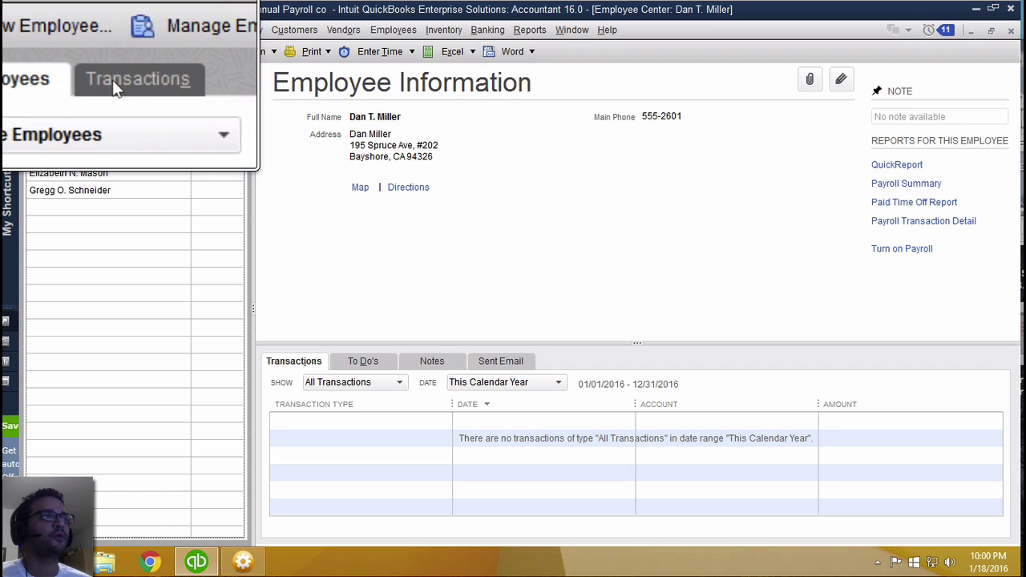
Step: Check the paycheck transactions in the Employee Center and return to the employee list
{"action": "left_click", "coordinate": [133, 85]}
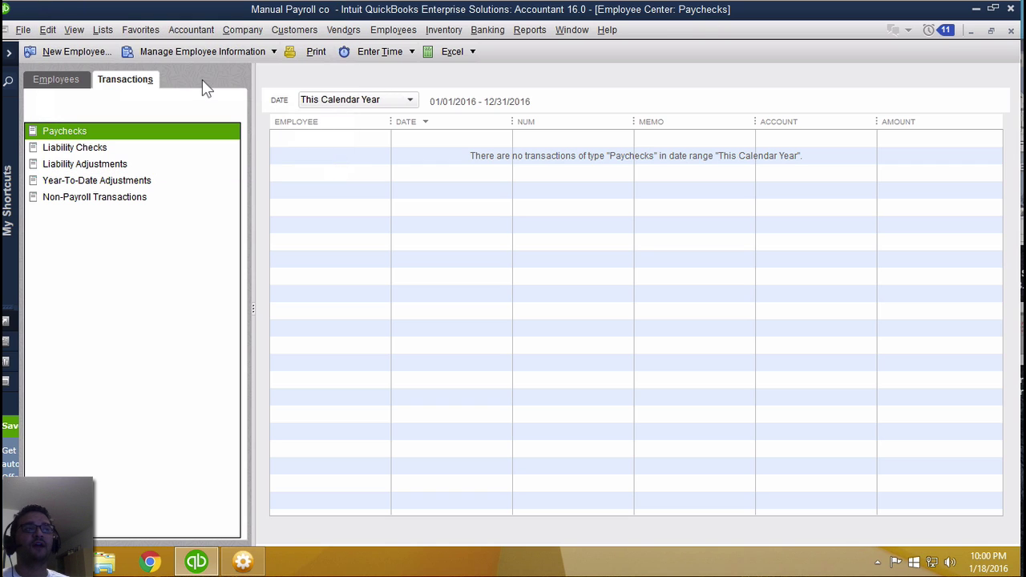
{"action": "left_click", "coordinate": [85, 80]}
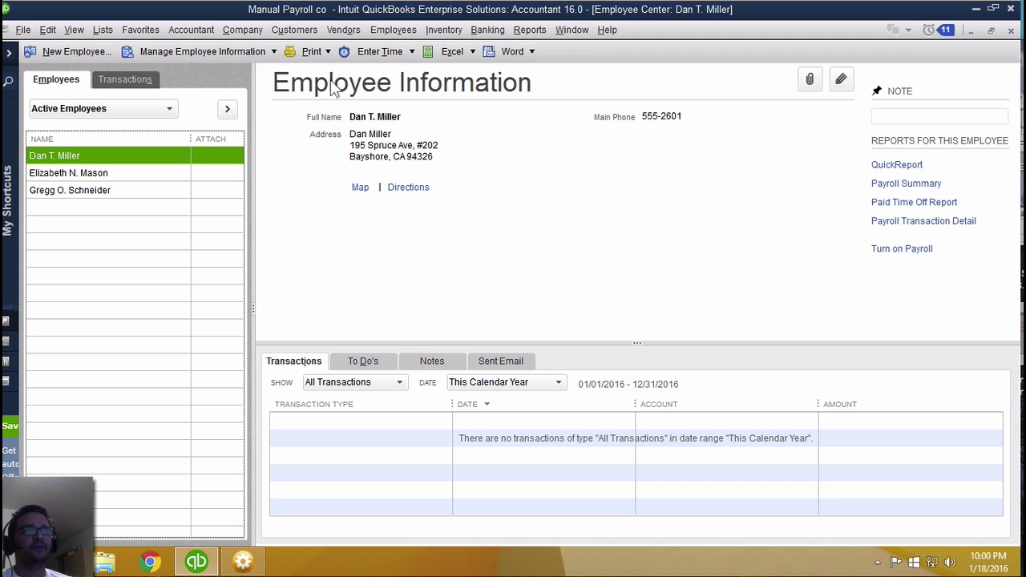
Step: Open the Ask Intuit help, dismiss the mail client message and search for "manual payroll"
{"action": "left_click", "coordinate": [607, 30]}
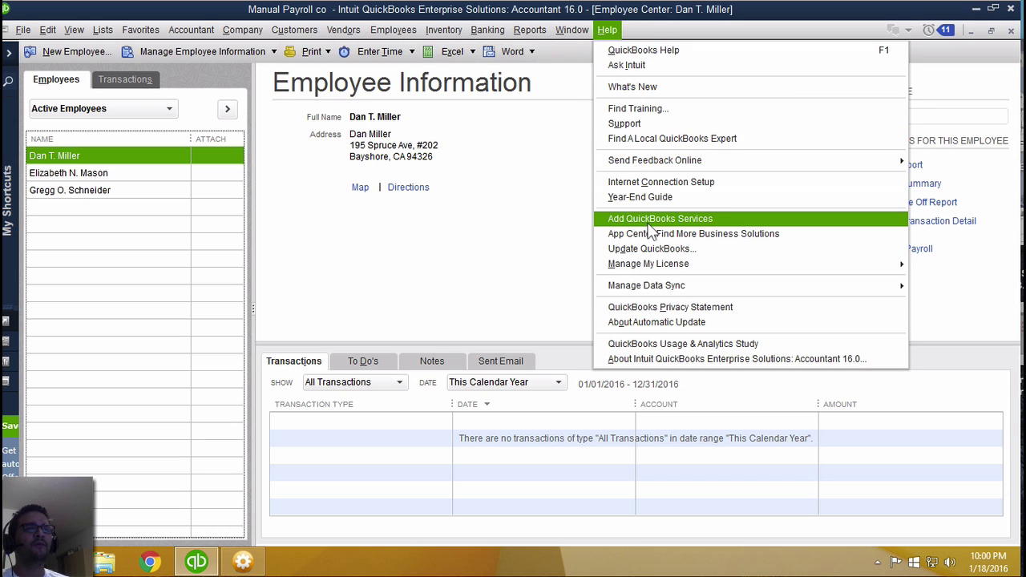
{"action": "left_click", "coordinate": [635, 62]}
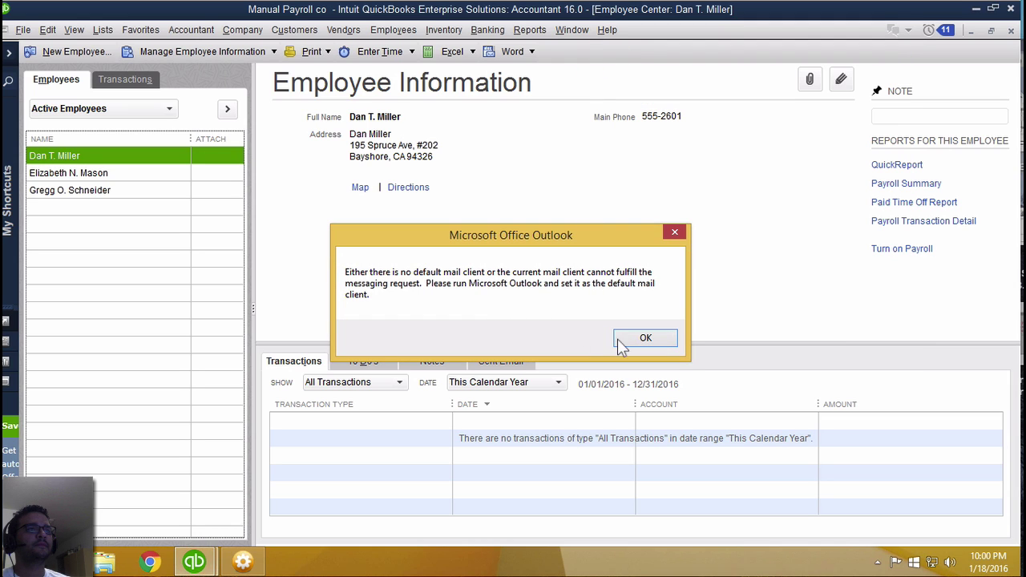
{"action": "left_click", "coordinate": [643, 340]}
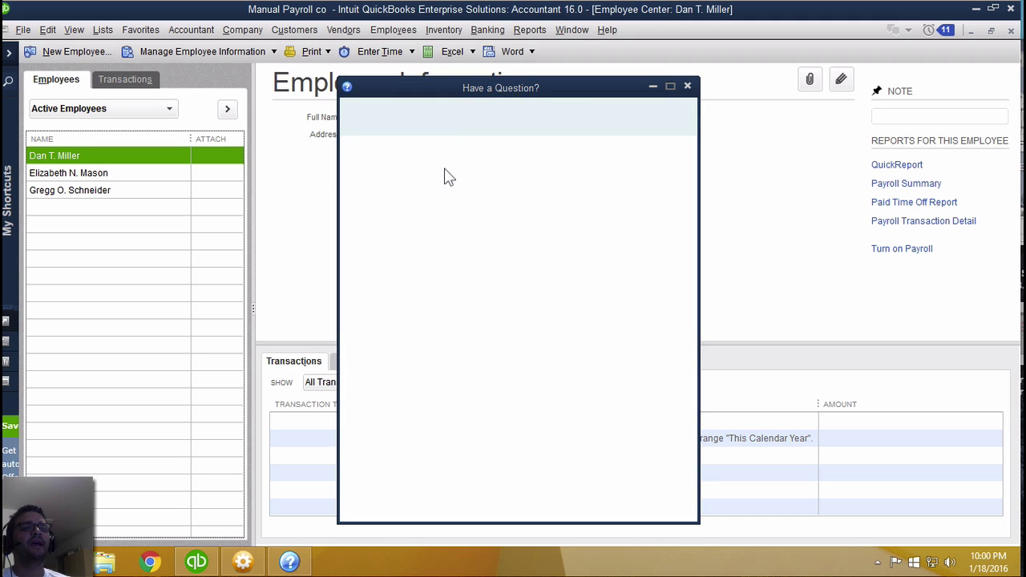
{"action": "left_click", "coordinate": [419, 117]}
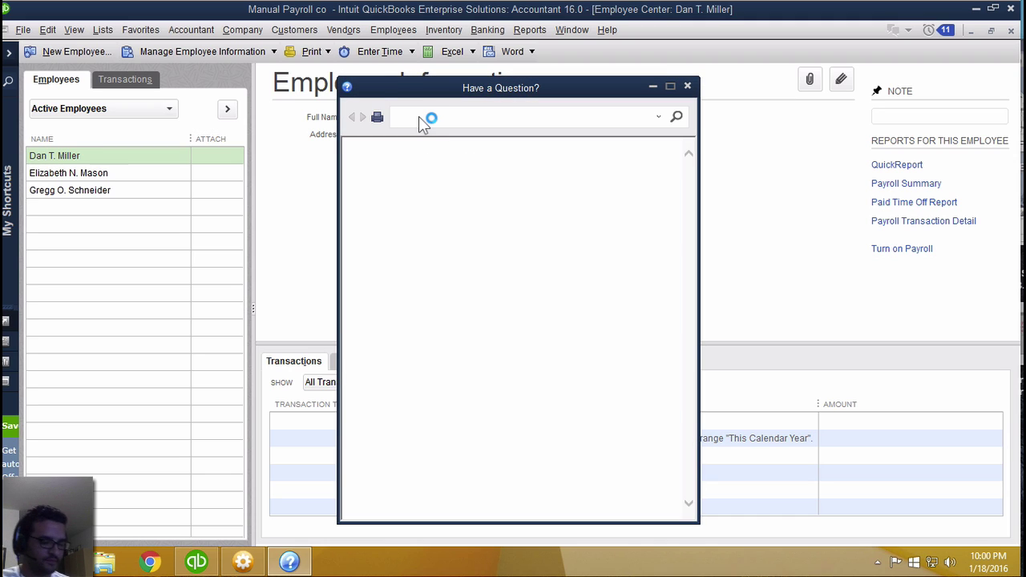
{"action": "type", "text": "manuel"}
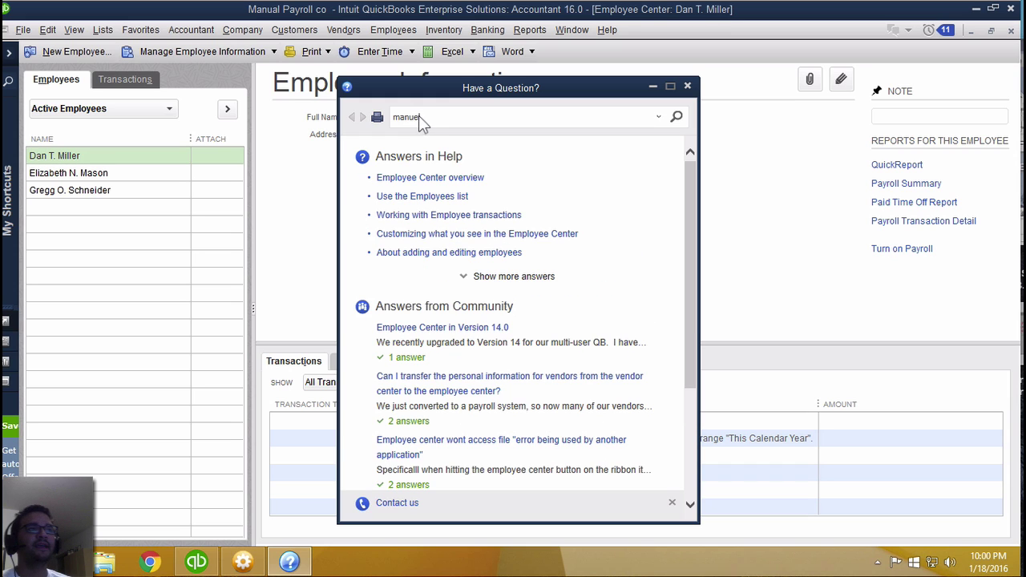
{"action": "key", "text": "BackSpace"}
{"action": "type", "text": "ayroll"}
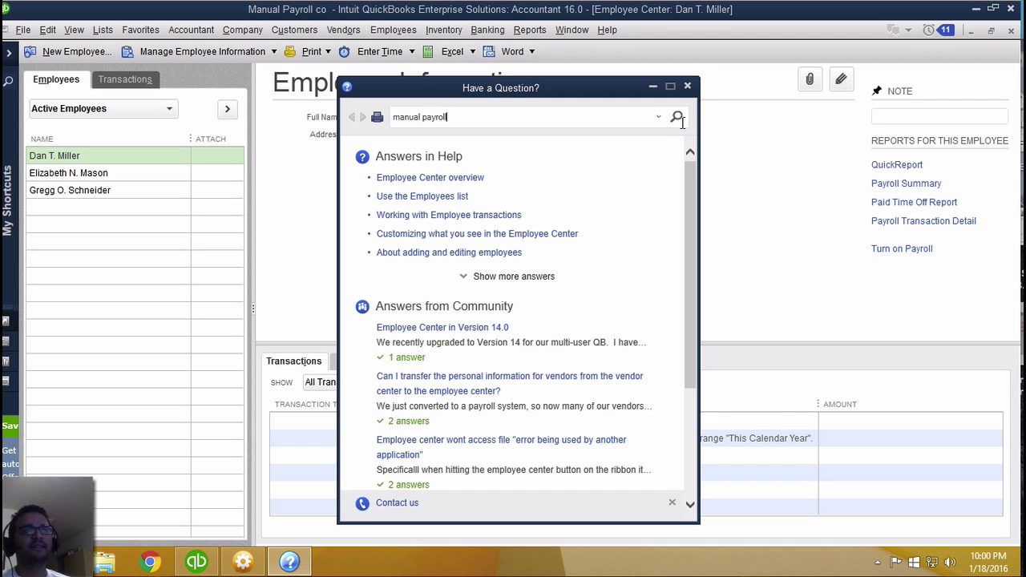
{"action": "left_click", "coordinate": [676, 119]}
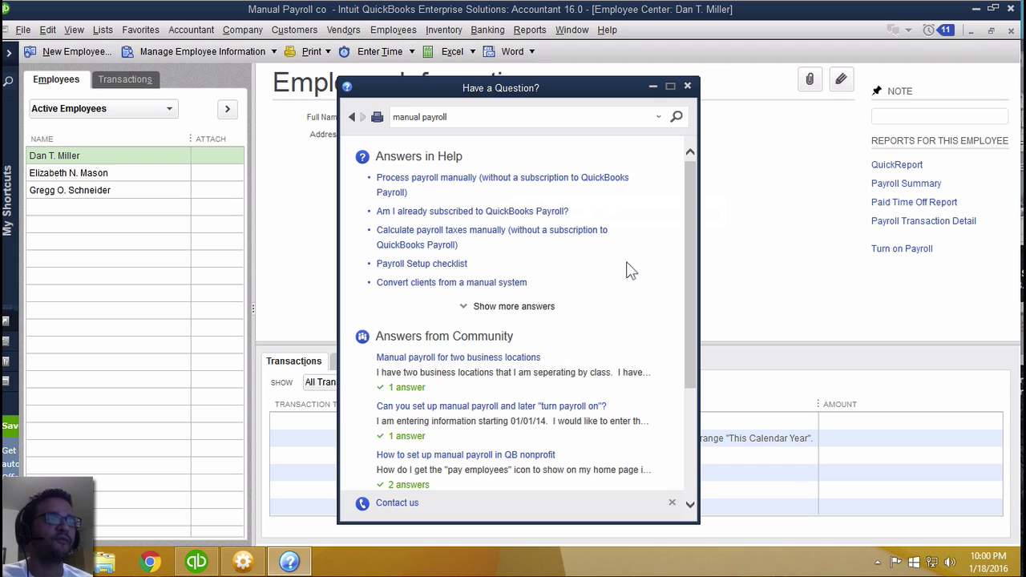
Step: Open the help article on processing payroll manually without a subscription and review its instructions
{"action": "left_click_drag", "start_coordinate": [483, 118], "coordinate": [354, 117]}
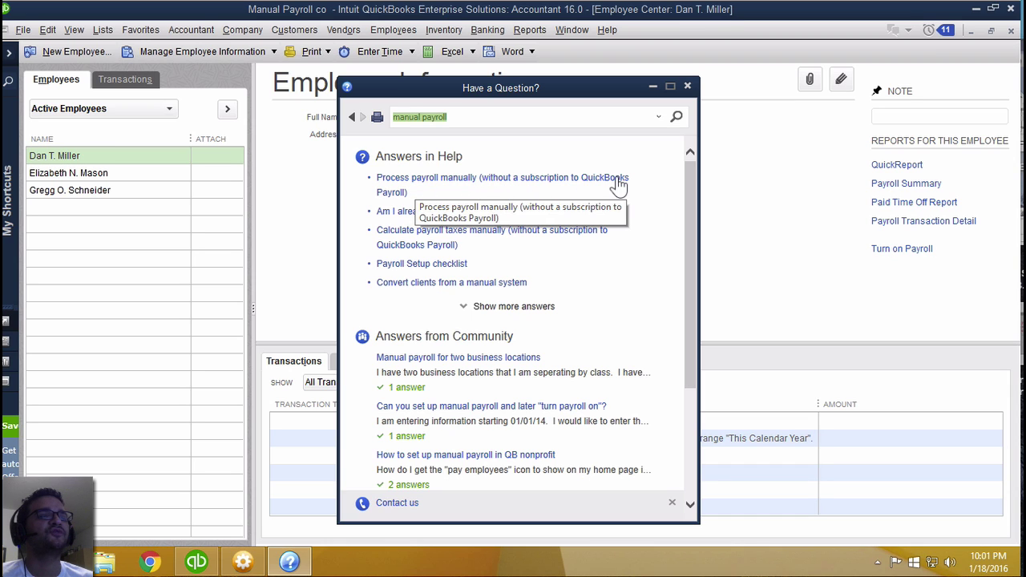
{"action": "left_click", "coordinate": [510, 183]}
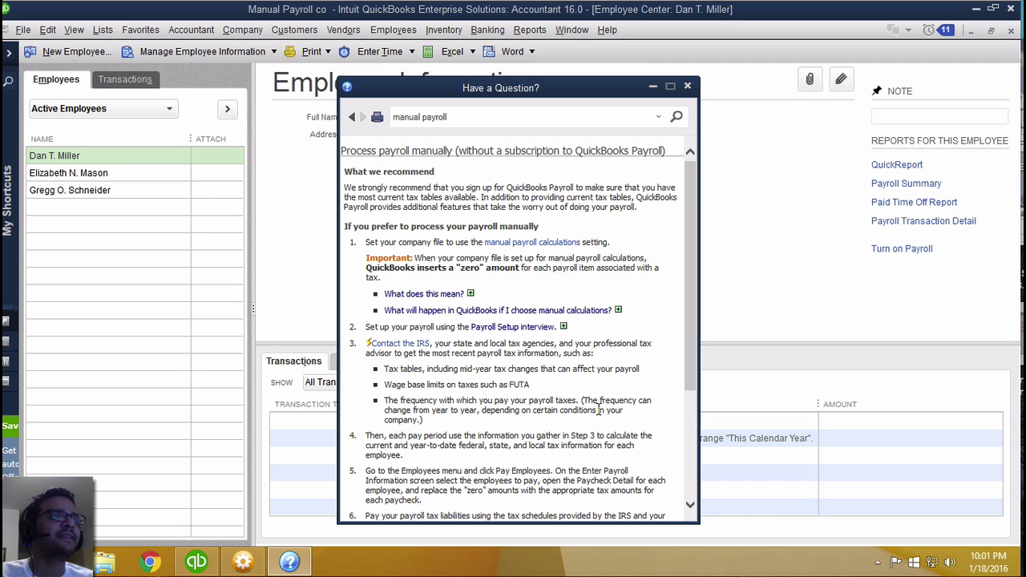
{"action": "scroll", "coordinate": [690, 261], "scroll_direction": "down", "scroll_amount": 1}
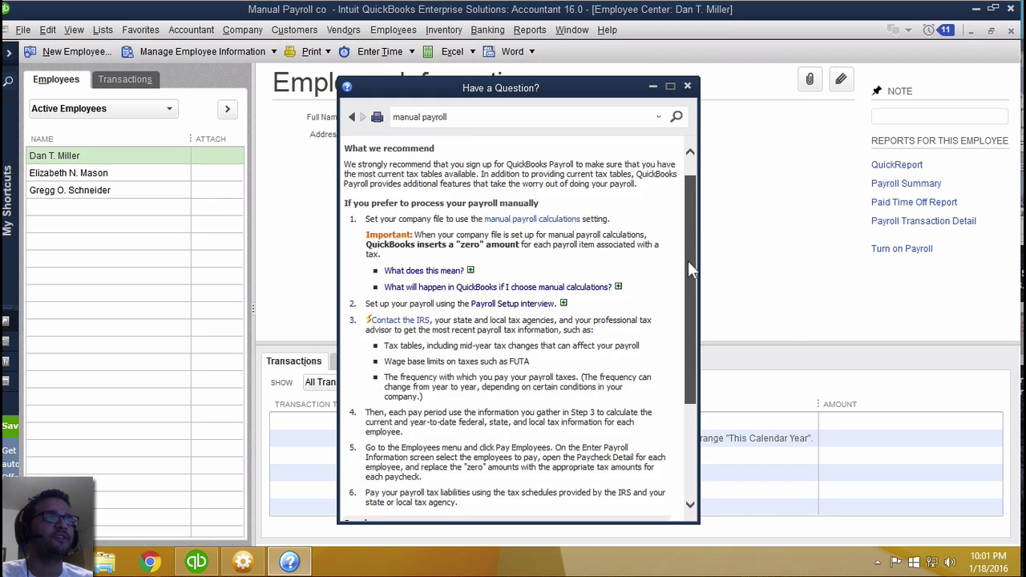
{"action": "left_click_drag", "start_coordinate": [689, 262], "coordinate": [687, 232]}
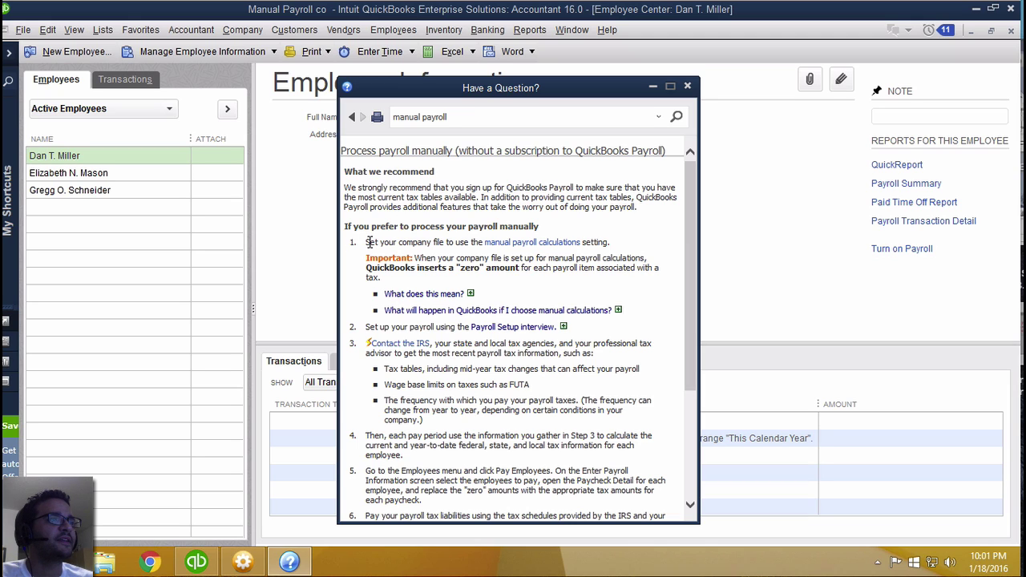
{"action": "left_click_drag", "start_coordinate": [366, 242], "coordinate": [625, 239]}
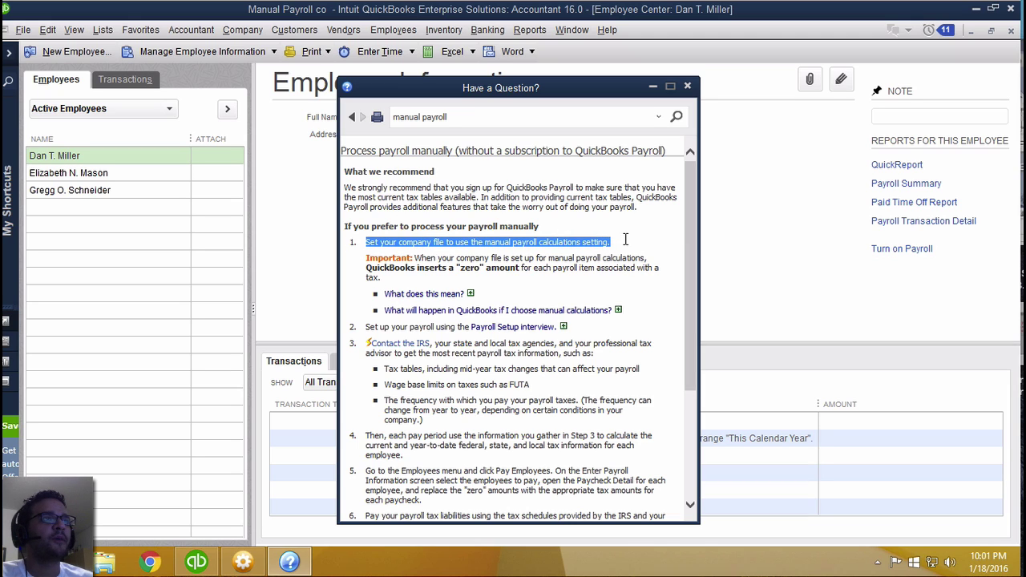
{"action": "left_click", "coordinate": [571, 253]}
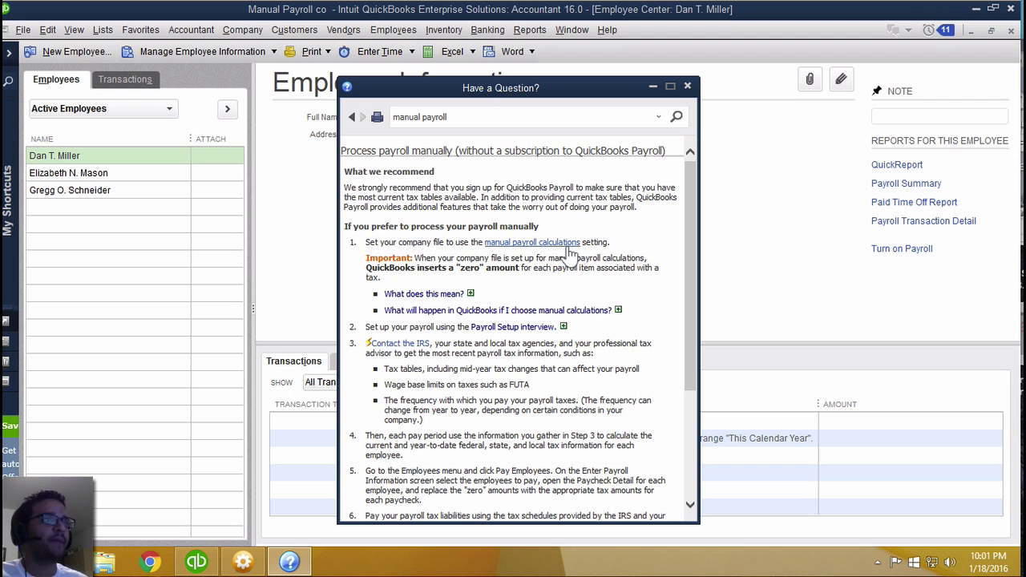
Step: Open the manual payroll calculations topic from the article and read its cautions about applying the setting
{"action": "middle_click", "coordinate": [528, 247]}
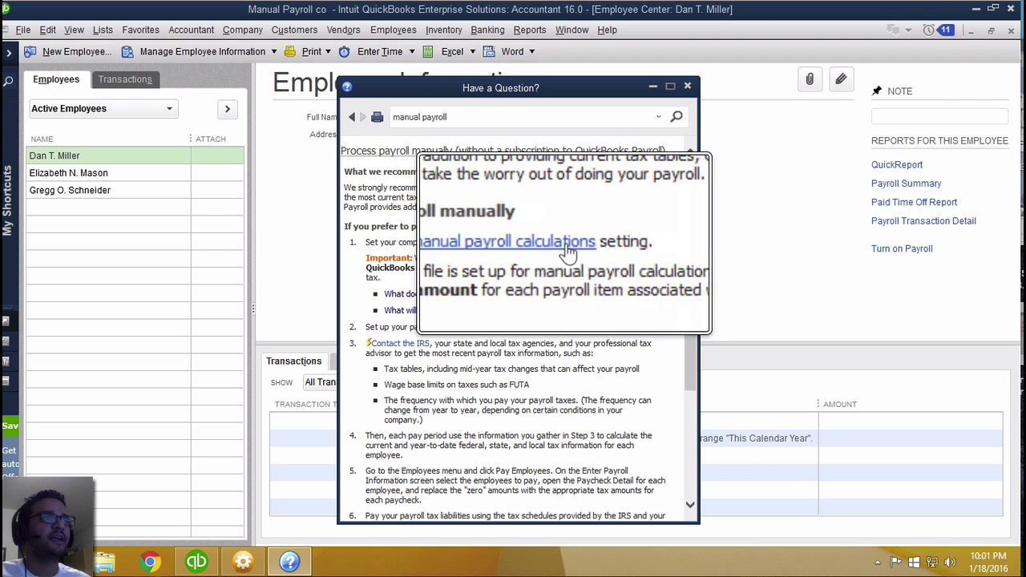
{"action": "middle_click", "coordinate": [523, 245]}
{"action": "left_click", "coordinate": [527, 243]}
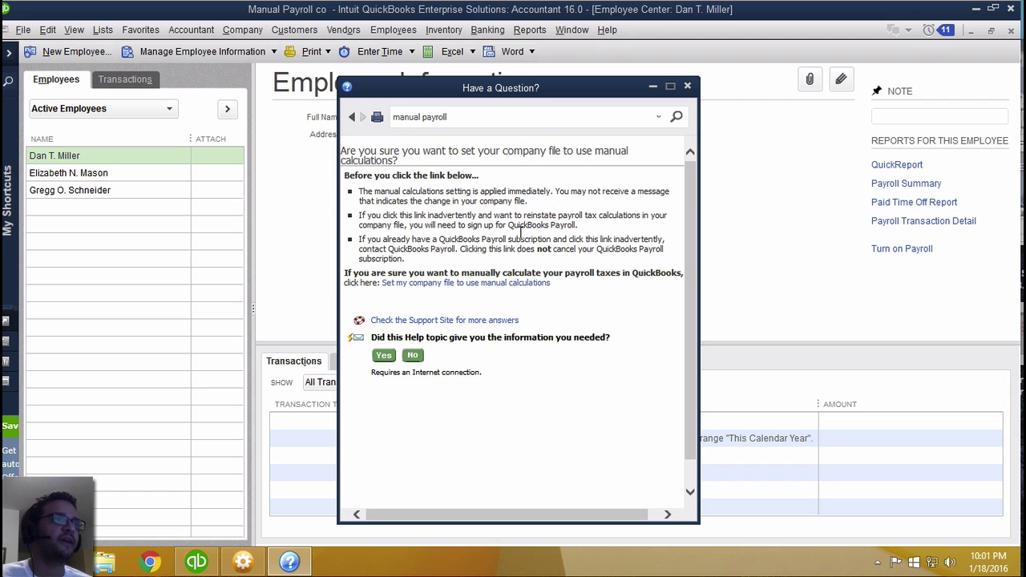
{"action": "left_click_drag", "start_coordinate": [543, 210], "coordinate": [350, 194]}
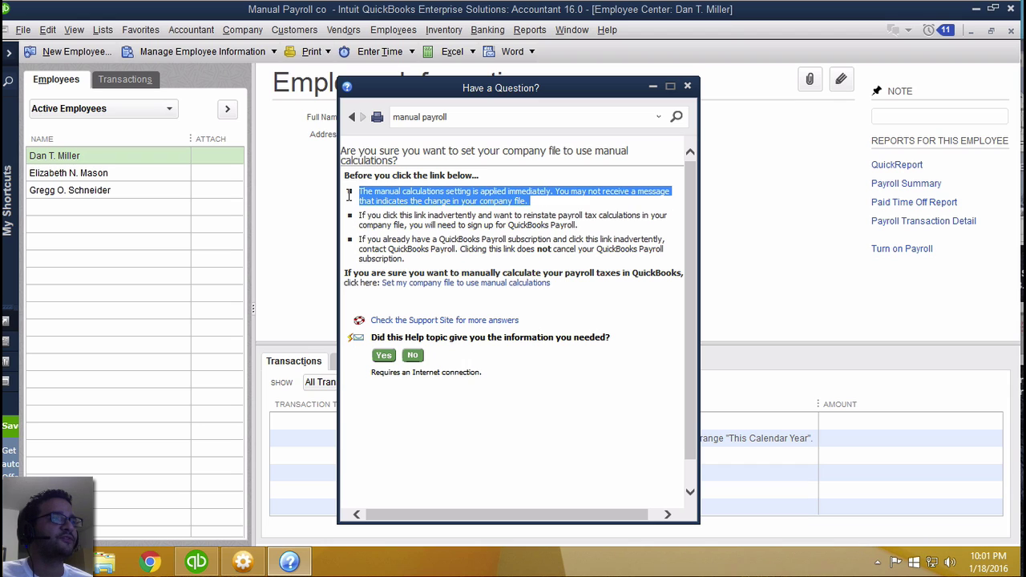
{"action": "left_click", "coordinate": [540, 220]}
{"action": "left_click_drag", "start_coordinate": [541, 210], "coordinate": [335, 188]}
{"action": "left_click", "coordinate": [436, 229]}
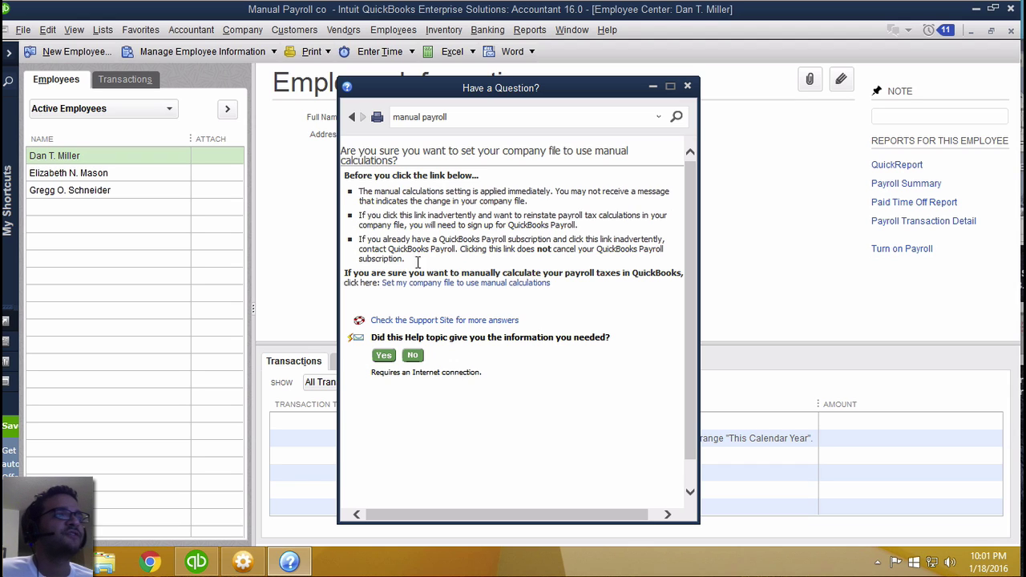
Step: Set the company file to use manual calculations, acknowledge the notice and close the help window
{"action": "left_click_drag", "start_coordinate": [371, 273], "coordinate": [336, 277]}
{"action": "left_click_drag", "start_coordinate": [566, 285], "coordinate": [379, 287]}
{"action": "left_click", "coordinate": [446, 292]}
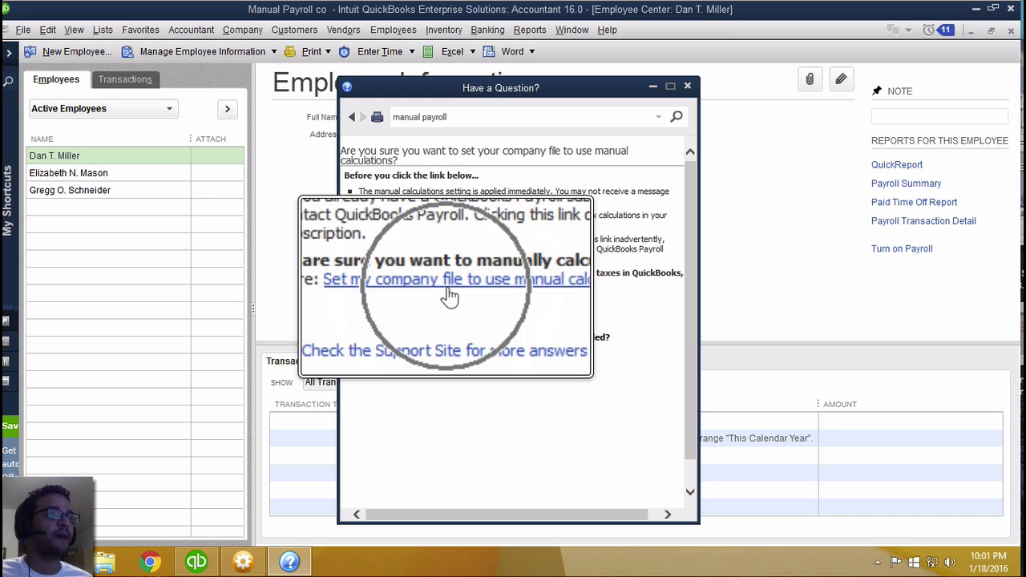
{"action": "left_click", "coordinate": [433, 285]}
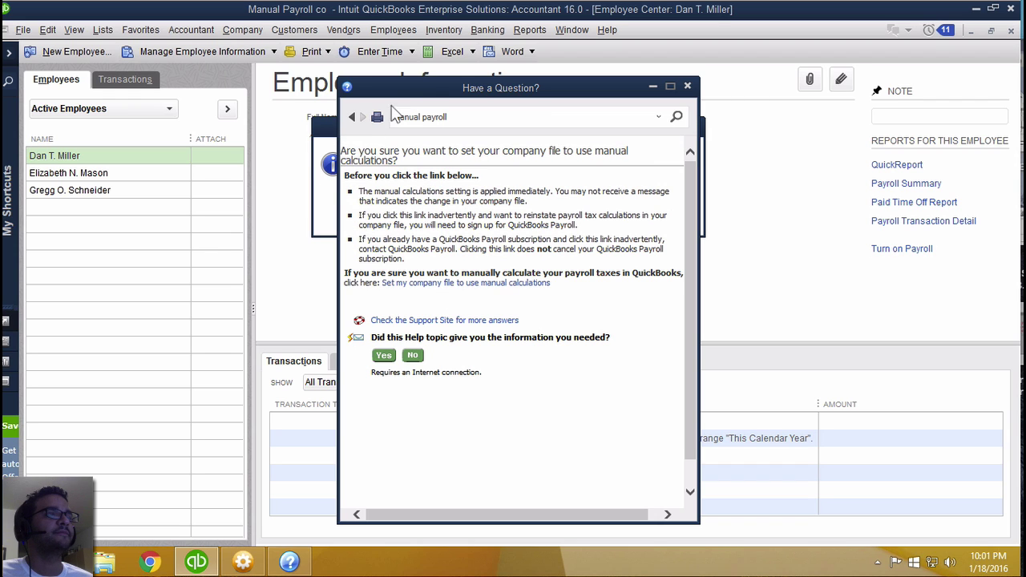
{"action": "left_click_drag", "start_coordinate": [424, 95], "coordinate": [602, 95]}
{"action": "left_click_drag", "start_coordinate": [425, 128], "coordinate": [225, 144]}
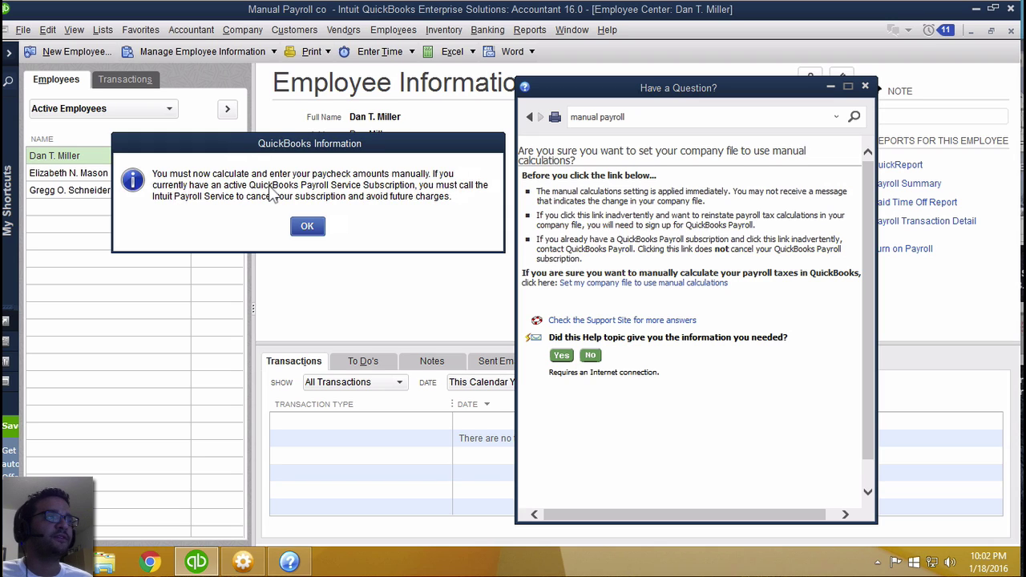
{"action": "left_click", "coordinate": [309, 232]}
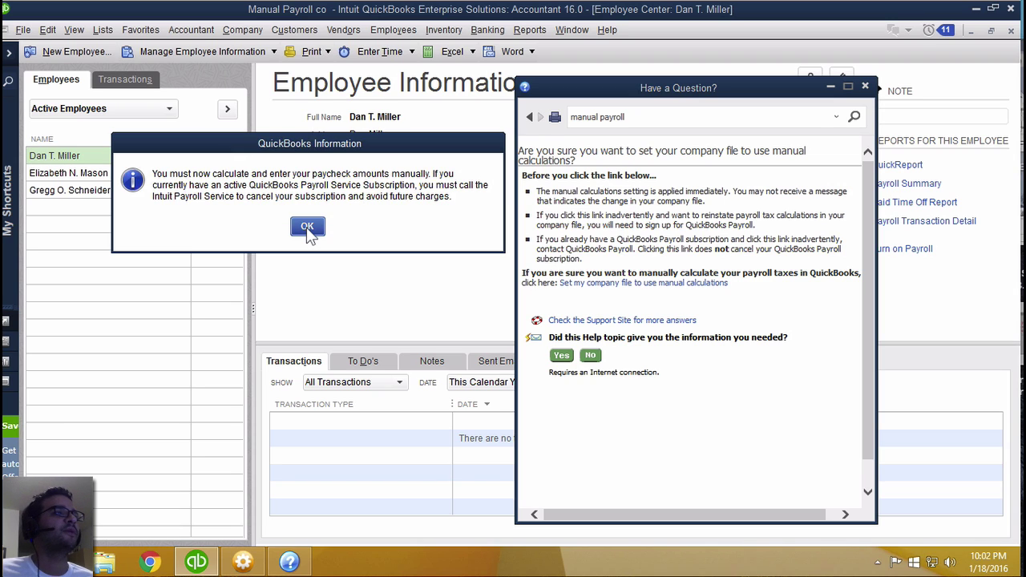
{"action": "left_click", "coordinate": [307, 228]}
{"action": "left_click", "coordinate": [570, 284]}
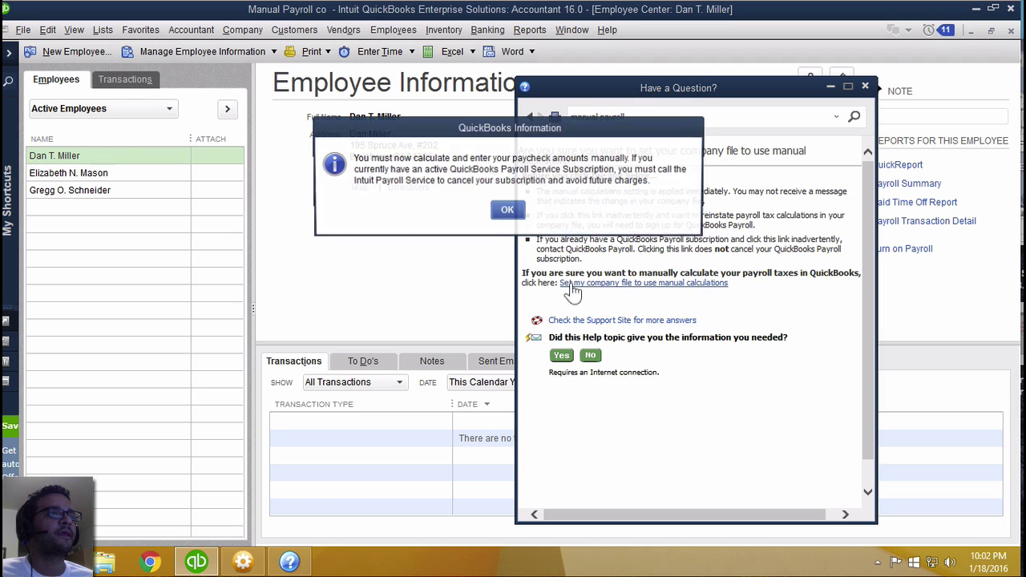
{"action": "left_click", "coordinate": [508, 212]}
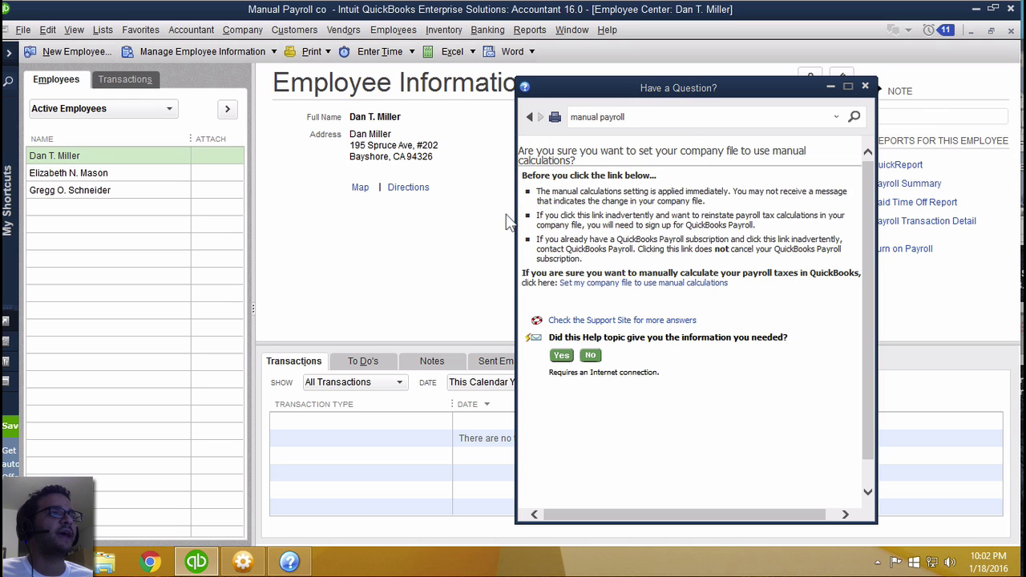
{"action": "left_click", "coordinate": [864, 87]}
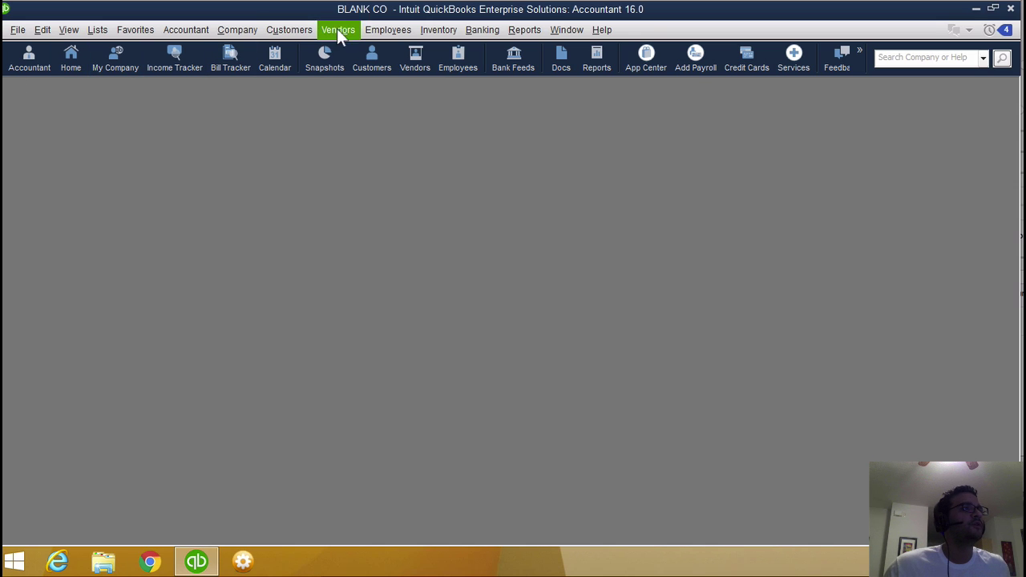
Step: Open the Employee Center, examine the available payroll commands and display the Home page with its Employees section
{"action": "left_click", "coordinate": [374, 30]}
{"action": "left_click", "coordinate": [388, 48]}
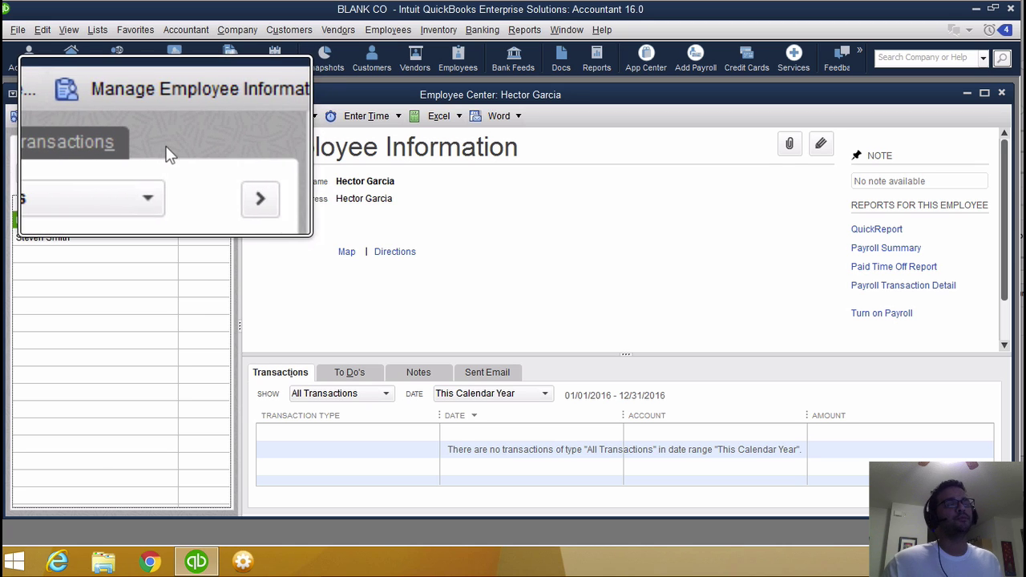
{"action": "left_click", "coordinate": [405, 29]}
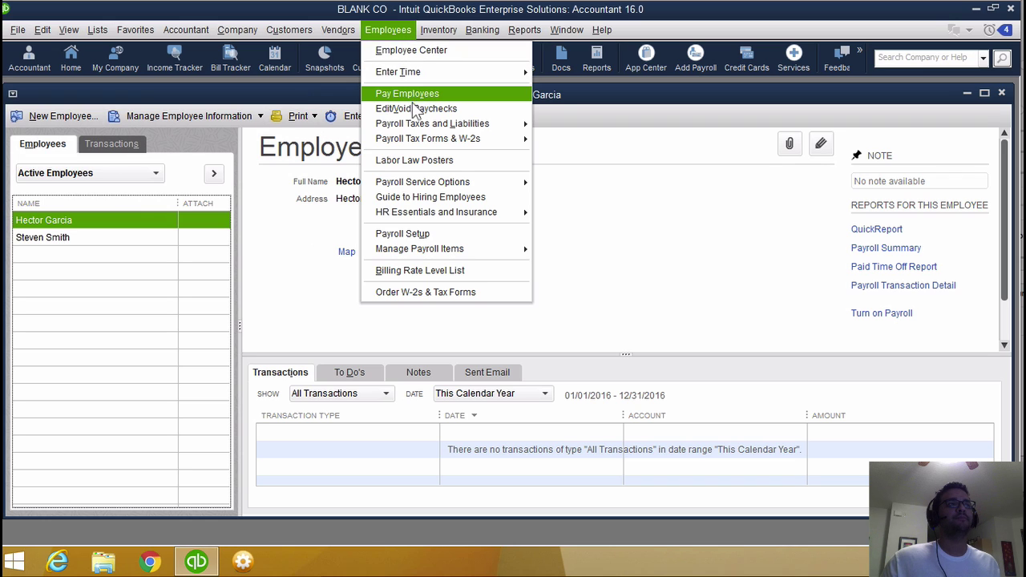
{"action": "mouse_move", "coordinate": [433, 126]}
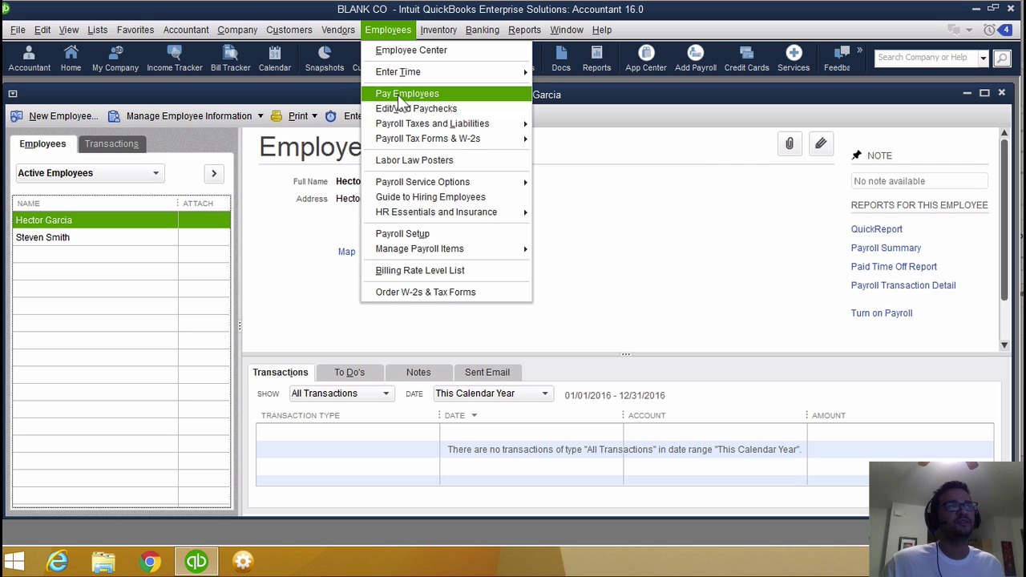
{"action": "left_click", "coordinate": [70, 64]}
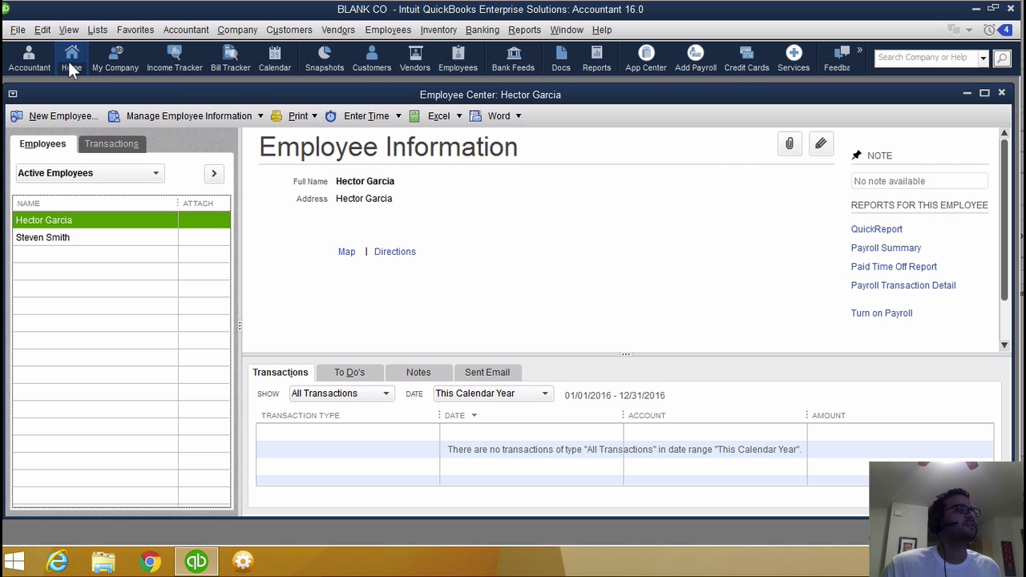
{"action": "left_click", "coordinate": [71, 62]}
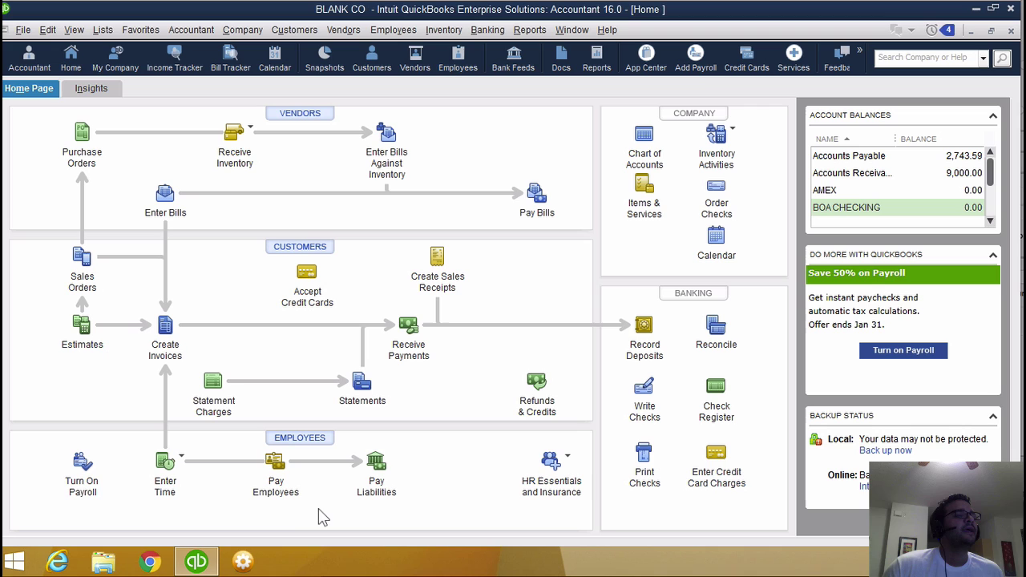
Step: Start Payroll Setup, proceed past the introduction and compensation list, and open the insurance benefits section
{"action": "left_click", "coordinate": [385, 35]}
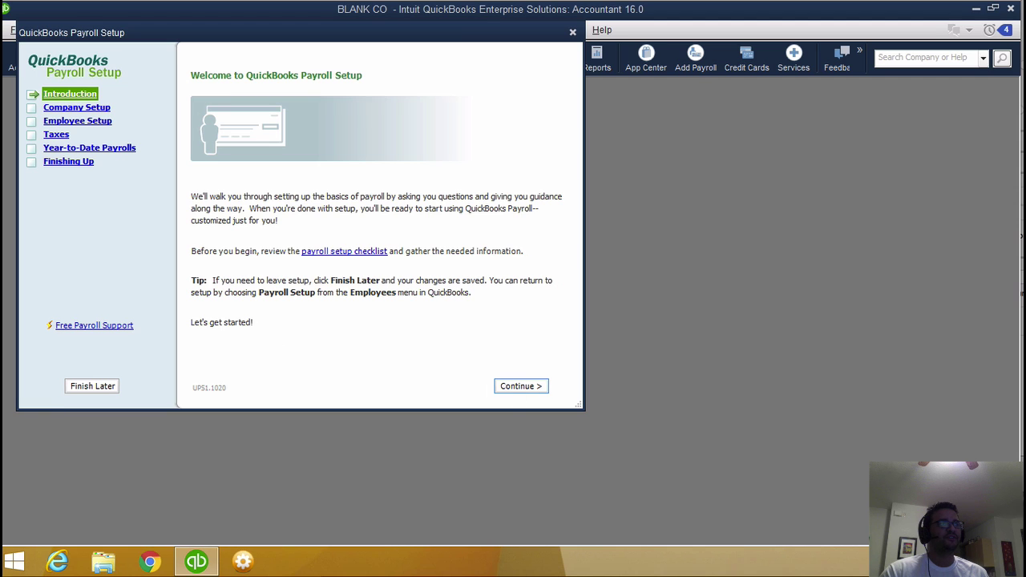
{"action": "left_click", "coordinate": [539, 388]}
{"action": "left_click", "coordinate": [532, 388]}
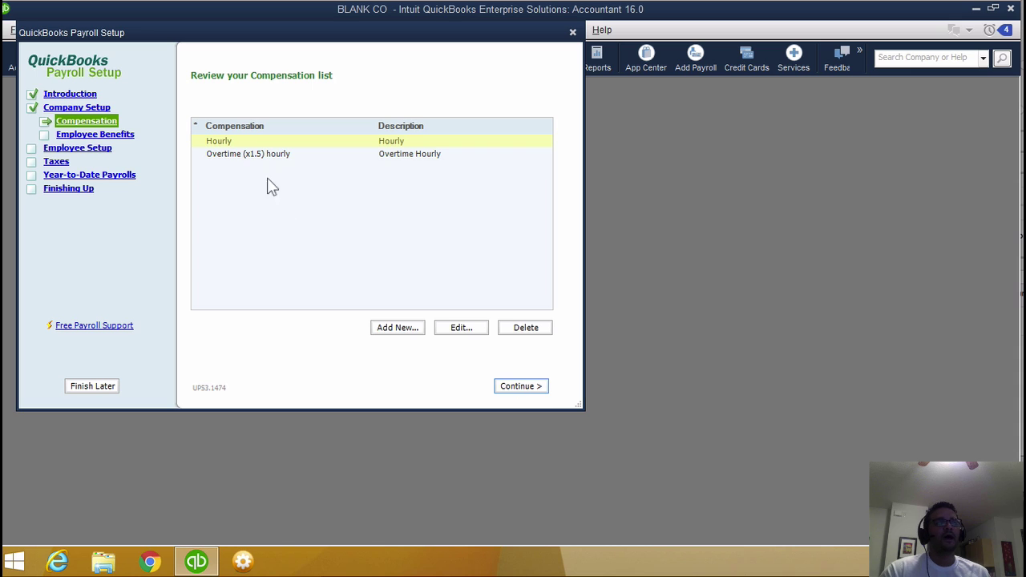
{"action": "left_click", "coordinate": [523, 388]}
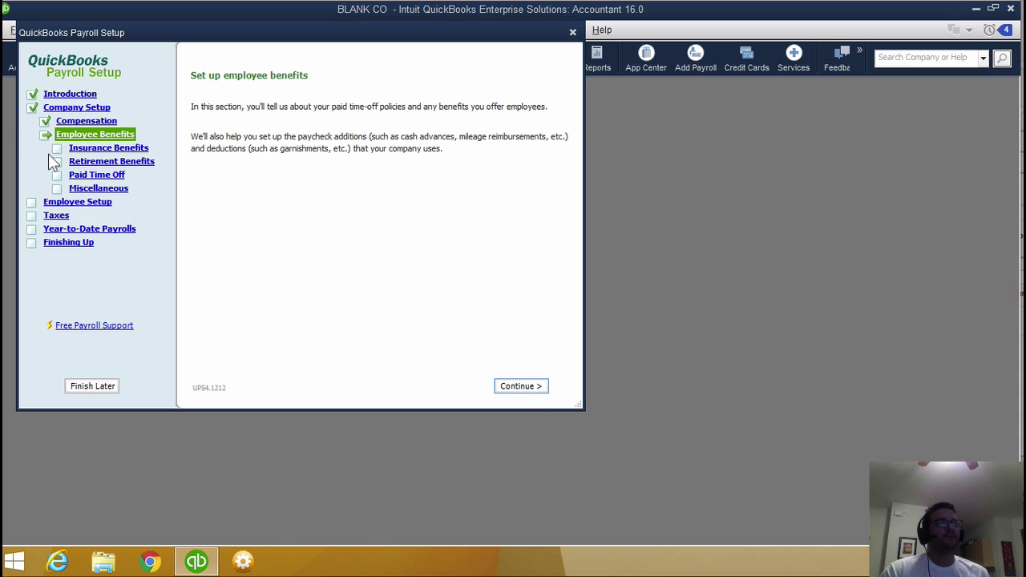
{"action": "left_click", "coordinate": [103, 149]}
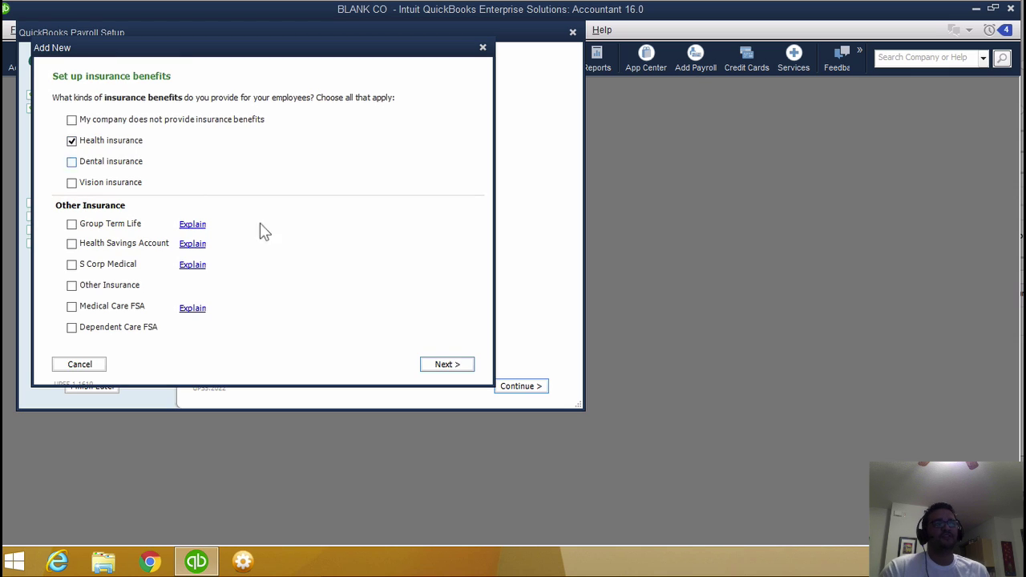
Step: Add health insurance as a benefit paid entirely by the company, with no regular payment schedule
{"action": "left_click", "coordinate": [448, 368]}
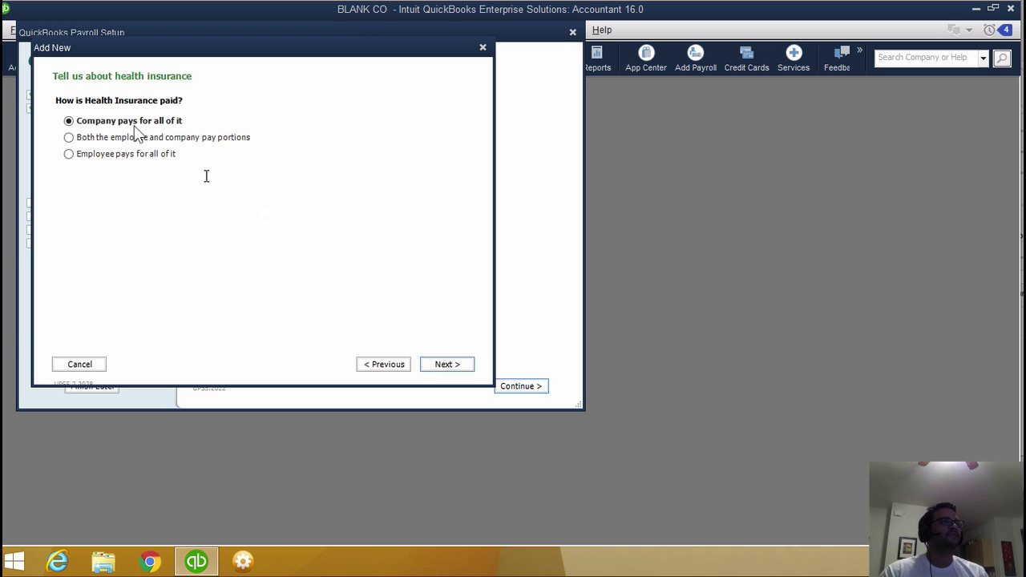
{"action": "left_click", "coordinate": [447, 367]}
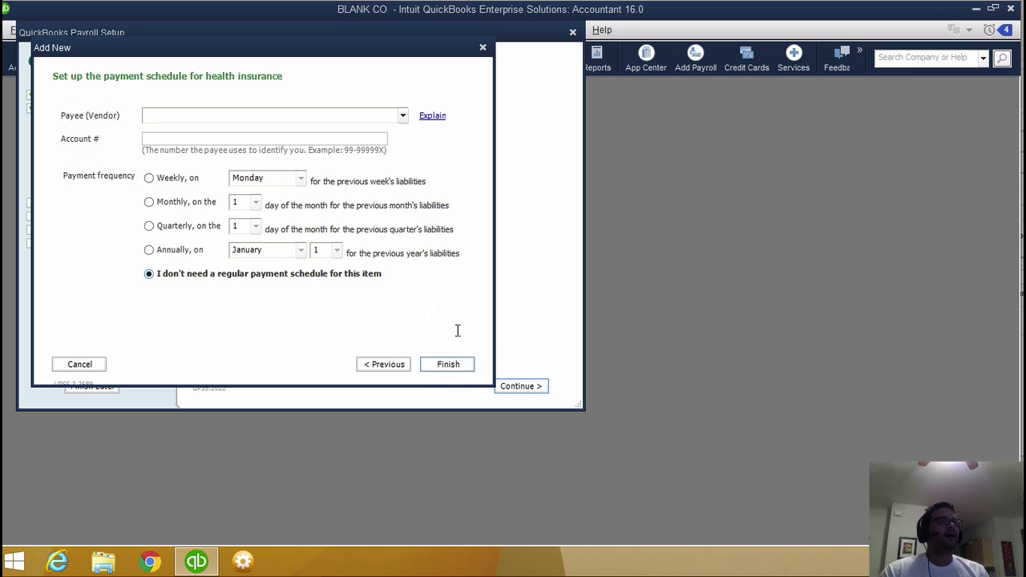
{"action": "left_click", "coordinate": [448, 365]}
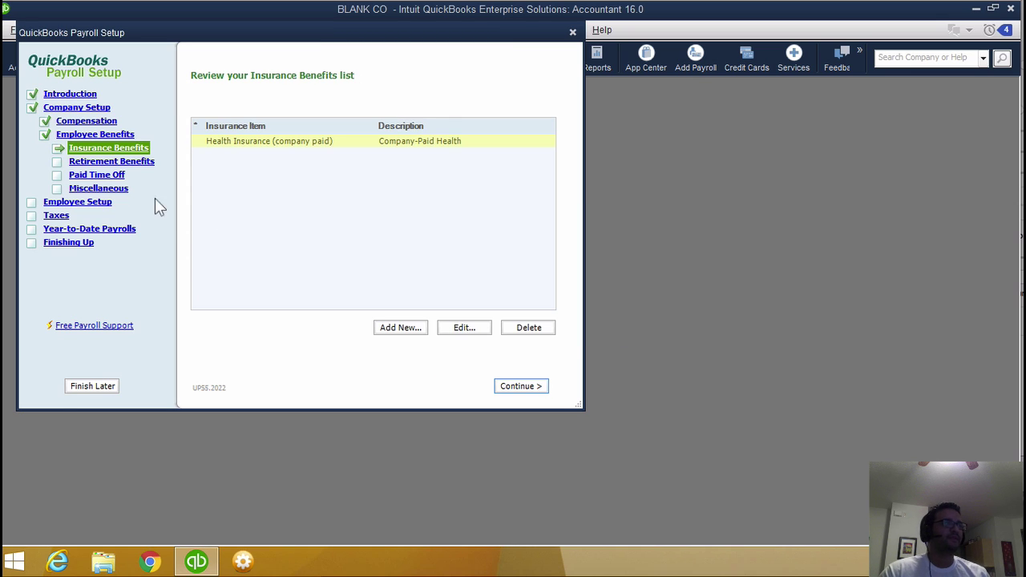
Step: Record that the company provides no retirement benefits, and complete the paid time off and miscellaneous sections without adding any items
{"action": "left_click", "coordinate": [102, 162]}
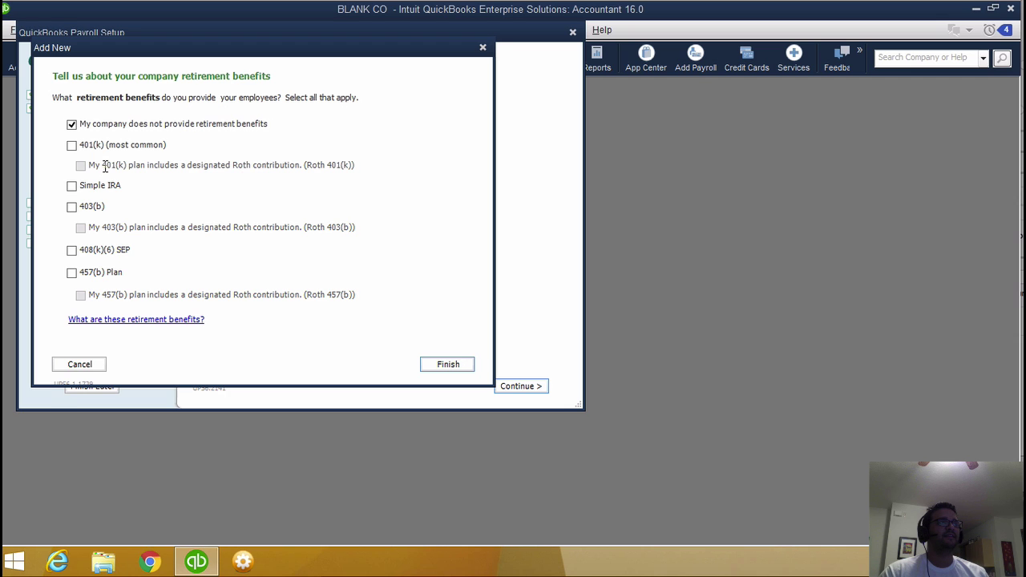
{"action": "left_click", "coordinate": [434, 368]}
{"action": "left_click", "coordinate": [517, 386]}
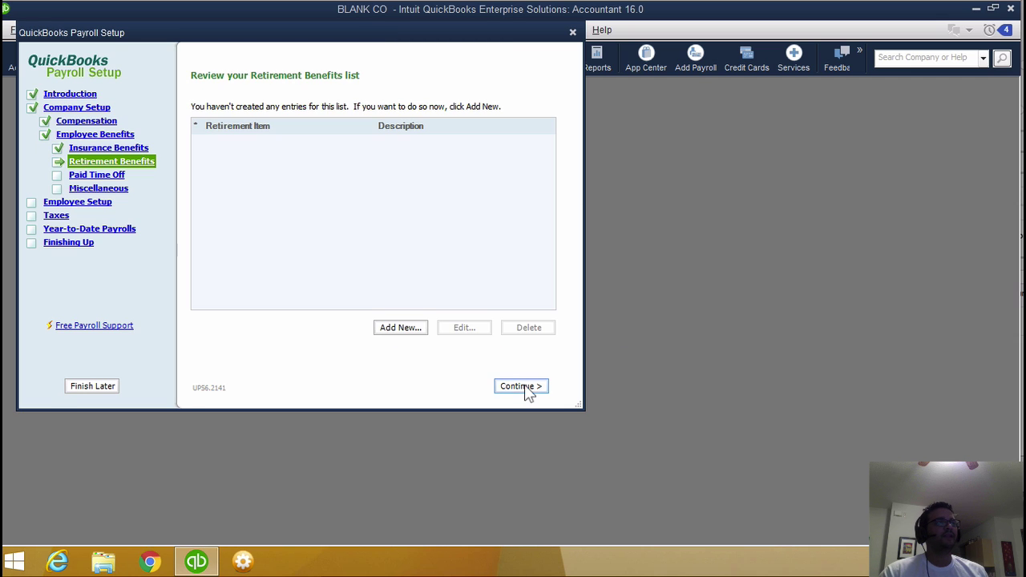
{"action": "left_click", "coordinate": [442, 367]}
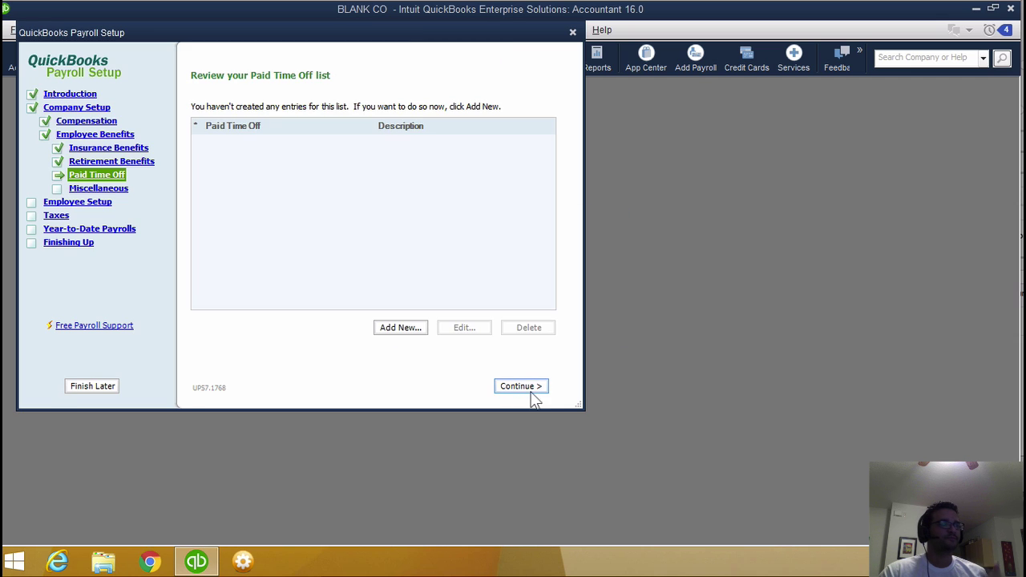
{"action": "left_click", "coordinate": [525, 386]}
{"action": "left_click", "coordinate": [454, 365]}
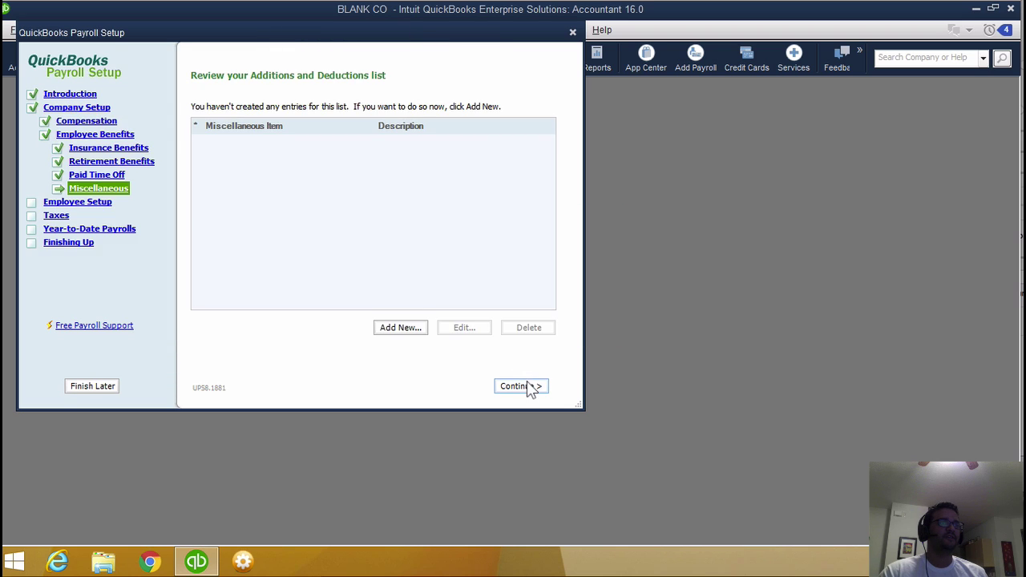
Step: Proceed from the additions and deductions list into Employee Setup and review the employee list without editing any employee
{"action": "left_click", "coordinate": [527, 383]}
{"action": "left_click", "coordinate": [520, 386]}
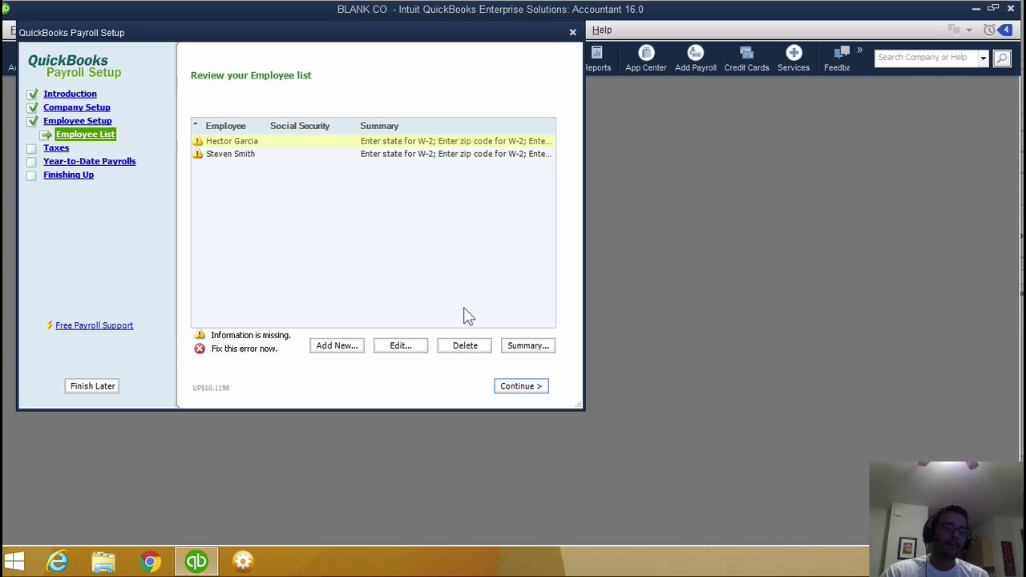
{"action": "left_click", "coordinate": [531, 386]}
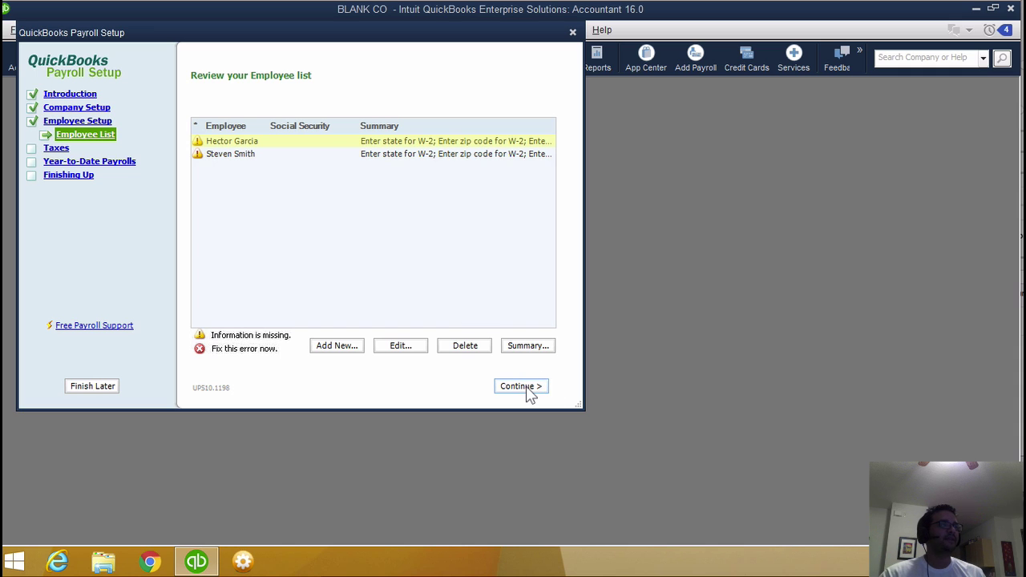
Step: Go through the federal and state tax sections and the scheduled tax payments, keeping United States Treasury as the Federal 941/944/943 payee
{"action": "left_click", "coordinate": [71, 148]}
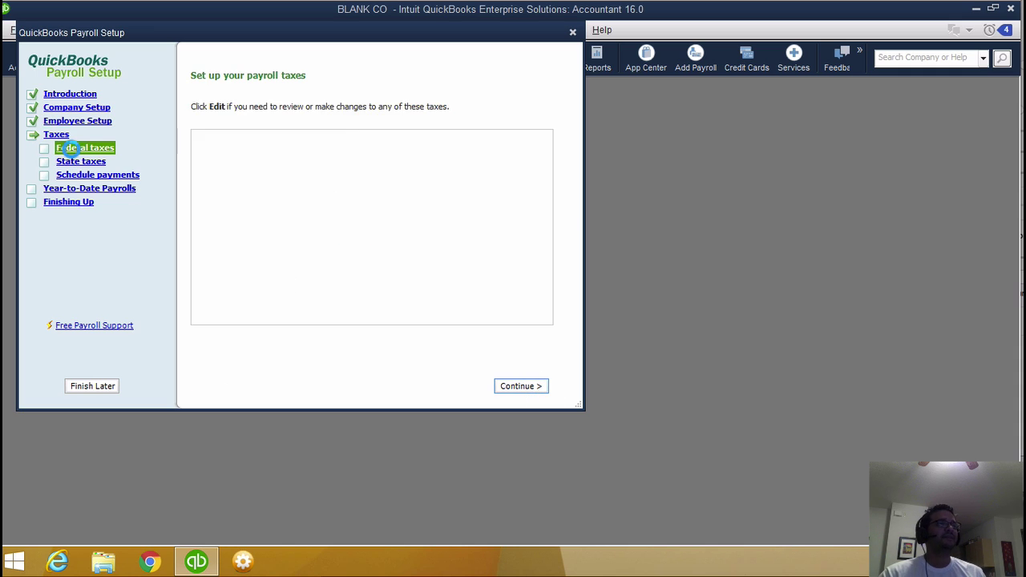
{"action": "left_click", "coordinate": [521, 388]}
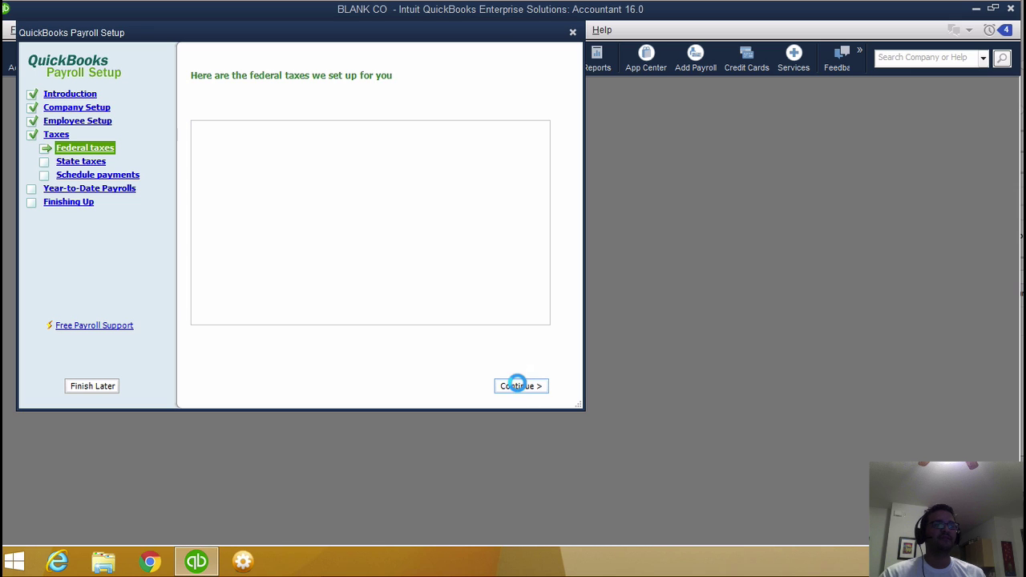
{"action": "left_click", "coordinate": [522, 388]}
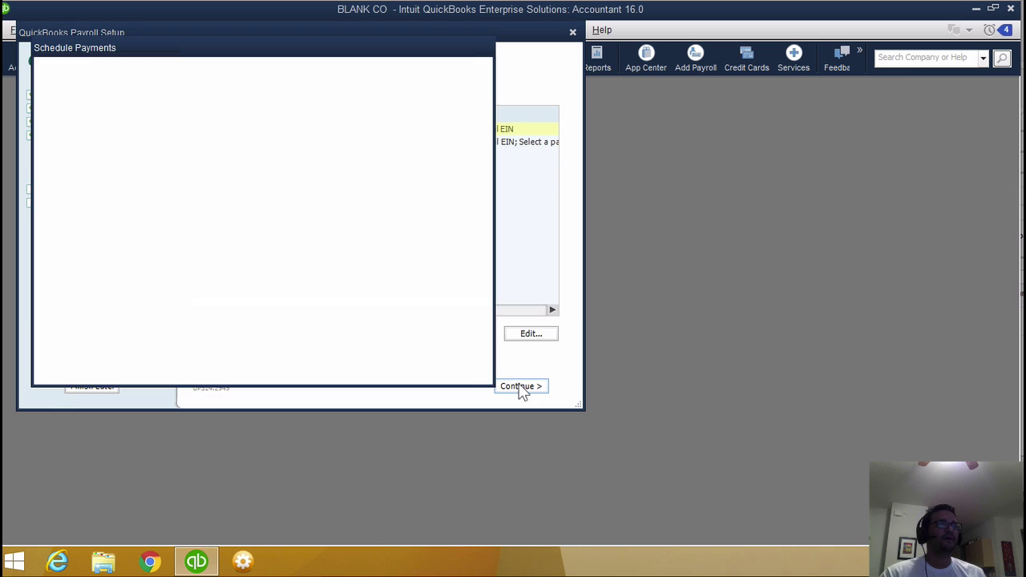
{"action": "left_click", "coordinate": [458, 367]}
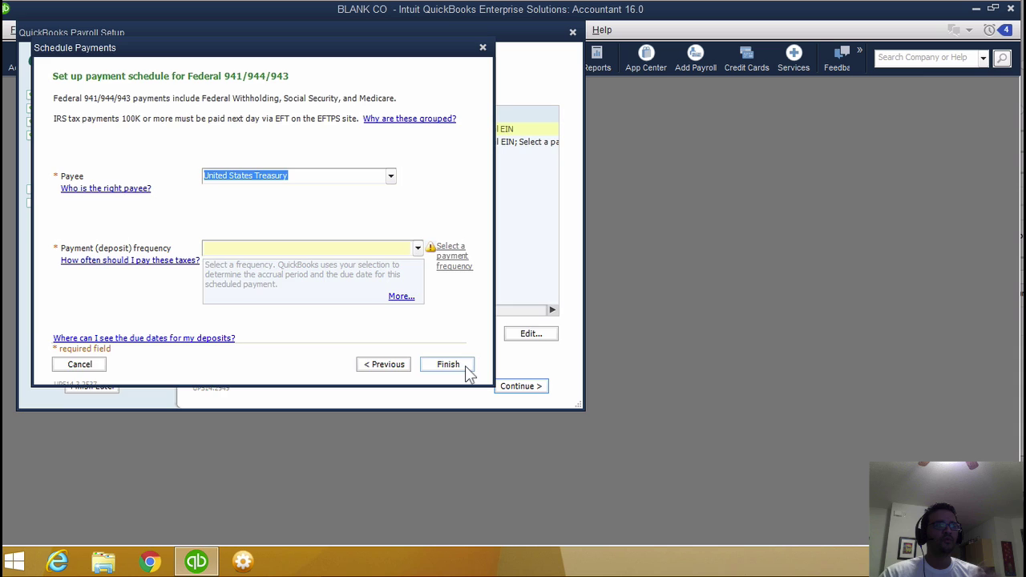
{"action": "left_click", "coordinate": [464, 369]}
{"action": "left_click", "coordinate": [520, 388]}
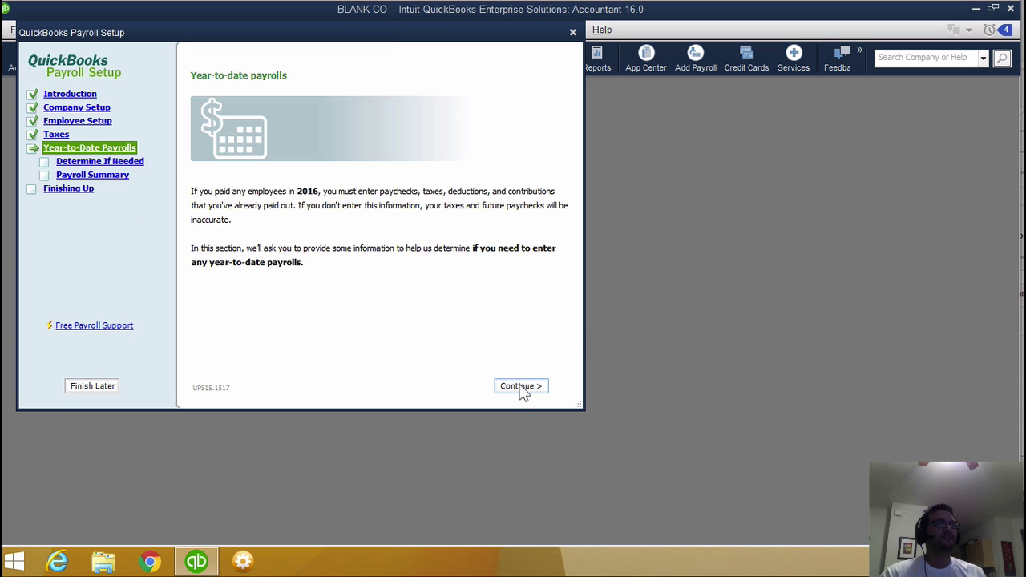
Step: Go through the year-to-date payroll section and close the prior paycheck entry window without entering any paychecks
{"action": "left_click", "coordinate": [519, 386]}
{"action": "left_click", "coordinate": [519, 386]}
{"action": "left_click", "coordinate": [520, 387]}
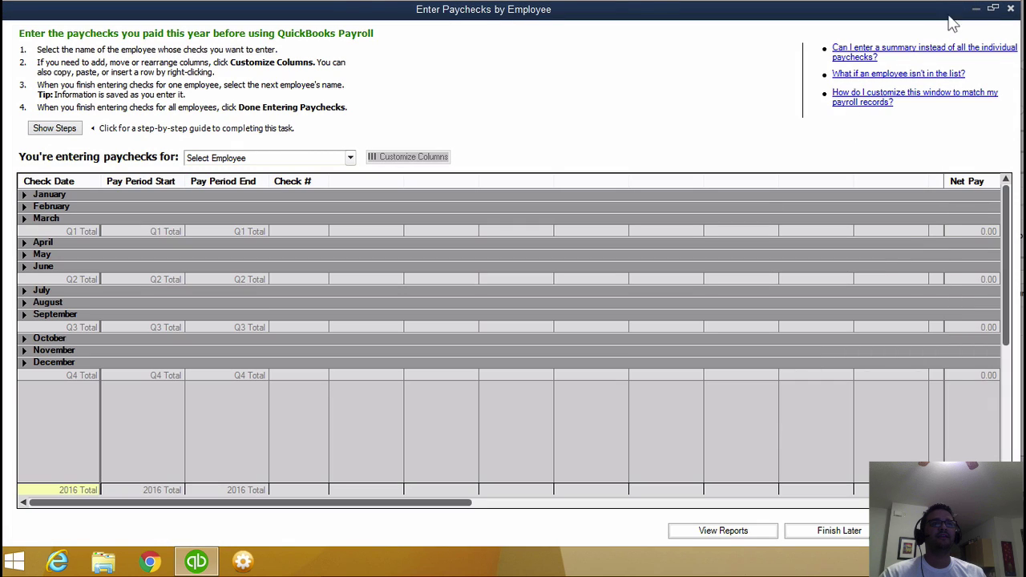
{"action": "left_click", "coordinate": [1012, 10]}
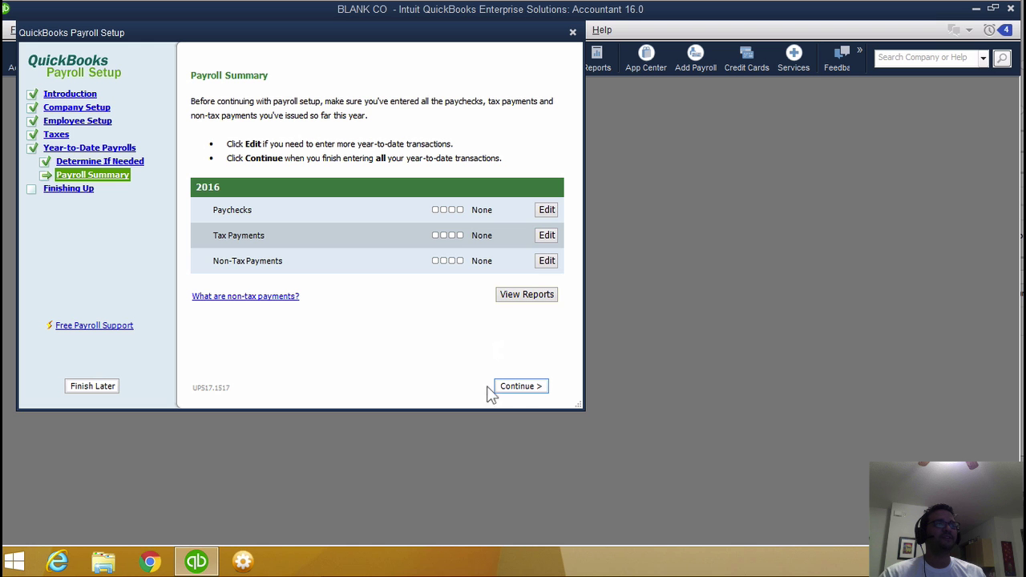
Step: Finish Payroll Setup from the payroll summary, view the Employee Center enlarged and close it
{"action": "left_click", "coordinate": [519, 386]}
{"action": "left_click", "coordinate": [511, 396]}
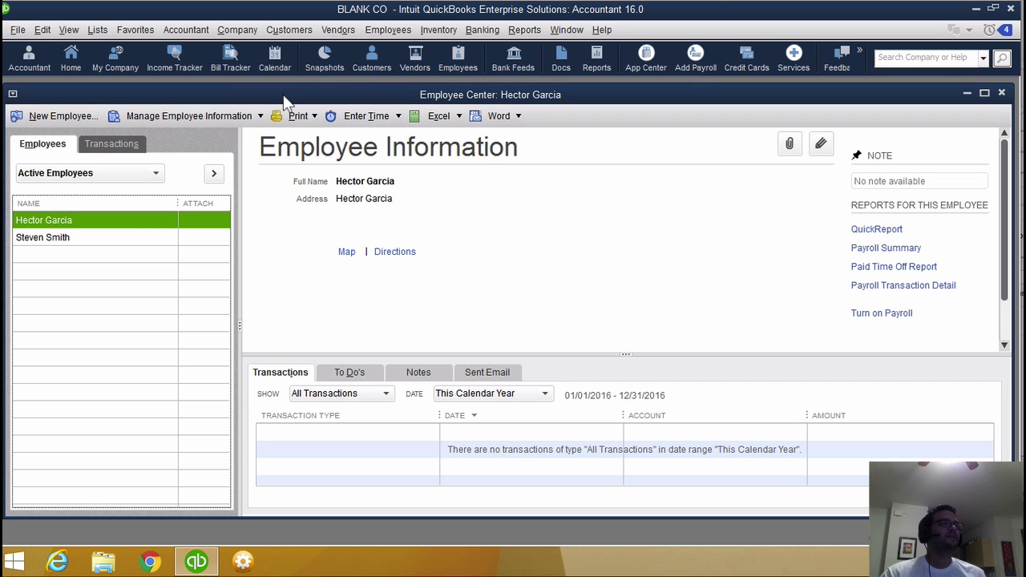
{"action": "double_click", "coordinate": [283, 96]}
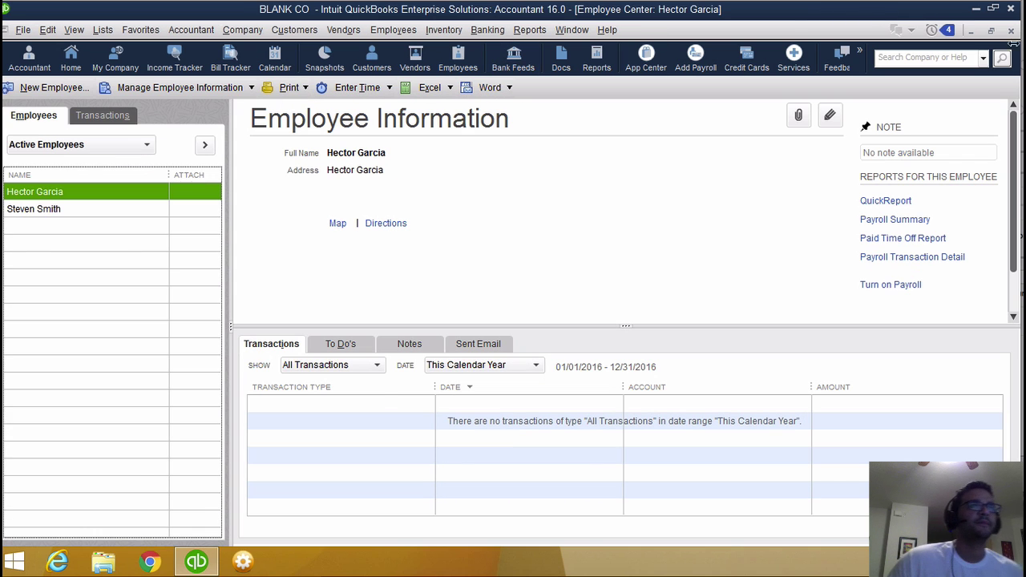
{"action": "left_click", "coordinate": [1010, 30]}
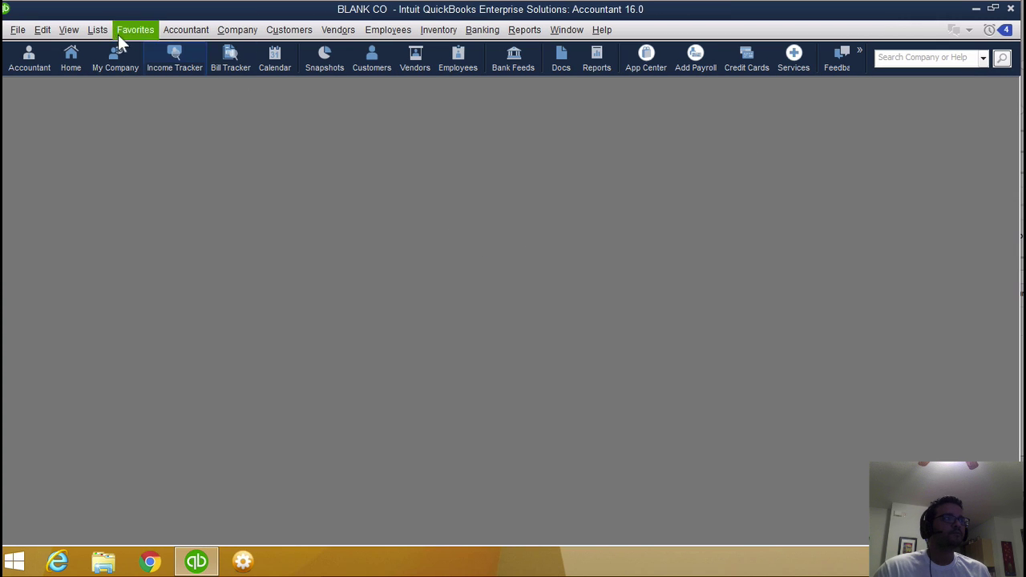
Step: Start a maximized new check from BOA CHECKING payable to ADP, adding ADP as a new vendor
{"action": "left_click", "coordinate": [328, 32]}
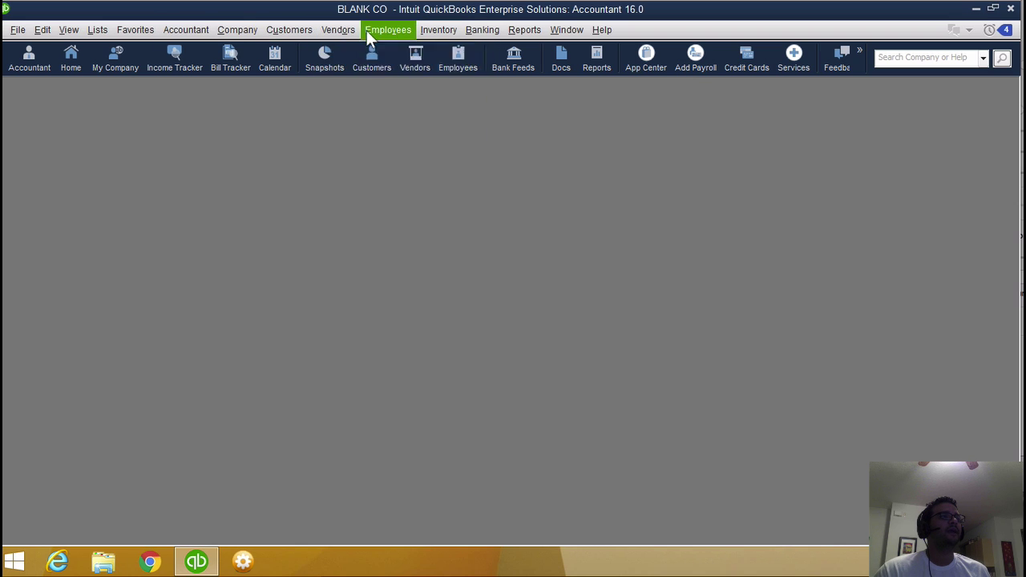
{"action": "mouse_move", "coordinate": [472, 29]}
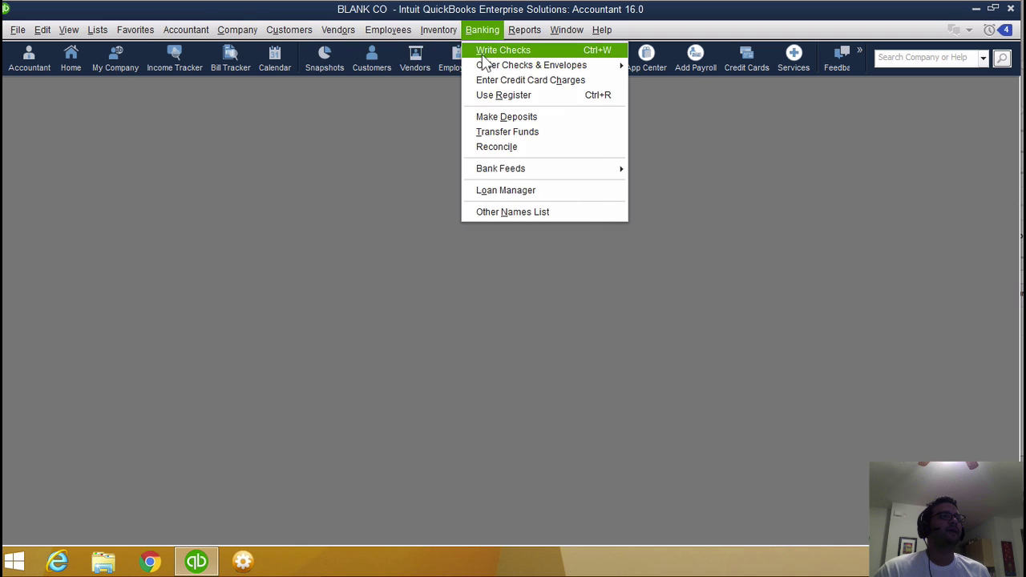
{"action": "left_click", "coordinate": [491, 50]}
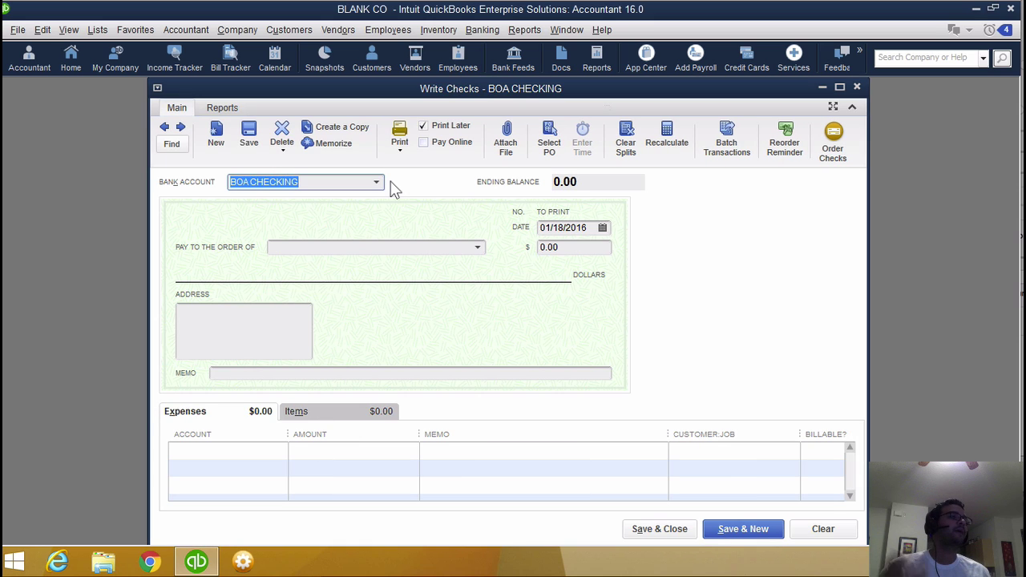
{"action": "double_click", "coordinate": [369, 89]}
{"action": "left_click", "coordinate": [199, 224]}
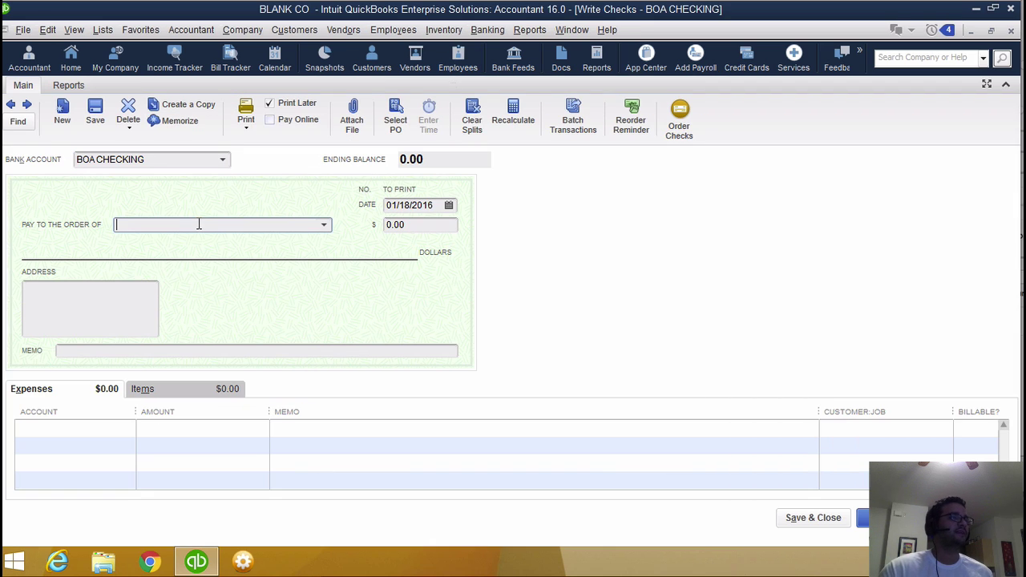
{"action": "type", "text": "ADP"}
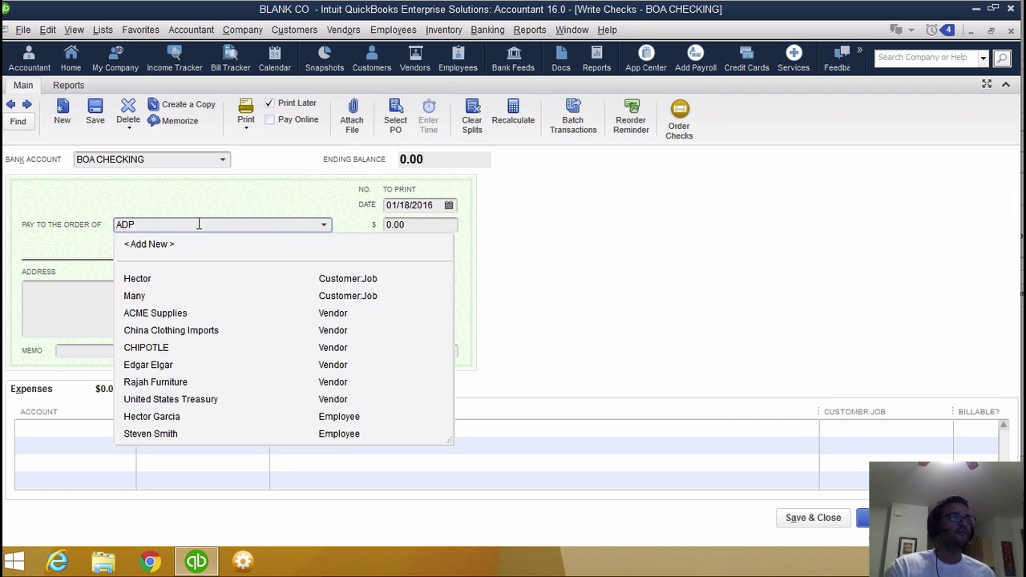
{"action": "key", "text": "Tab"}
{"action": "key", "text": "Return"}
{"action": "key", "text": "Return"}
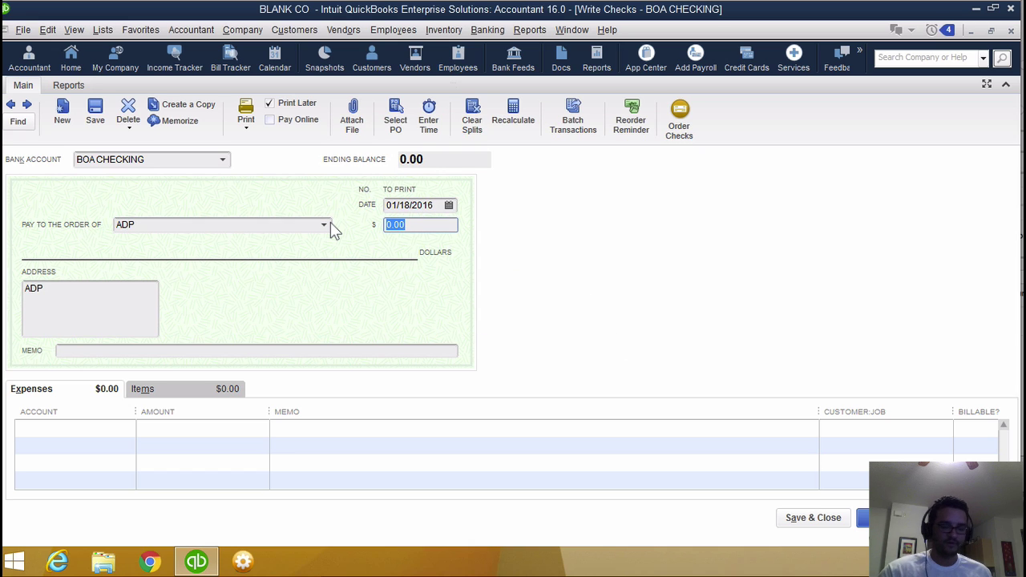
Step: Set the check amount to 4,800.00, assign it to Payroll Expenses with the memo "net checks", and save it to start a new check
{"action": "type", "text": "4,8"}
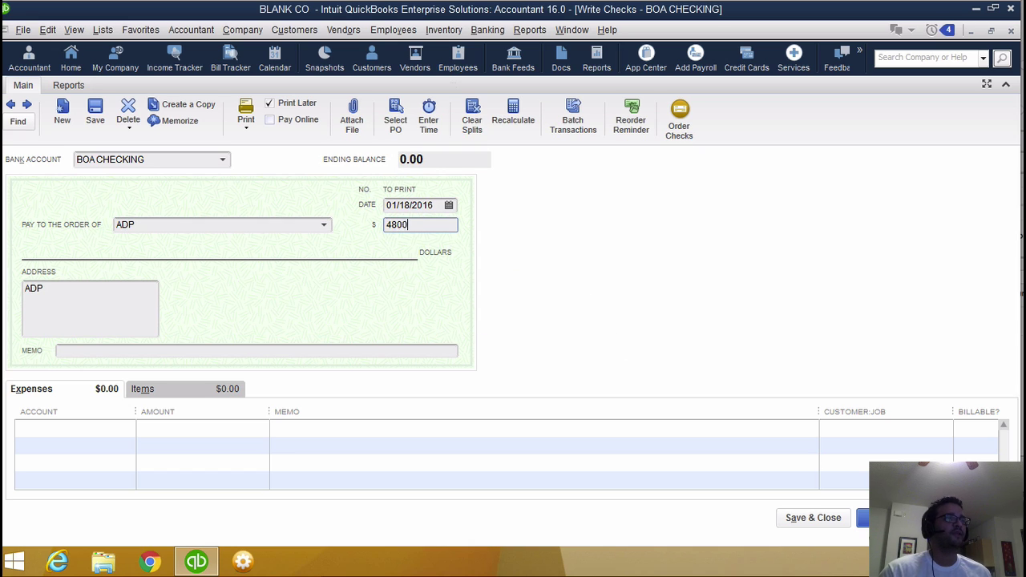
{"action": "type", "text": "00"}
{"action": "left_click", "coordinate": [105, 427]}
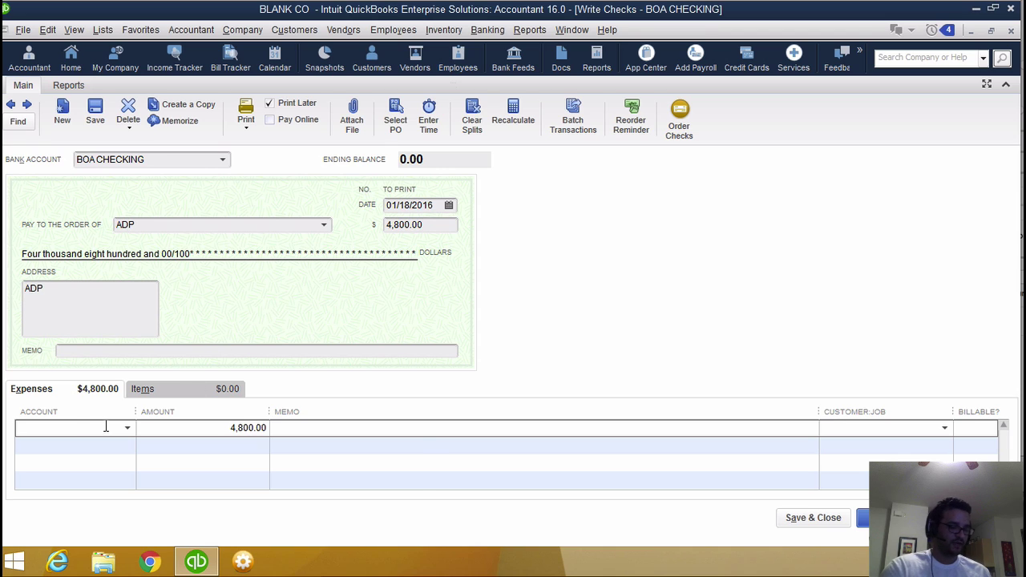
{"action": "type", "text": "Payroll Expenses"}
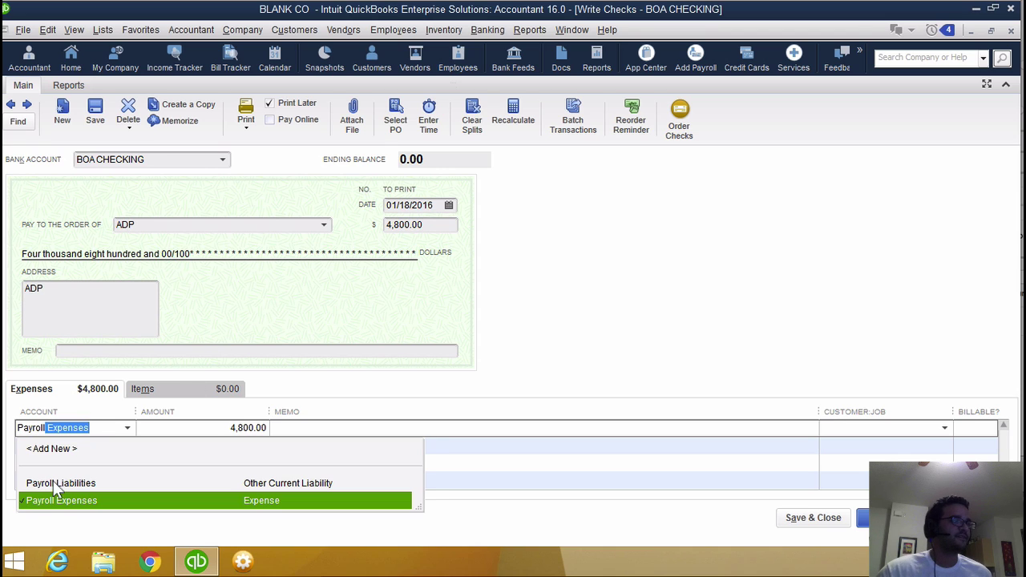
{"action": "left_click", "coordinate": [63, 502]}
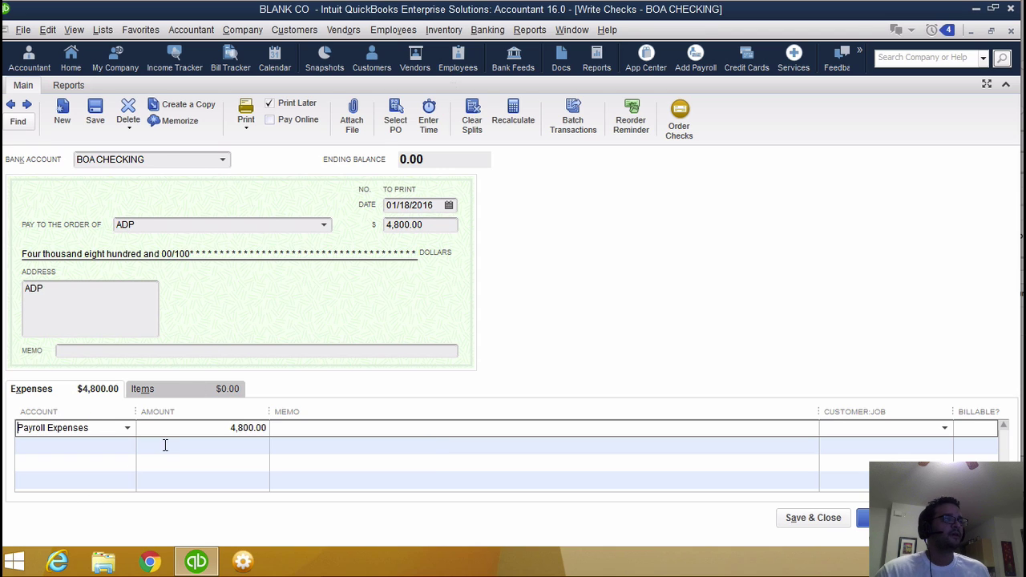
{"action": "left_click", "coordinate": [309, 432]}
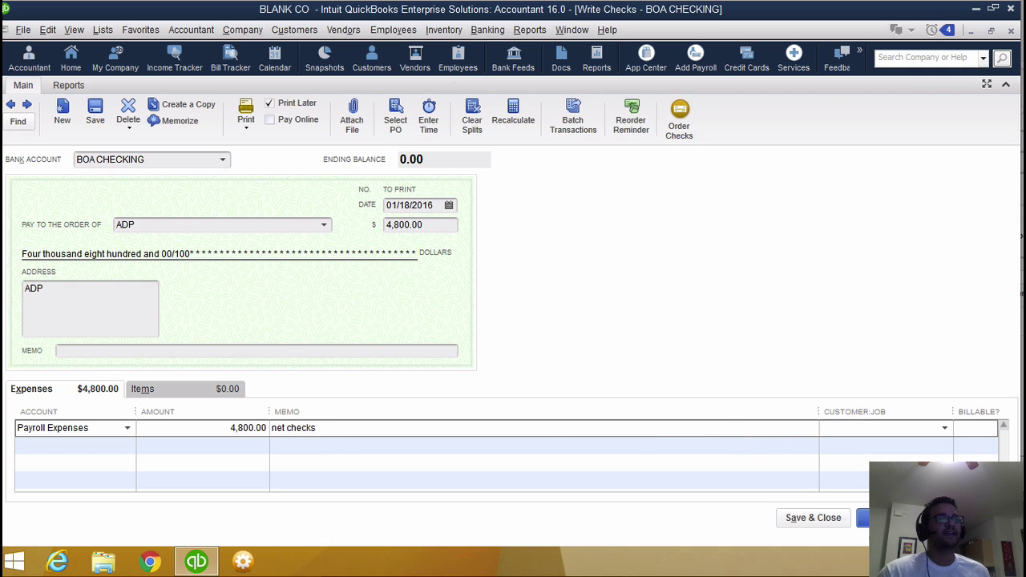
{"action": "left_click", "coordinate": [864, 517]}
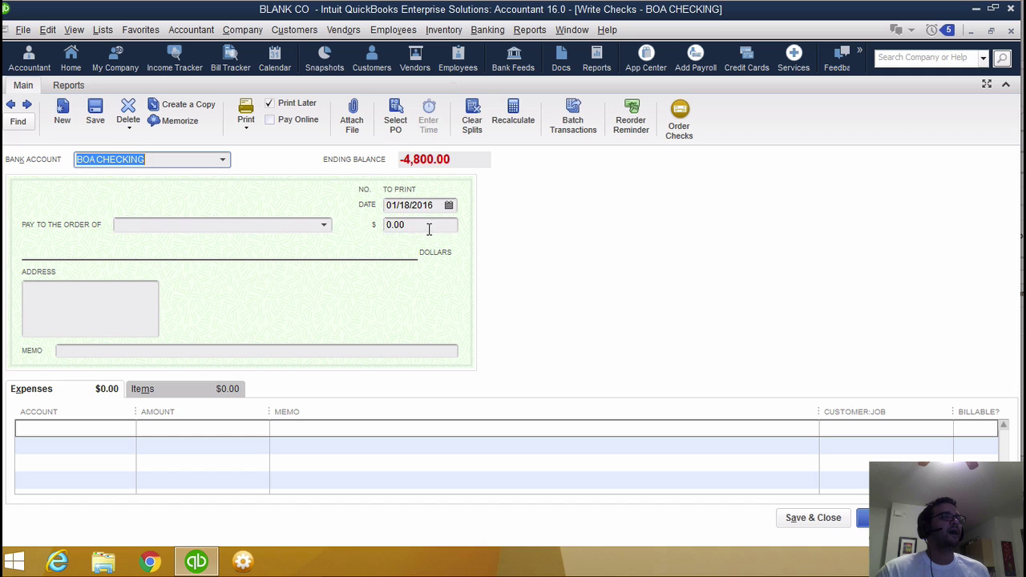
Step: Make out the new check to ADP for 1,850.00 and delete the expense line that has no account
{"action": "type", "text": "1850"}
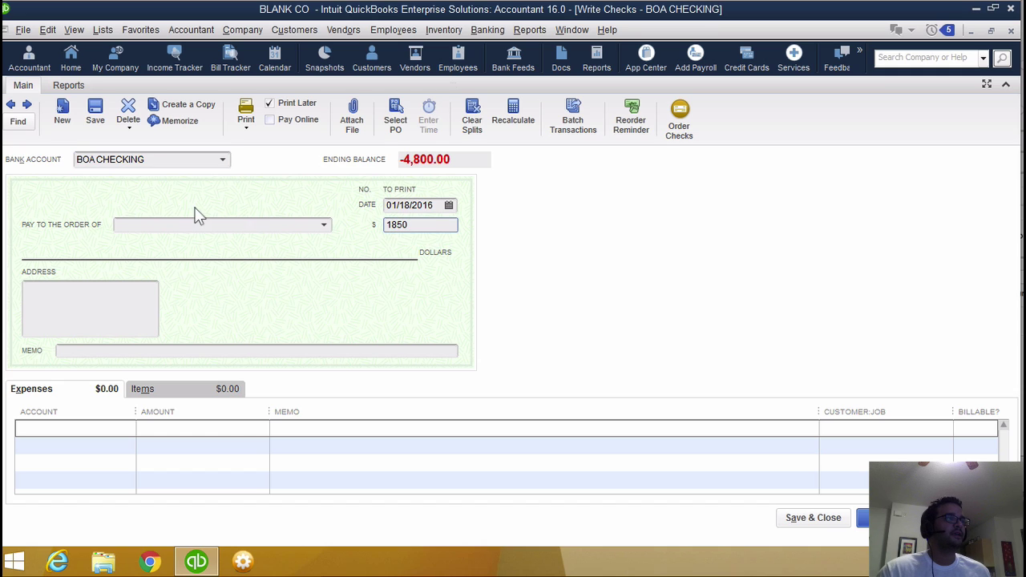
{"action": "left_click", "coordinate": [193, 224]}
{"action": "type", "text": "ADP"}
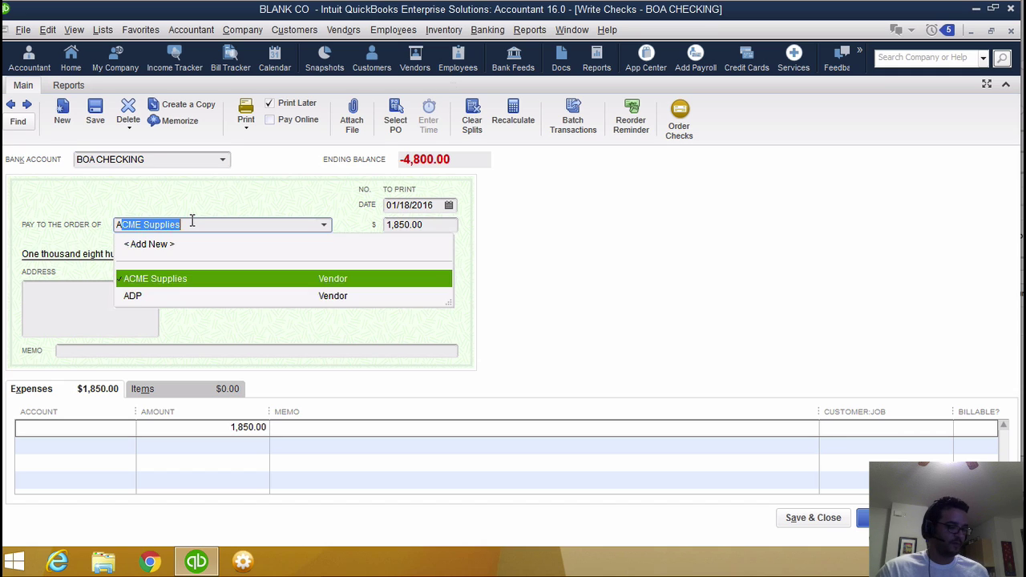
{"action": "left_click", "coordinate": [164, 278]}
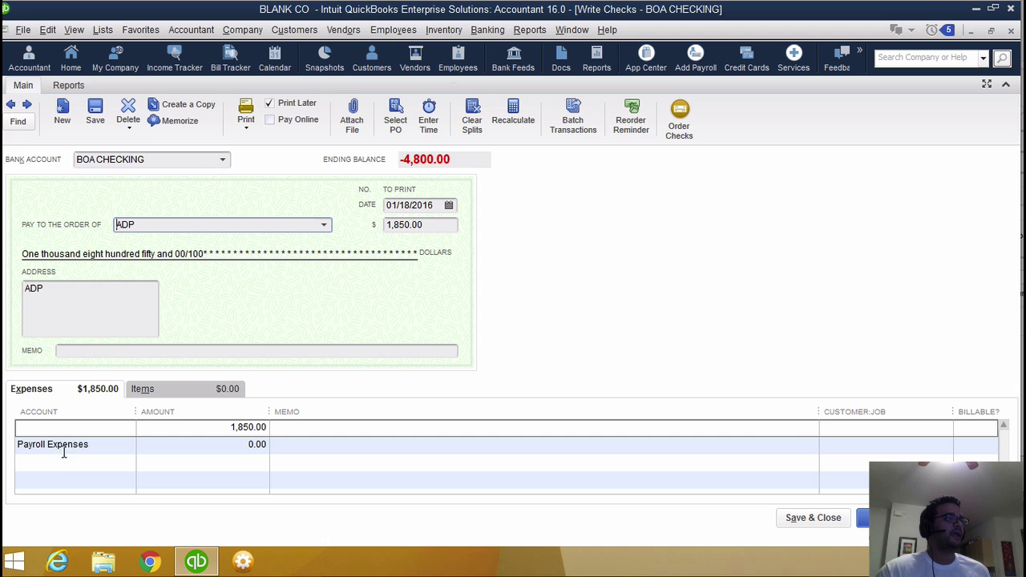
{"action": "left_click", "coordinate": [80, 426]}
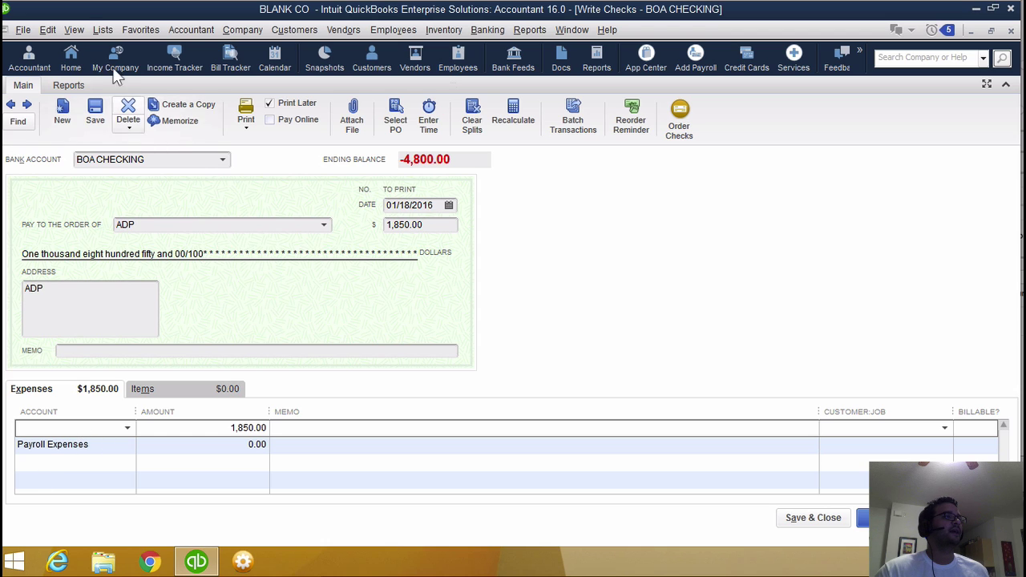
{"action": "left_click", "coordinate": [49, 30]}
{"action": "left_click", "coordinate": [83, 183]}
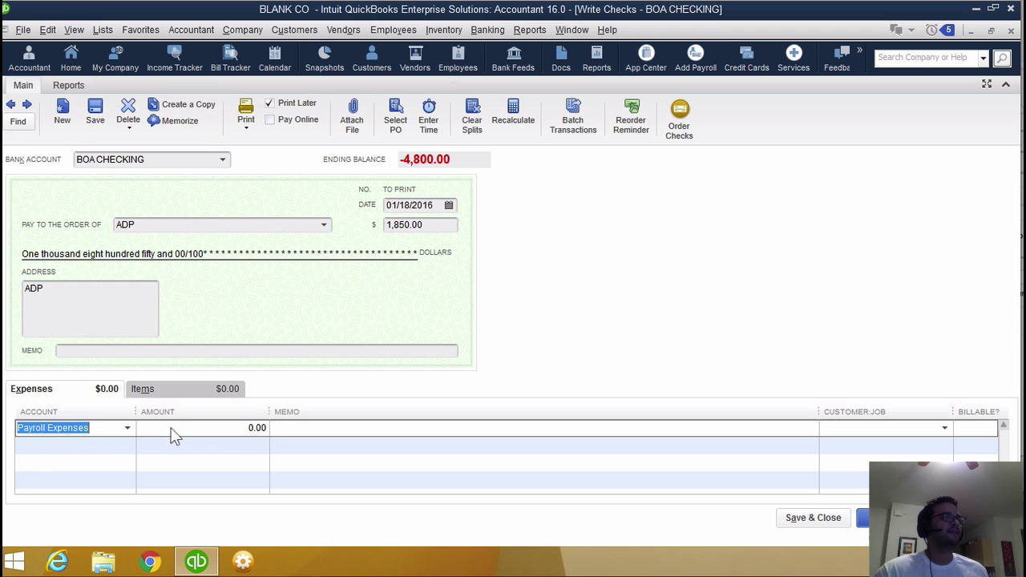
Step: Charge 1850 to Payroll Expenses with the memo "payroll taxes", and save and close the check
{"action": "left_click", "coordinate": [263, 427]}
{"action": "type", "text": "1850"}
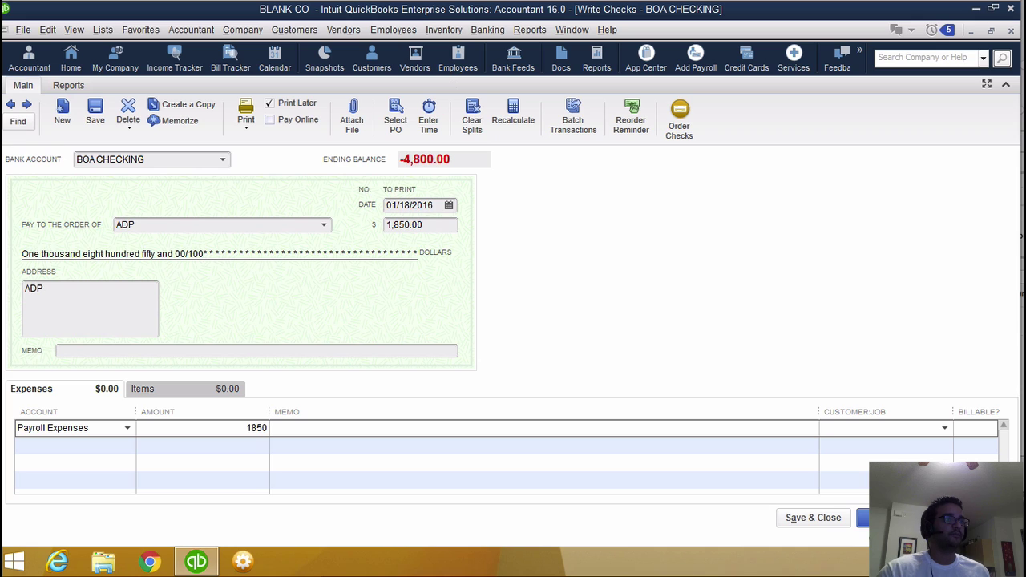
{"action": "left_click", "coordinate": [353, 428]}
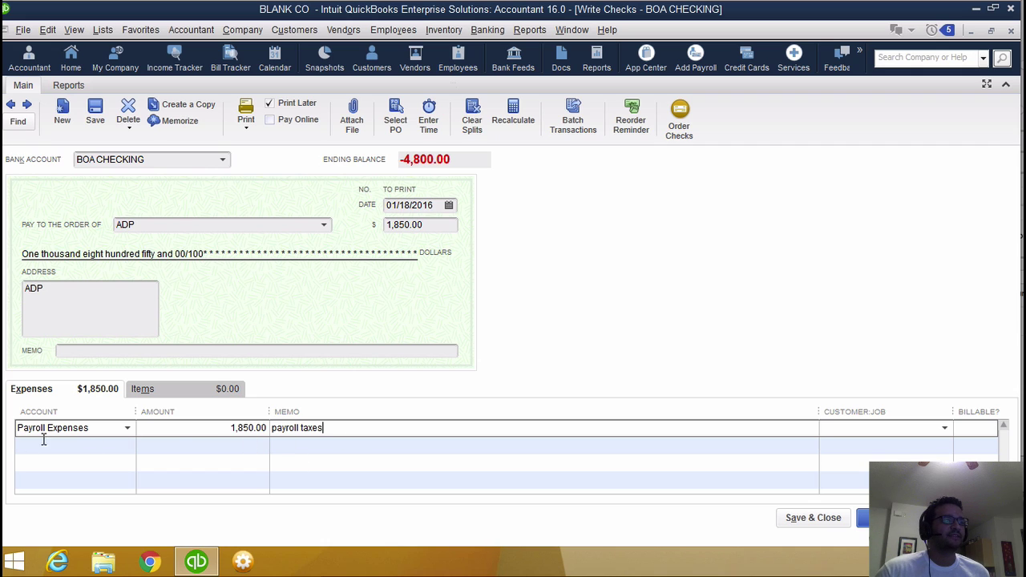
{"action": "left_click", "coordinate": [106, 427]}
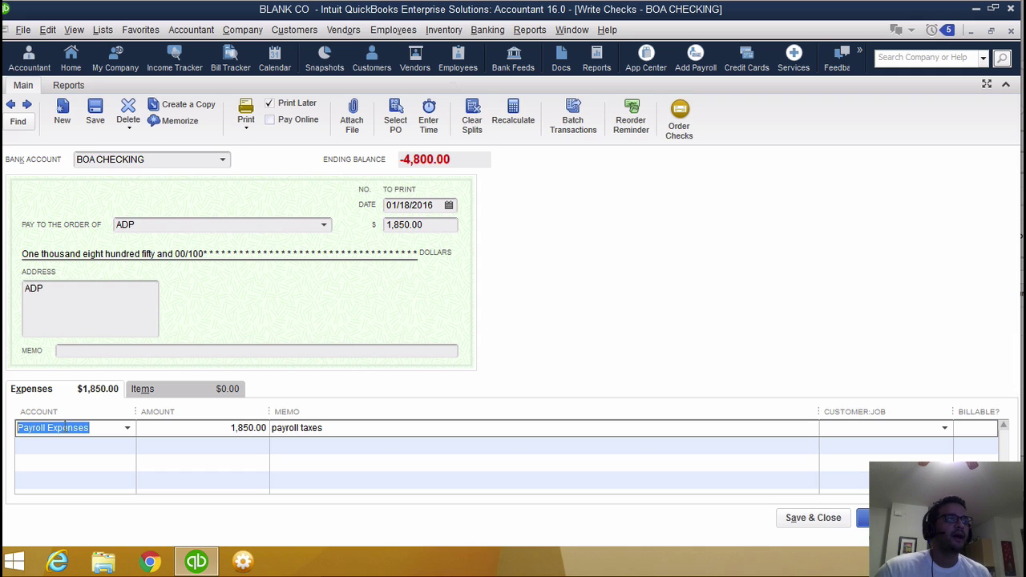
{"action": "left_click", "coordinate": [100, 429]}
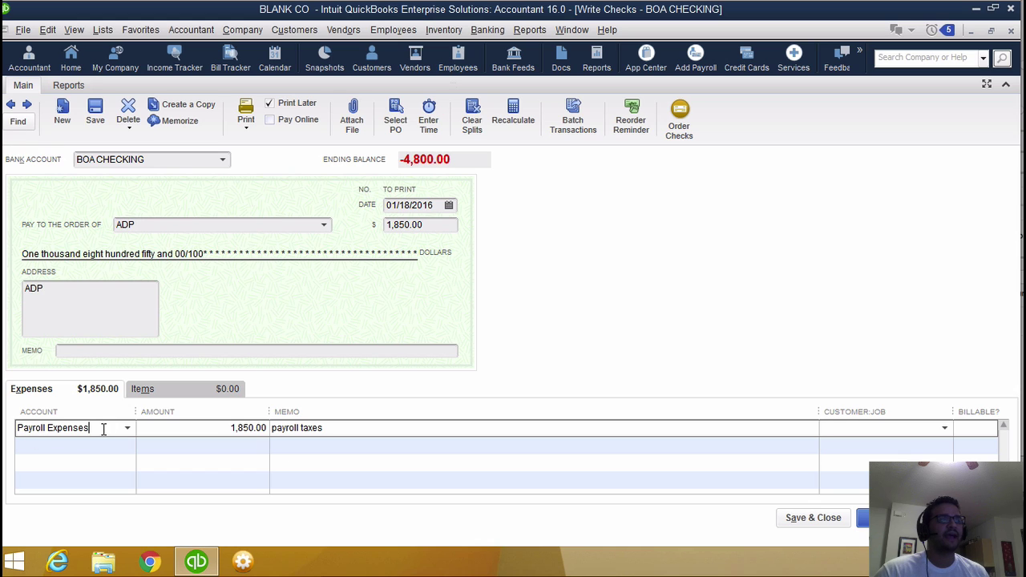
{"action": "left_click", "coordinate": [828, 519]}
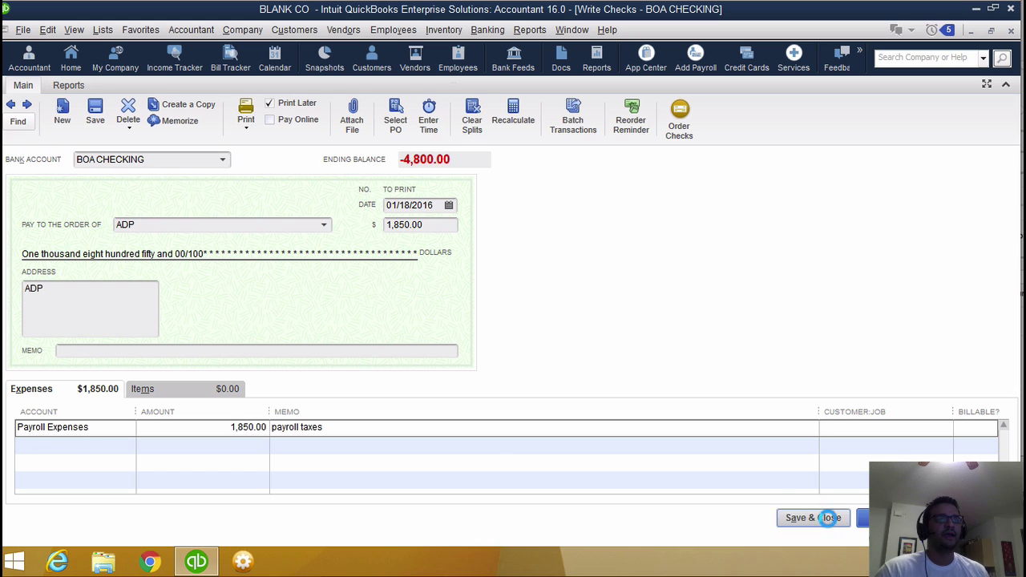
Step: Run the standard Profit & Loss report, examine the transactions behind Payroll Expenses, and close the detail report
{"action": "left_click", "coordinate": [517, 32]}
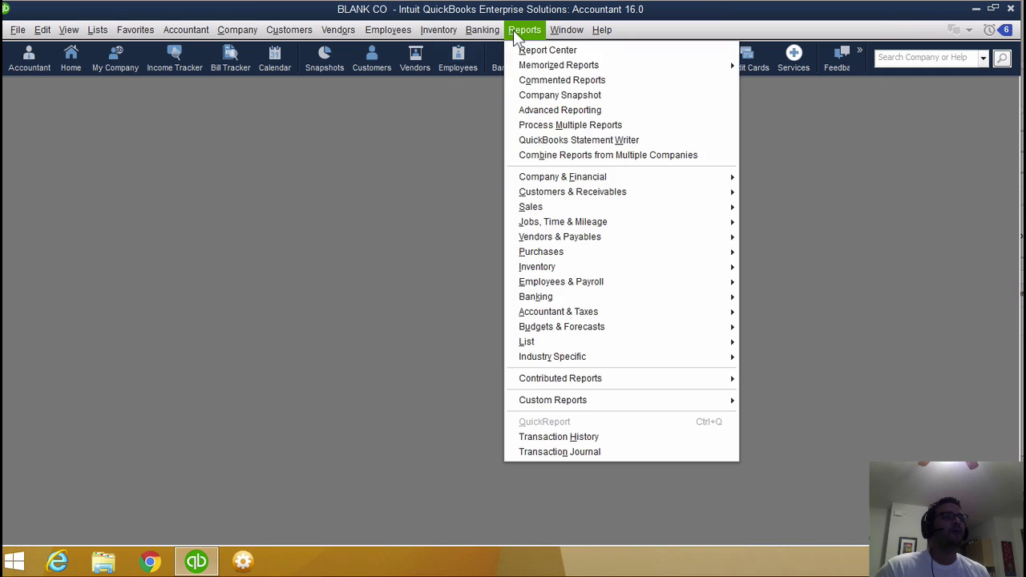
{"action": "mouse_move", "coordinate": [598, 176]}
{"action": "left_click", "coordinate": [758, 174]}
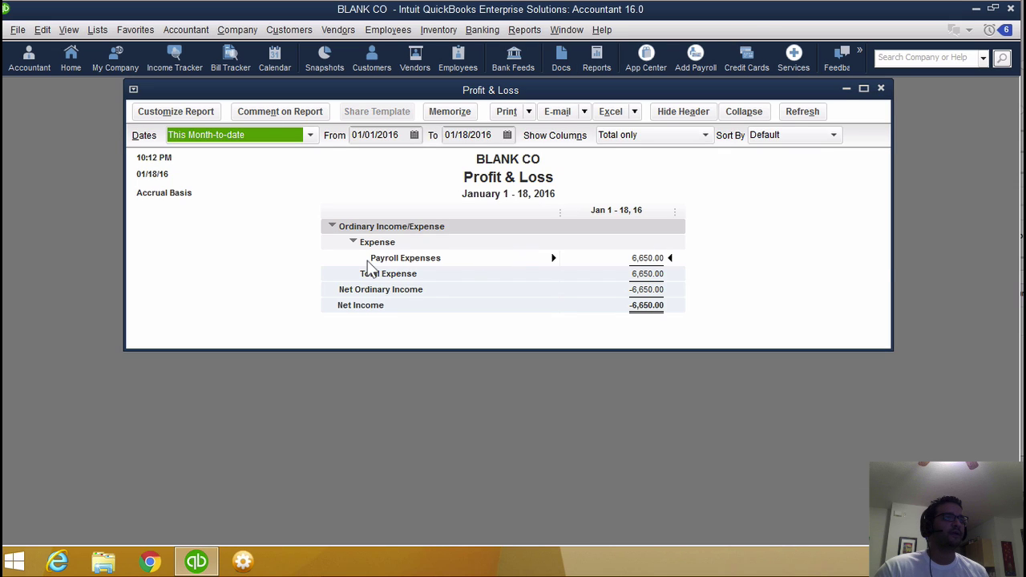
{"action": "double_click", "coordinate": [645, 258]}
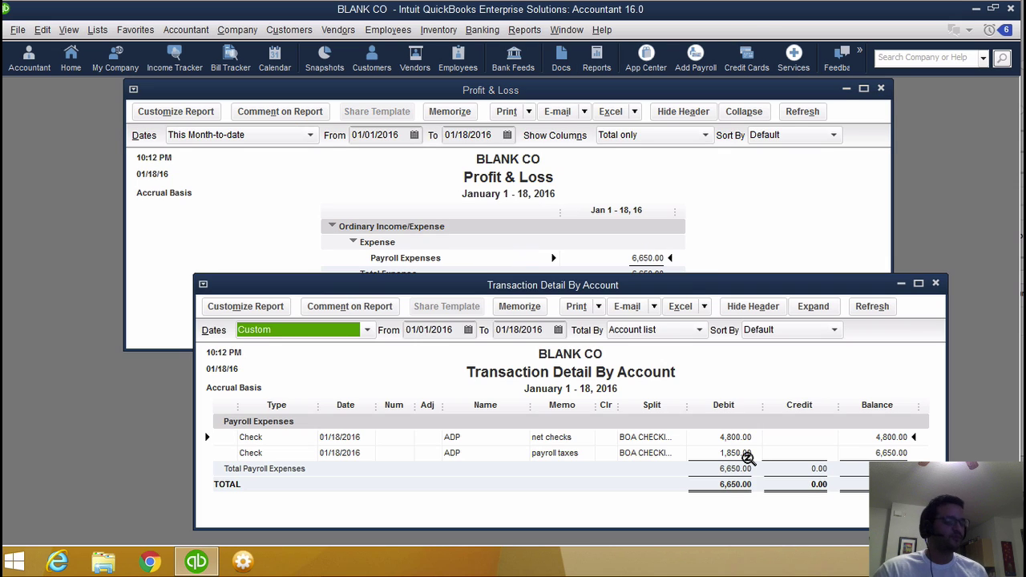
{"action": "left_click", "coordinate": [936, 284]}
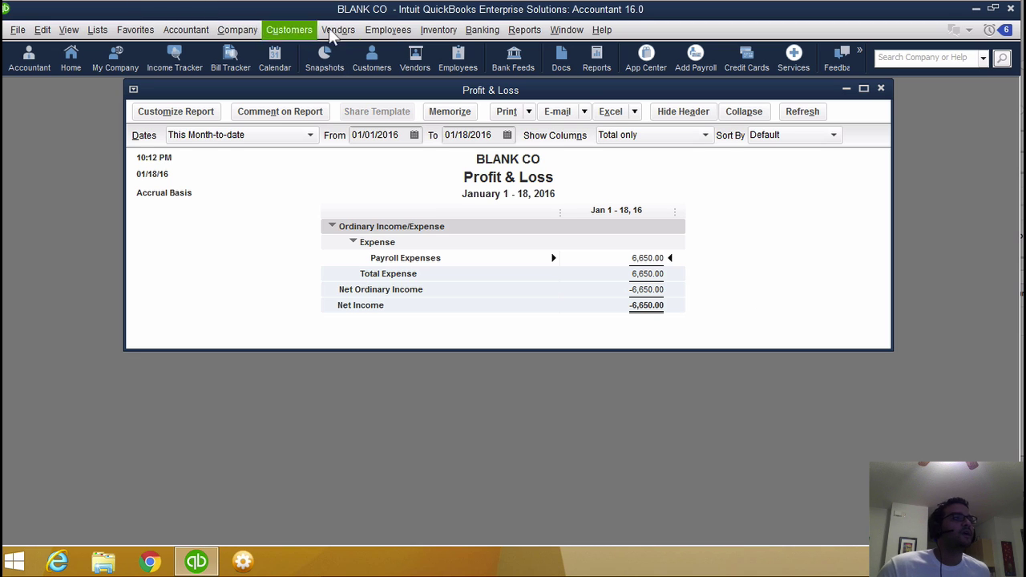
Step: Open a weekly timesheet and set its week to Jan 4 to Jan 10, 2016
{"action": "left_click", "coordinate": [374, 30]}
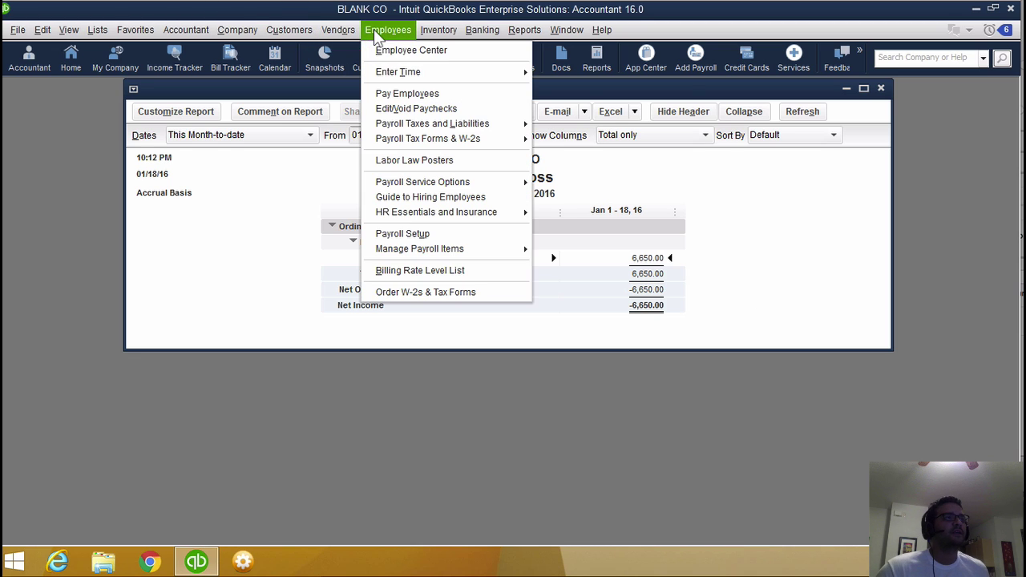
{"action": "mouse_move", "coordinate": [420, 72]}
{"action": "left_click", "coordinate": [592, 73]}
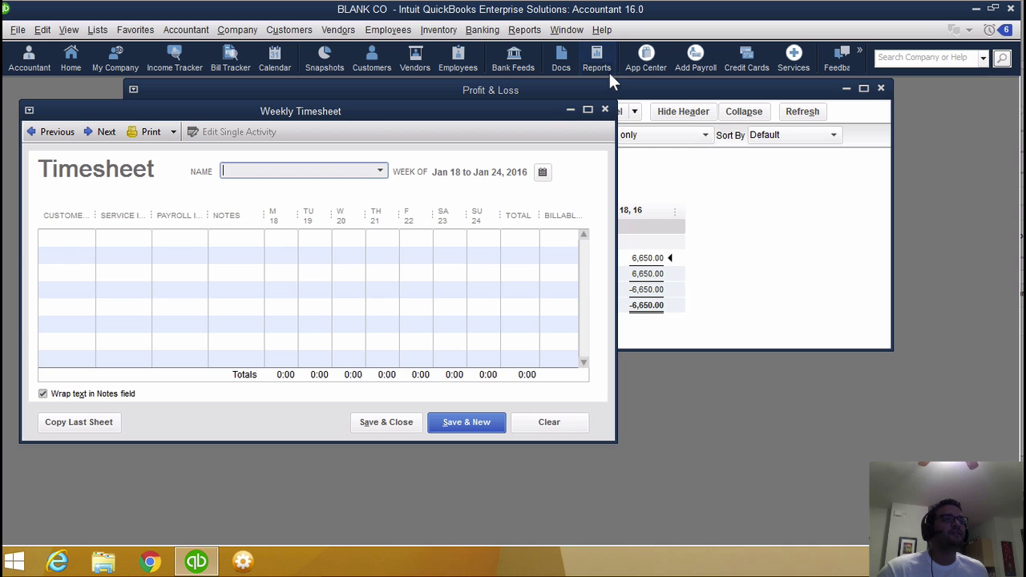
{"action": "left_click", "coordinate": [543, 172]}
{"action": "left_click", "coordinate": [168, 240]}
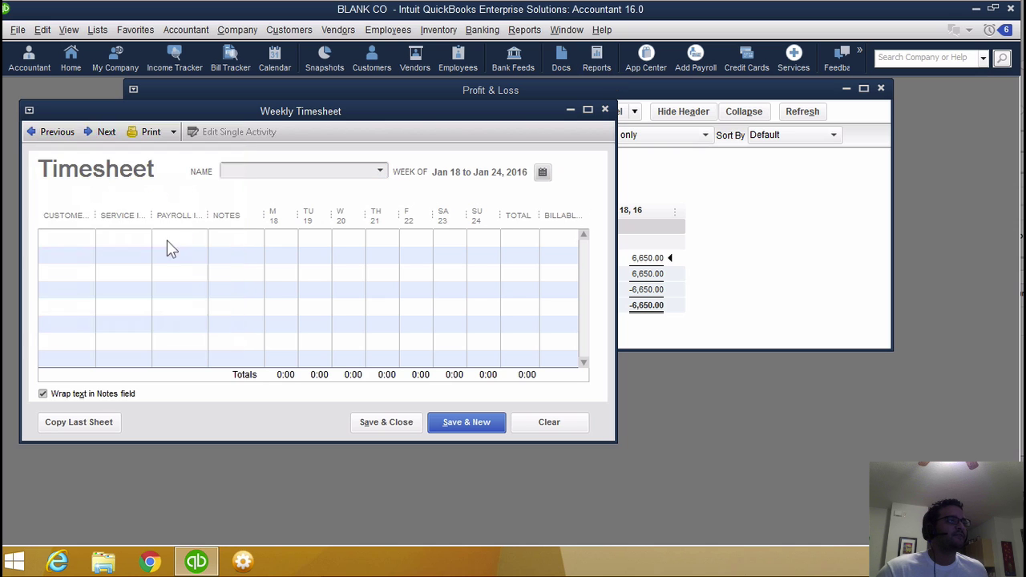
{"action": "left_click", "coordinate": [543, 173]}
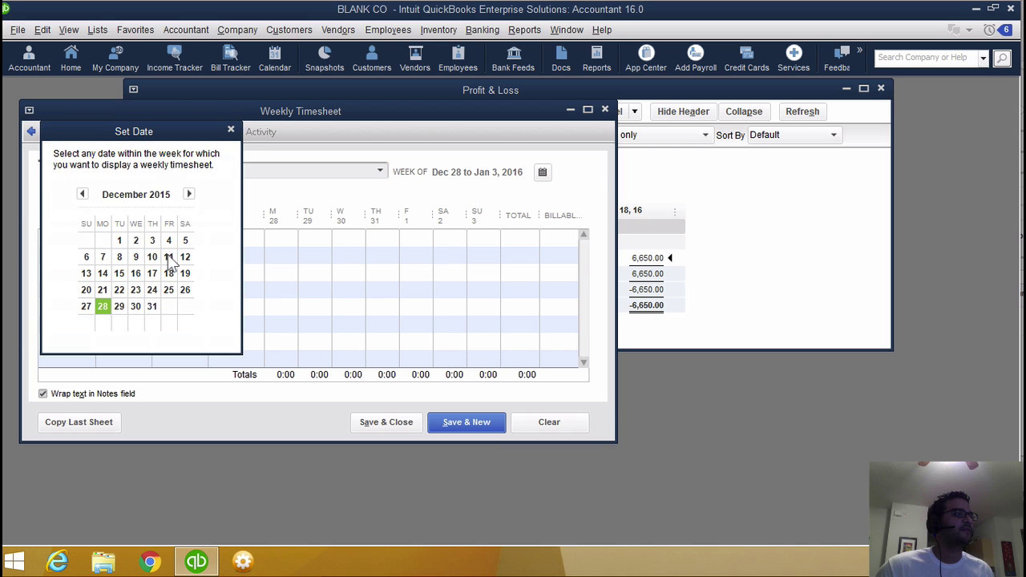
{"action": "left_click", "coordinate": [189, 194]}
{"action": "left_click", "coordinate": [170, 258]}
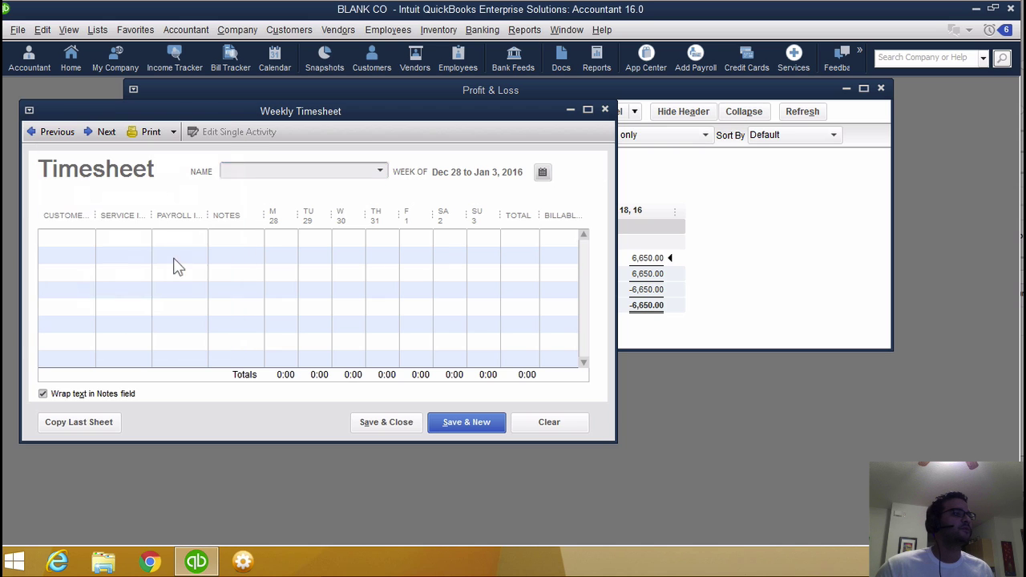
Step: Assign the timesheet to the first listed employee, accept using time data during paycheck creation, and maximize the timesheet
{"action": "left_click", "coordinate": [380, 172]}
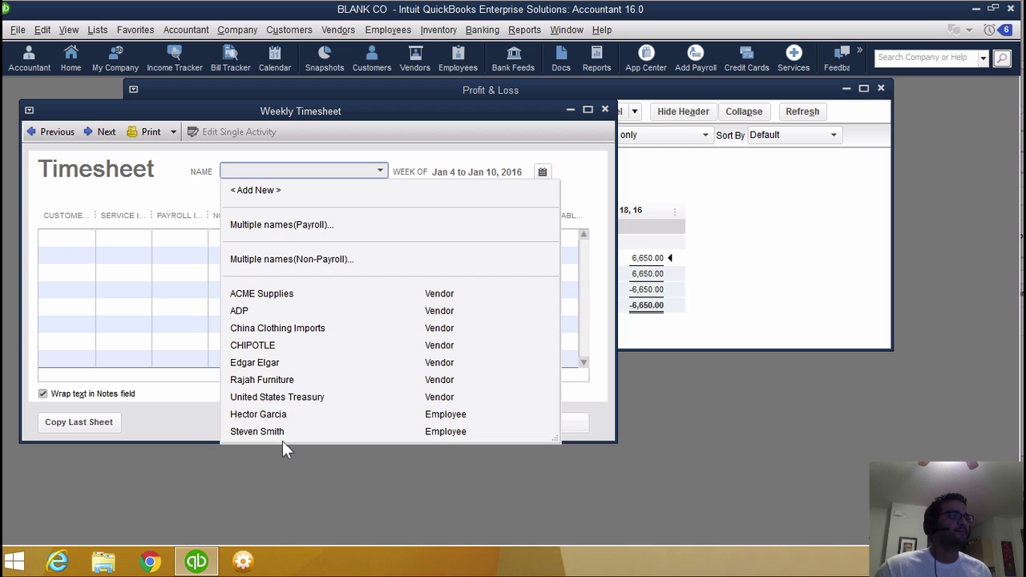
{"action": "left_click", "coordinate": [278, 416]}
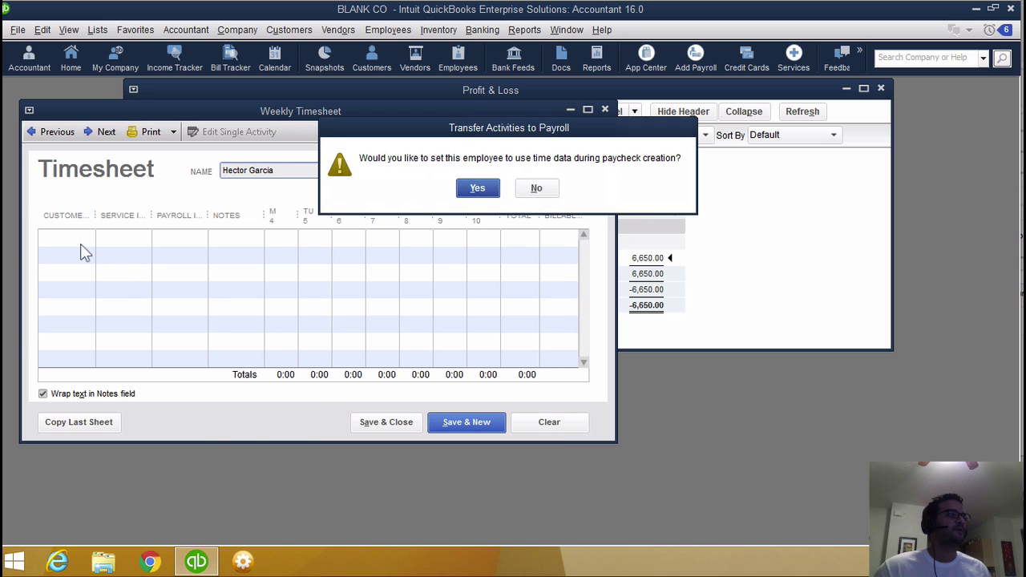
{"action": "left_click", "coordinate": [477, 191]}
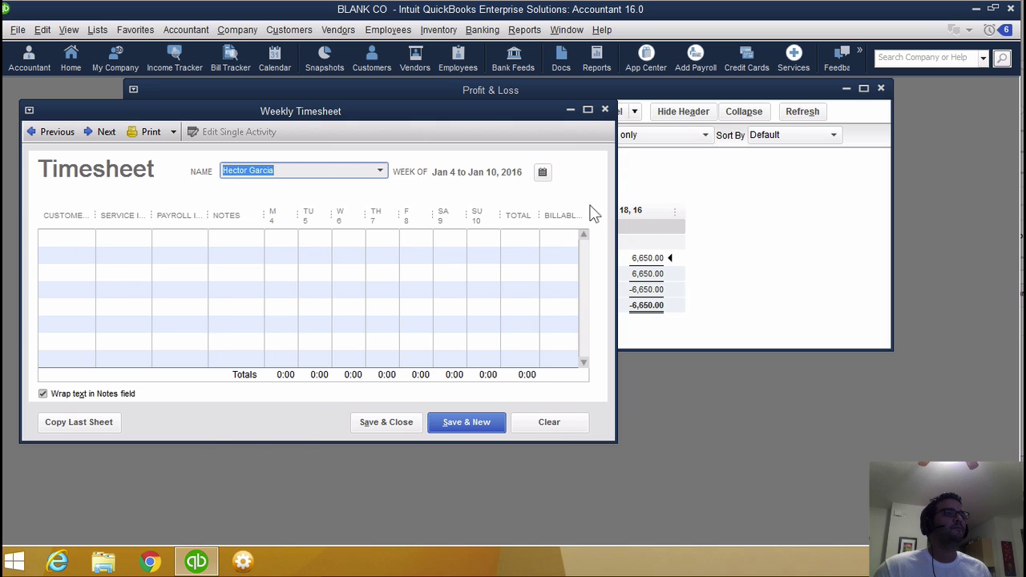
{"action": "left_click", "coordinate": [587, 109]}
Step: Add a new customer named Job 1 from the first timesheet line
{"action": "left_click", "coordinate": [33, 187]}
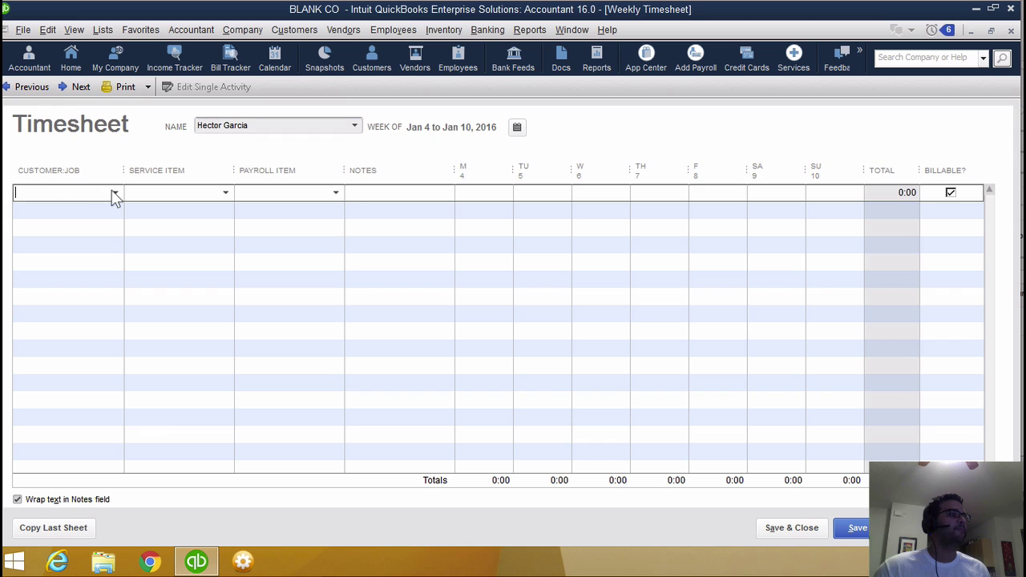
{"action": "left_click", "coordinate": [116, 192]}
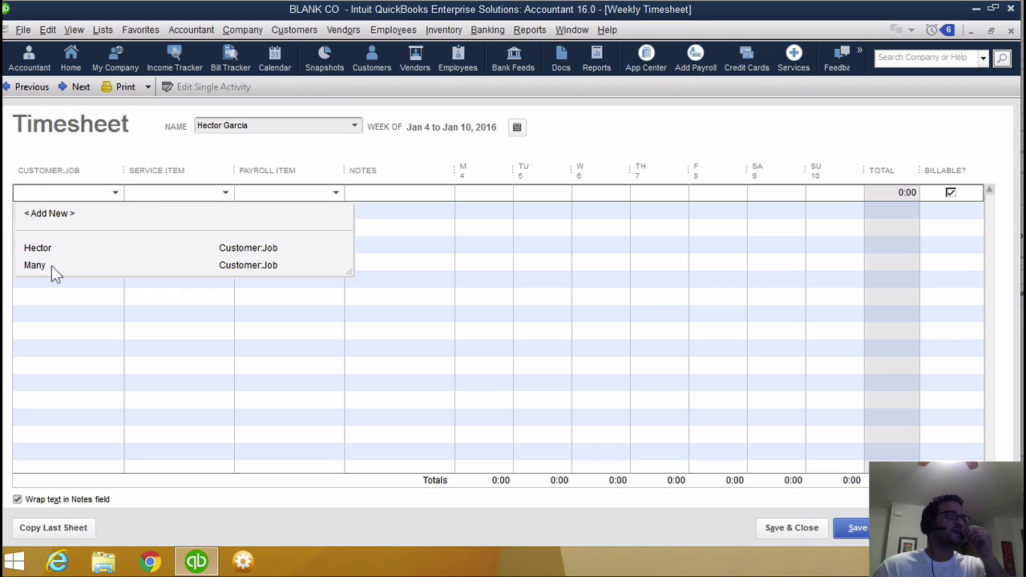
{"action": "left_click", "coordinate": [50, 212]}
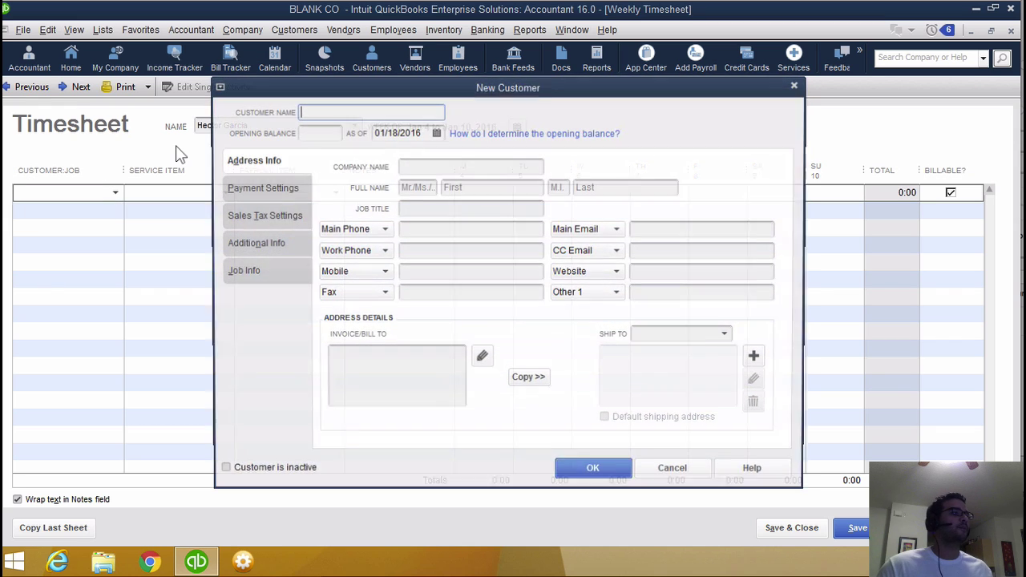
{"action": "type", "text": "Job 1"}
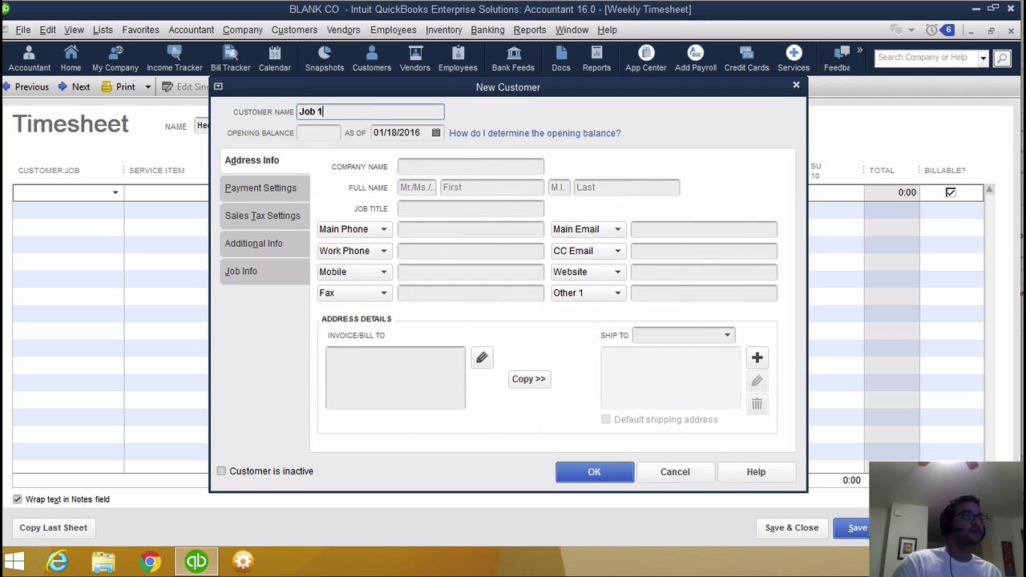
{"action": "key", "text": "Return"}
Step: Add another new customer named Job 2 from the same timesheet line
{"action": "left_click", "coordinate": [116, 194]}
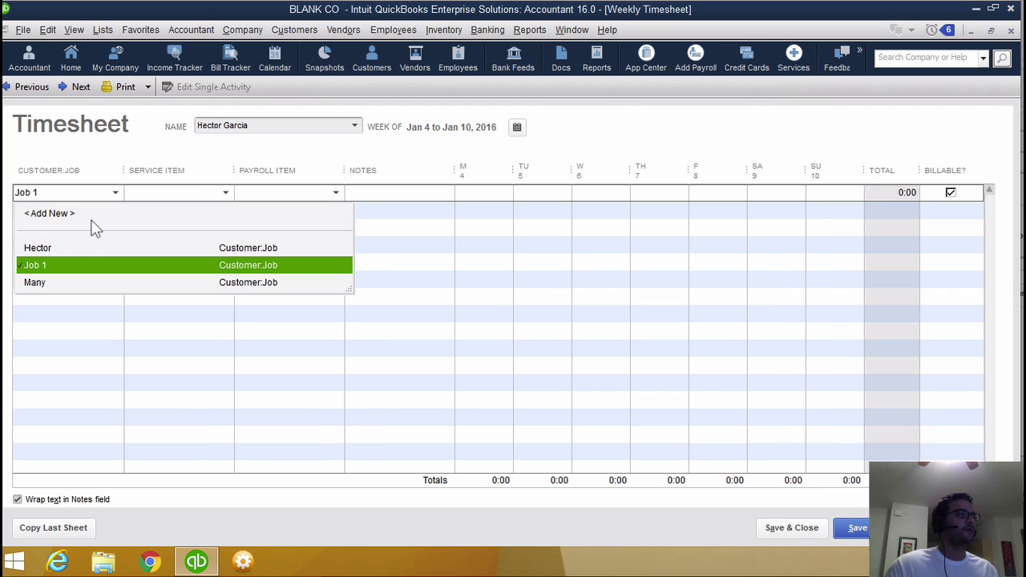
{"action": "left_click", "coordinate": [89, 218]}
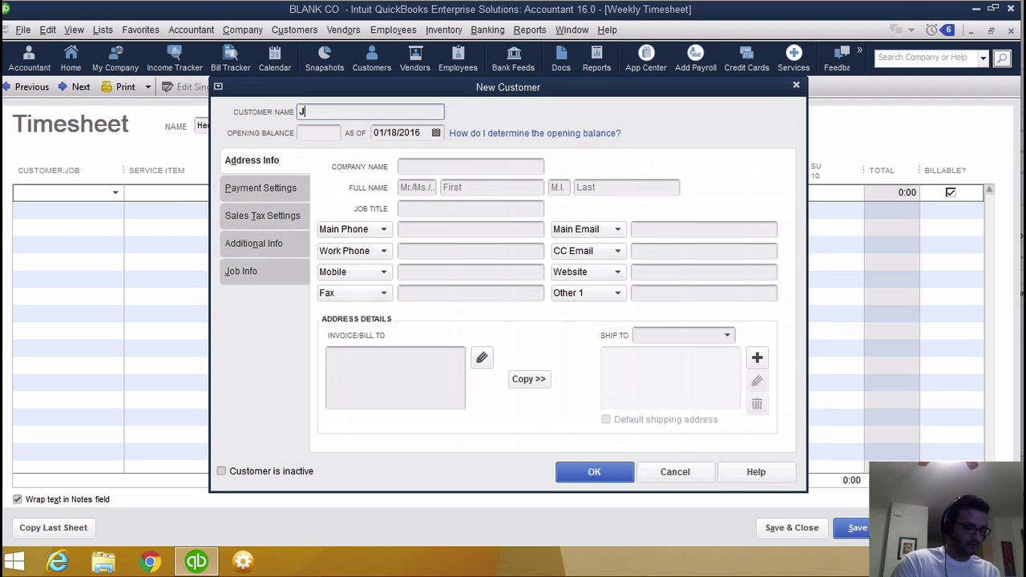
{"action": "type", "text": "Job 2"}
{"action": "key", "text": "Return"}
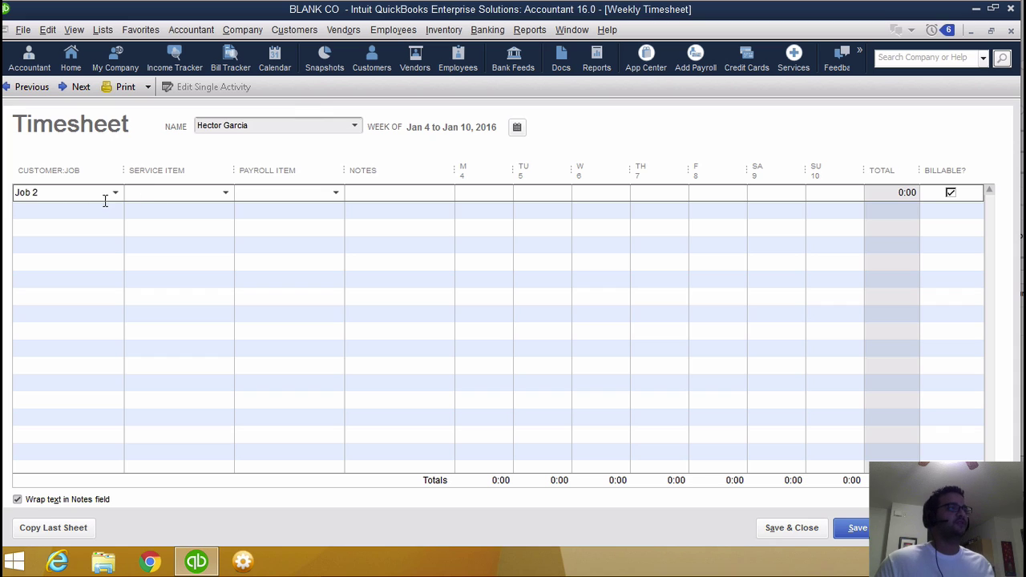
Step: Set the first timesheet line to customer Job 1, service item Paint and payroll item Hourly, dismissing the pay rate warning
{"action": "left_click", "coordinate": [115, 193]}
{"action": "left_click", "coordinate": [40, 264]}
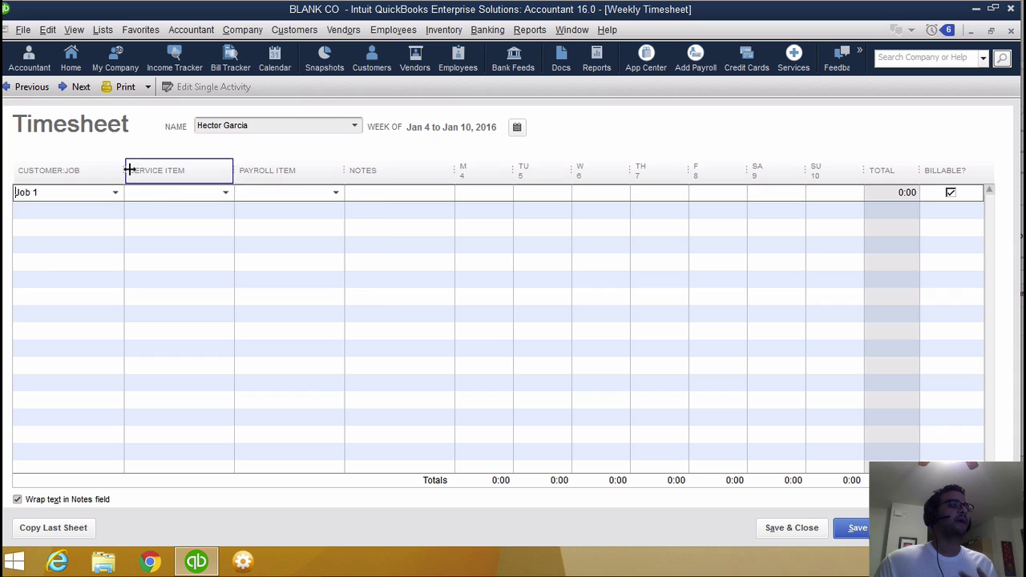
{"action": "left_click", "coordinate": [224, 192]}
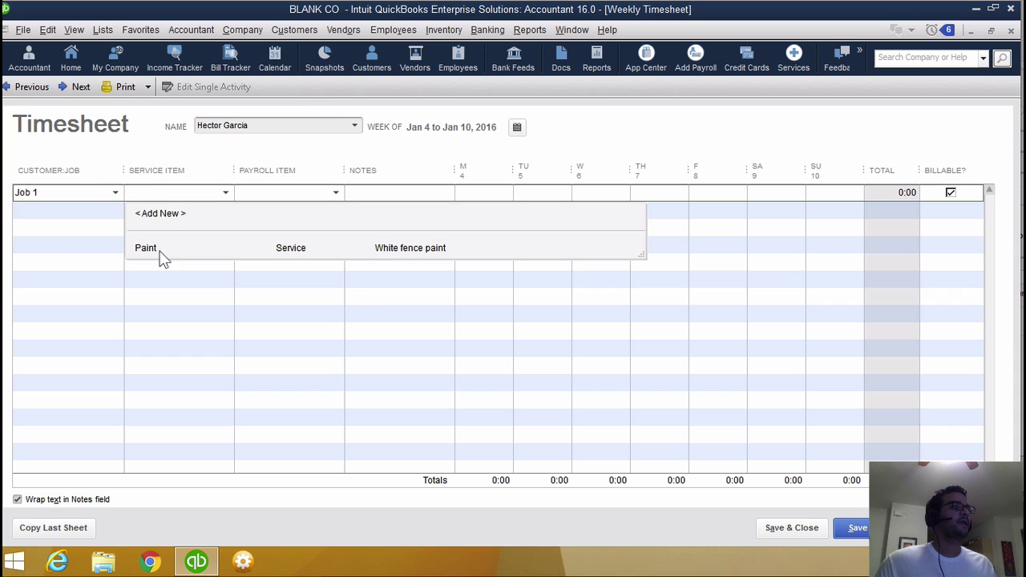
{"action": "left_click", "coordinate": [146, 248]}
{"action": "left_click", "coordinate": [336, 193]}
{"action": "left_click", "coordinate": [277, 243]}
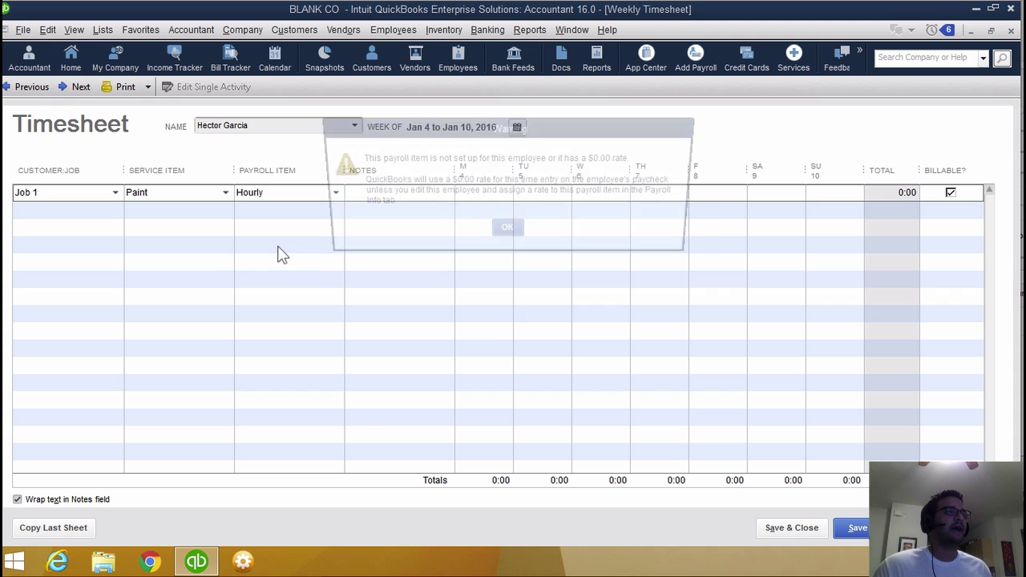
{"action": "left_click", "coordinate": [505, 230]}
Step: Enter 8 hours for Monday, 7 for Tuesday and 4 for Wednesday on the Job 1 line
{"action": "left_click", "coordinate": [483, 191]}
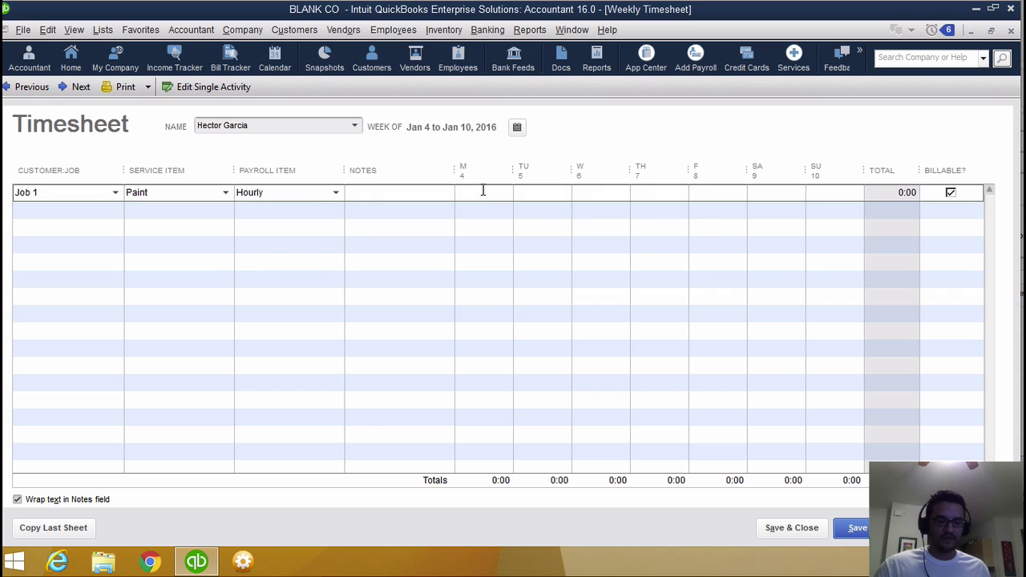
{"action": "type", "text": "8"}
{"action": "key", "text": "Tab"}
{"action": "type", "text": "7"}
{"action": "key", "text": "Tab"}
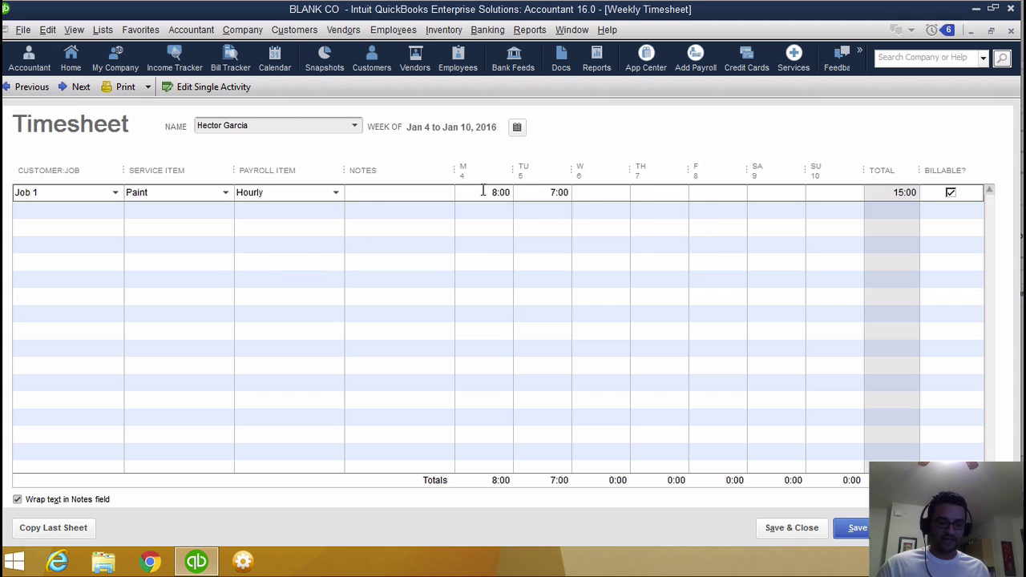
{"action": "type", "text": "4"}
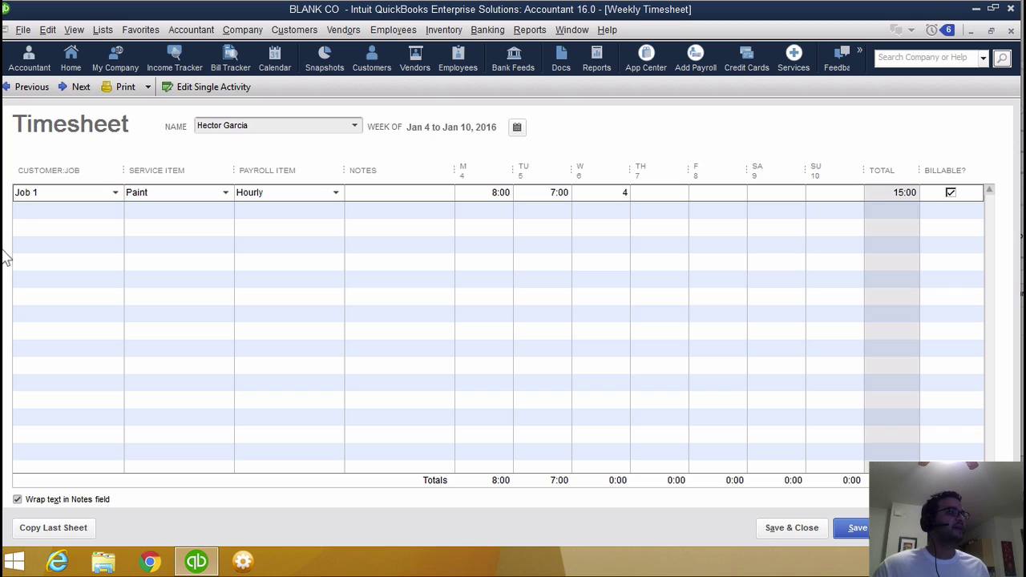
Step: Add a second timesheet line for customer Job 2 with service item Paint and payroll item Hourly, dismissing the pay rate warning
{"action": "left_click", "coordinate": [36, 209]}
{"action": "type", "text": "J"}
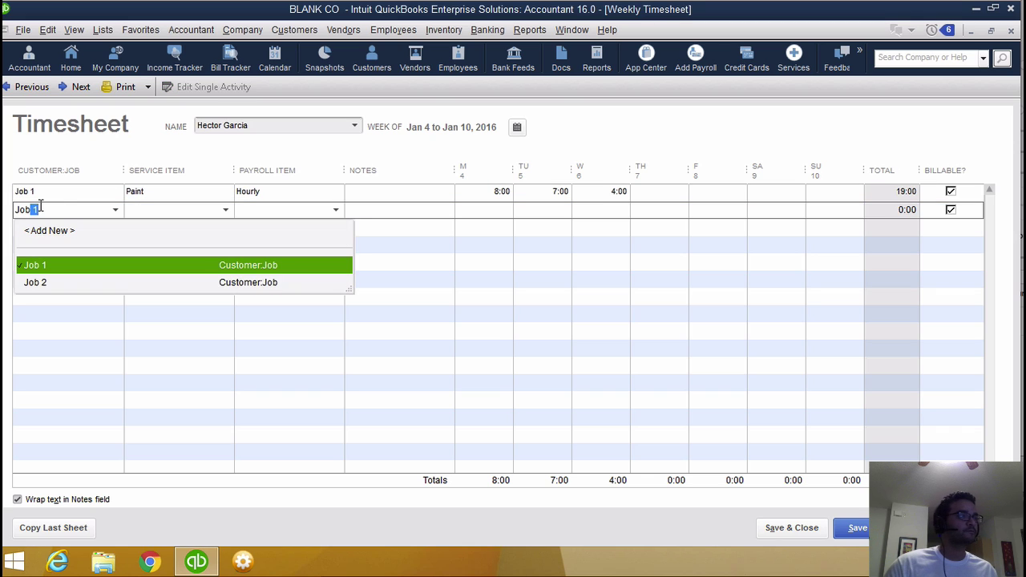
{"action": "type", "text": "ob"}
{"action": "key", "text": "Down"}
{"action": "key", "text": "Tab"}
{"action": "type", "text": "Pa"}
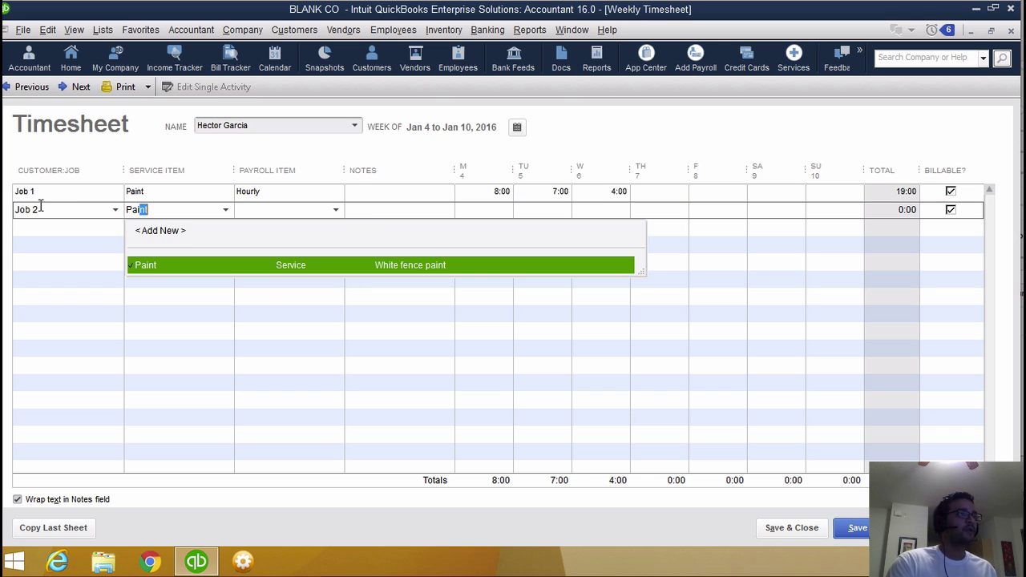
{"action": "key", "text": "Tab"}
{"action": "left_click", "coordinate": [518, 232]}
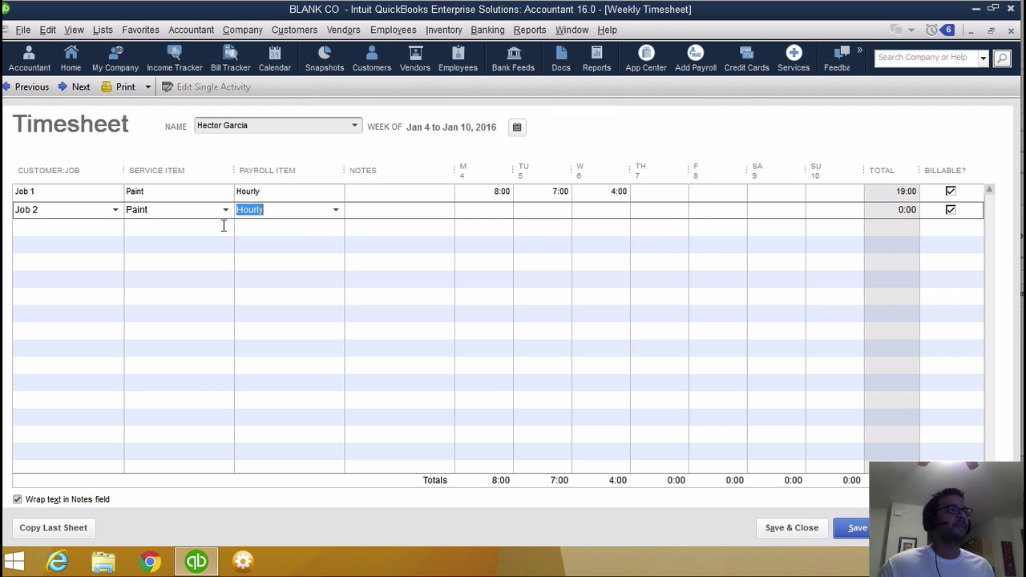
Step: Enter 1 hour for Tuesday, 4 for Wednesday, 6 for Thursday and 7 for Friday on the Job 2 line
{"action": "left_click", "coordinate": [552, 211]}
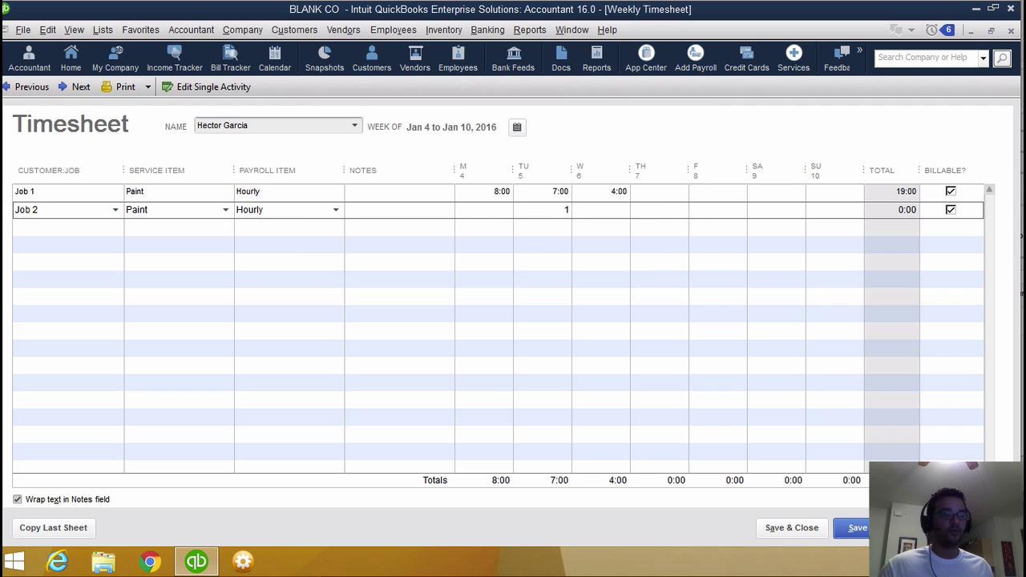
{"action": "key", "text": "Tab"}
{"action": "type", "text": "4"}
{"action": "key", "text": "Tab"}
{"action": "type", "text": "6"}
{"action": "key", "text": "Tab"}
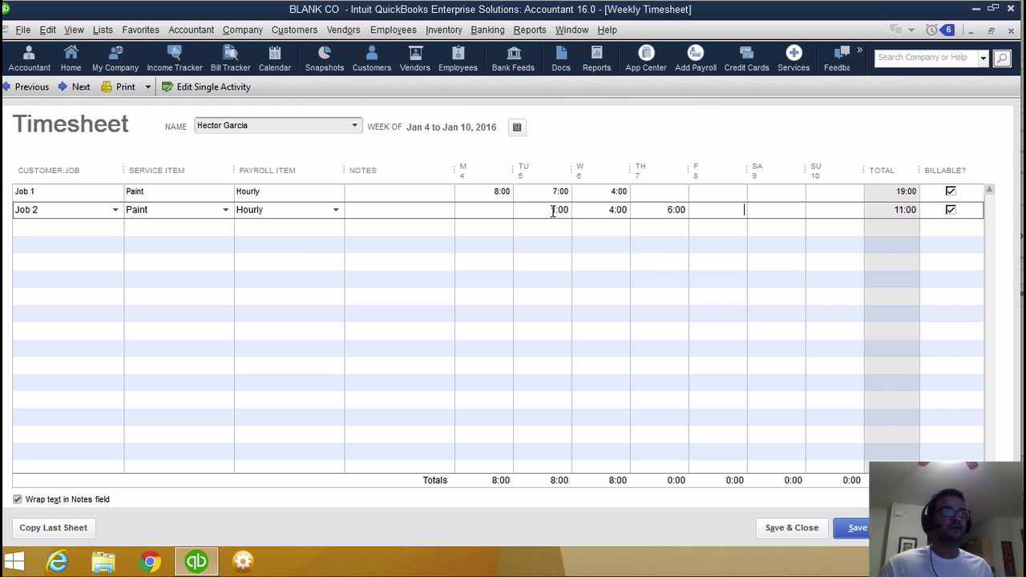
Step: Add a third timesheet line for a new customer named IDLE, with service item Paint and payroll item Hourly
{"action": "left_click", "coordinate": [551, 238]}
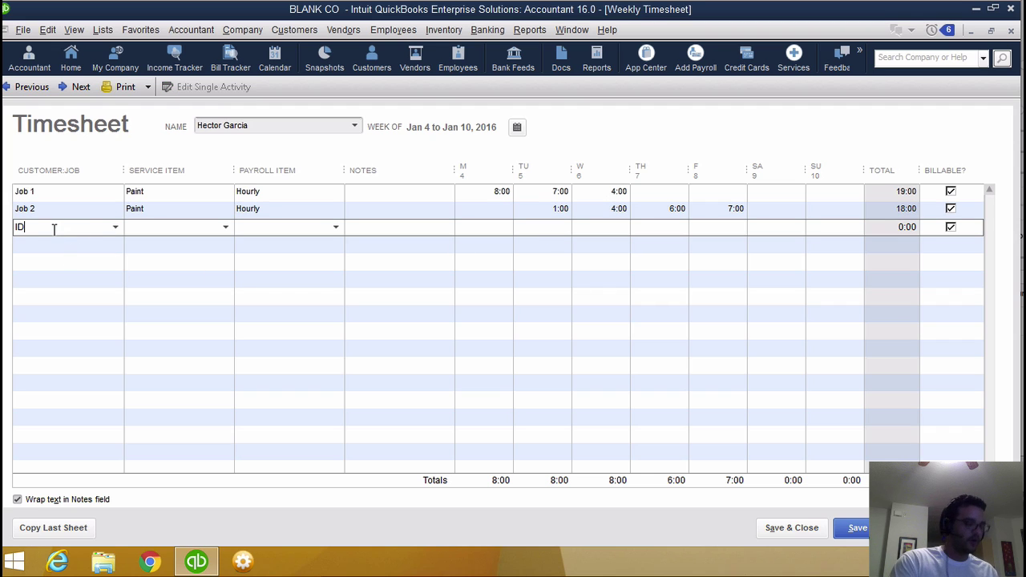
{"action": "key", "text": "Tab"}
{"action": "key", "text": "Escape"}
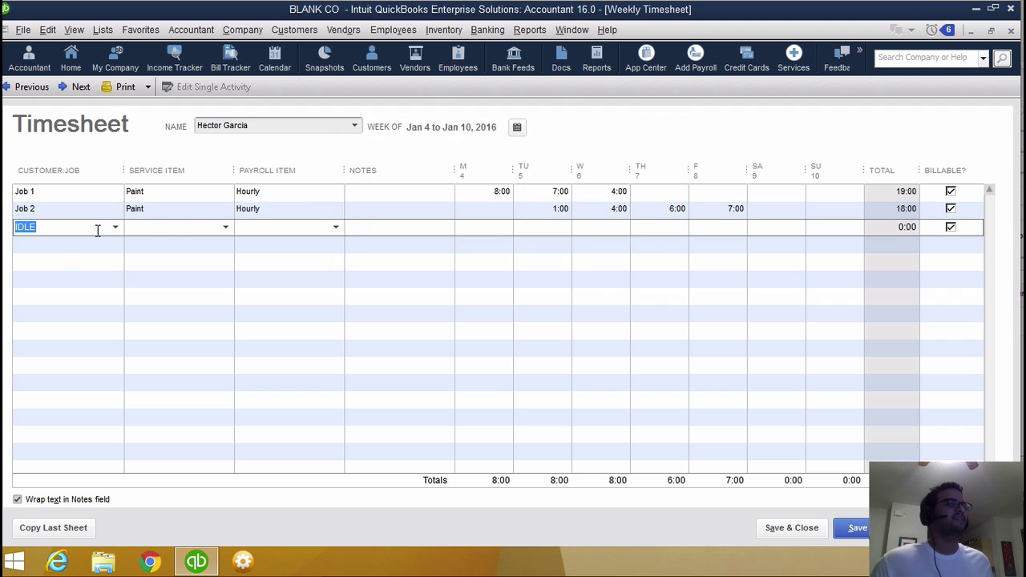
{"action": "left_click", "coordinate": [198, 231]}
{"action": "type", "text": "Paint"}
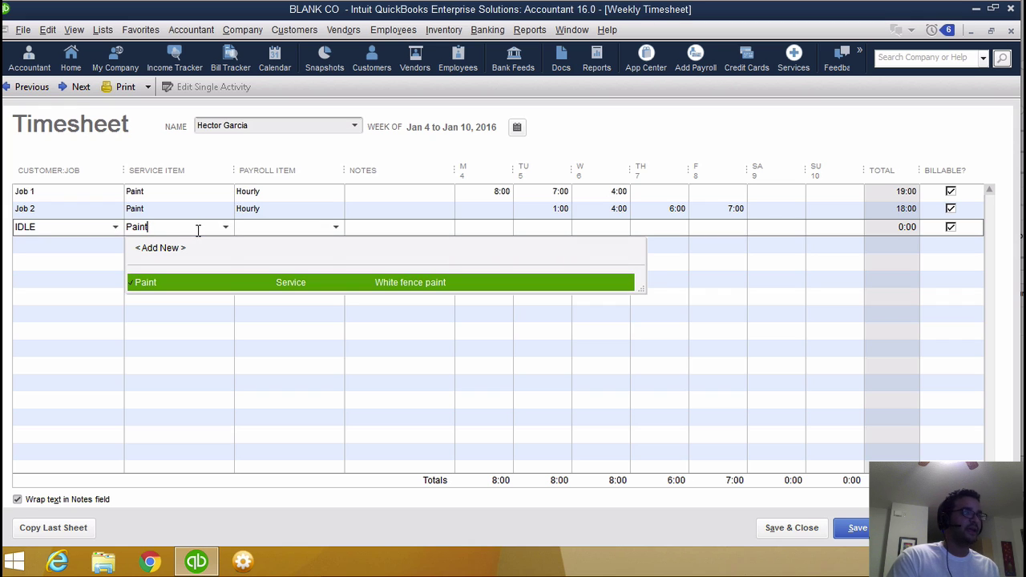
{"action": "key", "text": "Tab"}
{"action": "key", "text": "Return"}
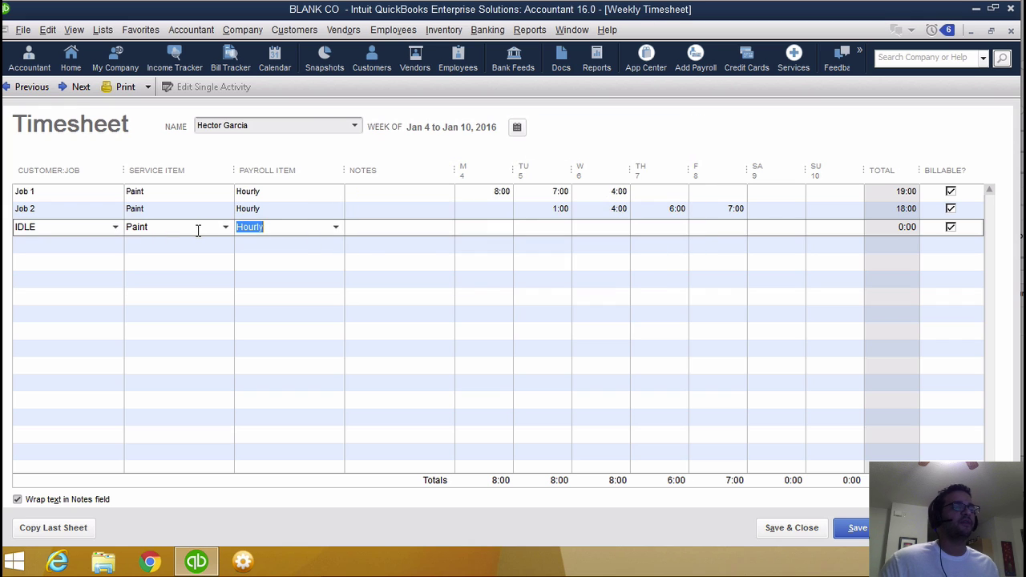
Step: Enter 3 hours for Friday on the IDLE line
{"action": "key", "text": "Tab"}
{"action": "key", "text": "Tab"}
{"action": "key", "text": "Tab"}
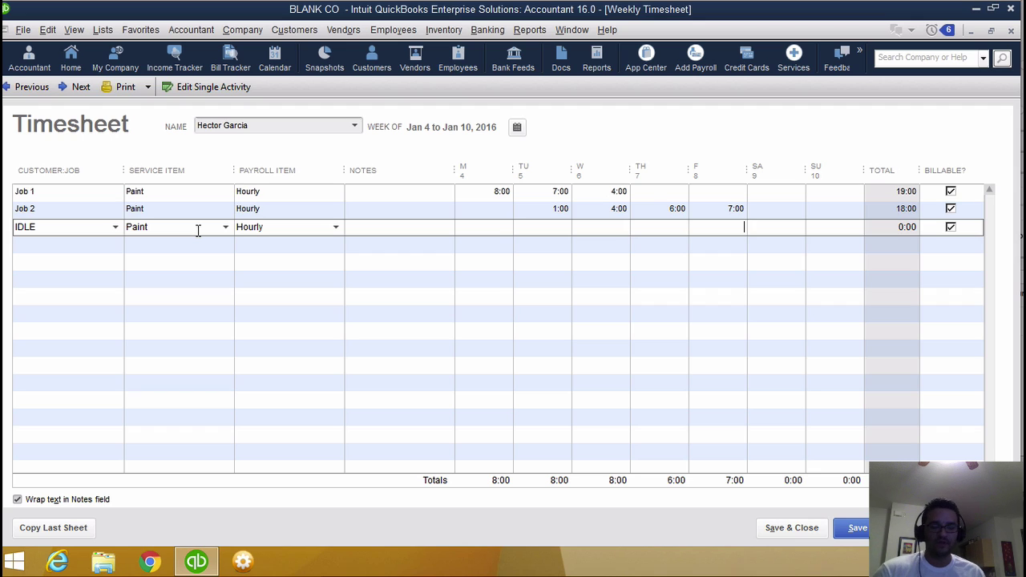
{"action": "key", "text": "Tab"}
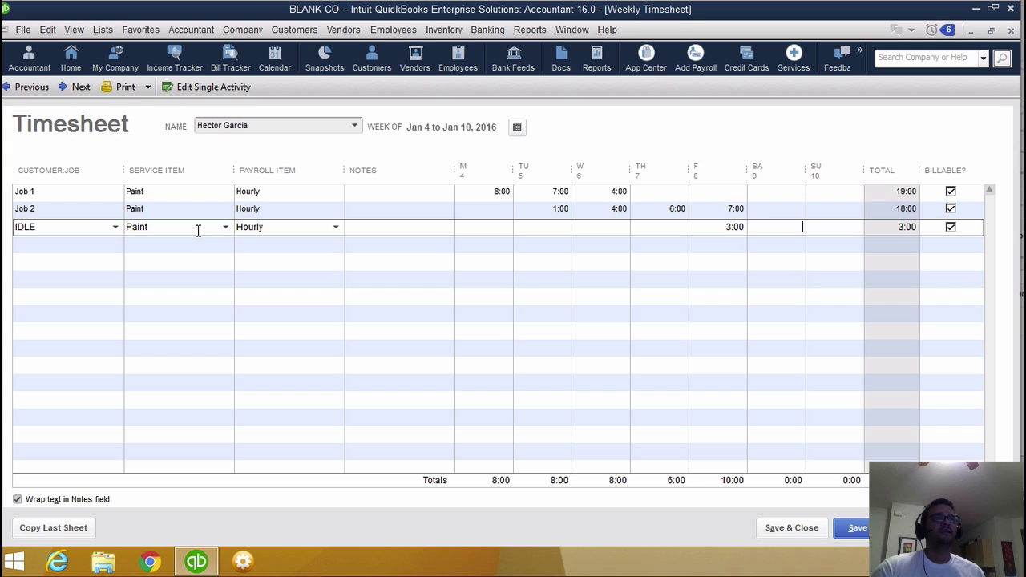
{"action": "left_click", "coordinate": [334, 300]}
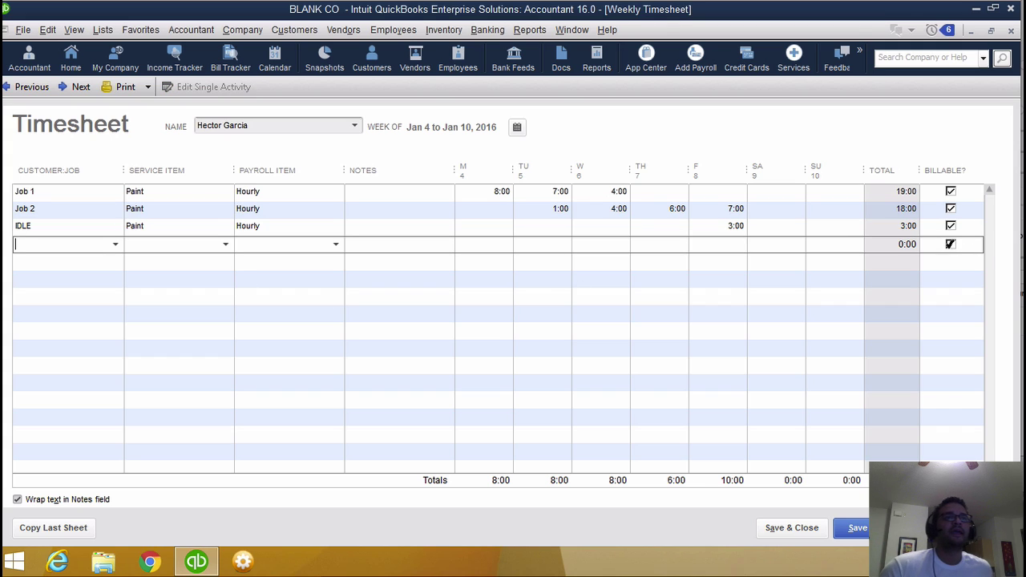
Step: Mark the Job 1, Job 2 and IDLE lines as not billable
{"action": "left_click", "coordinate": [950, 192]}
{"action": "left_click", "coordinate": [950, 208]}
{"action": "left_click", "coordinate": [950, 226]}
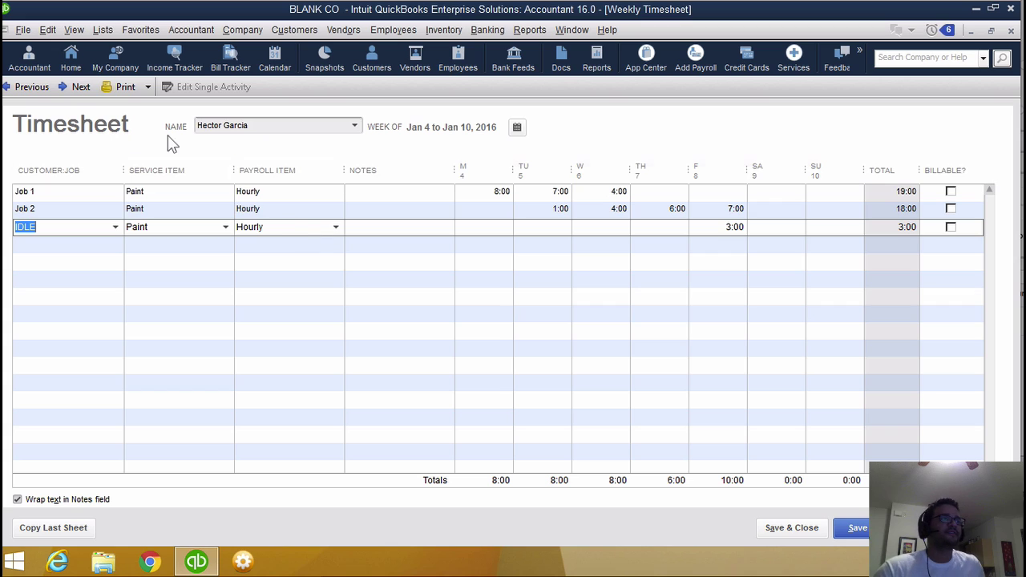
Step: Save the timesheet, accepting the warning about rows without a duration, and start a new one for the other employee in the same week
{"action": "left_click", "coordinate": [255, 125]}
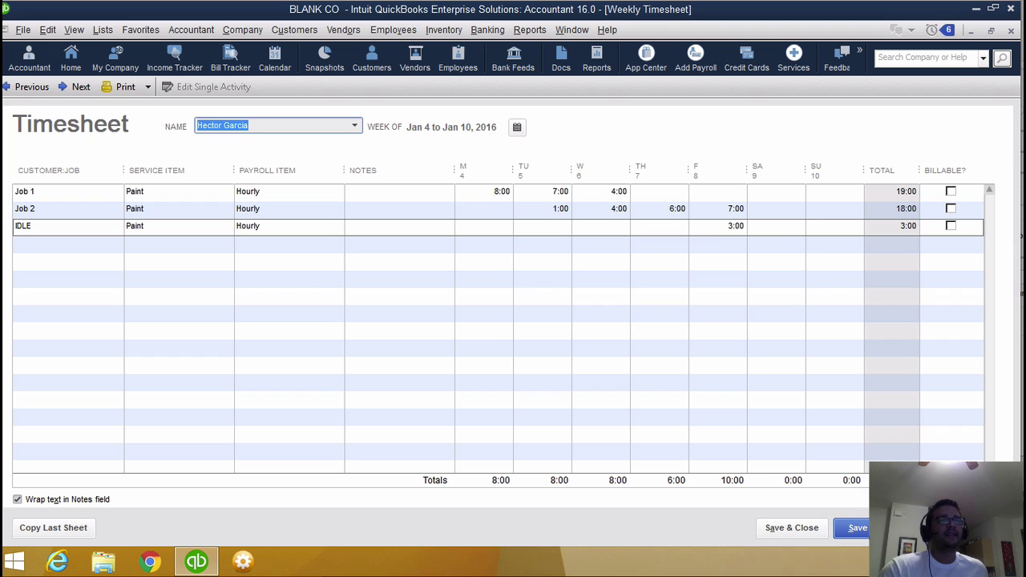
{"action": "left_click", "coordinate": [854, 528]}
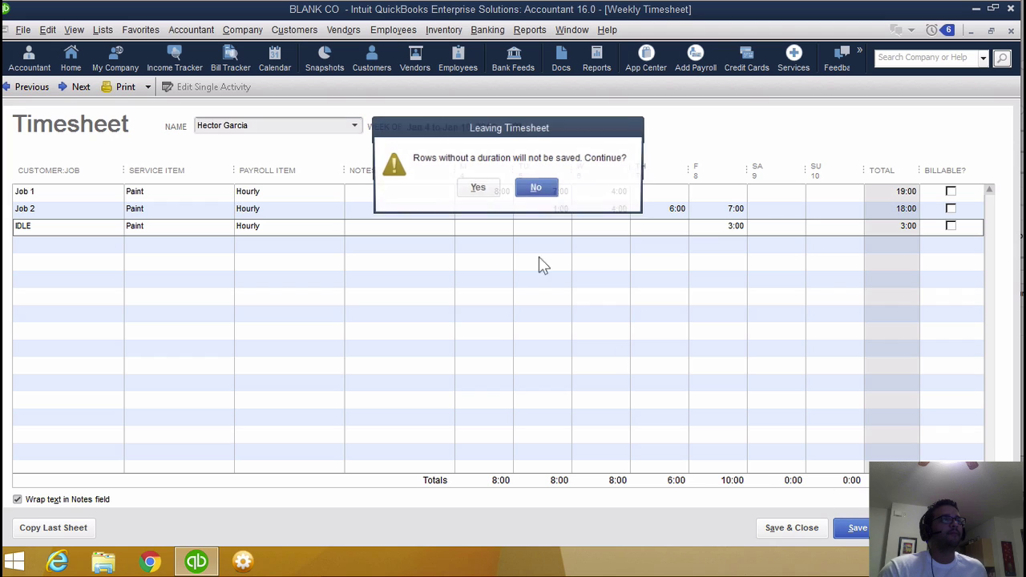
{"action": "left_click", "coordinate": [477, 189]}
{"action": "left_click", "coordinate": [354, 126]}
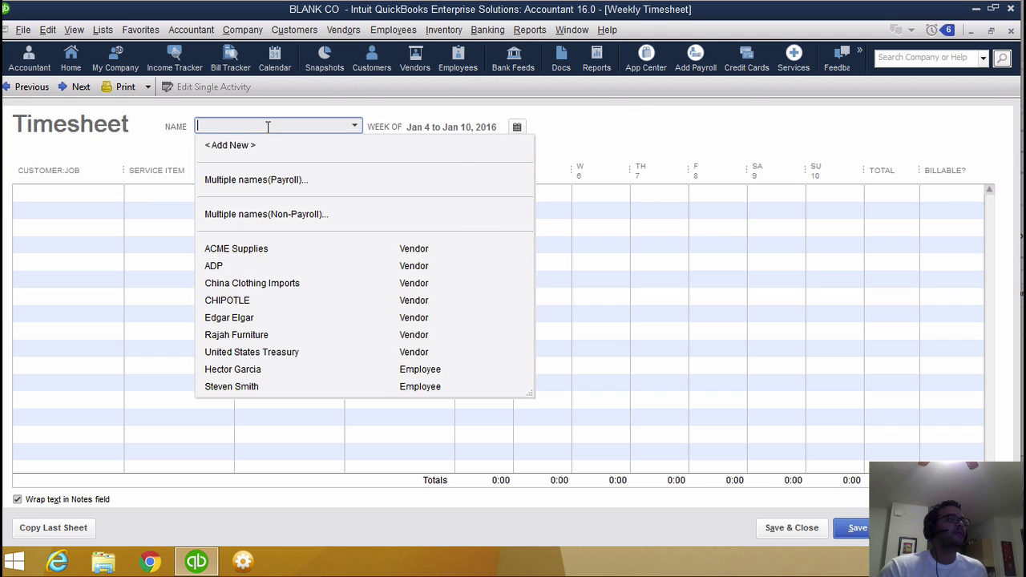
{"action": "left_click", "coordinate": [240, 387]}
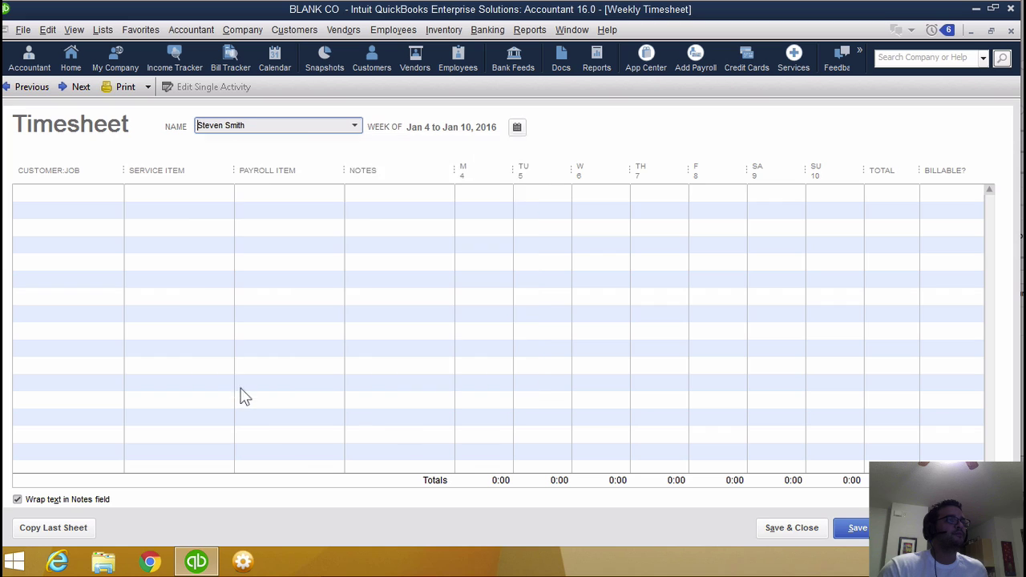
{"action": "left_click", "coordinate": [477, 189]}
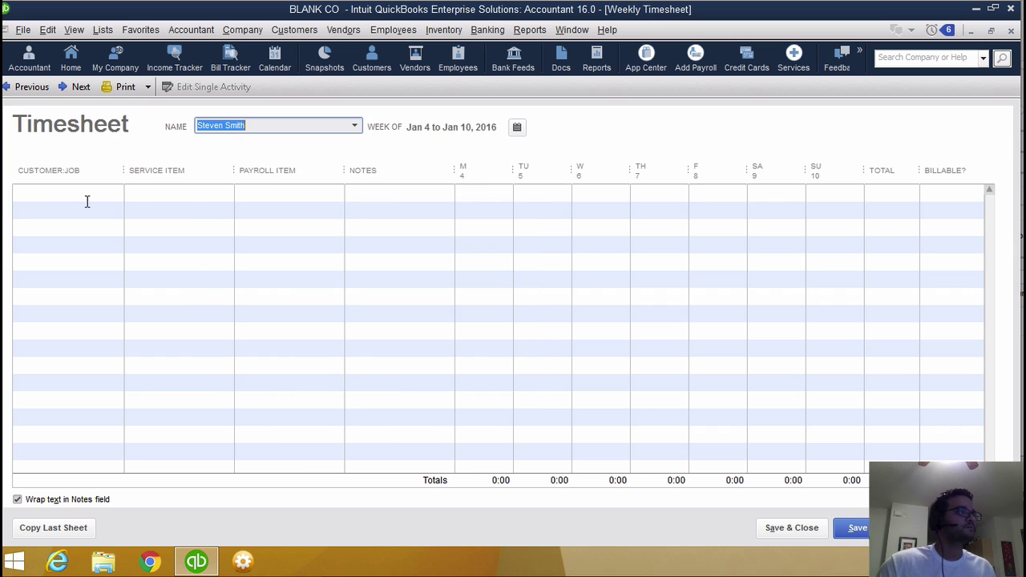
Step: Assign customer Job 1 to the first line and Job 2 to the second line of the new timesheet
{"action": "left_click", "coordinate": [64, 193]}
{"action": "type", "text": "Job 1"}
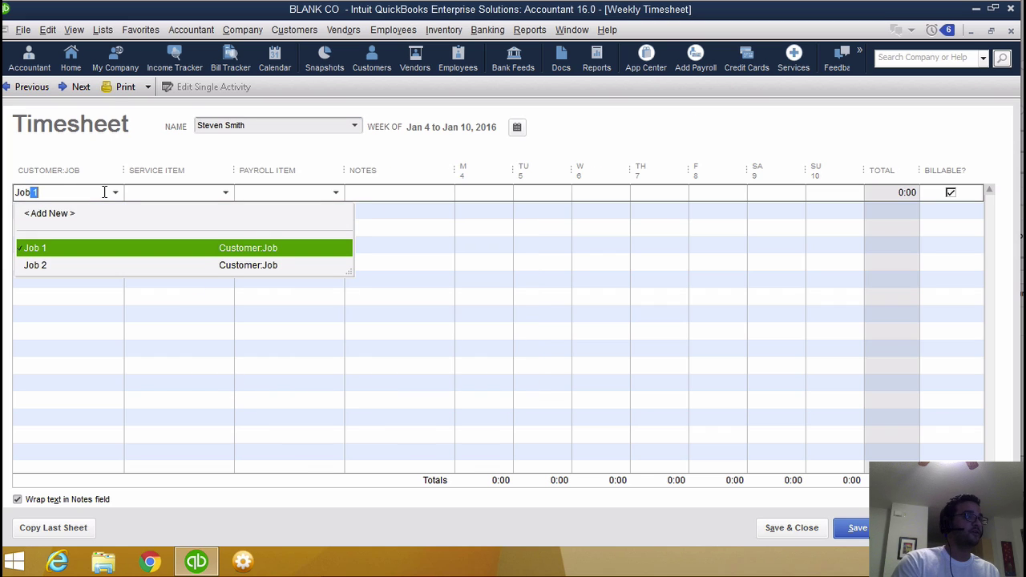
{"action": "key", "text": "Tab"}
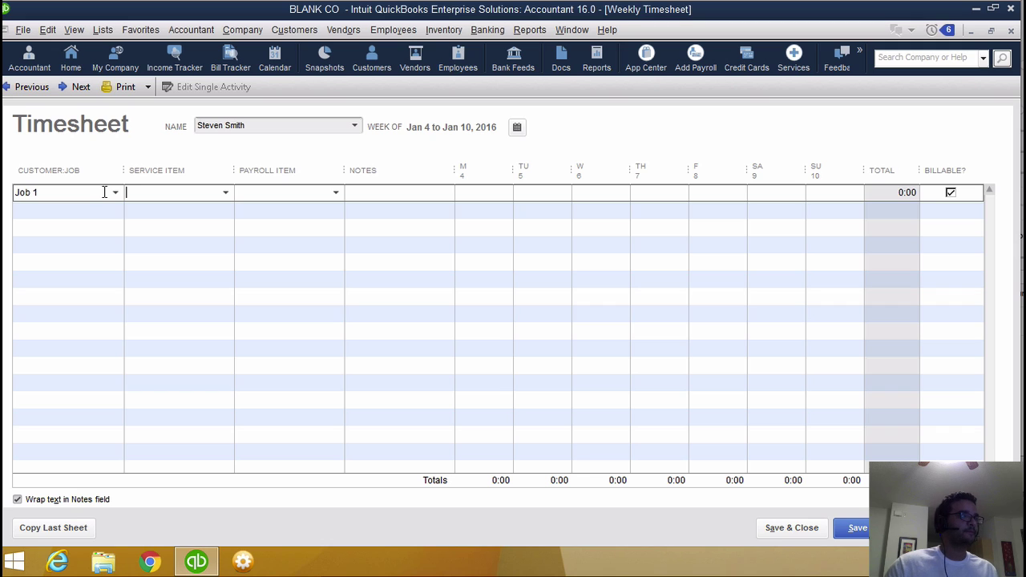
{"action": "left_click", "coordinate": [89, 209]}
{"action": "type", "text": "job"}
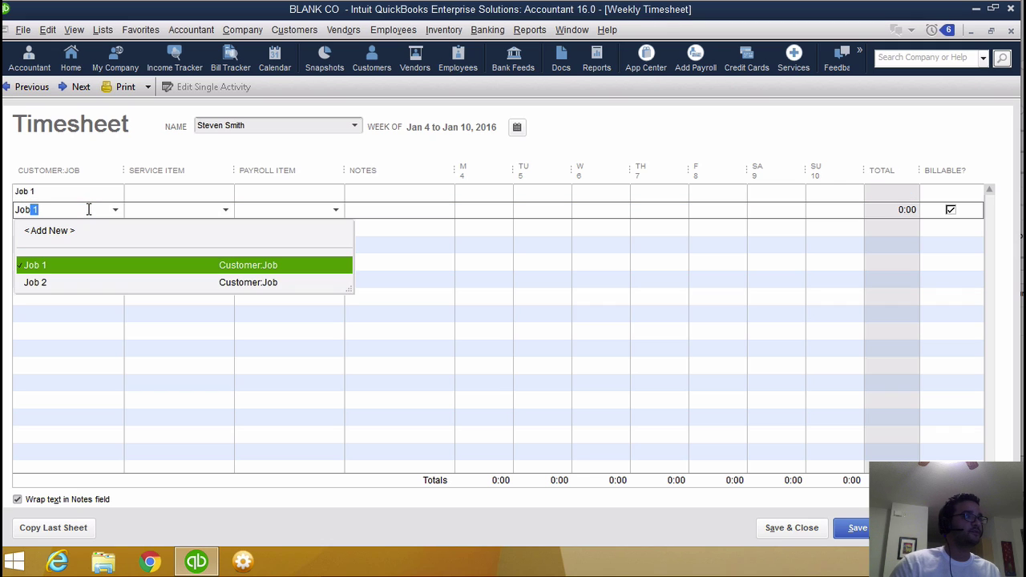
{"action": "type", "text": " 2"}
Step: Add a new customer named Job 3 on the third timesheet line
{"action": "left_click", "coordinate": [84, 225]}
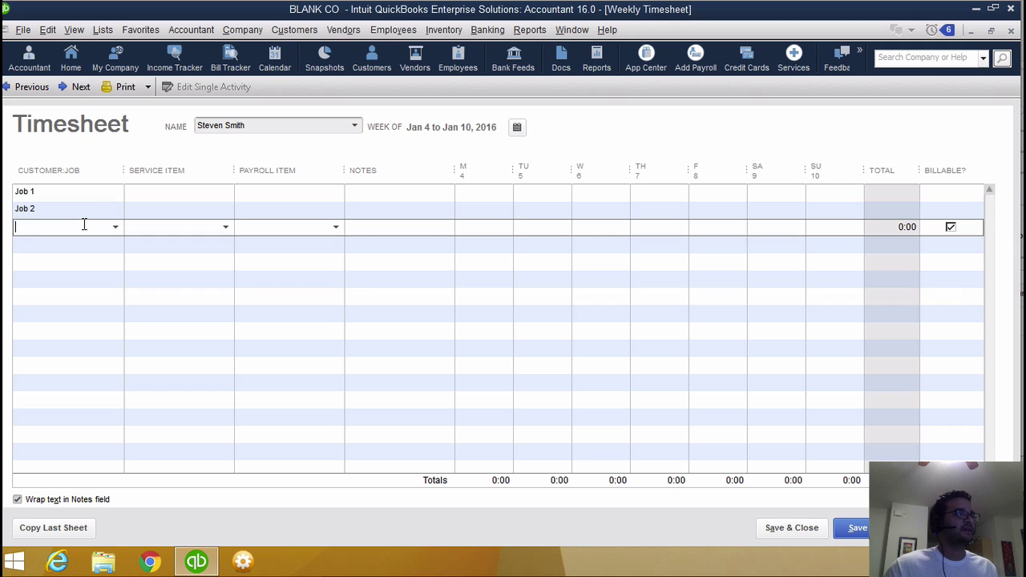
{"action": "type", "text": "job "}
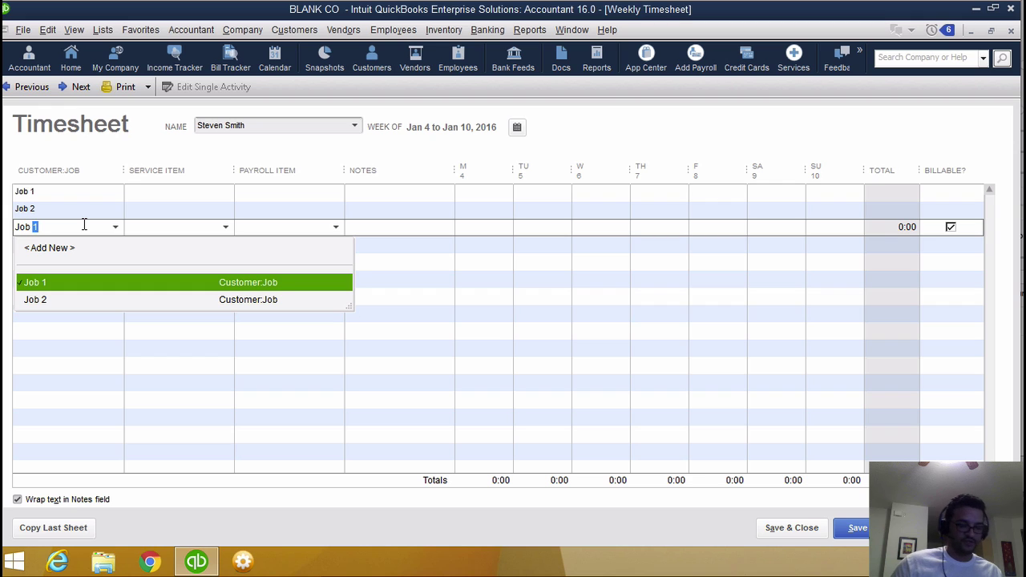
{"action": "type", "text": "3"}
{"action": "key", "text": "Tab"}
{"action": "key", "text": "Escape"}
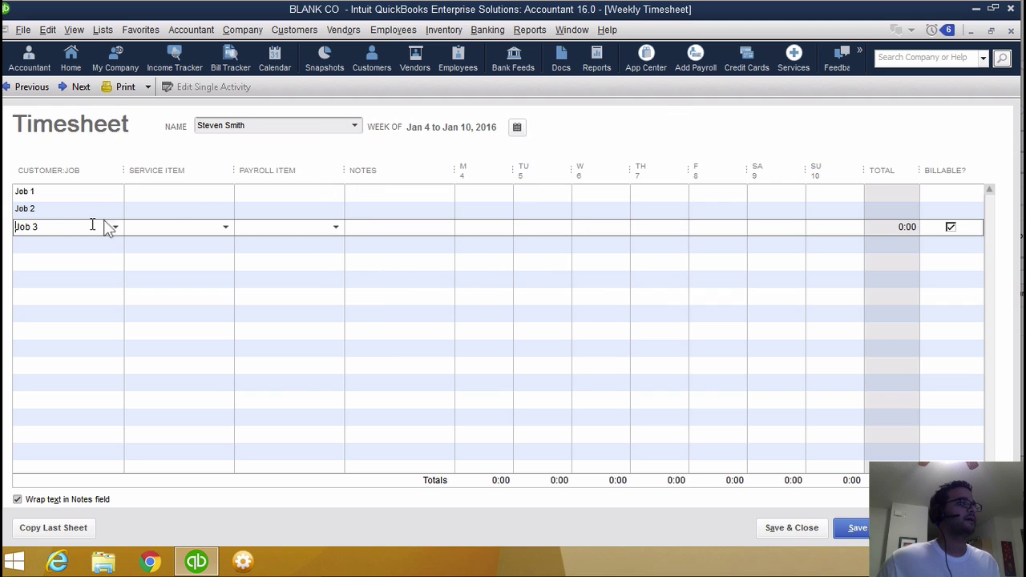
Step: Set the Job 1 line's service item to Paint, dismissing the pay rate warning, and copy the item name
{"action": "left_click", "coordinate": [223, 191]}
{"action": "left_click", "coordinate": [225, 192]}
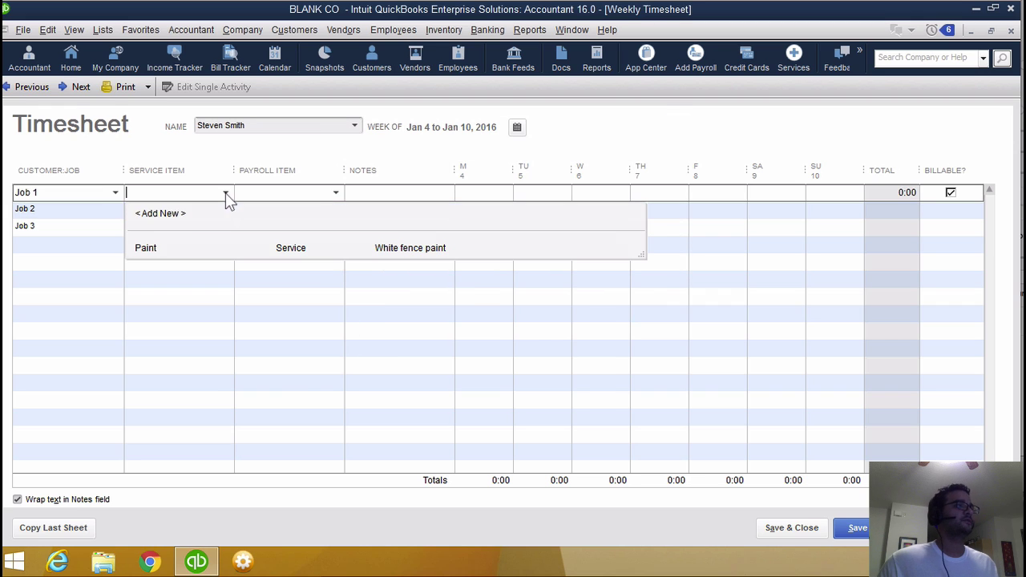
{"action": "left_click", "coordinate": [165, 249]}
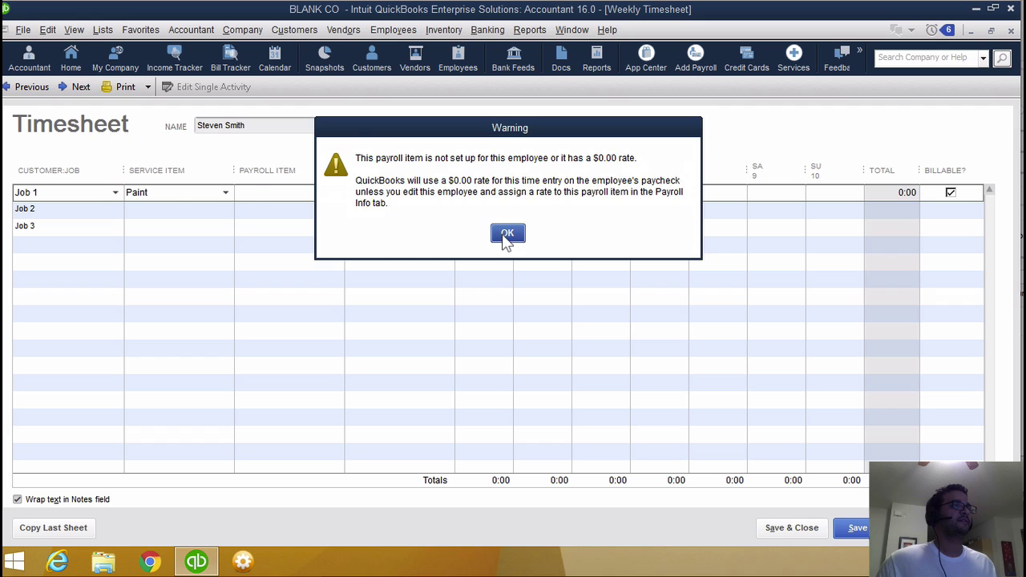
{"action": "left_click", "coordinate": [508, 234]}
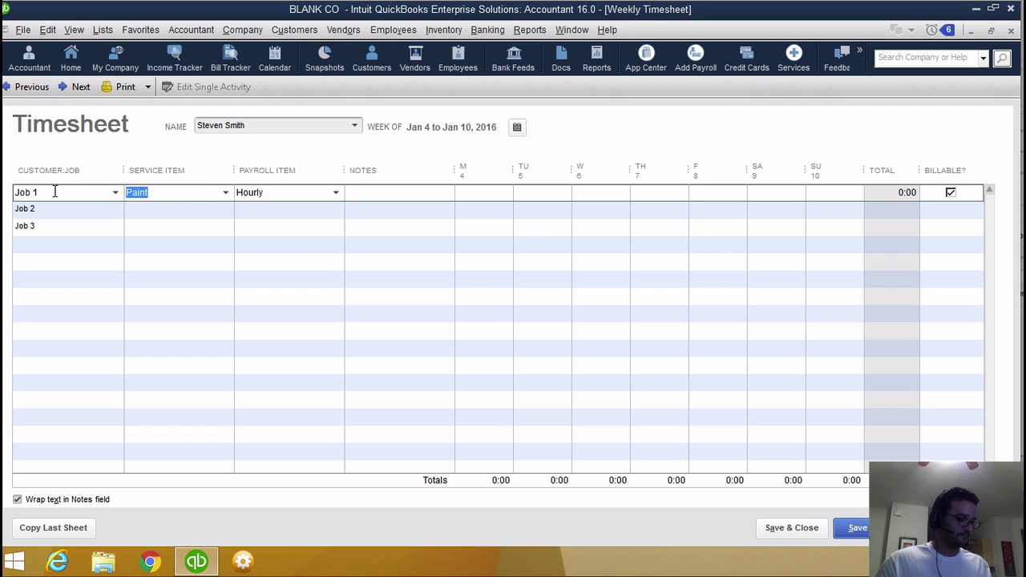
{"action": "key", "text": "ctrl+v"}
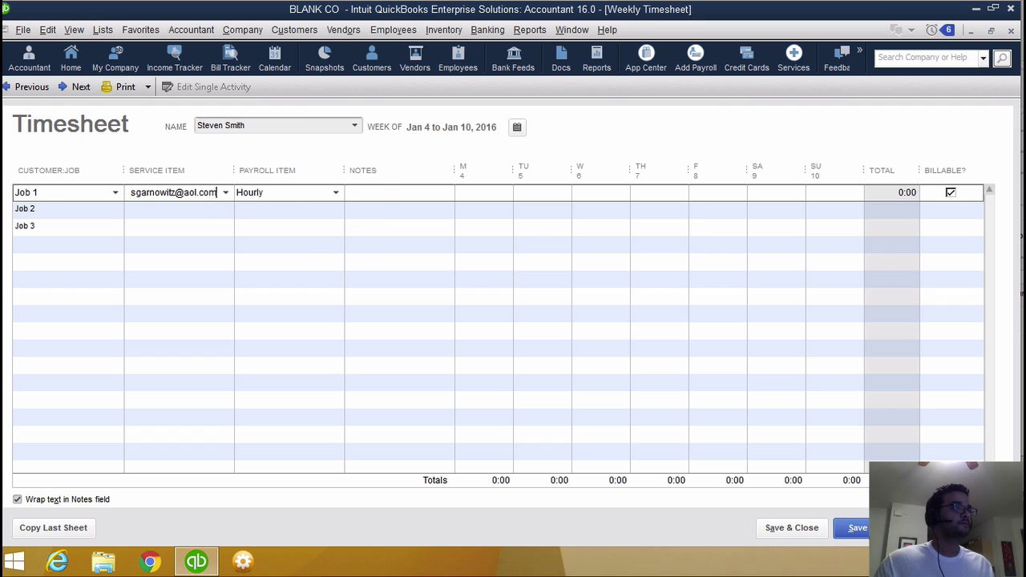
{"action": "left_click_drag", "start_coordinate": [215, 191], "coordinate": [4, 191]}
{"action": "type", "text": "Paint"}
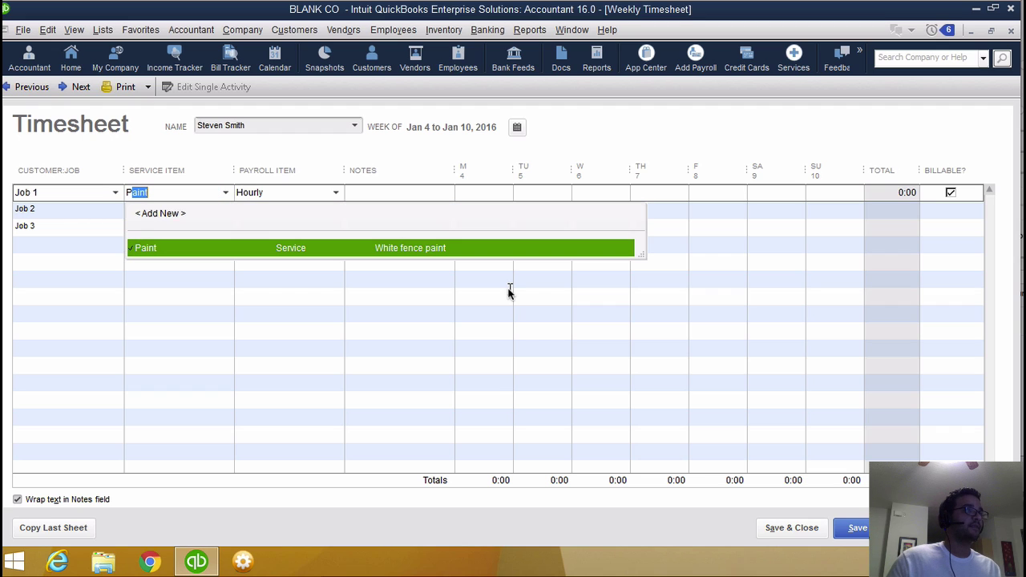
{"action": "left_click", "coordinate": [151, 248]}
{"action": "key", "text": "ctrl+c"}
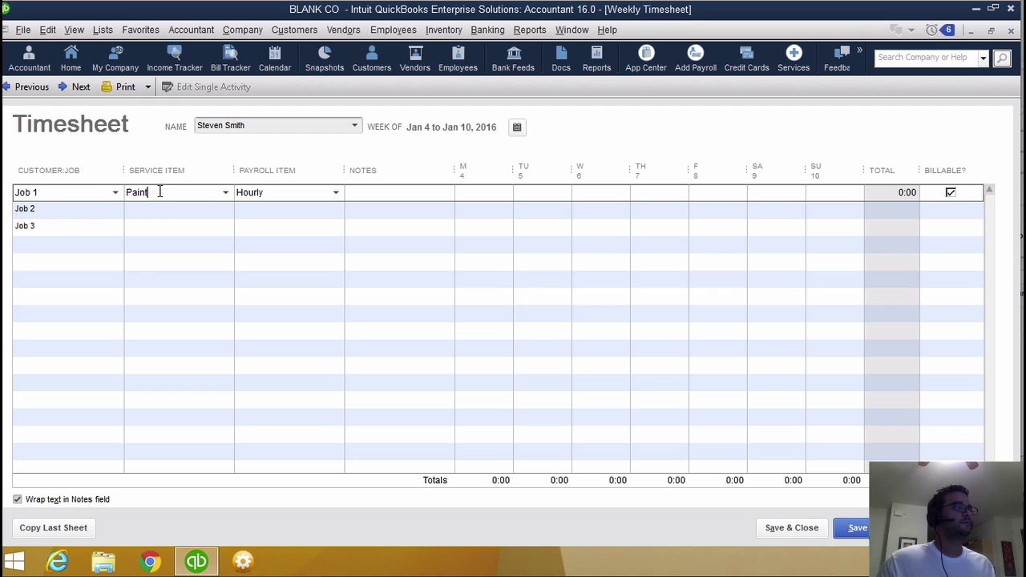
Step: Set the service item to Paint on the Job 2 and Job 3 lines, dismissing the pay rate warnings
{"action": "left_click", "coordinate": [185, 208]}
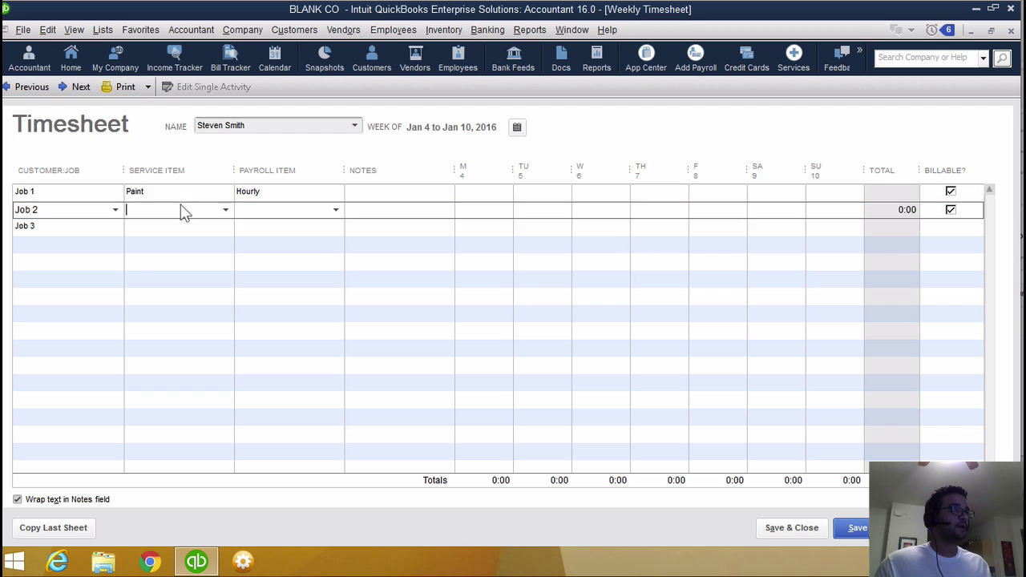
{"action": "type", "text": "Paint"}
{"action": "left_click", "coordinate": [170, 224]}
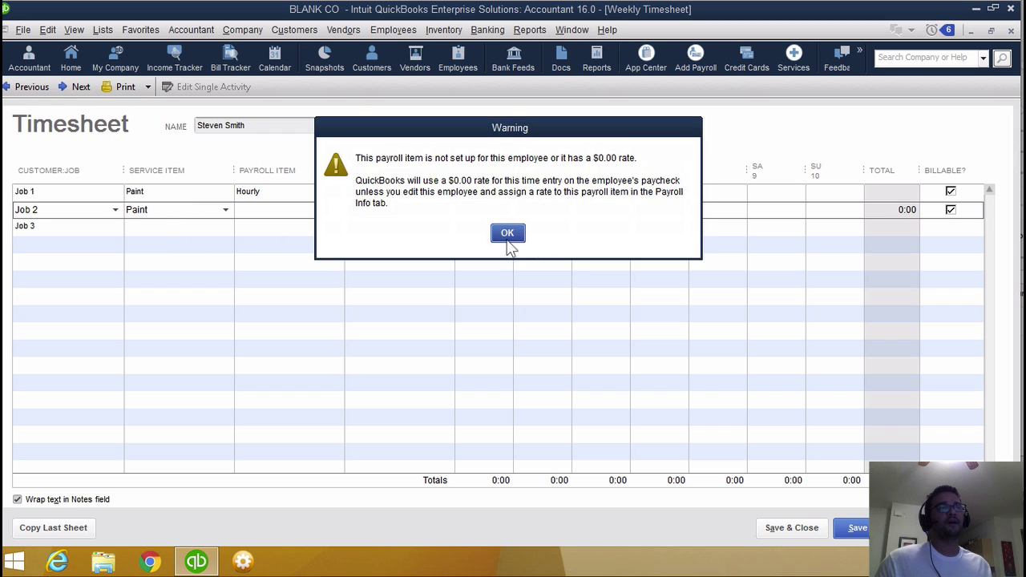
{"action": "left_click", "coordinate": [507, 237]}
{"action": "key", "text": "ctrl+v"}
{"action": "left_click", "coordinate": [261, 233]}
{"action": "left_click", "coordinate": [509, 232]}
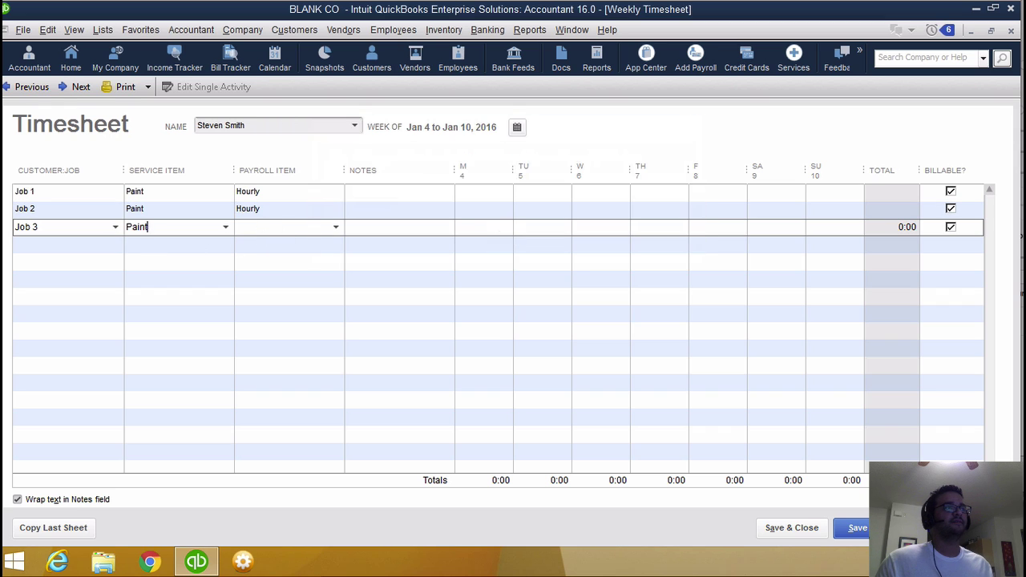
Step: Enter 7 hours on Monday for Job 1, and 8 hours on Tuesday and 4 hours on Wednesday for Job 2
{"action": "left_click", "coordinate": [503, 195]}
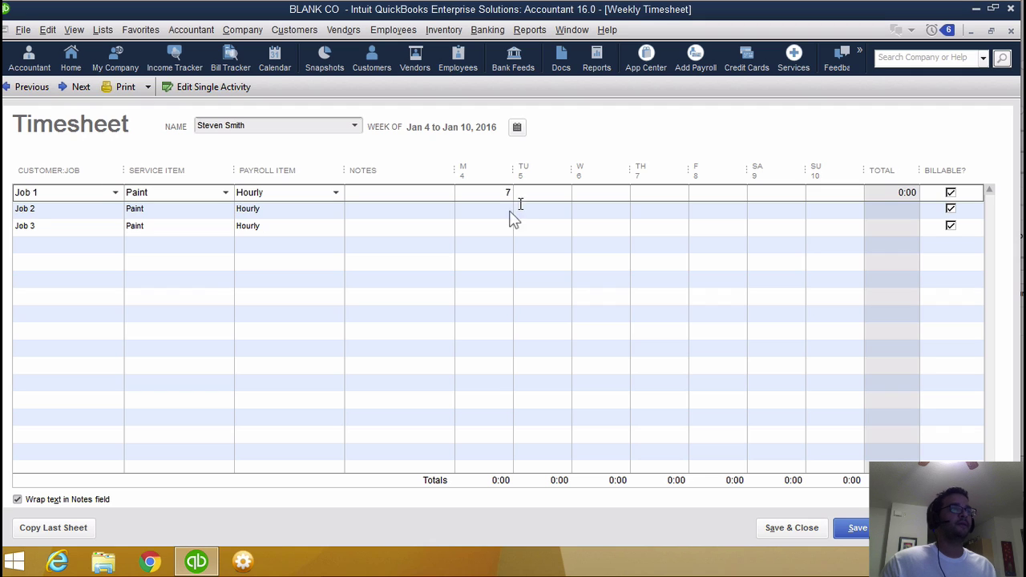
{"action": "left_click", "coordinate": [545, 212]}
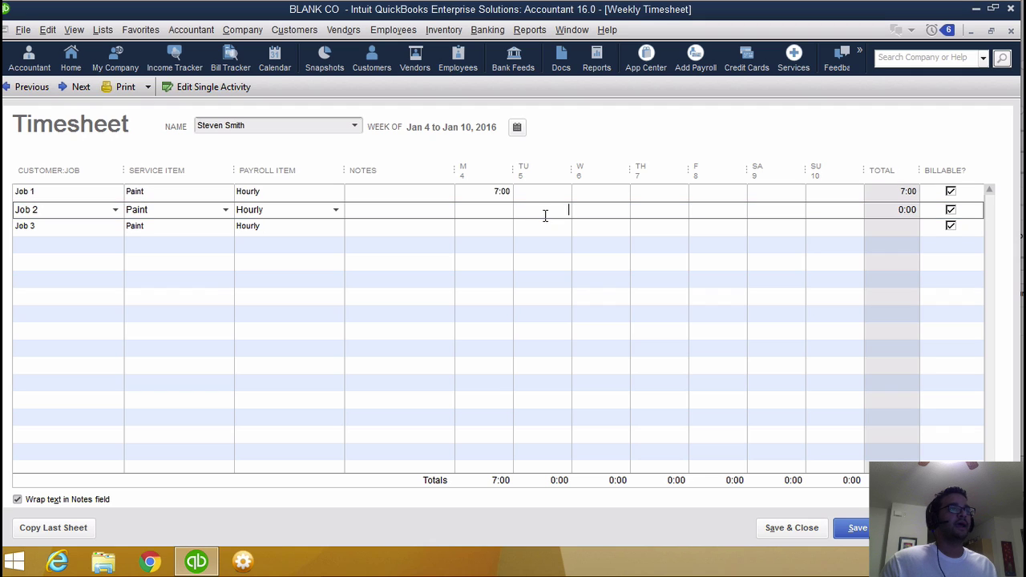
{"action": "left_click", "coordinate": [614, 211]}
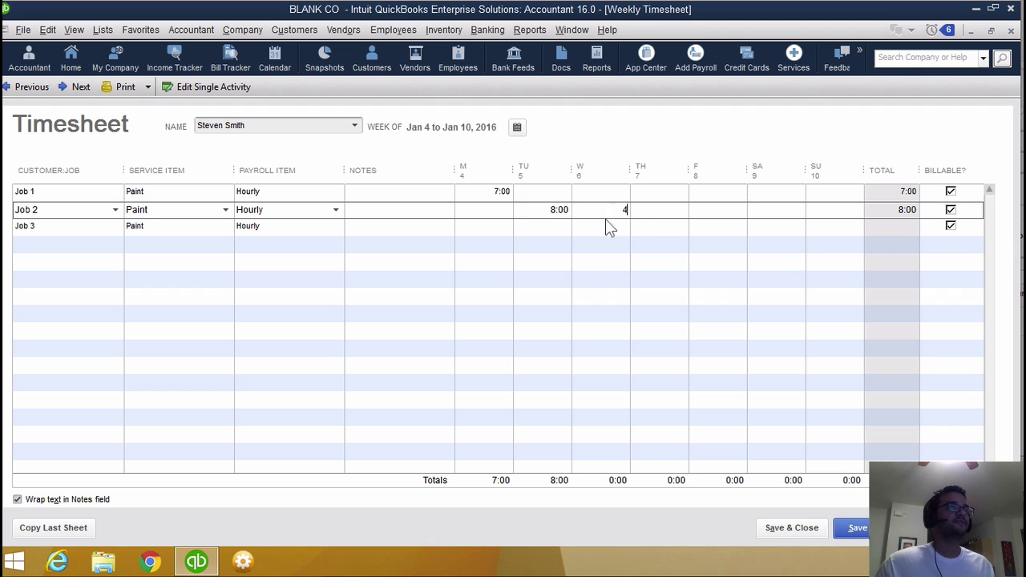
Step: Enter Job 3 hours on the timesheet: 4 on Wednesday, 8 on Thursday and 3 on Friday
{"action": "left_click", "coordinate": [610, 226]}
{"action": "type", "text": "4"}
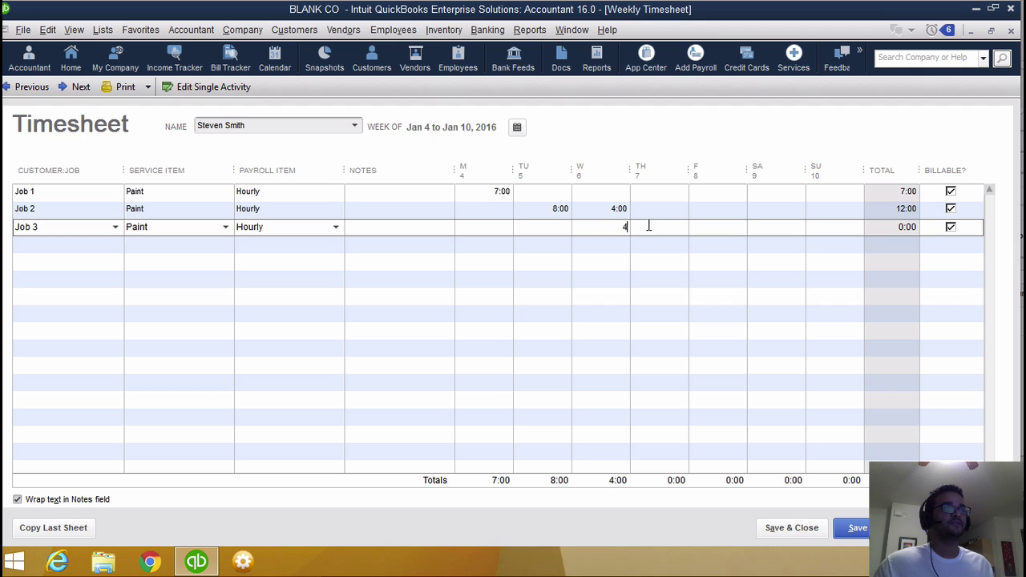
{"action": "left_click", "coordinate": [648, 227]}
{"action": "type", "text": "8"}
{"action": "left_click", "coordinate": [721, 227]}
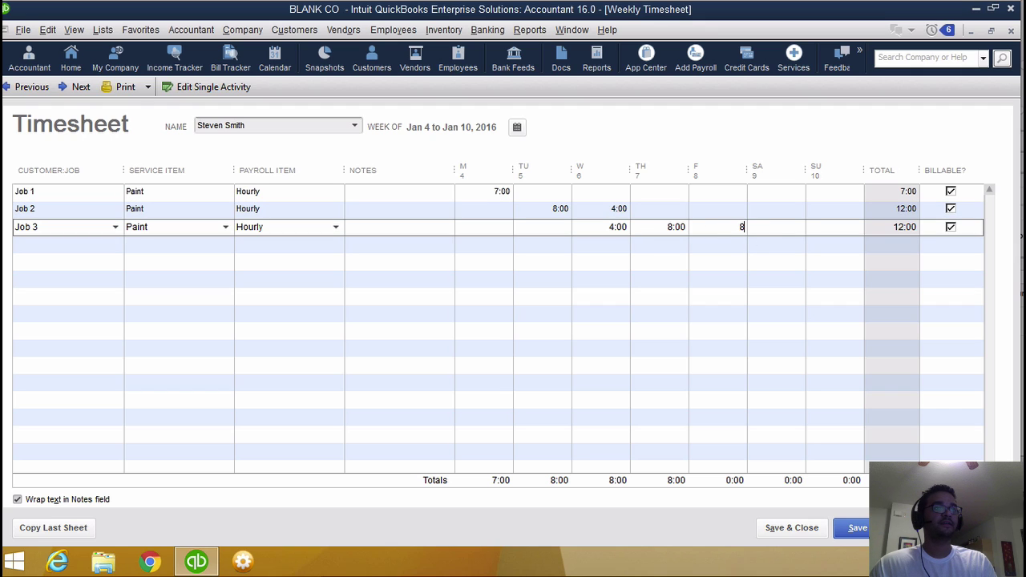
{"action": "left_click_drag", "start_coordinate": [719, 227], "coordinate": [861, 233]}
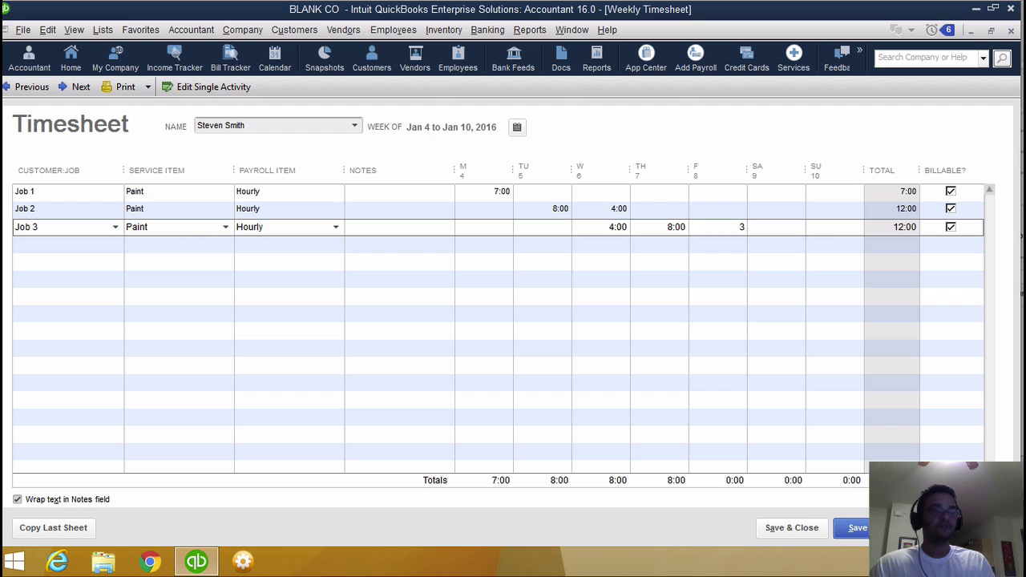
Step: Add a fourth timesheet line for IDLE with service item Paint, payroll item Hourly and 6 hours on Friday
{"action": "left_click", "coordinate": [33, 244]}
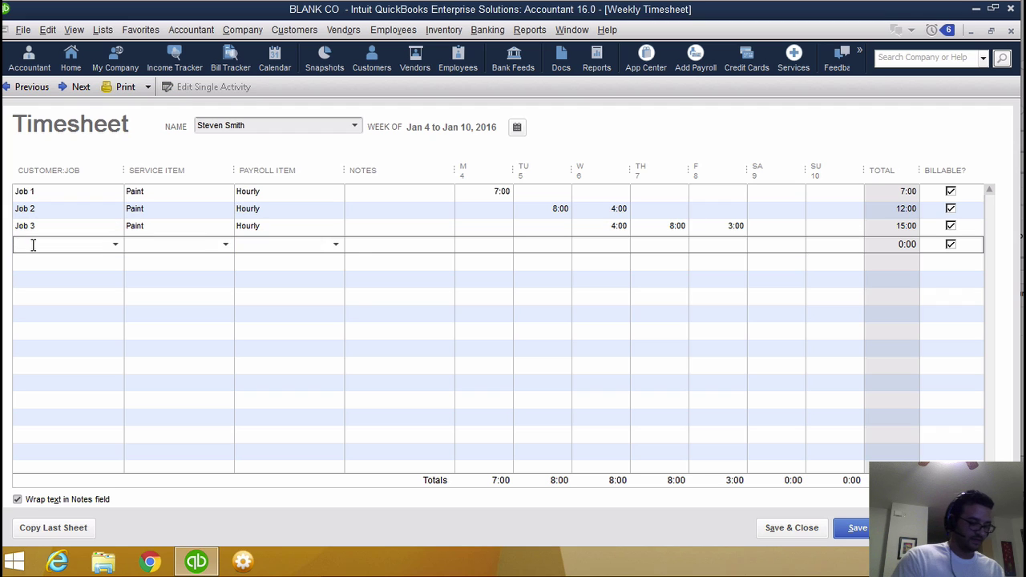
{"action": "type", "text": "IDLE"}
{"action": "key", "text": "Tab"}
{"action": "type", "text": "P"}
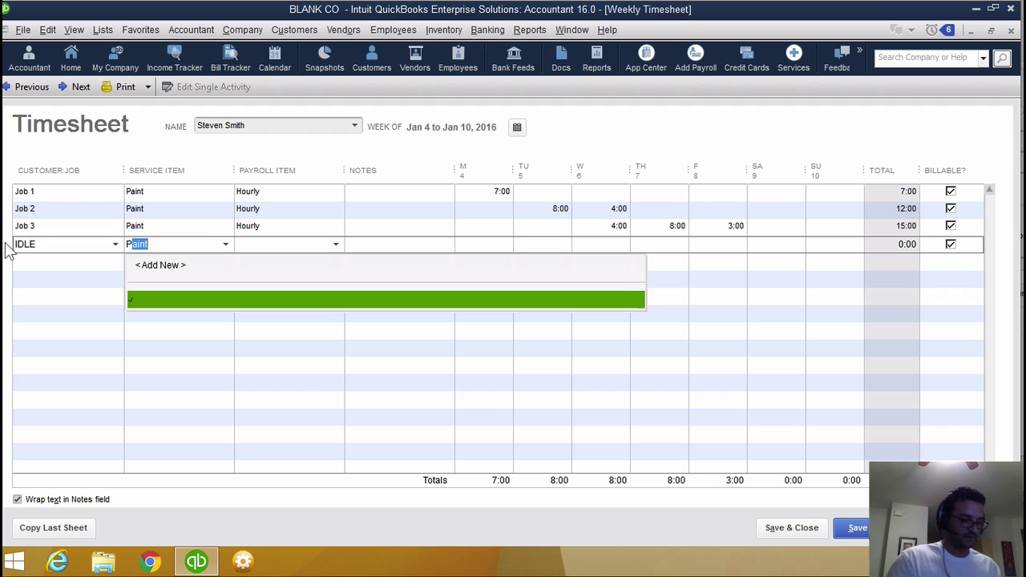
{"action": "key", "text": "Tab"}
{"action": "left_click", "coordinate": [525, 236]}
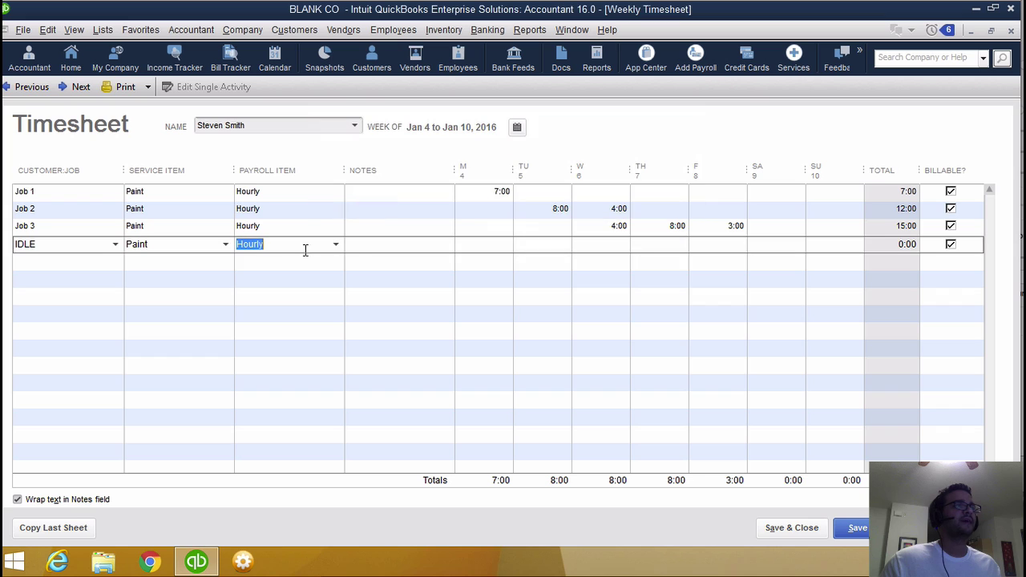
{"action": "key", "text": "Tab"}
{"action": "left_click", "coordinate": [727, 247]}
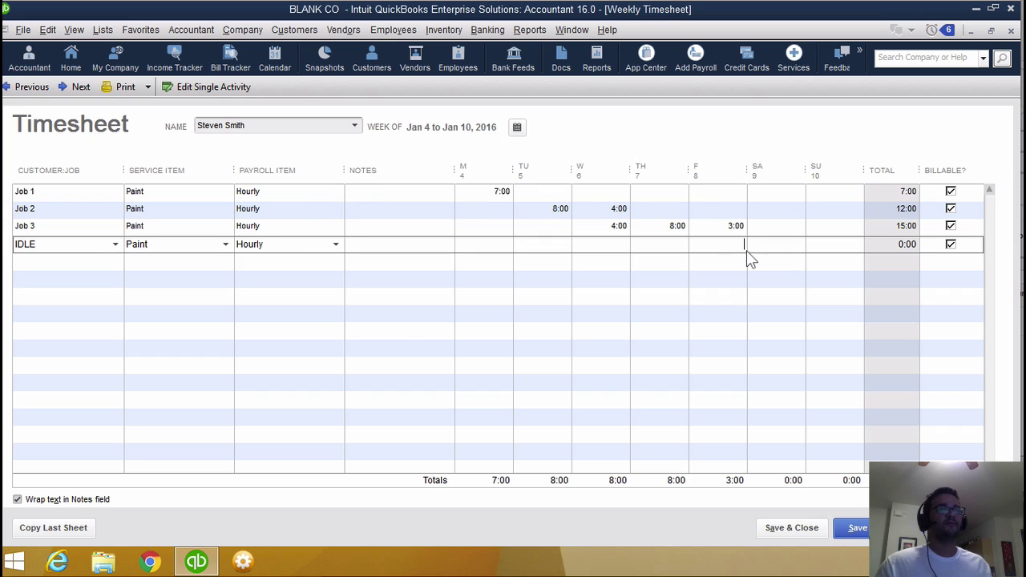
{"action": "type", "text": "6"}
{"action": "key", "text": "Tab"}
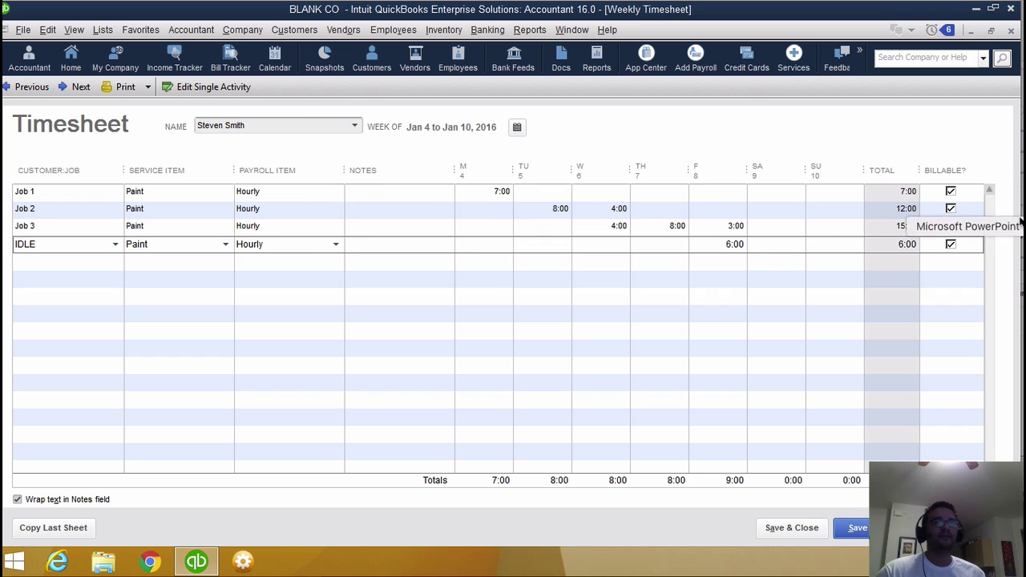
Step: Mark all four timesheet lines as not billable, and save and close the timesheet
{"action": "left_click", "coordinate": [950, 192]}
{"action": "left_click", "coordinate": [951, 208]}
{"action": "left_click", "coordinate": [951, 243]}
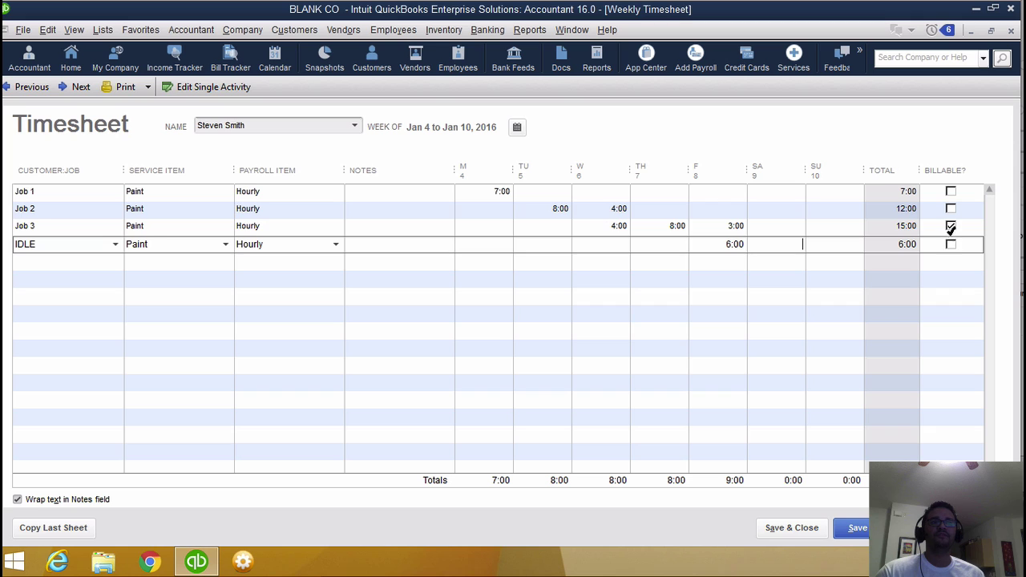
{"action": "left_click", "coordinate": [951, 226]}
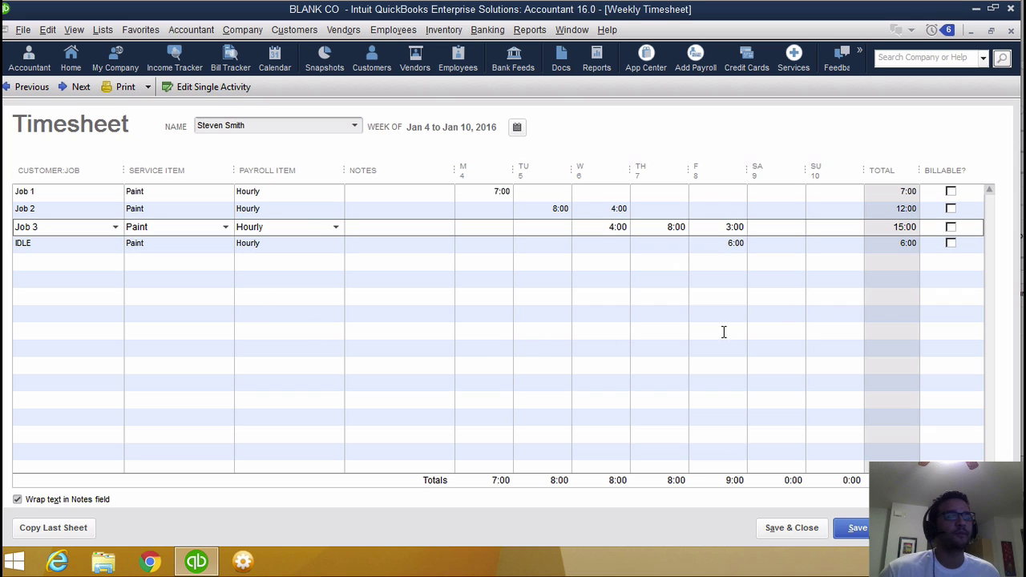
{"action": "left_click", "coordinate": [776, 526]}
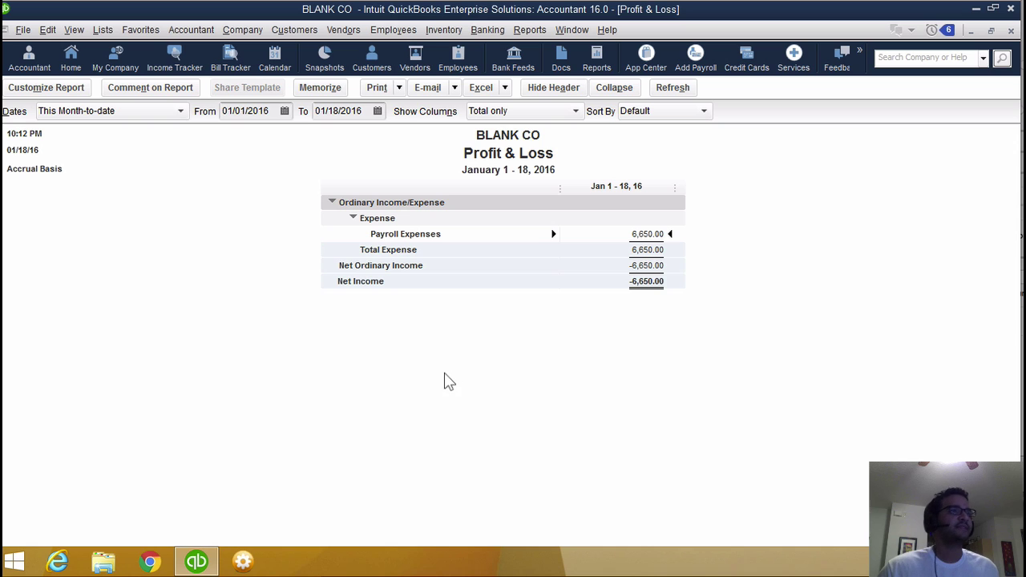
Step: Run the Time by Job Summary report, review the Paint hours for each job, and close the open reports
{"action": "left_click", "coordinate": [529, 30]}
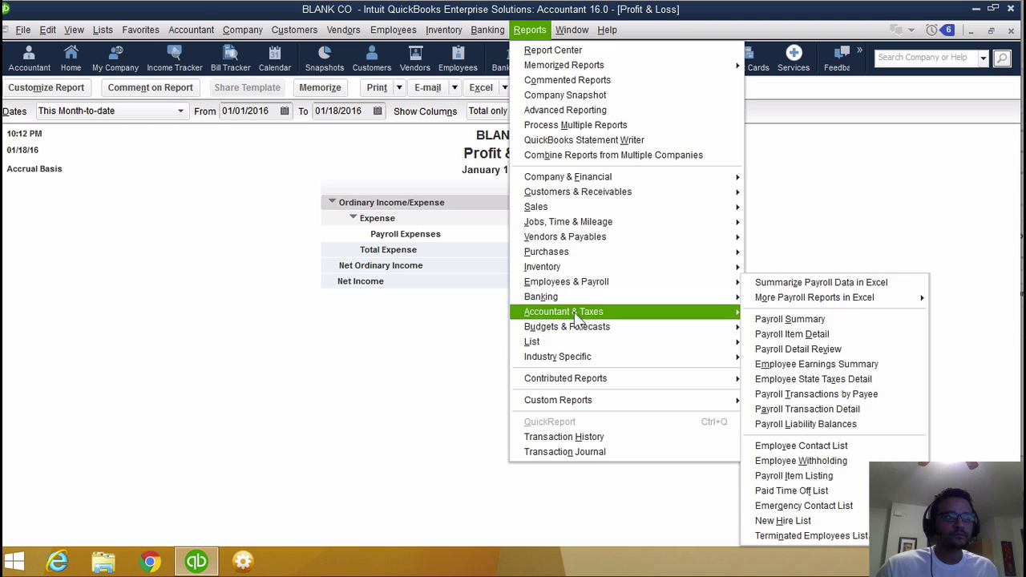
{"action": "mouse_move", "coordinate": [571, 225]}
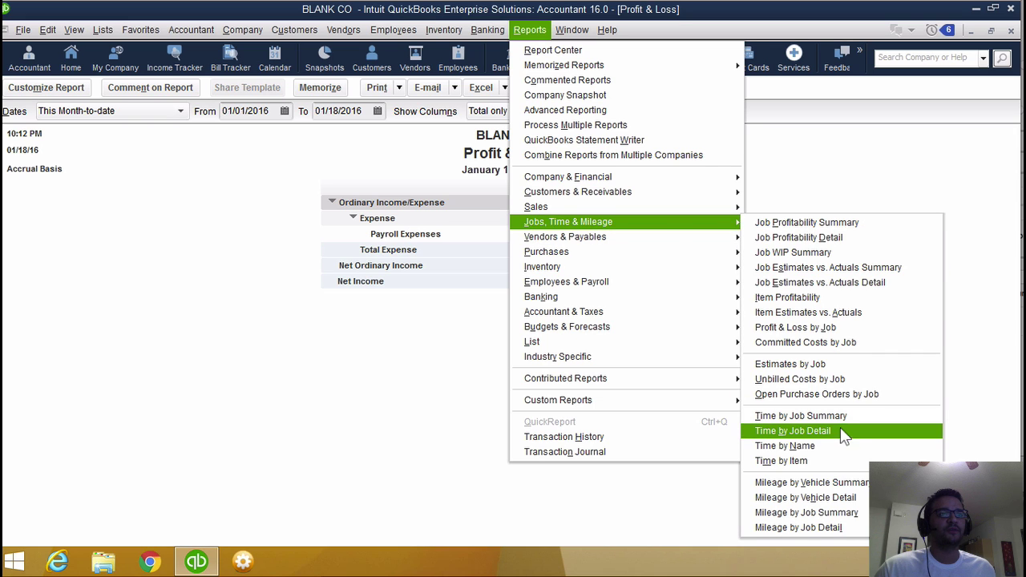
{"action": "left_click", "coordinate": [834, 417]}
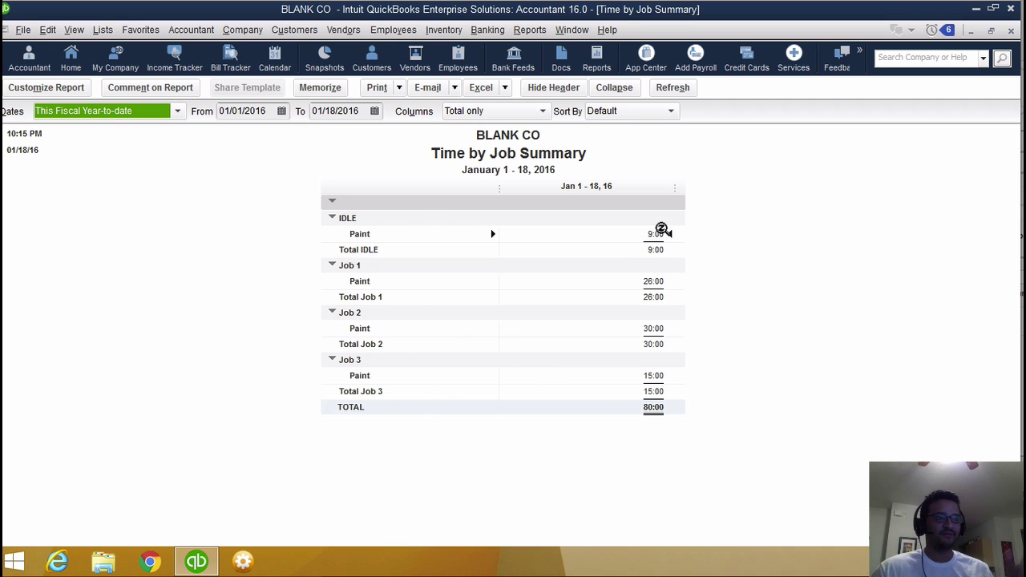
{"action": "left_click", "coordinate": [670, 283]}
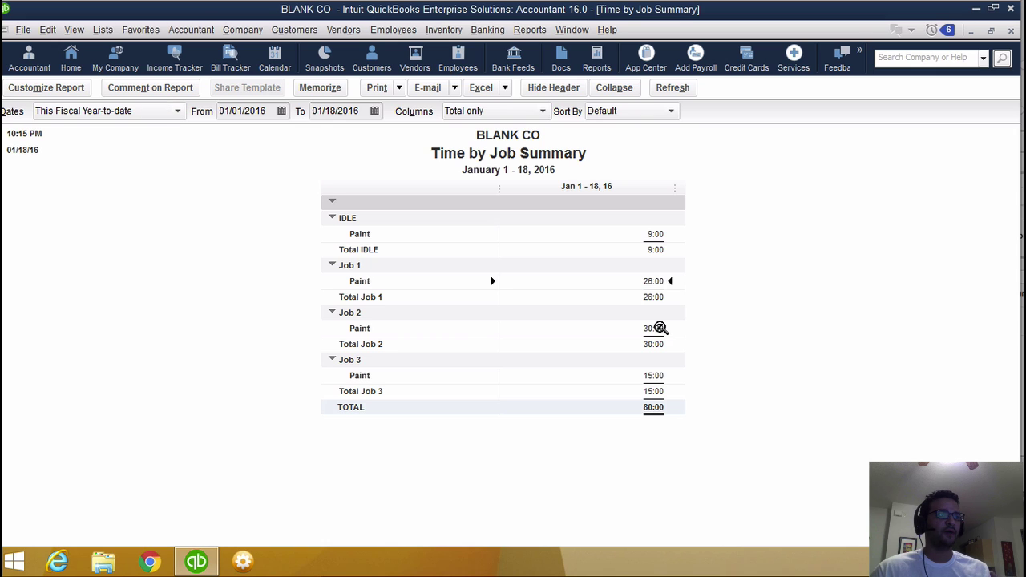
{"action": "left_click", "coordinate": [660, 328]}
{"action": "left_click", "coordinate": [651, 377]}
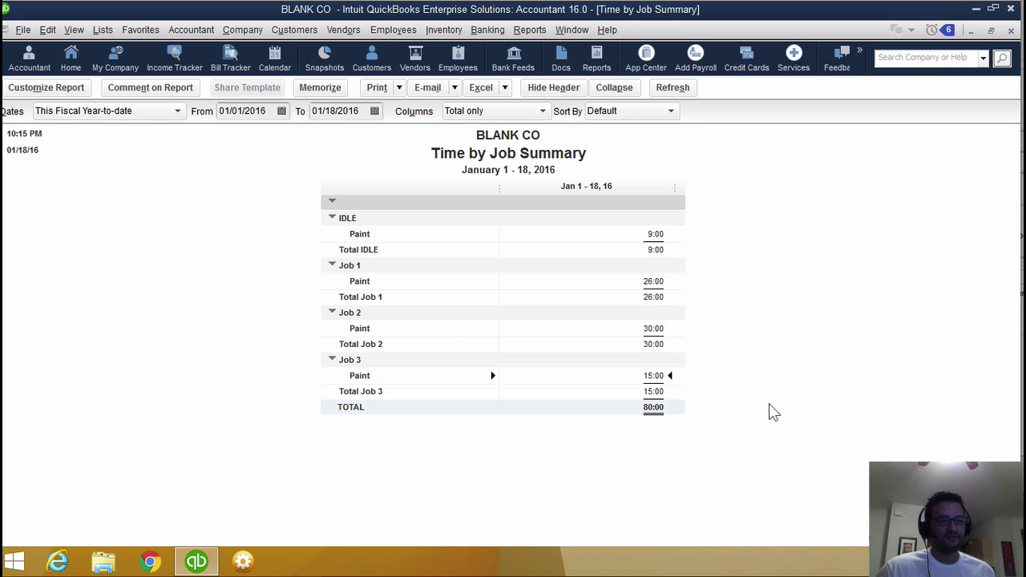
{"action": "key", "text": "Escape"}
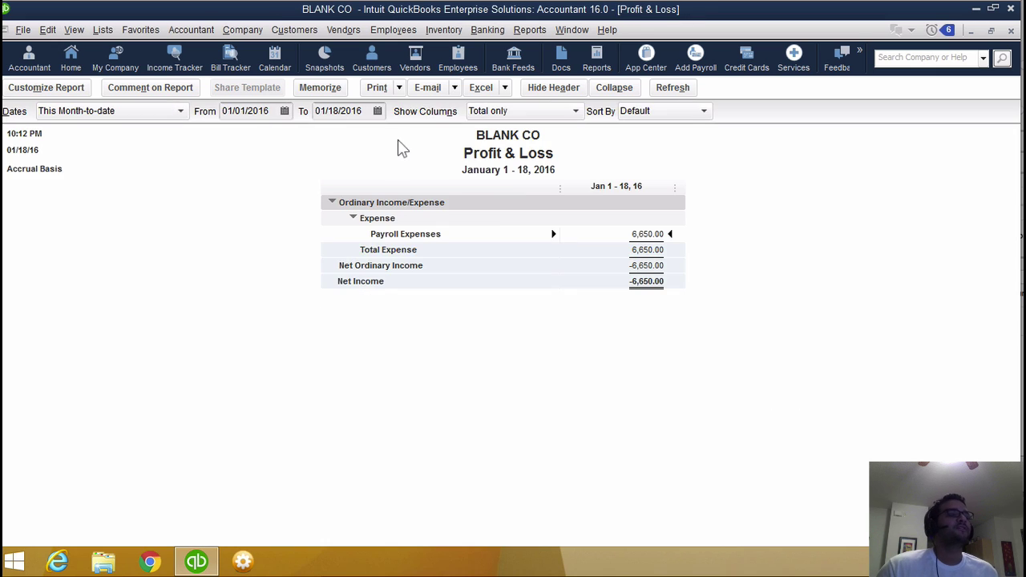
{"action": "key", "text": "Escape"}
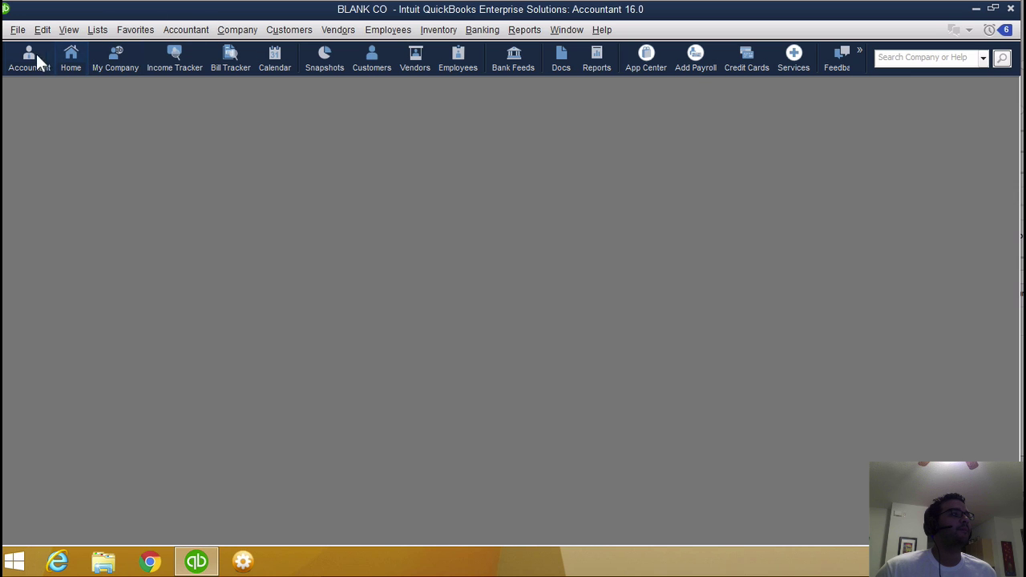
Step: Show the Home page maximized and start the Pay Employees process
{"action": "left_click", "coordinate": [66, 58]}
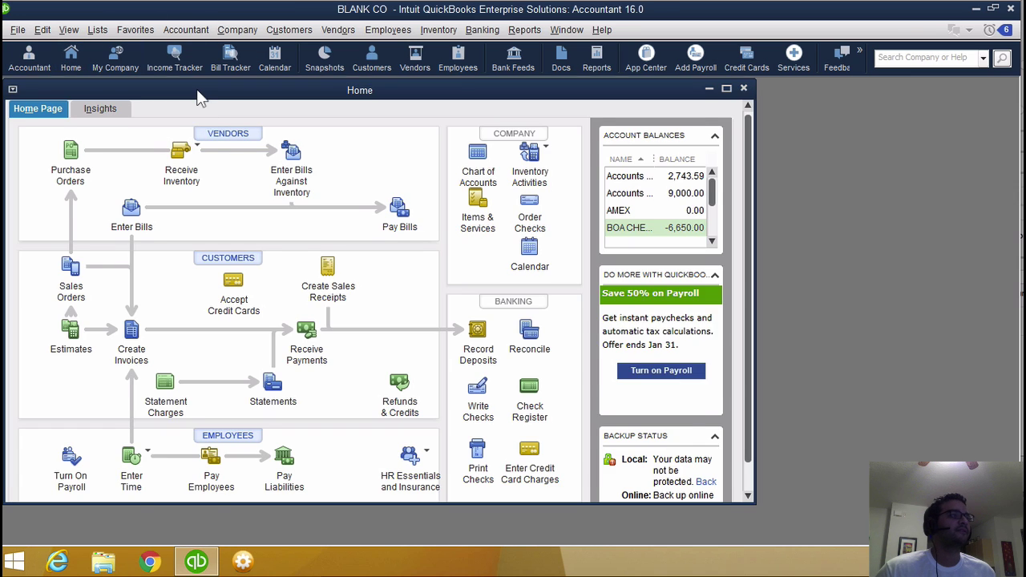
{"action": "double_click", "coordinate": [200, 93]}
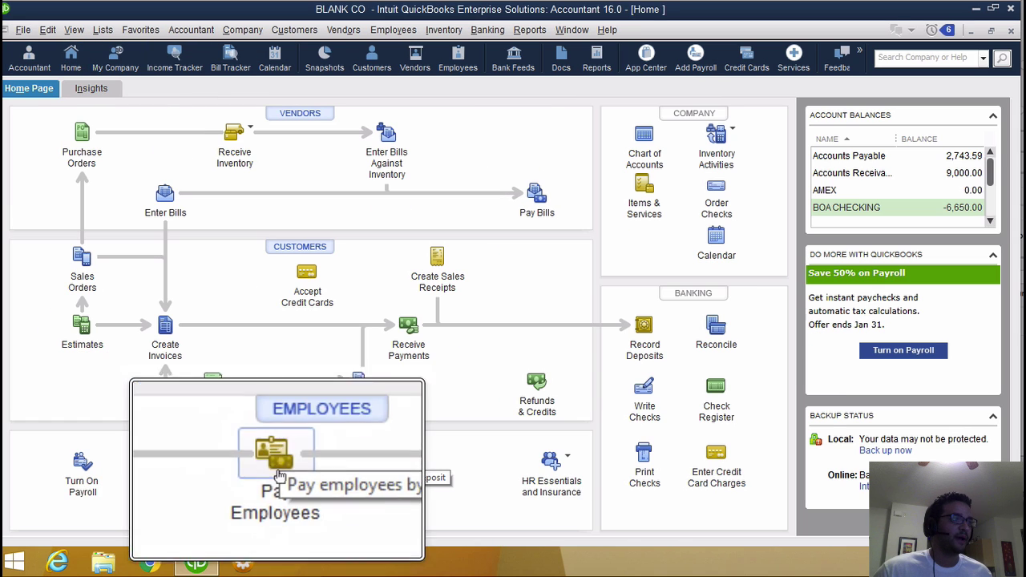
{"action": "left_click", "coordinate": [399, 30]}
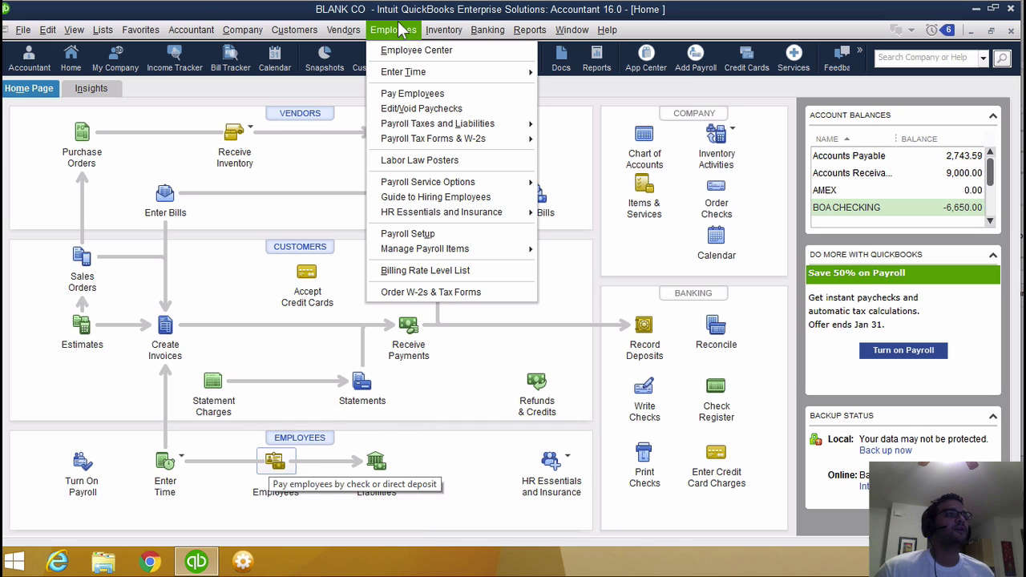
{"action": "left_click", "coordinate": [409, 95]}
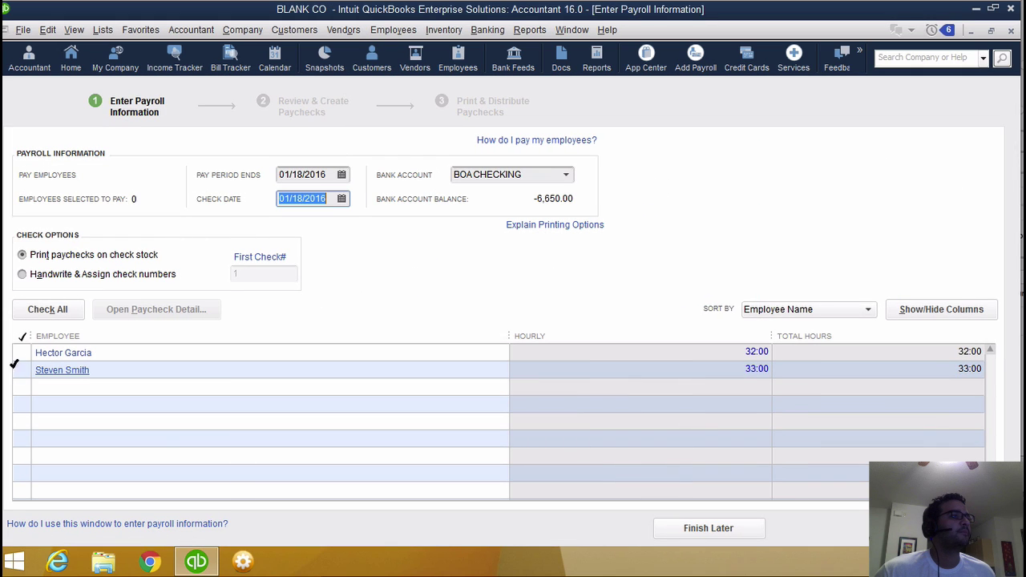
Step: Set the pay period end to 01/08/2016, accepting the period change prompt, and the check date to 01/15/2016
{"action": "left_click", "coordinate": [340, 175]}
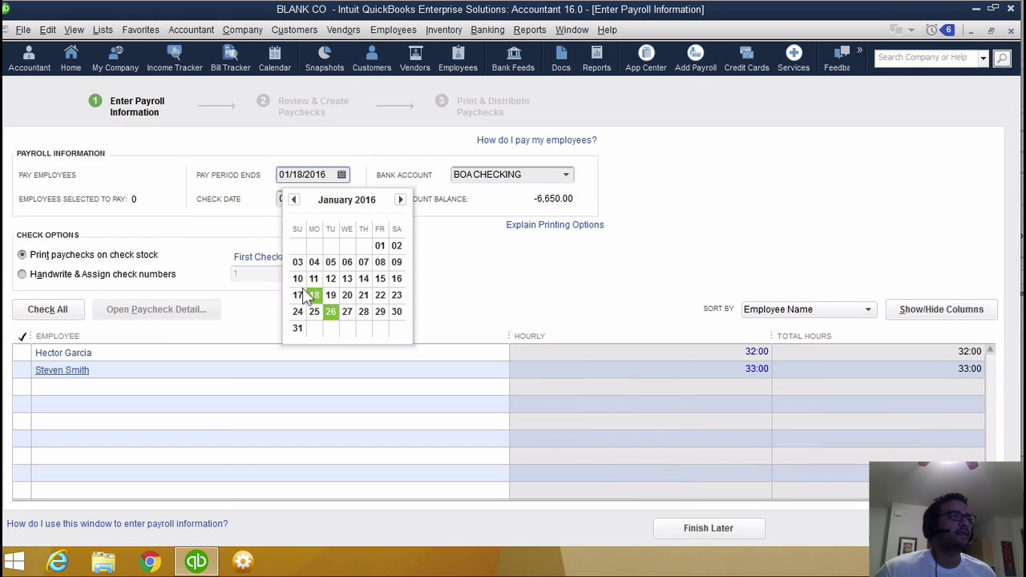
{"action": "left_click", "coordinate": [375, 263]}
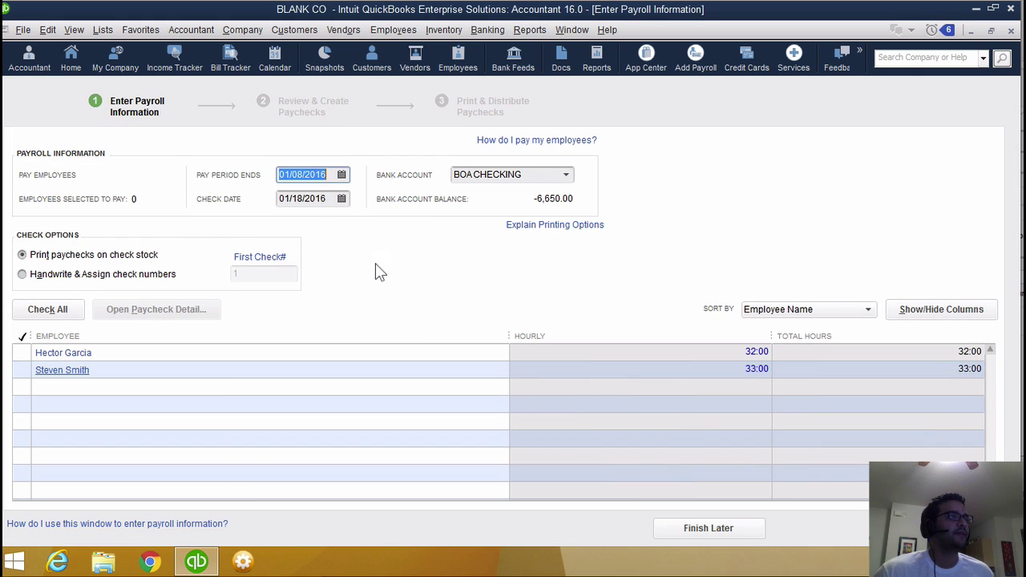
{"action": "left_click", "coordinate": [341, 199]}
{"action": "left_click", "coordinate": [477, 253]}
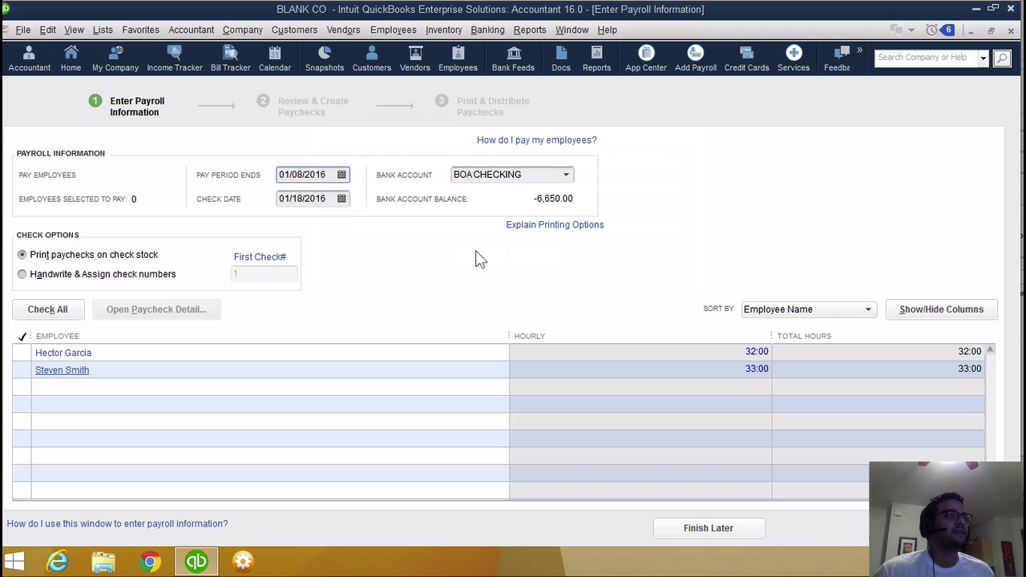
{"action": "left_click", "coordinate": [380, 302]}
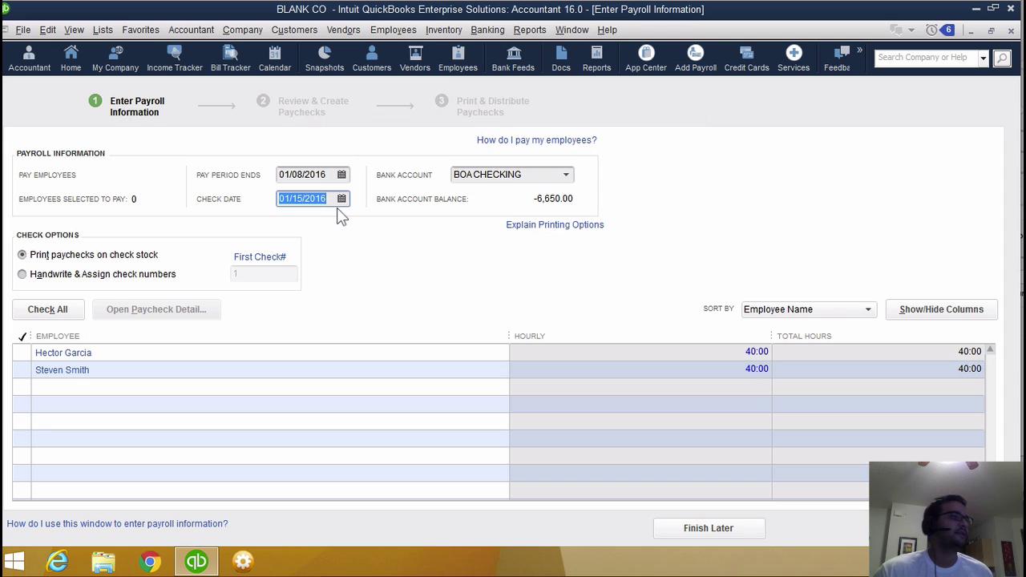
Step: Select both employees for payment and continue to reviewing and creating the paychecks
{"action": "left_click", "coordinate": [21, 352]}
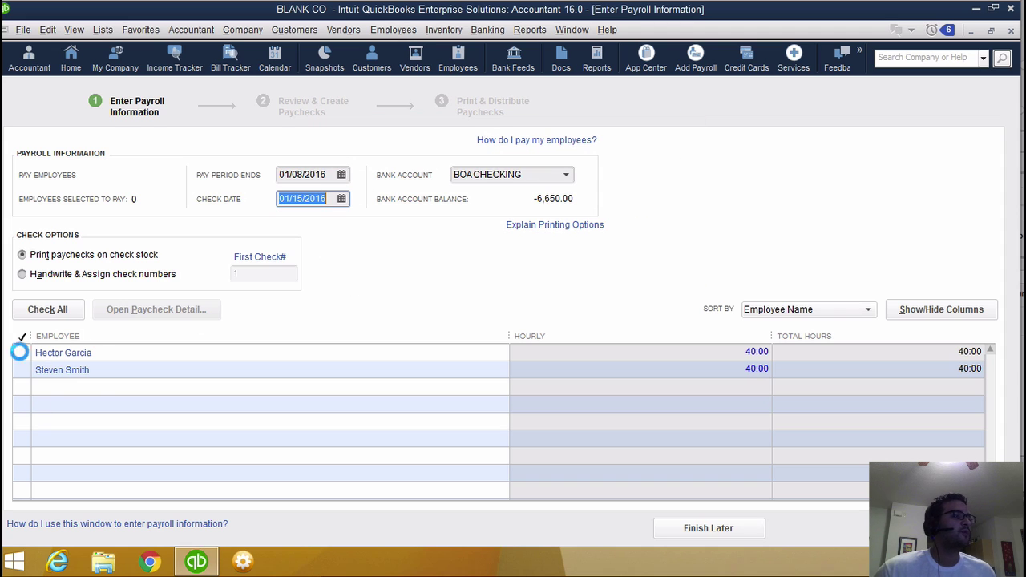
{"action": "left_click", "coordinate": [21, 370]}
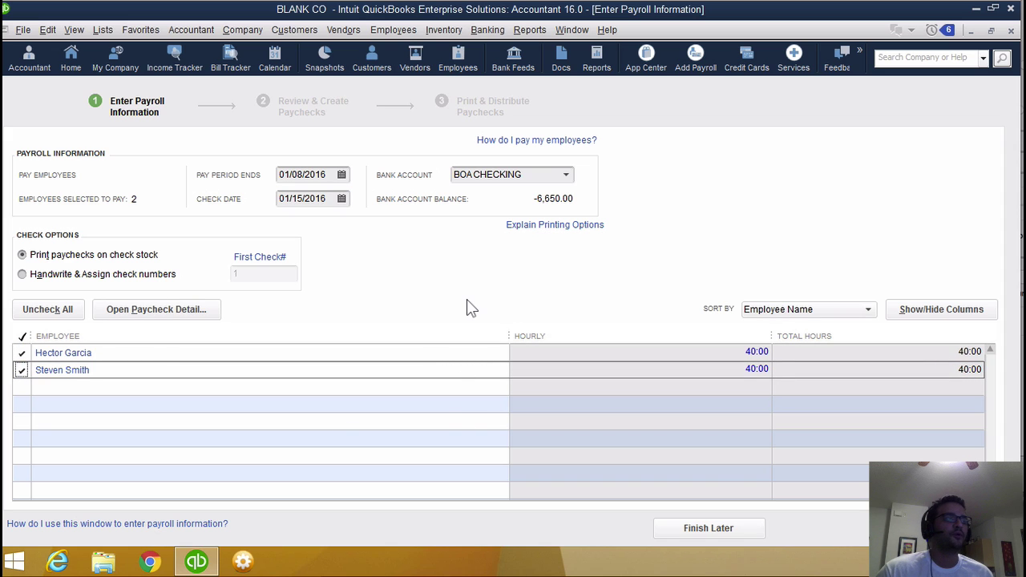
{"action": "left_click", "coordinate": [940, 528]}
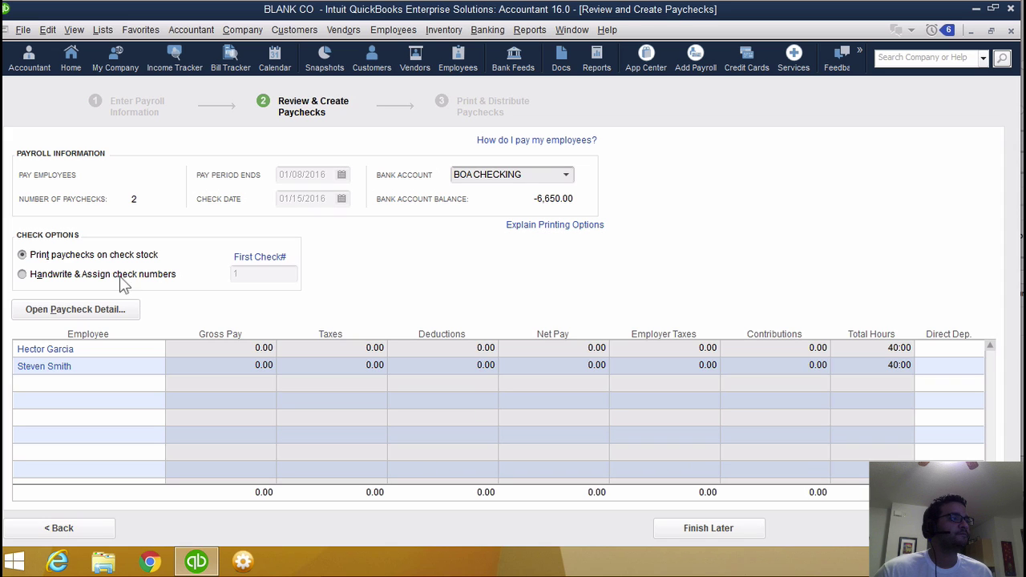
Step: Open the first employee's paycheck detail and examine the hours allocated to Job 1, Job 2 and IDLE
{"action": "left_click", "coordinate": [76, 310]}
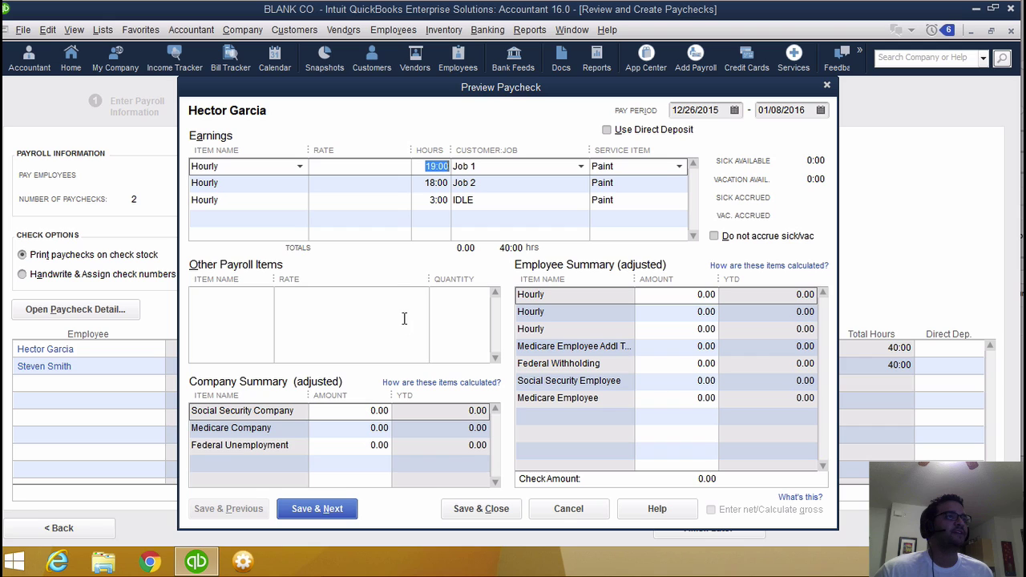
{"action": "left_click", "coordinate": [416, 185]}
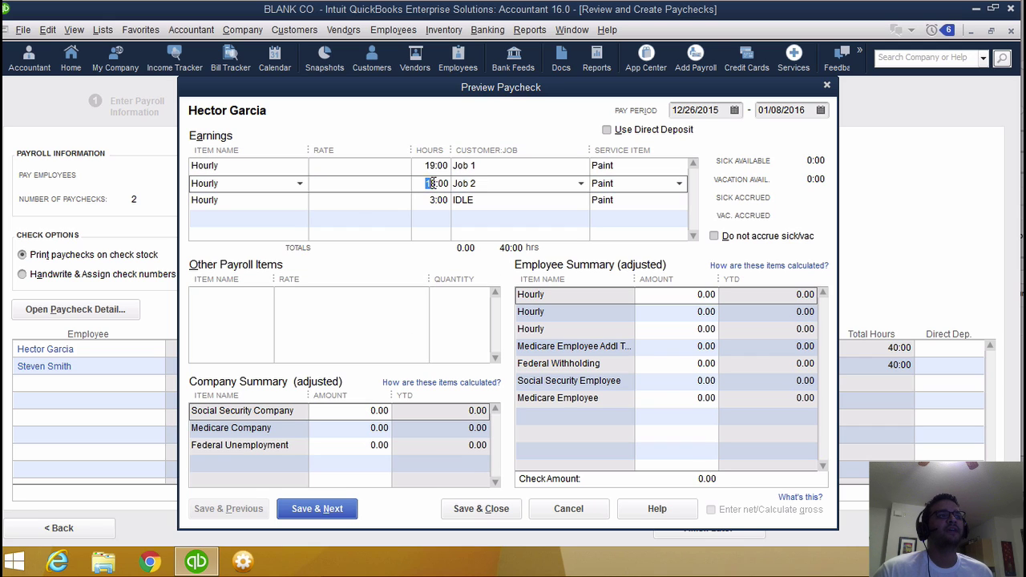
{"action": "left_click", "coordinate": [424, 200]}
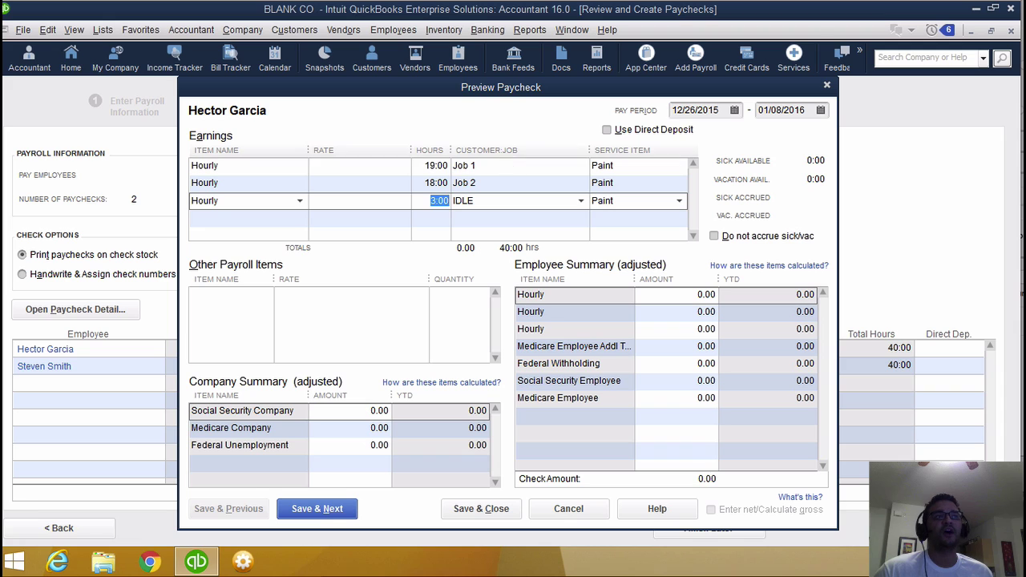
Step: Examine the job and service item on each earnings line, saving the paycheck detail and postponing the rest of the payroll run
{"action": "left_click", "coordinate": [493, 165]}
{"action": "left_click", "coordinate": [489, 184]}
{"action": "left_click", "coordinate": [487, 200]}
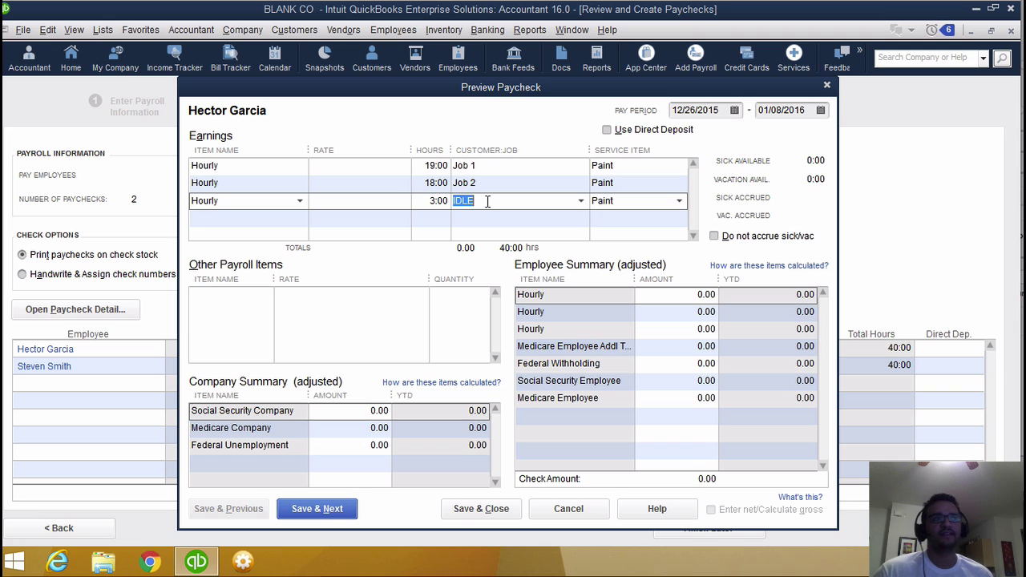
{"action": "left_click", "coordinate": [644, 173]}
{"action": "left_click", "coordinate": [639, 184]}
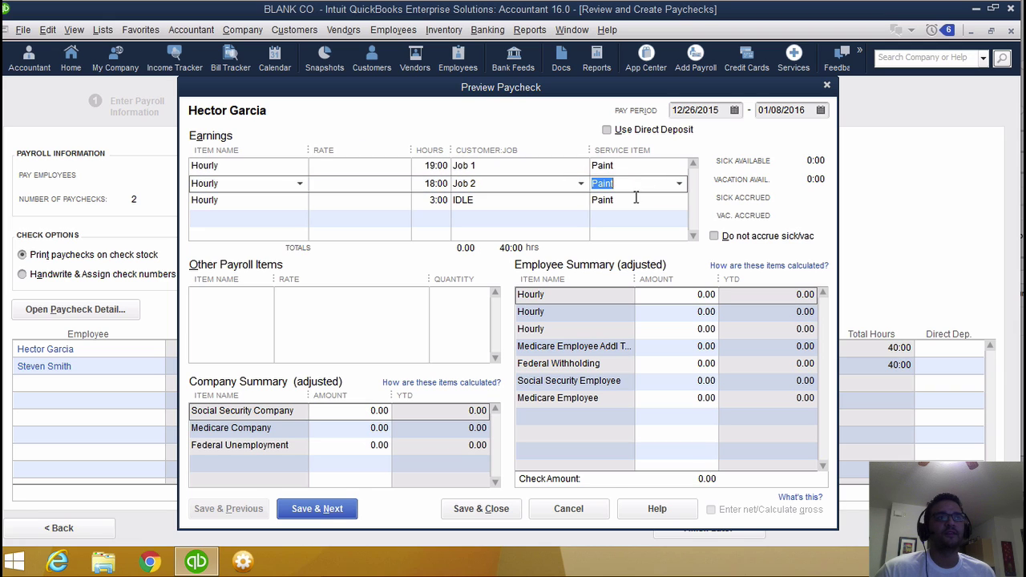
{"action": "left_click", "coordinate": [635, 200]}
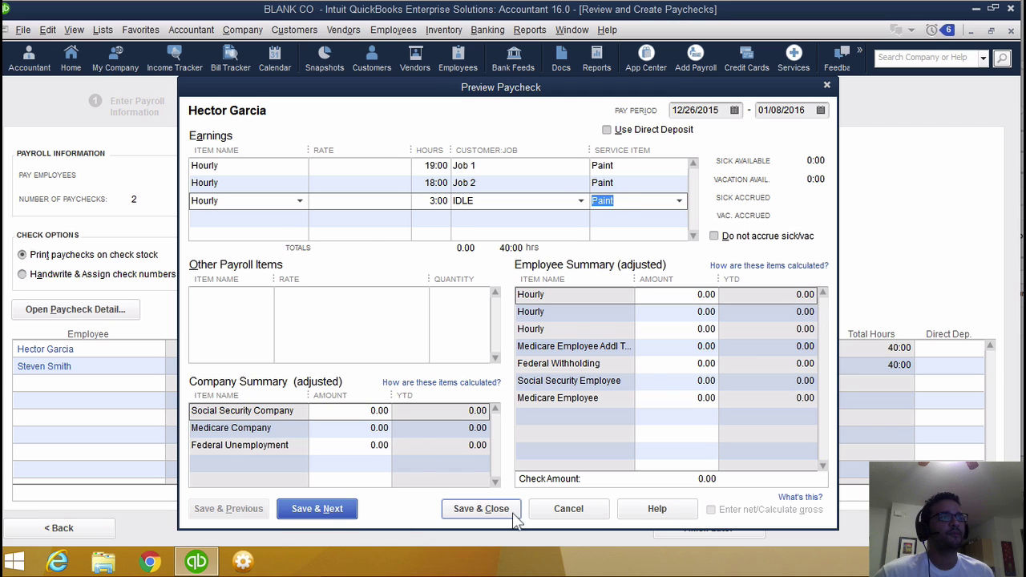
{"action": "left_click", "coordinate": [486, 511]}
{"action": "left_click", "coordinate": [708, 530]}
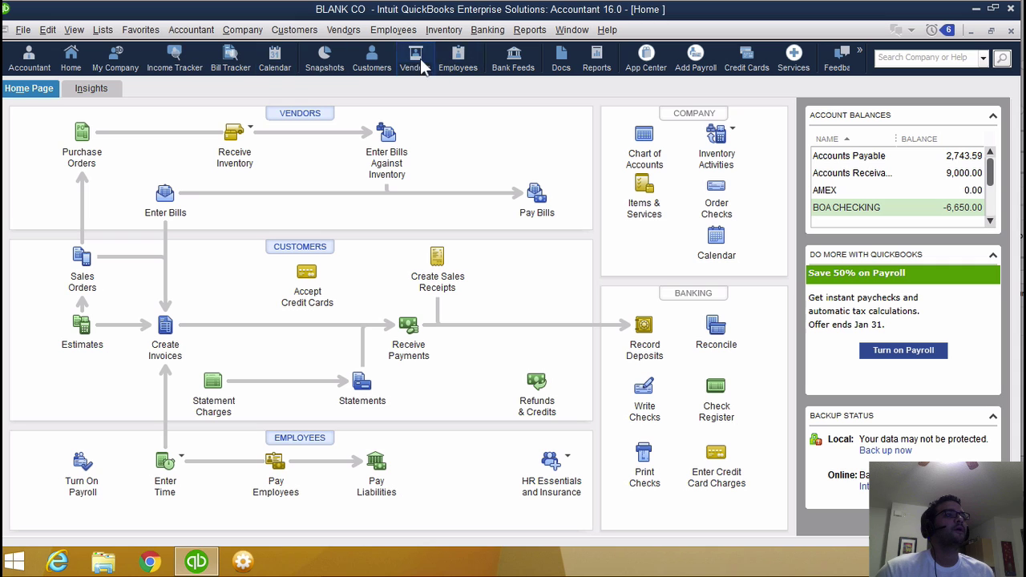
Step: Open the first employee's record from the employee list and set the Hourly earnings rate to 25.00
{"action": "left_click", "coordinate": [457, 65]}
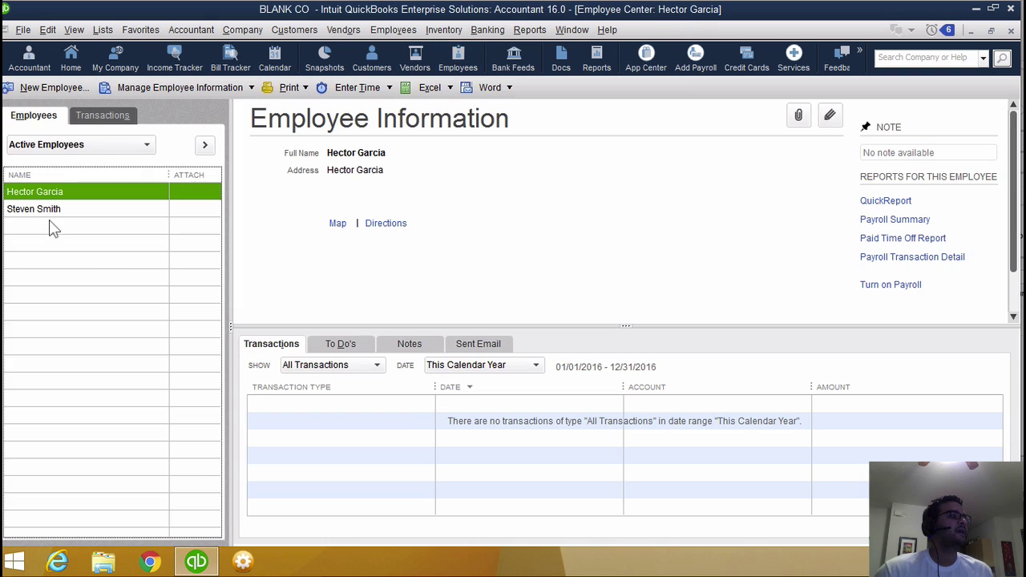
{"action": "double_click", "coordinate": [50, 194]}
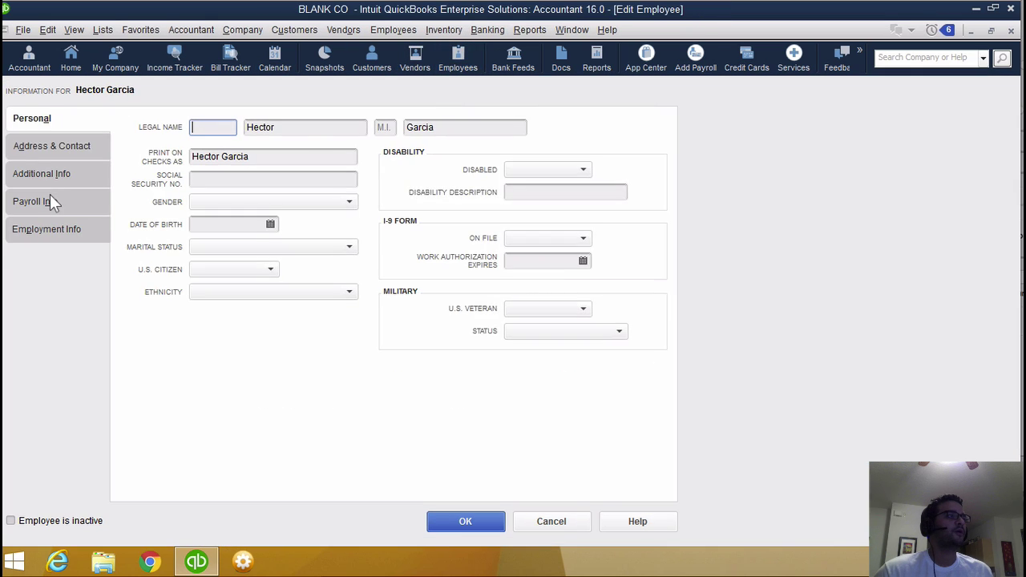
{"action": "left_click", "coordinate": [45, 151]}
{"action": "left_click", "coordinate": [45, 174]}
{"action": "left_click", "coordinate": [40, 204]}
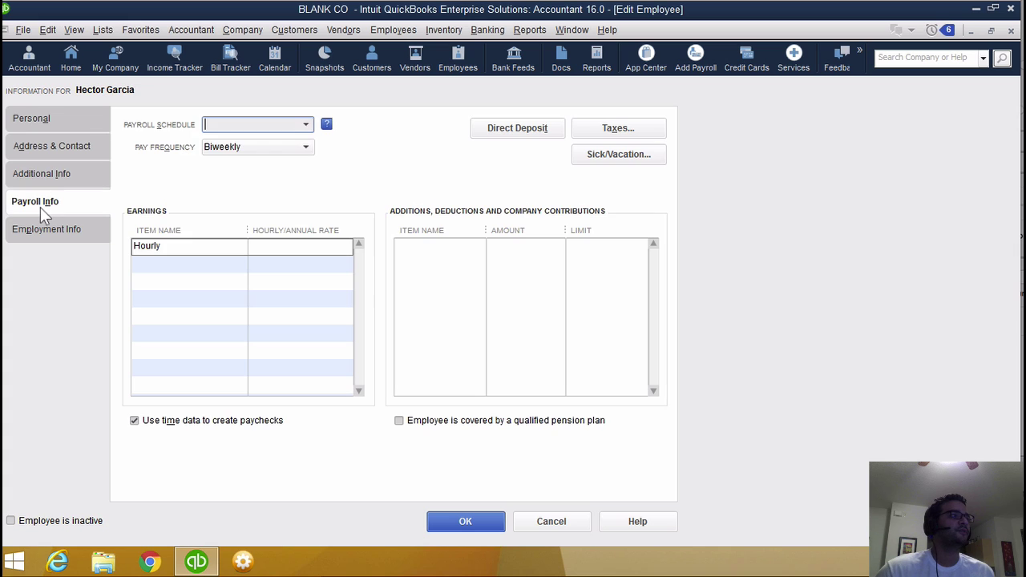
{"action": "left_click", "coordinate": [308, 246]}
{"action": "type", "text": "25"}
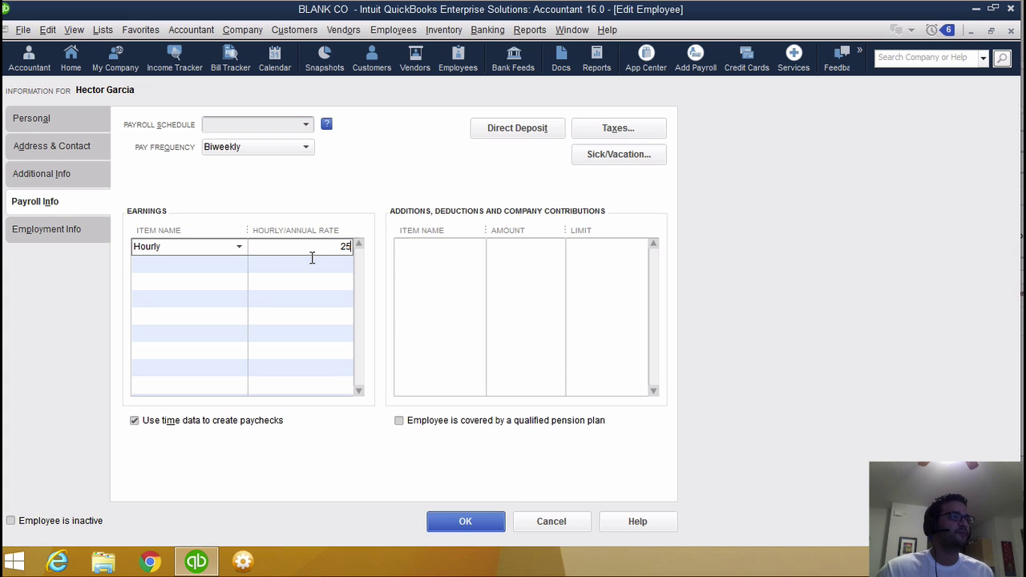
{"action": "key", "text": "Tab"}
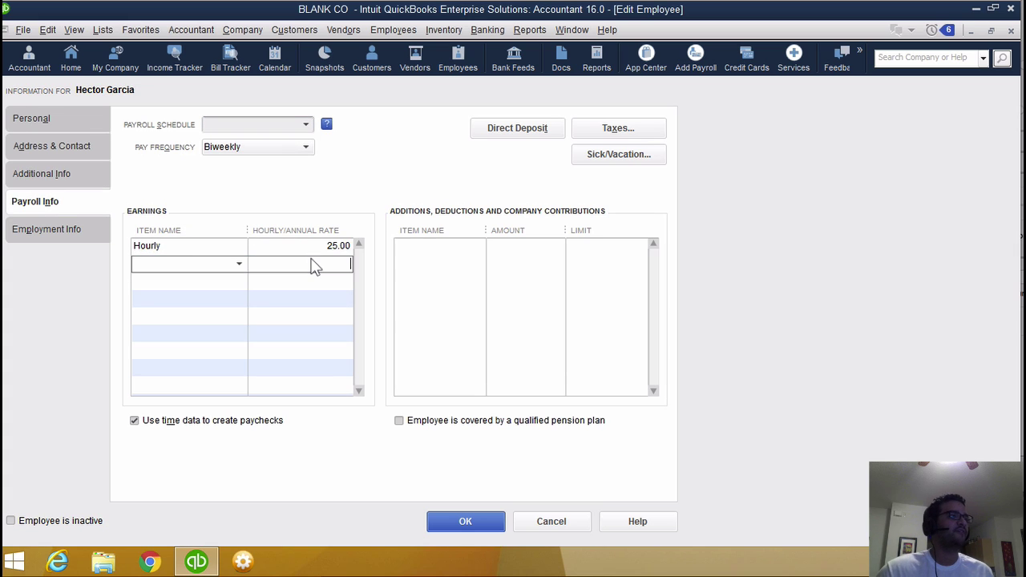
Step: Add Health Insurance (company paid) to the first employee's additions, deductions and company contributions with an amount of 100.00
{"action": "left_click", "coordinate": [453, 245]}
{"action": "left_click", "coordinate": [478, 248]}
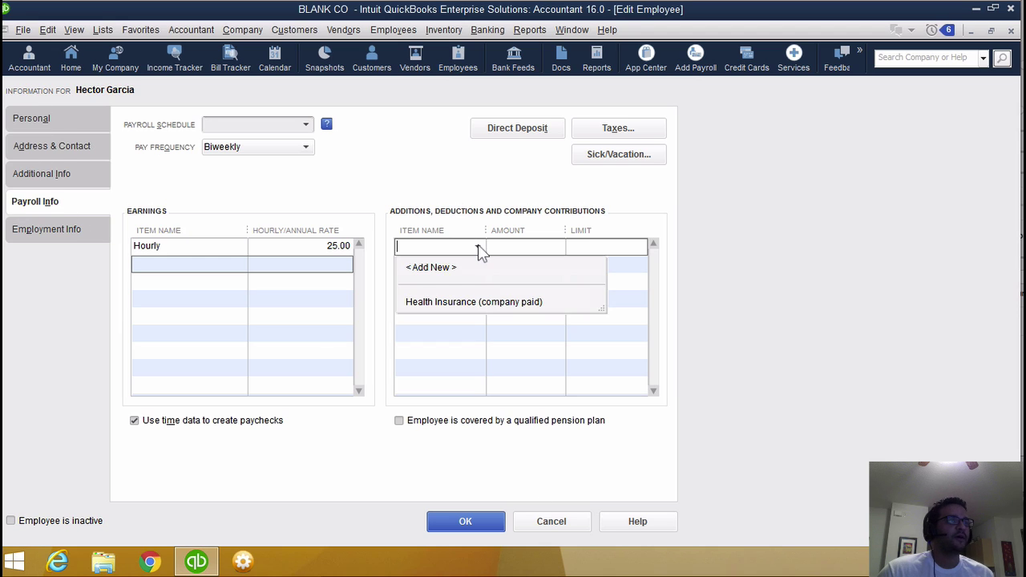
{"action": "left_click", "coordinate": [473, 304]}
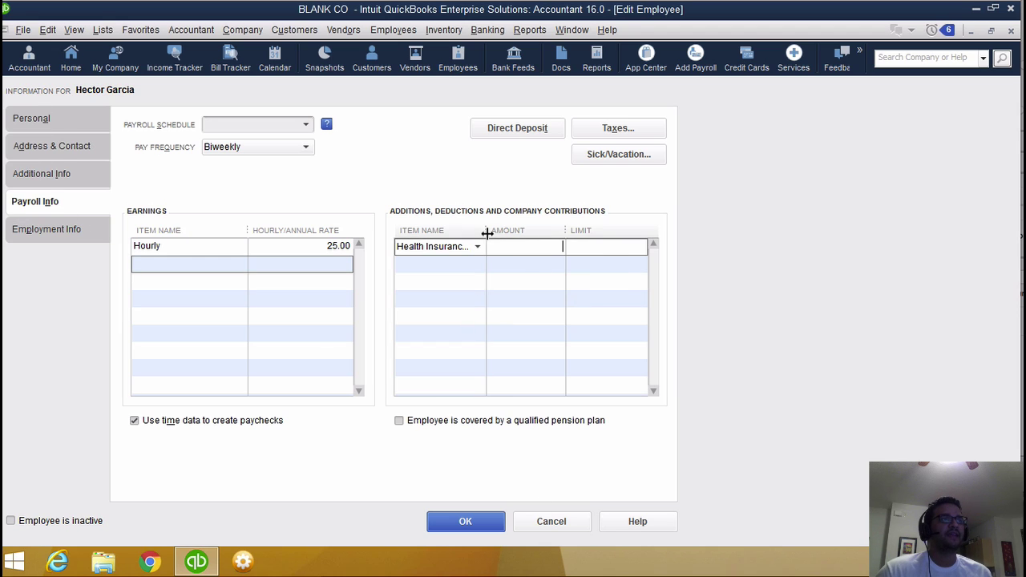
{"action": "left_click_drag", "start_coordinate": [486, 232], "coordinate": [502, 231]}
{"action": "left_click", "coordinate": [548, 252]}
{"action": "type", "text": "100"}
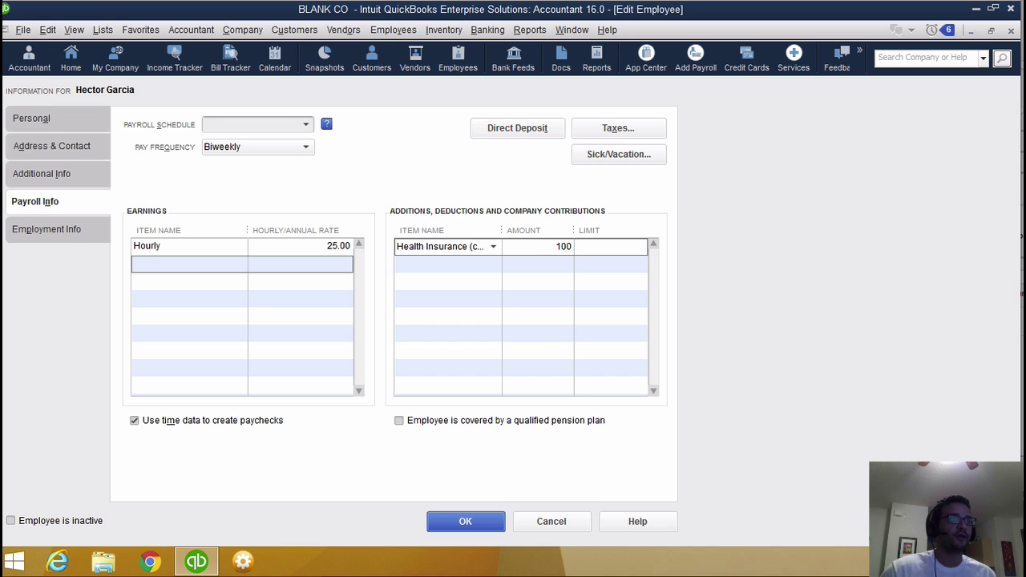
{"action": "left_click", "coordinate": [532, 265]}
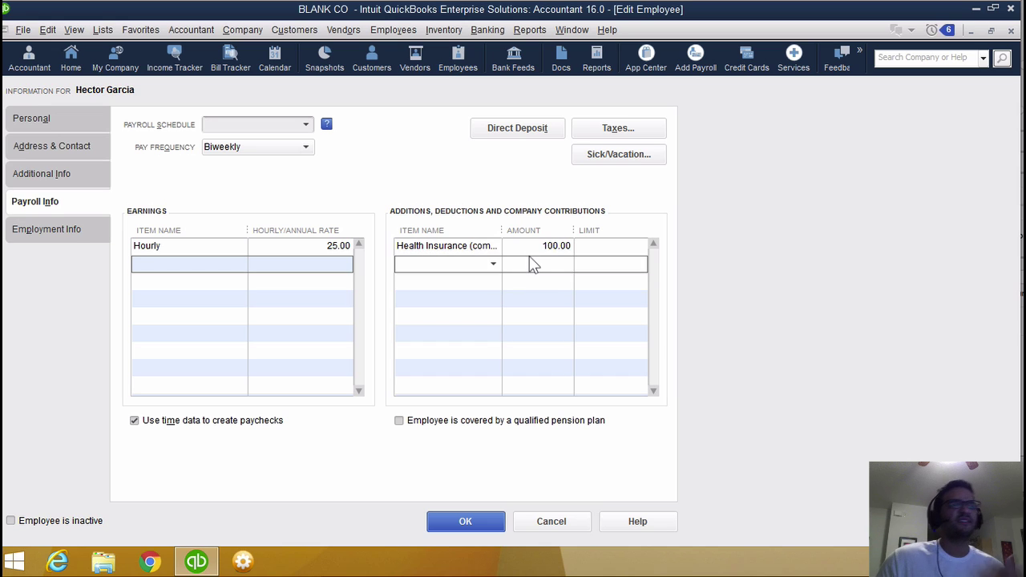
{"action": "left_click", "coordinate": [547, 248]}
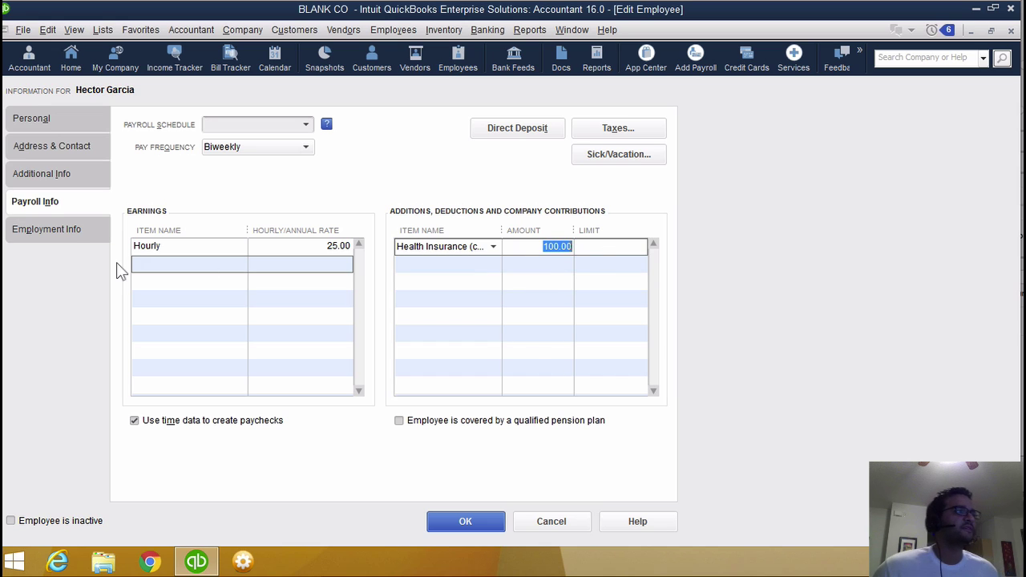
Step: Check the first employee's employment details and hourly earnings entry, and save the record
{"action": "left_click", "coordinate": [48, 230]}
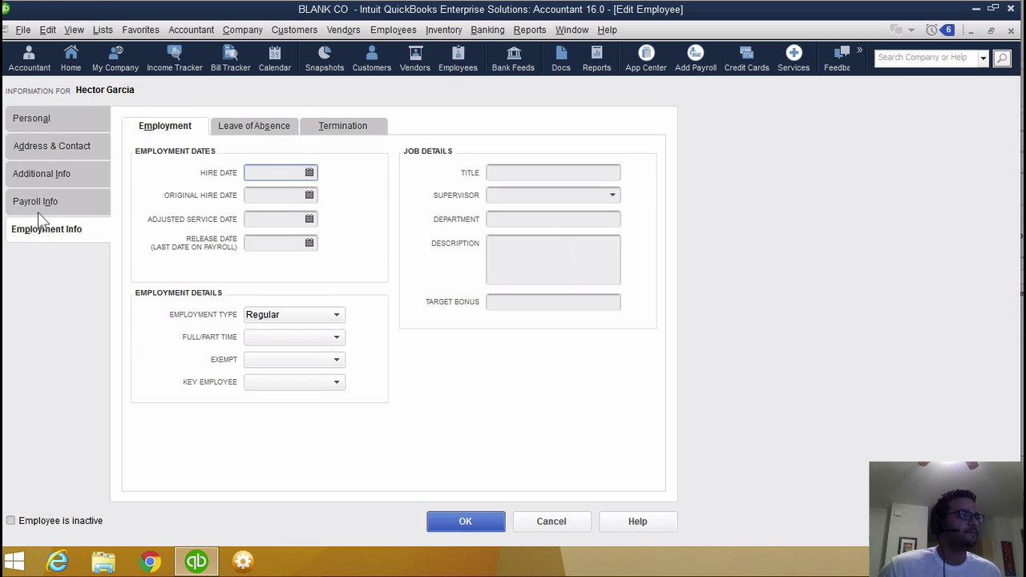
{"action": "left_click", "coordinate": [40, 209]}
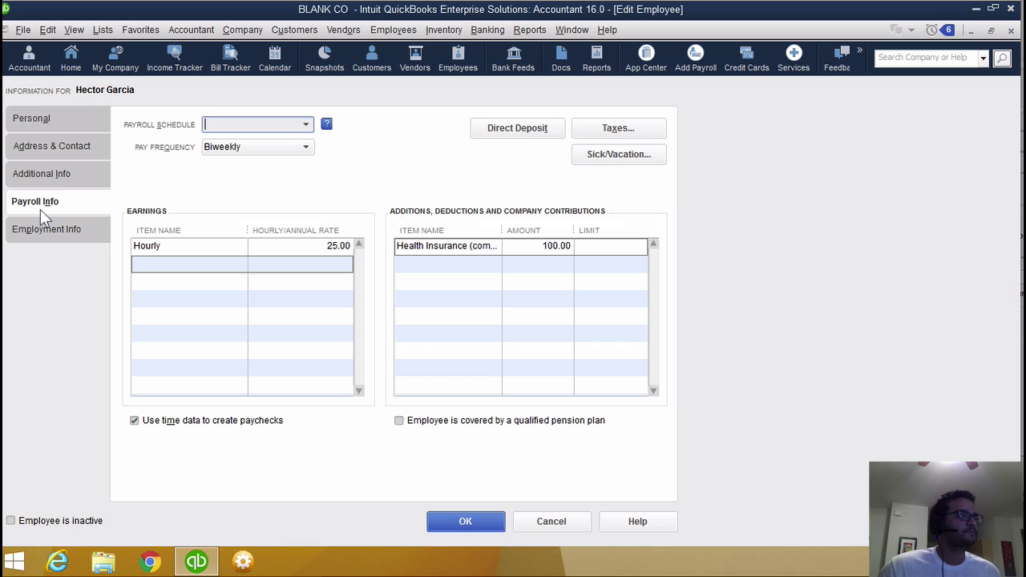
{"action": "left_click", "coordinate": [167, 245]}
{"action": "left_click", "coordinate": [314, 249]}
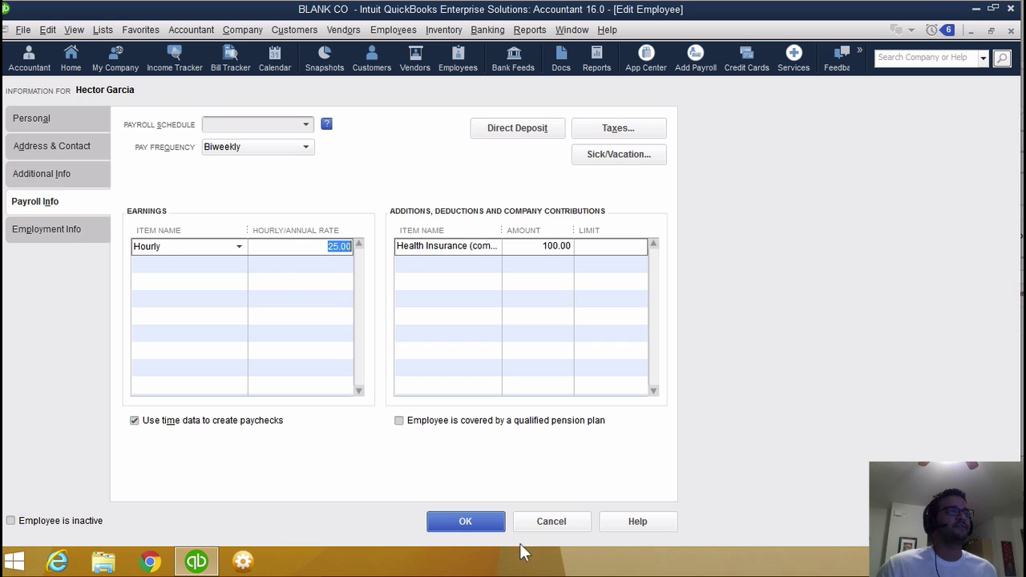
{"action": "left_click", "coordinate": [465, 522]}
Step: Open the second employee's record and set the Hourly earnings rate to 45.00
{"action": "left_click", "coordinate": [47, 210]}
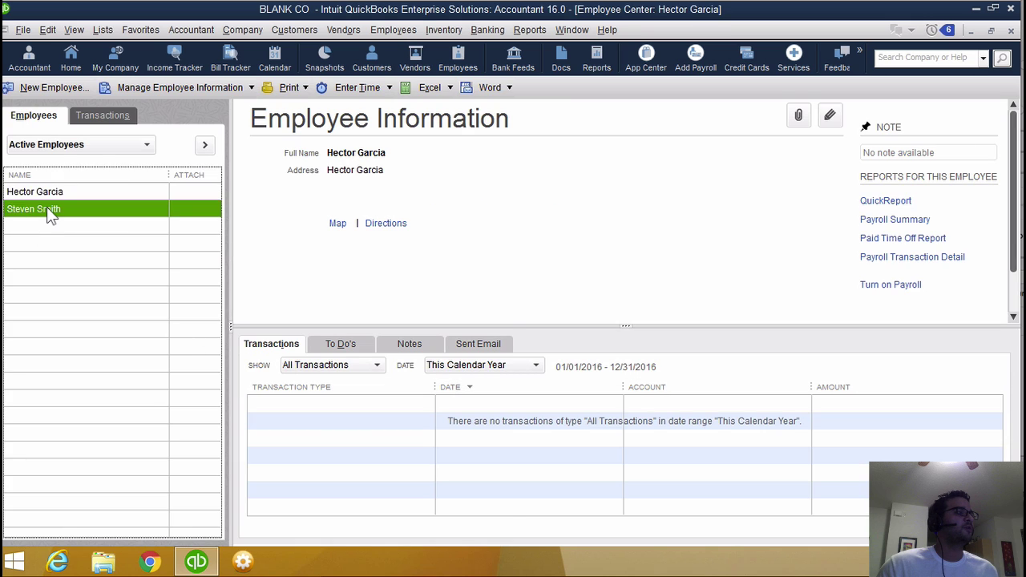
{"action": "double_click", "coordinate": [46, 209]}
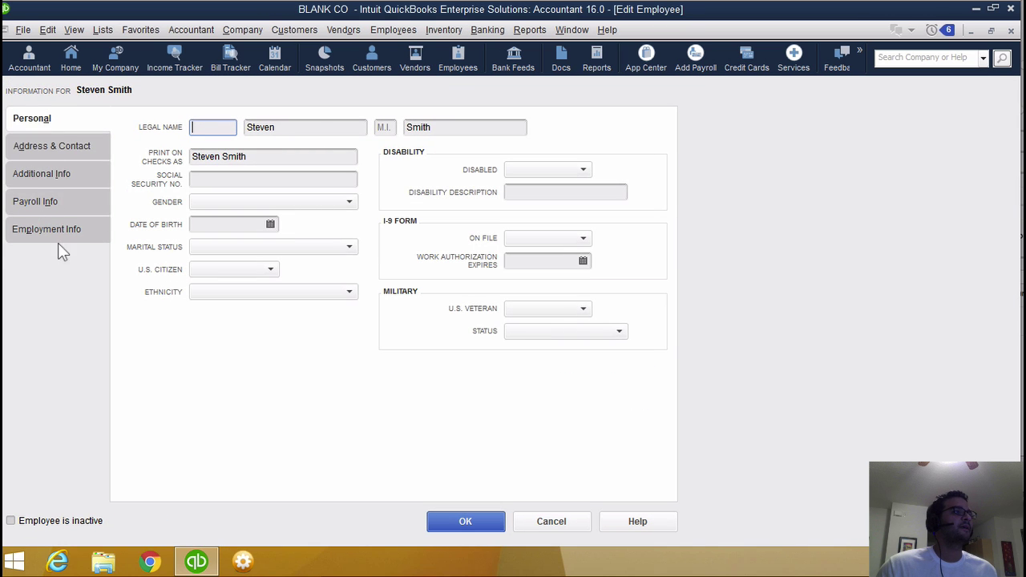
{"action": "left_click", "coordinate": [47, 201]}
{"action": "left_click", "coordinate": [307, 247]}
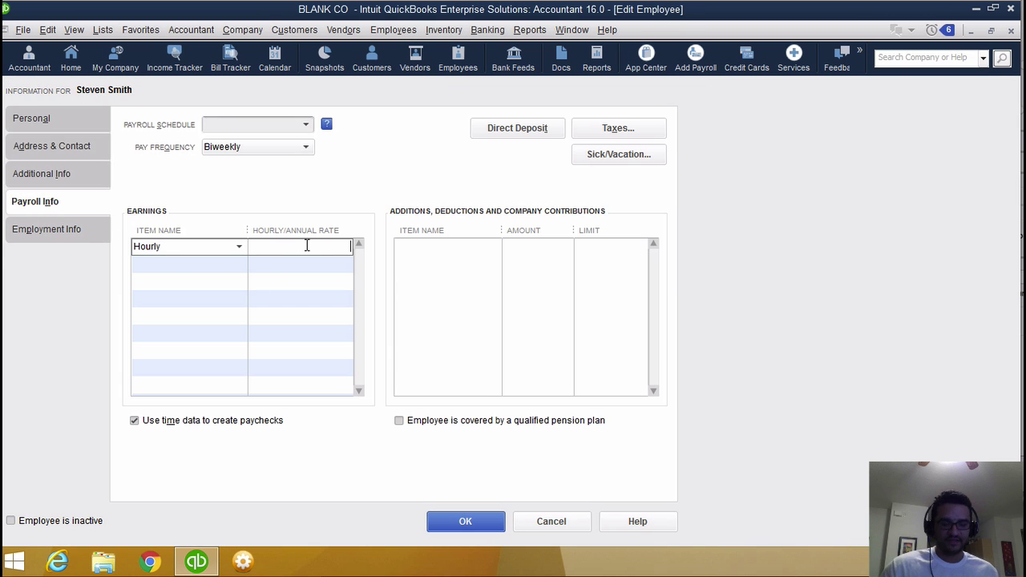
{"action": "type", "text": "45"}
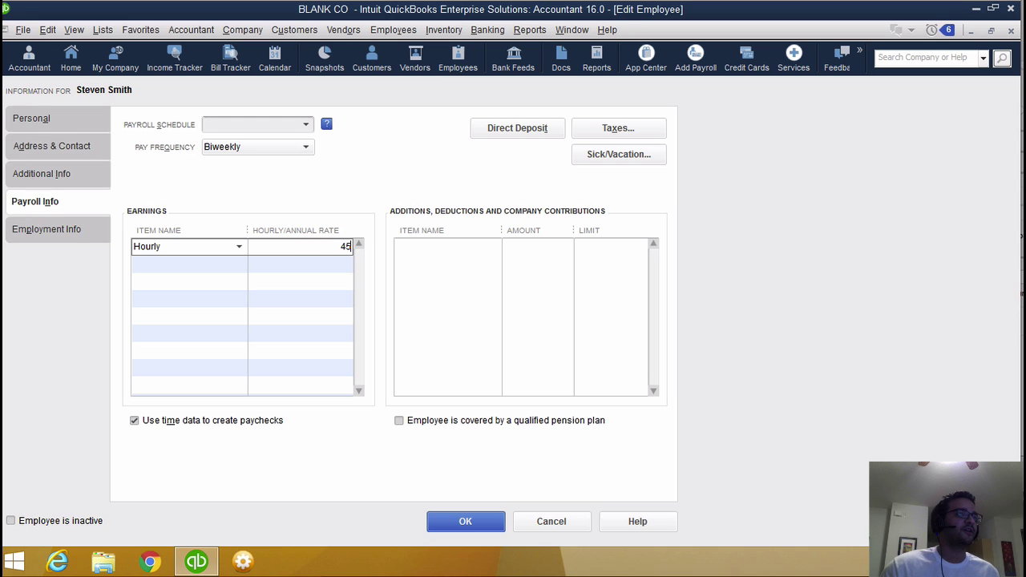
Step: Add Health Insurance (company paid) to the second employee's company contributions with an amount of 150.00
{"action": "left_click", "coordinate": [413, 246]}
{"action": "left_click", "coordinate": [494, 247]}
{"action": "left_click", "coordinate": [434, 302]}
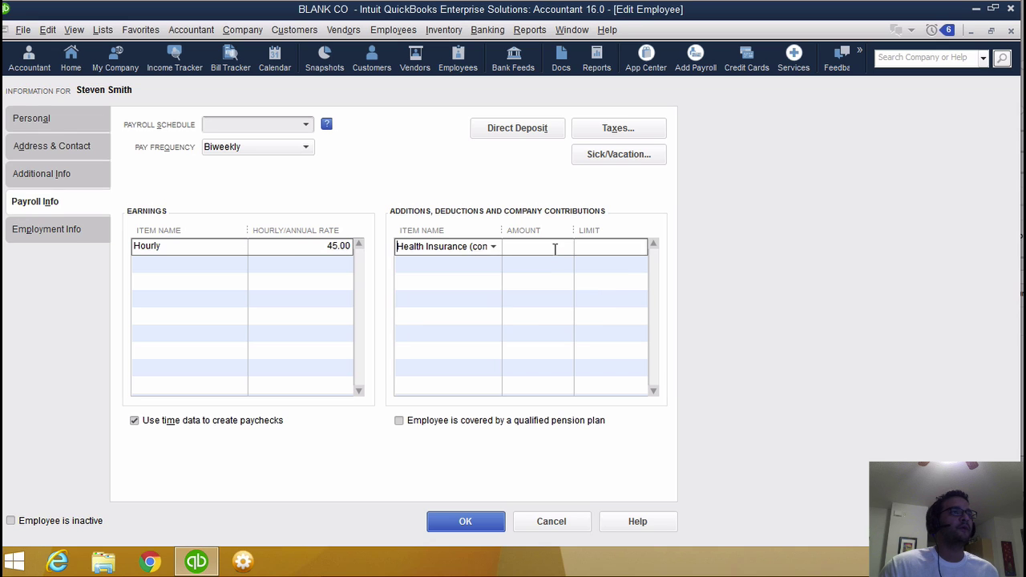
{"action": "left_click", "coordinate": [555, 248]}
{"action": "type", "text": "150"}
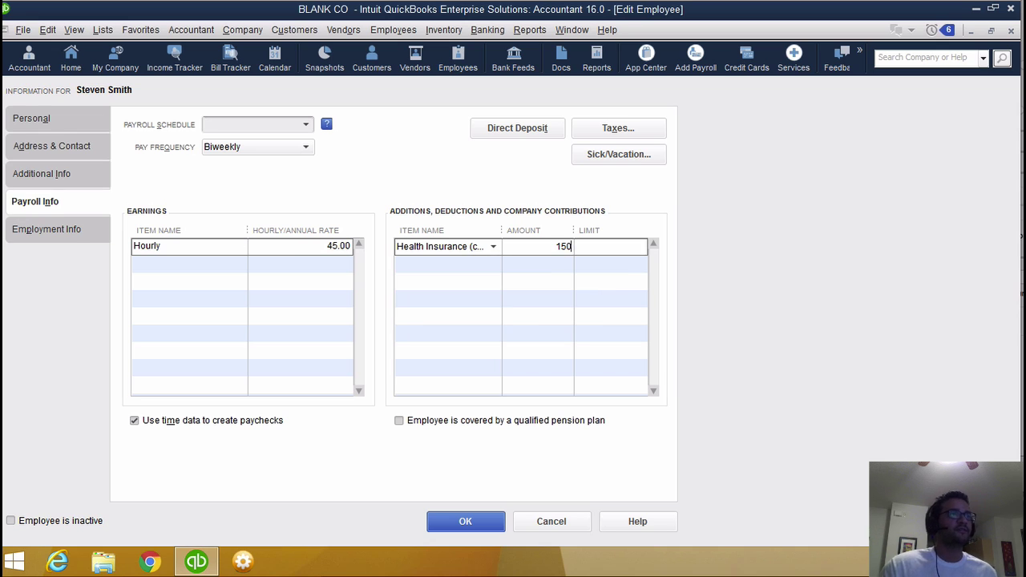
{"action": "left_click", "coordinate": [548, 265]}
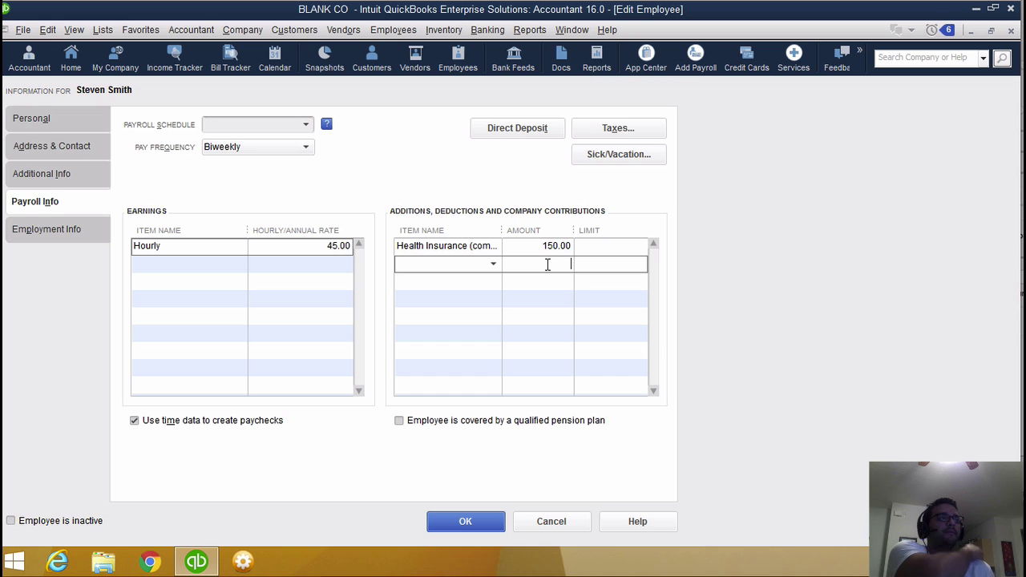
Step: Set the second employee's pay frequency to Weekly and save the record
{"action": "left_click", "coordinate": [240, 149]}
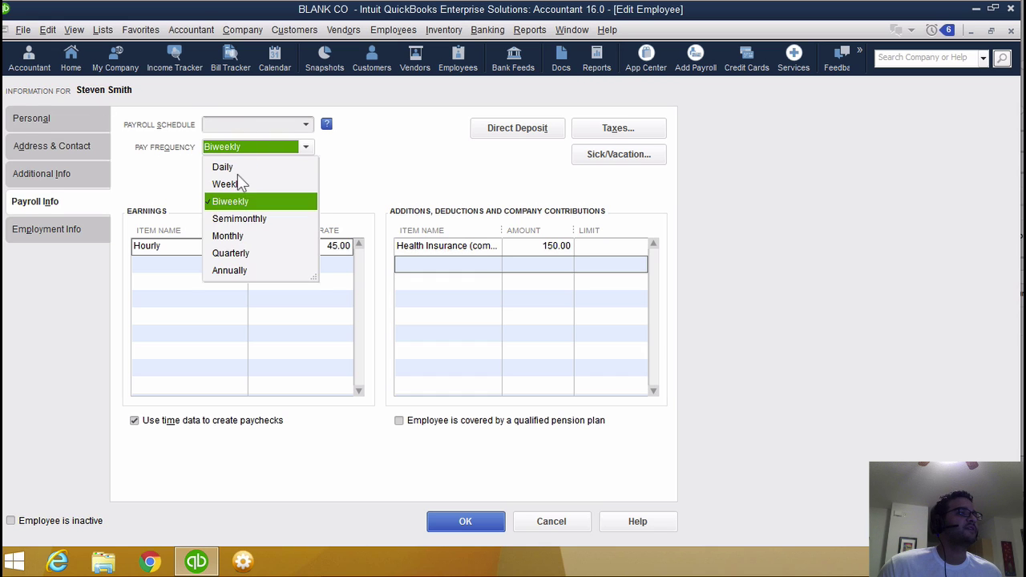
{"action": "left_click", "coordinate": [230, 197]}
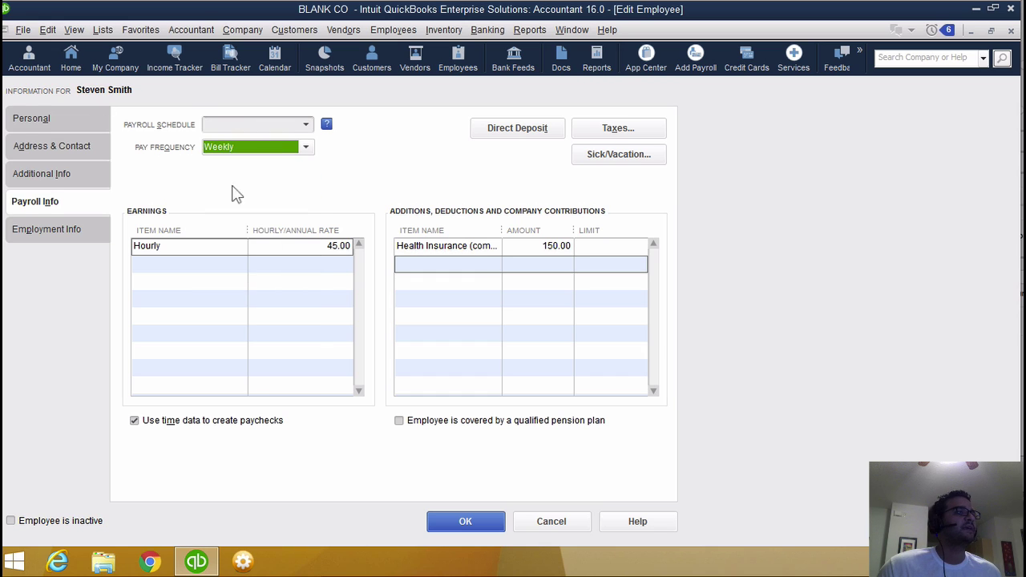
{"action": "left_click", "coordinate": [465, 523]}
Step: Reopen the first employee's record, set the pay frequency to Weekly and save it
{"action": "double_click", "coordinate": [65, 194]}
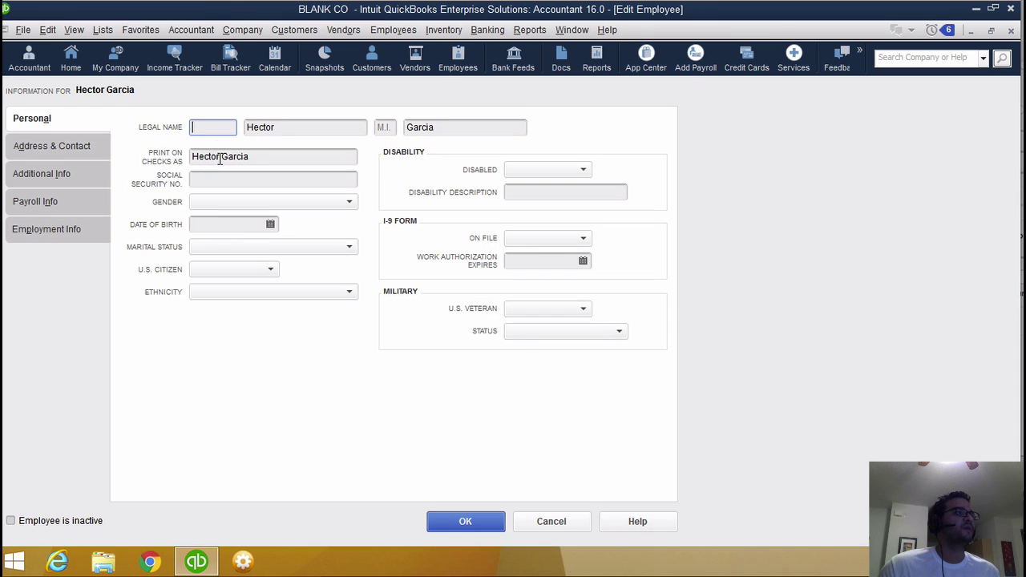
{"action": "left_click", "coordinate": [46, 151]}
{"action": "left_click", "coordinate": [47, 178]}
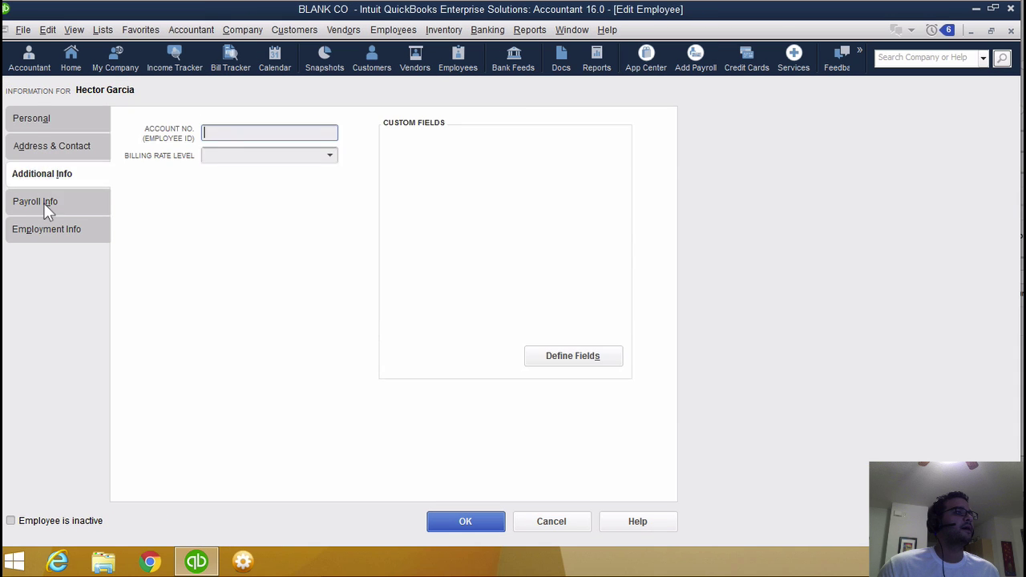
{"action": "left_click", "coordinate": [43, 203]}
{"action": "left_click", "coordinate": [246, 150]}
{"action": "left_click", "coordinate": [237, 183]}
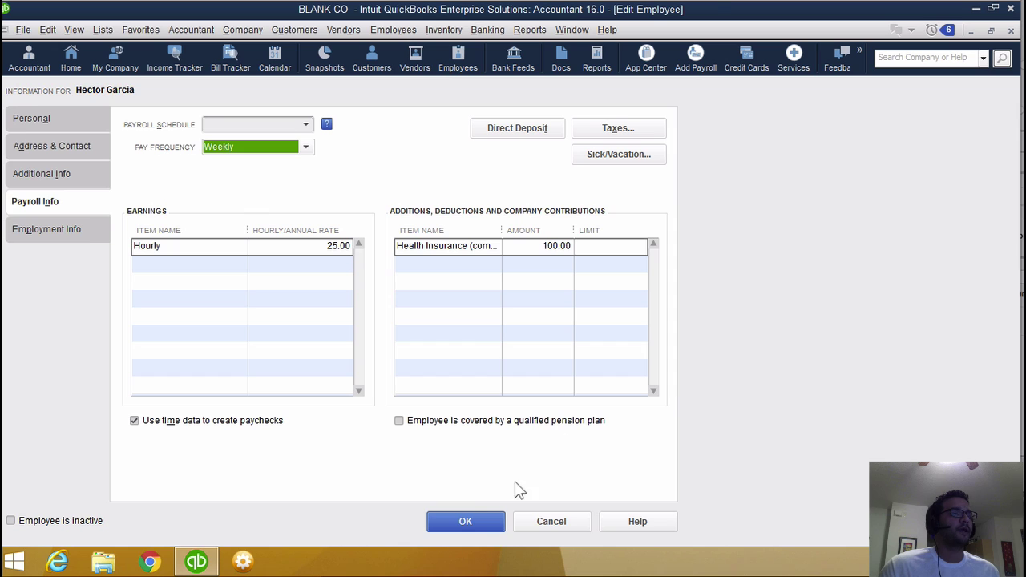
{"action": "left_click", "coordinate": [476, 521]}
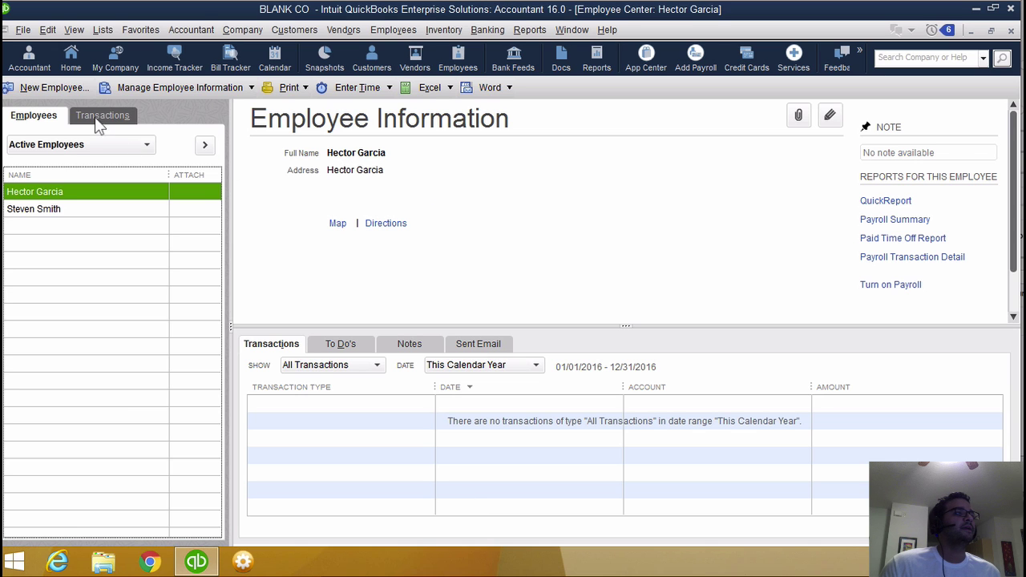
Step: Start a new Pay Employees run with both employees selected and the pay period ending 01/08/2016
{"action": "left_click", "coordinate": [393, 29]}
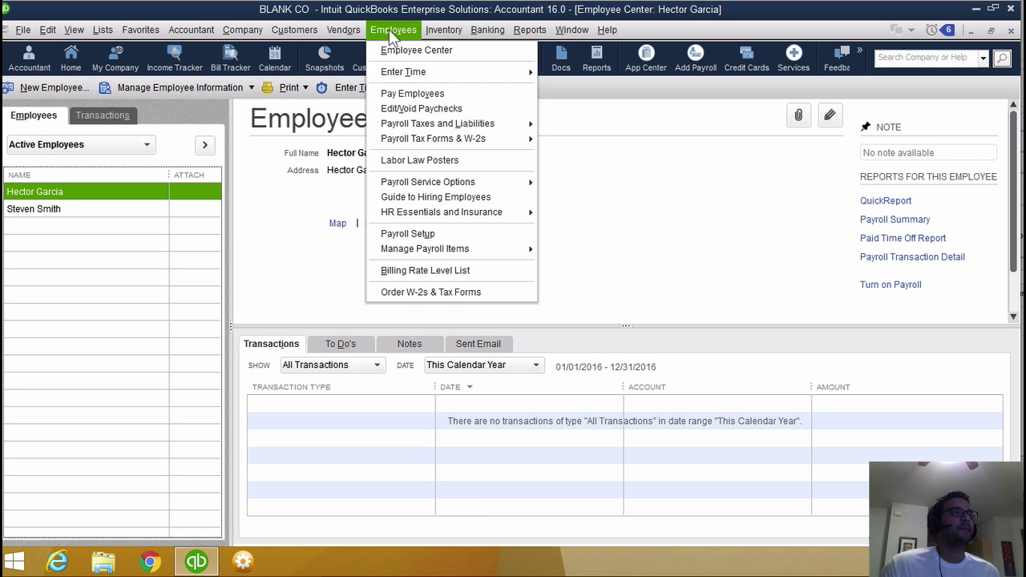
{"action": "left_click", "coordinate": [428, 95]}
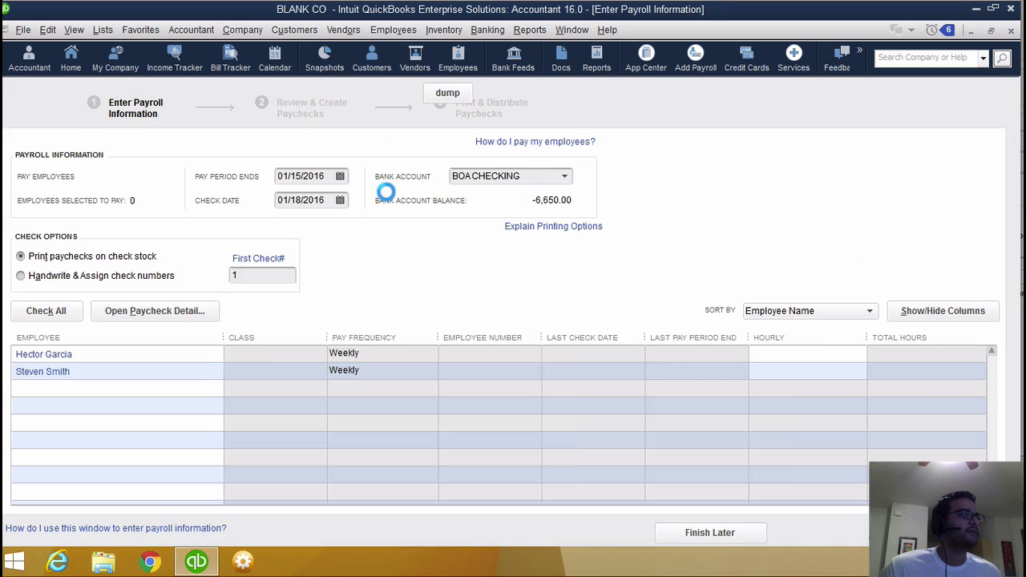
{"action": "left_click", "coordinate": [21, 352]}
{"action": "left_click", "coordinate": [21, 369]}
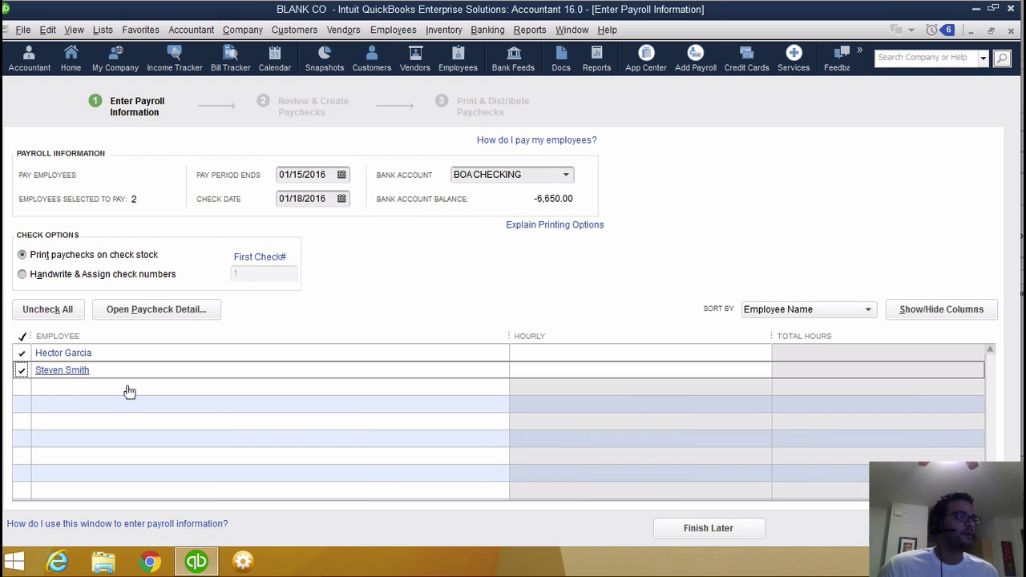
{"action": "left_click", "coordinate": [341, 175]}
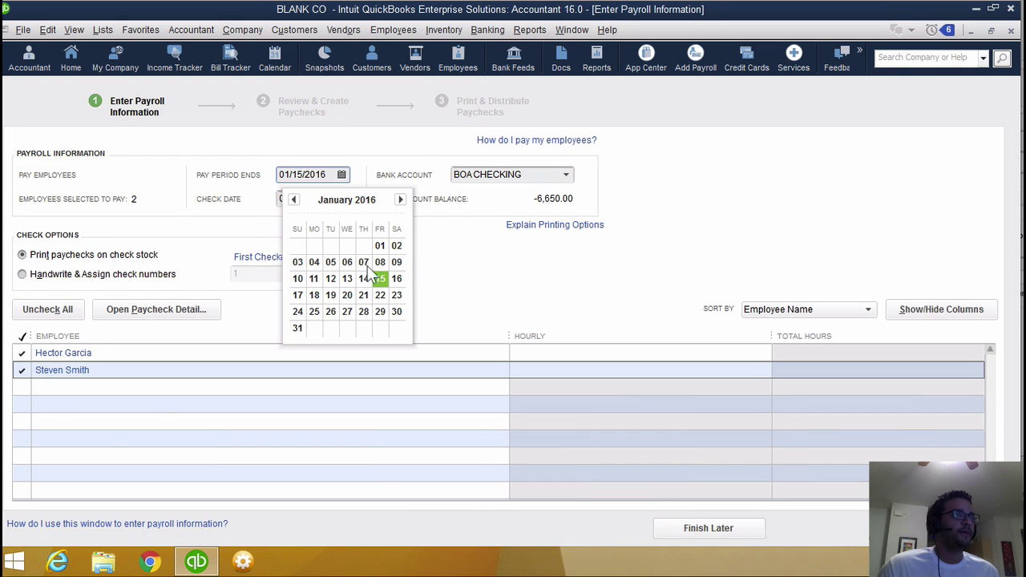
{"action": "left_click", "coordinate": [380, 263]}
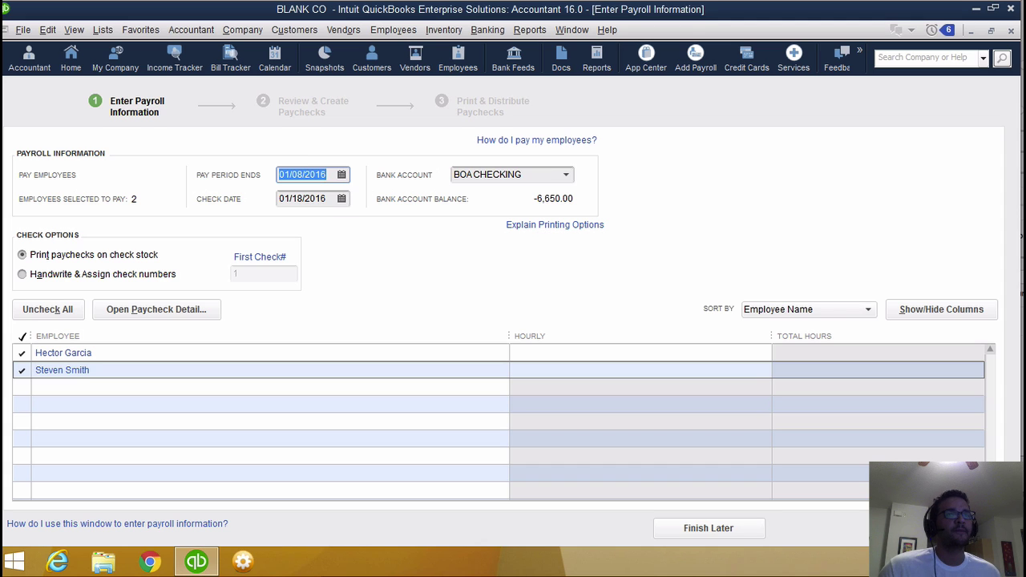
Step: Continue the payroll run to the paycheck review and open the first employee's paycheck detail
{"action": "key", "text": "Tab"}
{"action": "left_click", "coordinate": [477, 254]}
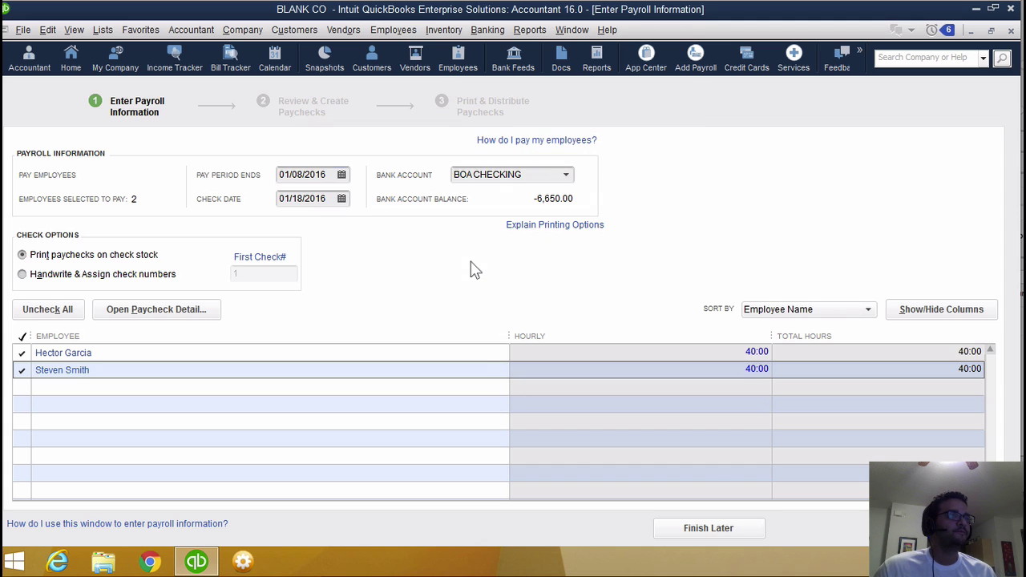
{"action": "left_click", "coordinate": [941, 528]}
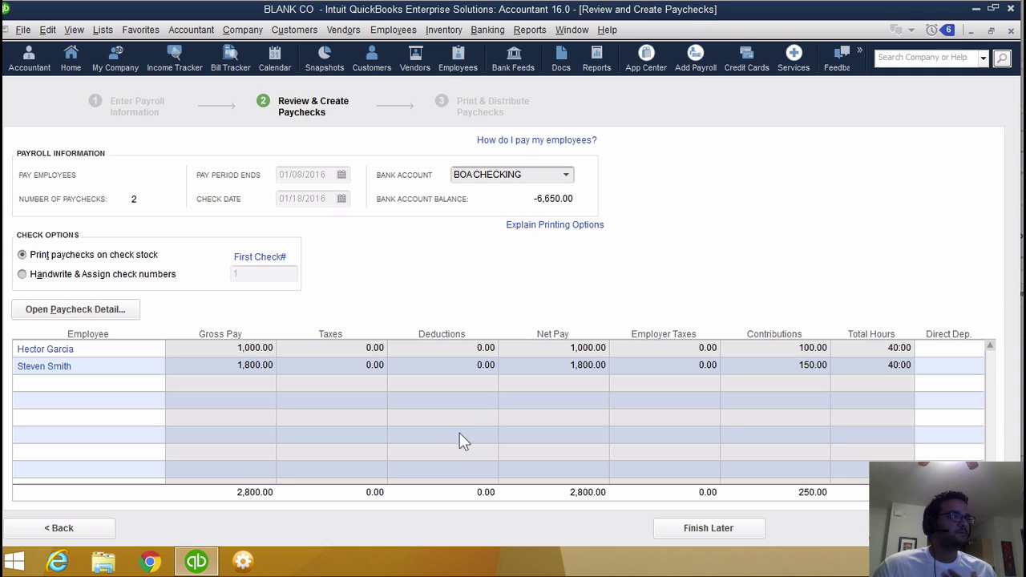
{"action": "left_click", "coordinate": [93, 312]}
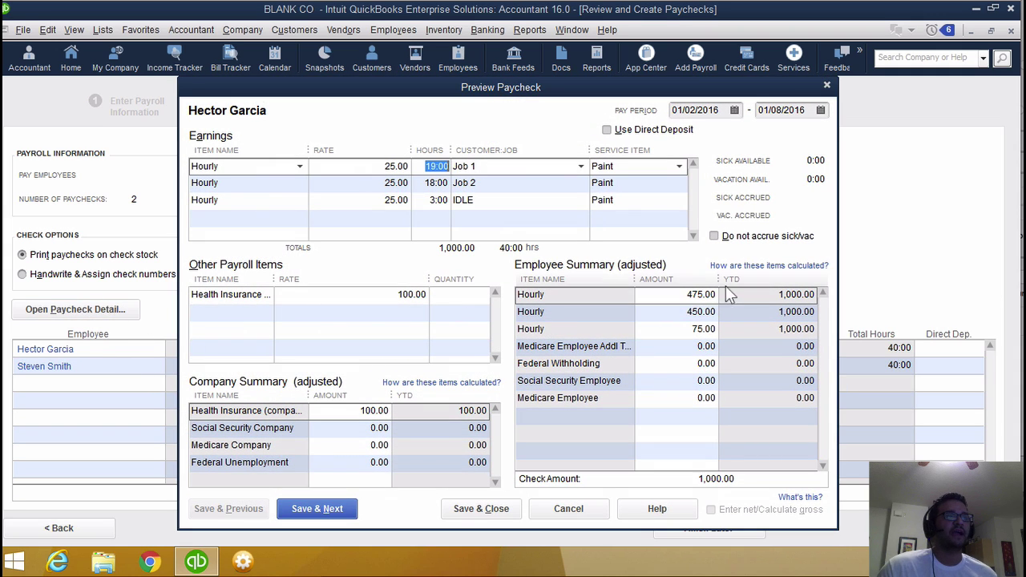
Step: Examine the amount fields for federal withholding, Social Security and Medicare in the paycheck's employee summary
{"action": "left_click", "coordinate": [665, 345]}
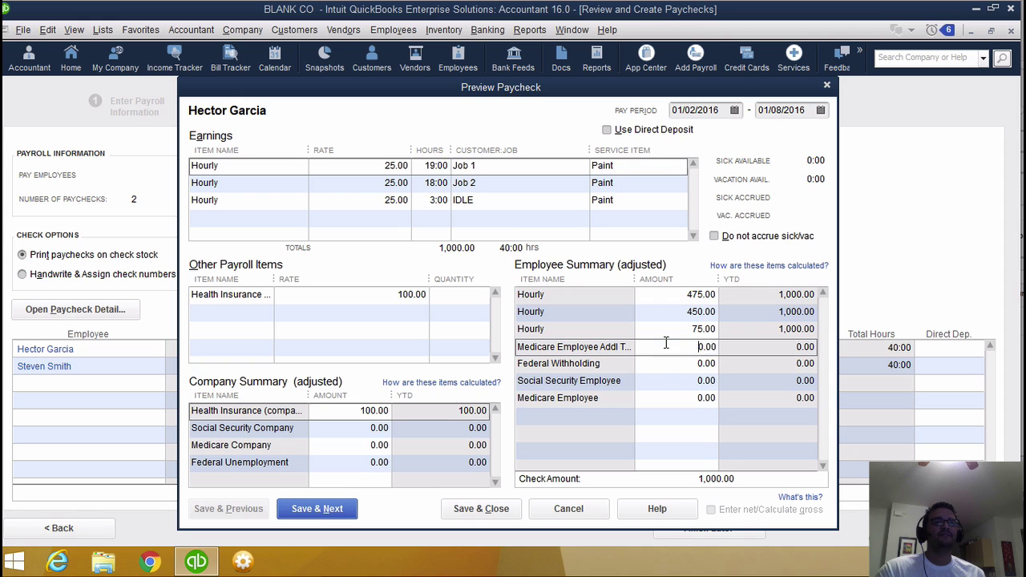
{"action": "left_click", "coordinate": [688, 363]}
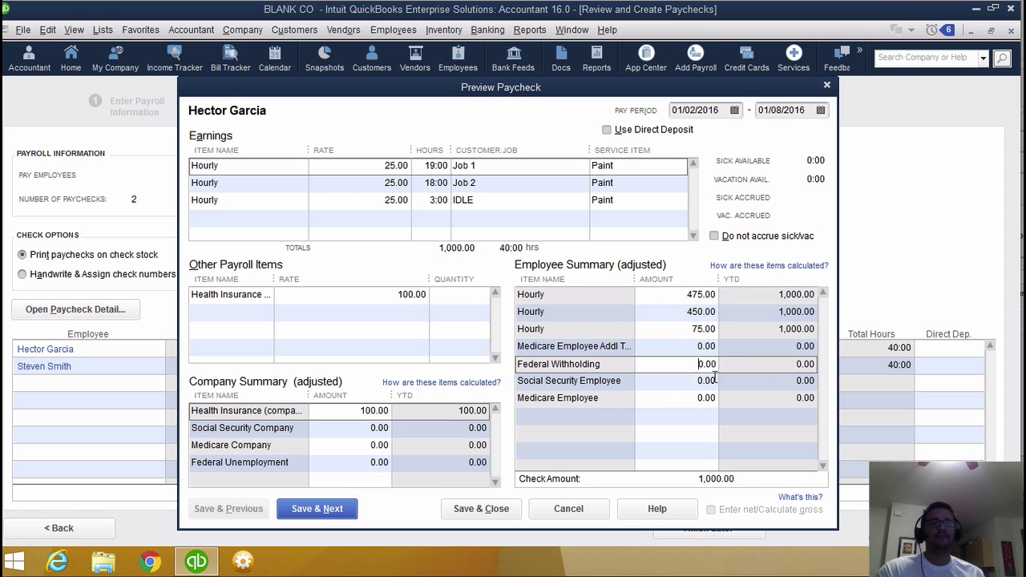
{"action": "key", "text": "Tab"}
{"action": "key", "text": "Tab"}
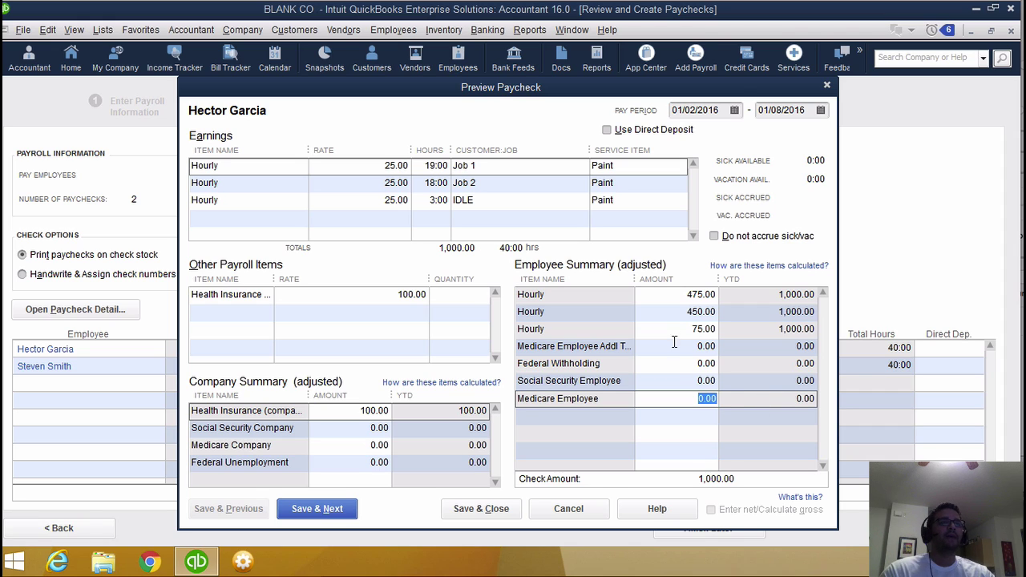
{"action": "left_click", "coordinate": [738, 364]}
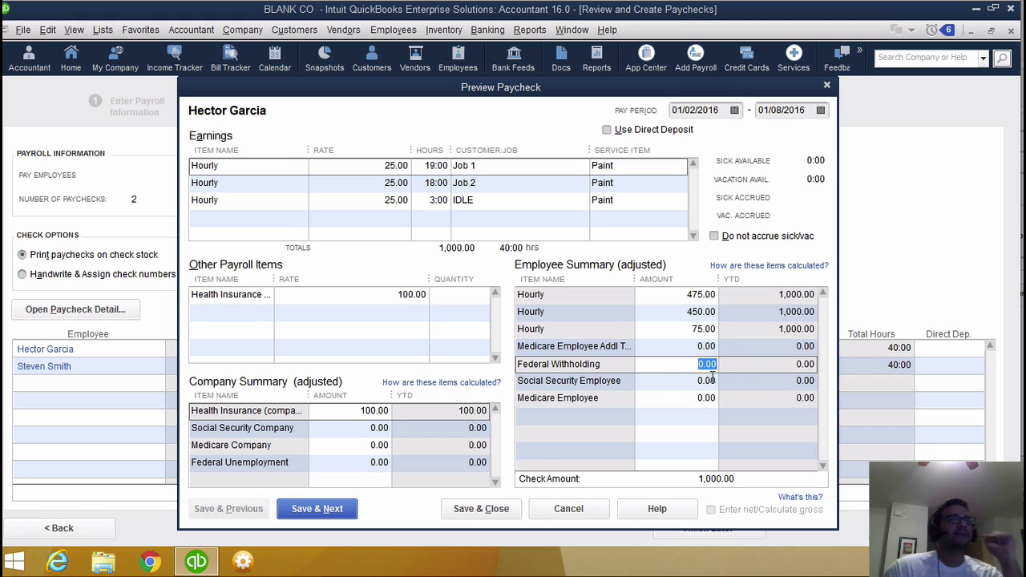
{"action": "left_click", "coordinate": [699, 380]}
{"action": "left_click", "coordinate": [698, 398]}
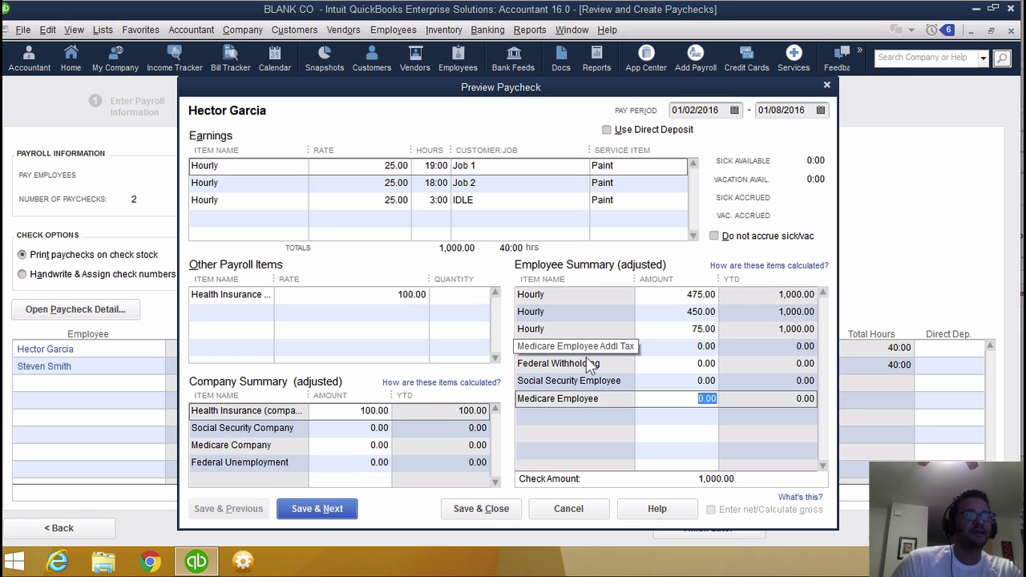
{"action": "left_click", "coordinate": [683, 364]}
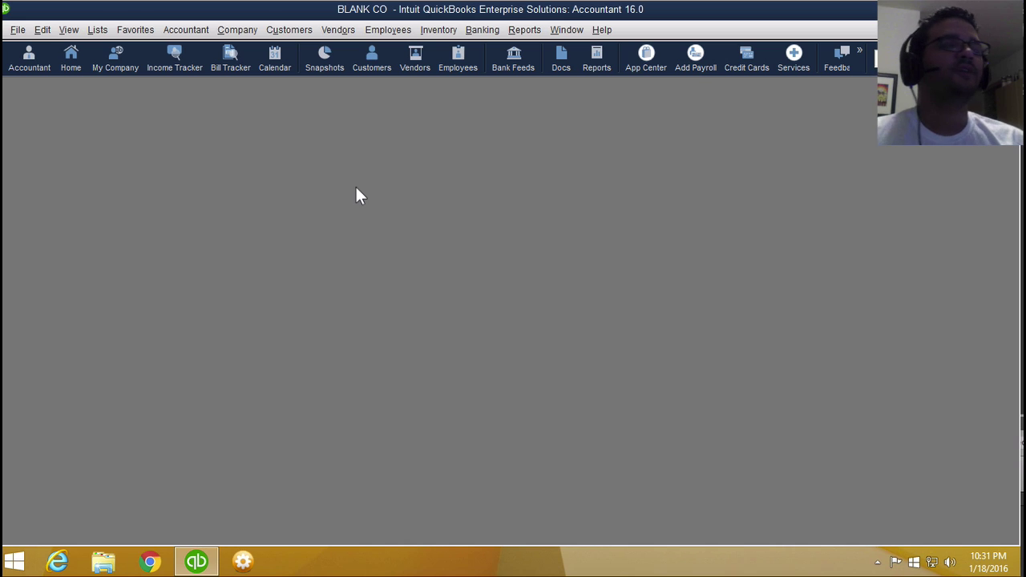
Step: Start a new payroll item from the Payroll Item List using Custom Setup
{"action": "left_click", "coordinate": [69, 29]}
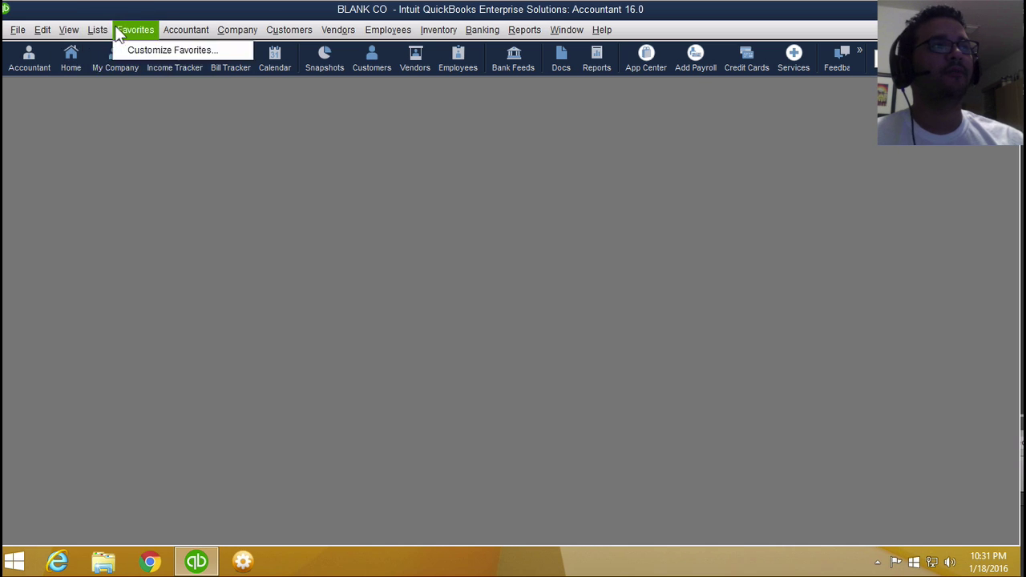
{"action": "mouse_move", "coordinate": [97, 29]}
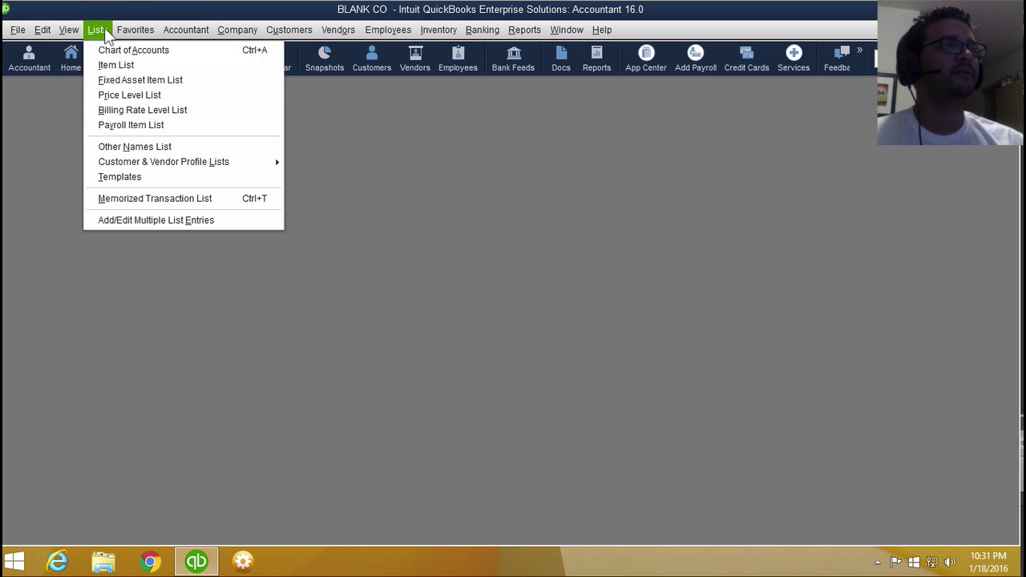
{"action": "left_click", "coordinate": [133, 127]}
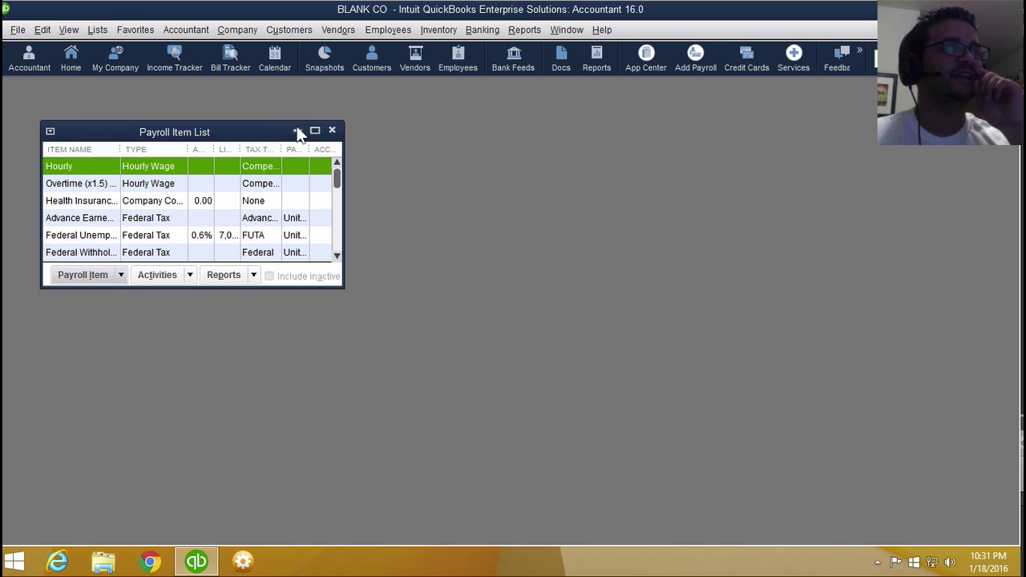
{"action": "left_click", "coordinate": [313, 130]}
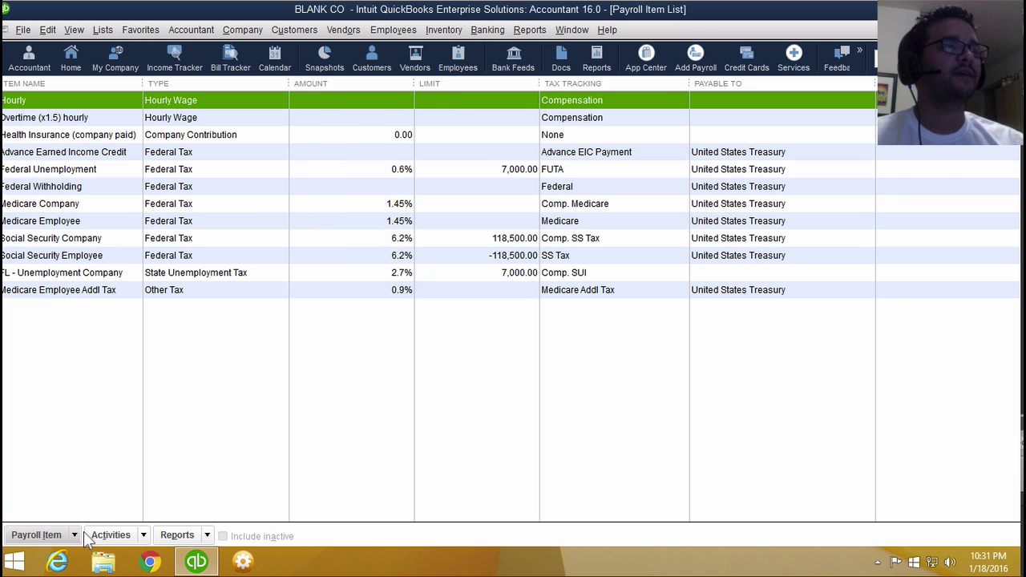
{"action": "left_click", "coordinate": [75, 536]}
{"action": "left_click", "coordinate": [28, 375]}
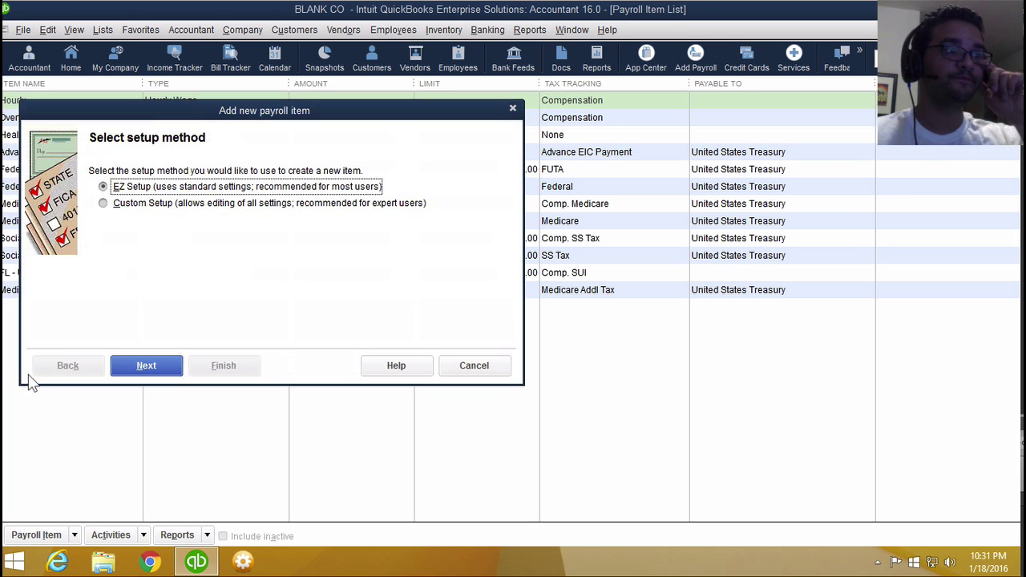
{"action": "left_click", "coordinate": [108, 205]}
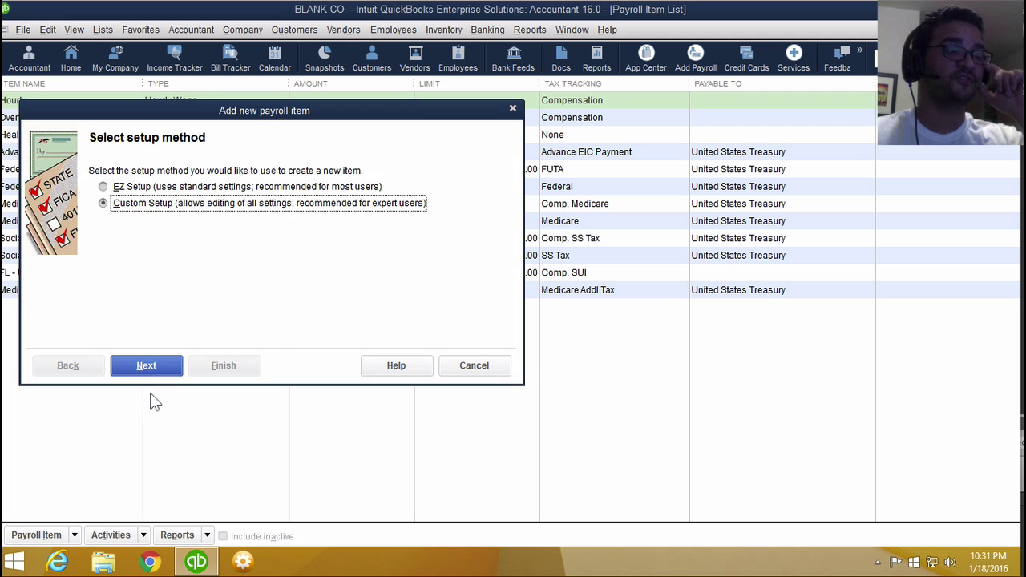
{"action": "left_click", "coordinate": [148, 368]}
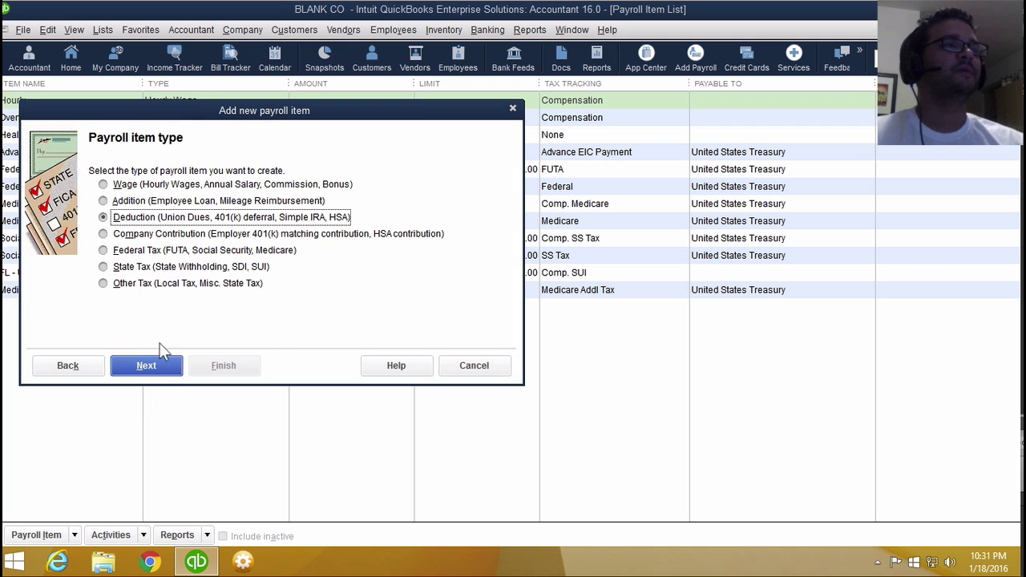
Step: Set the new item's type to Other Tax as a User-Defined Tax paid by the company
{"action": "left_click", "coordinate": [109, 287]}
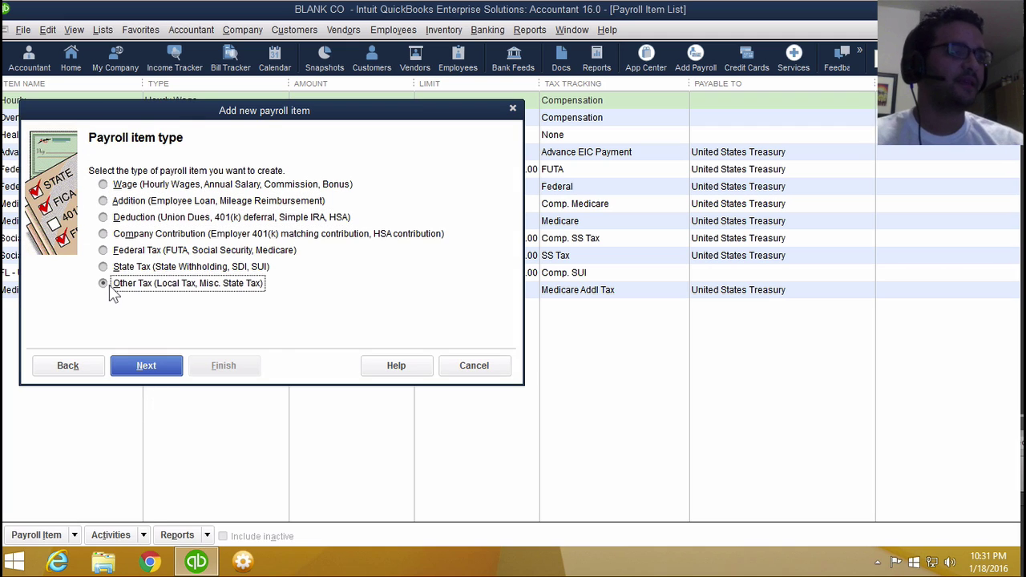
{"action": "left_click", "coordinate": [152, 365]}
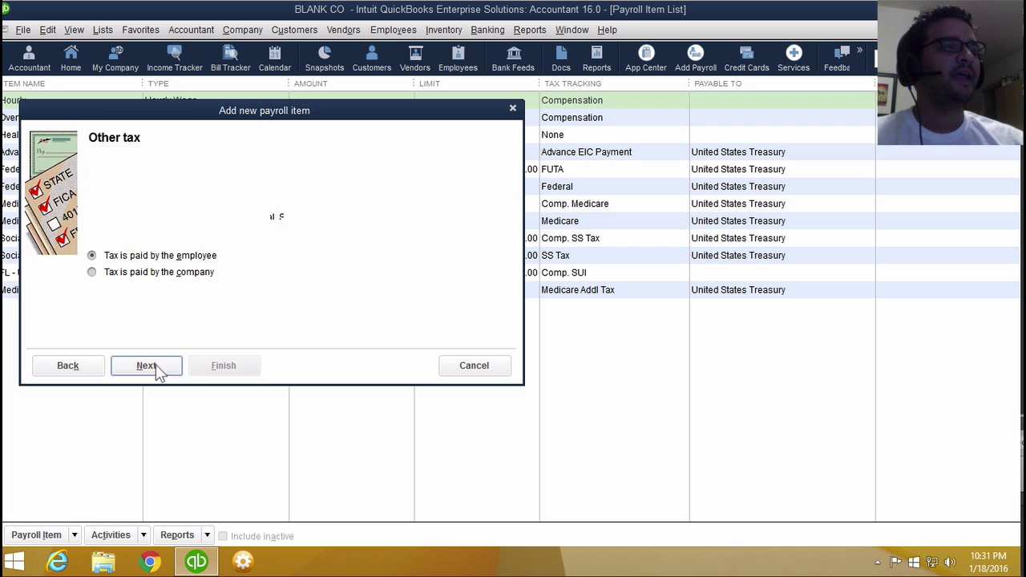
{"action": "left_click", "coordinate": [138, 218]}
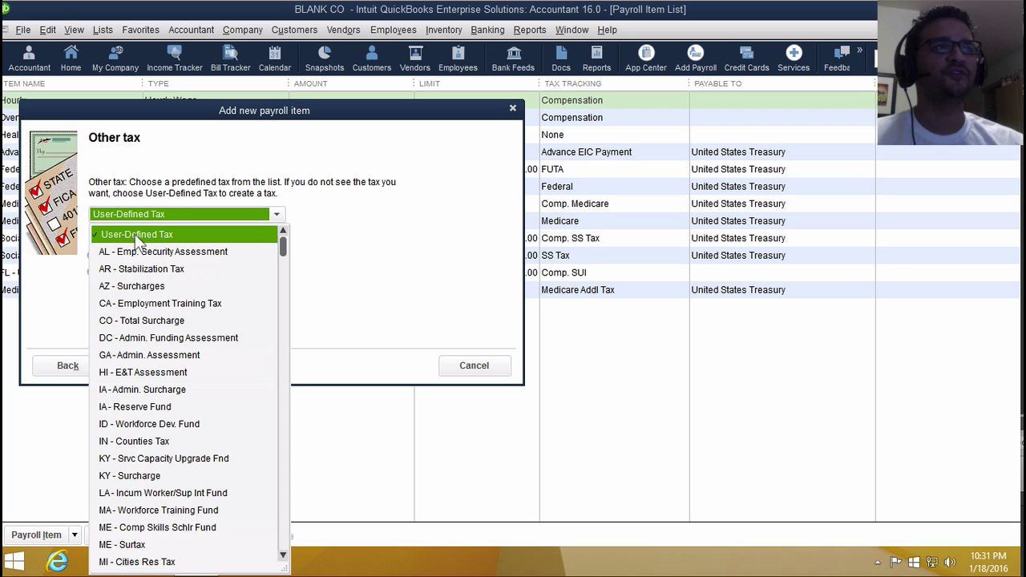
{"action": "left_click", "coordinate": [138, 236]}
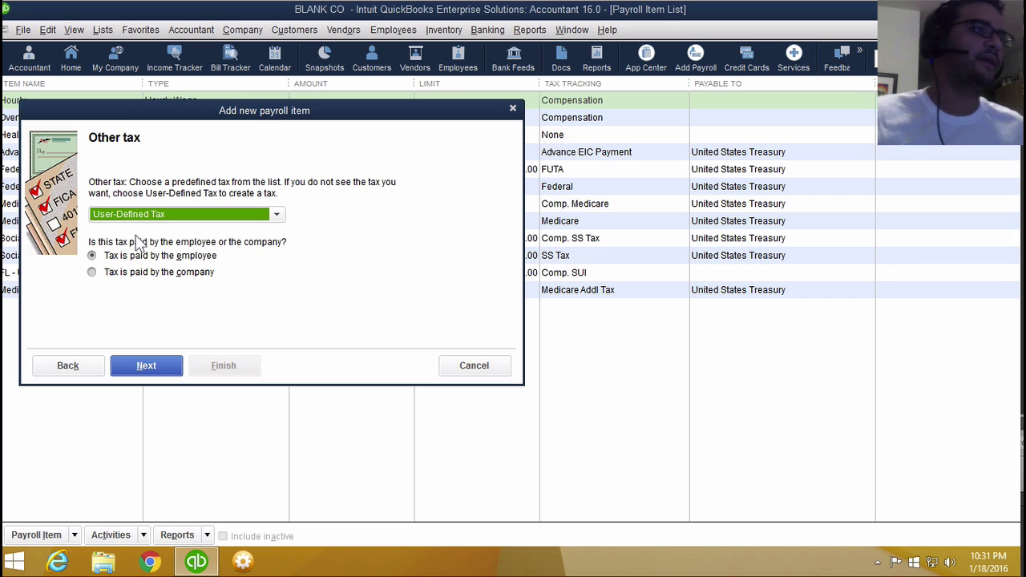
{"action": "left_click", "coordinate": [134, 273]}
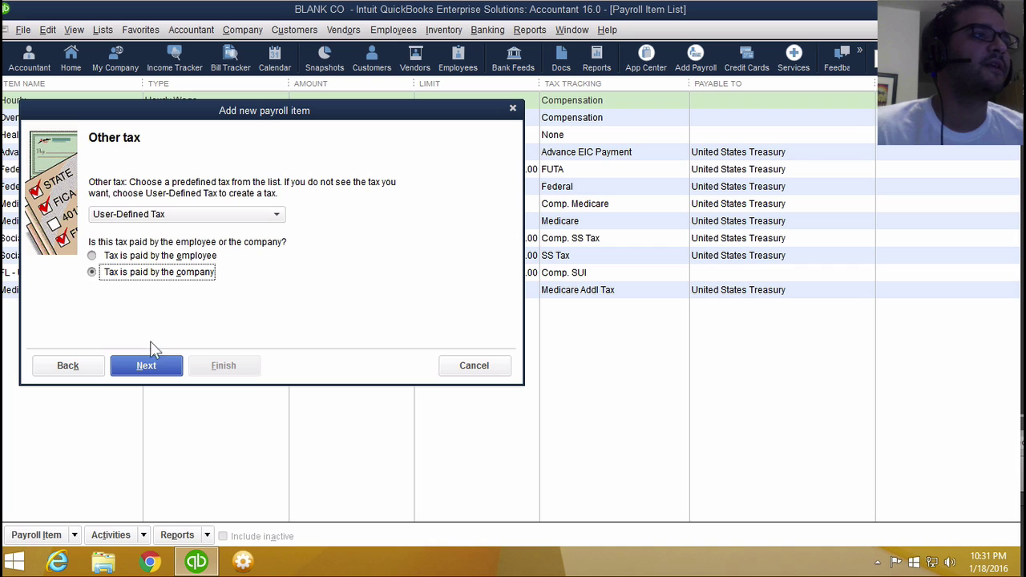
{"action": "left_click", "coordinate": [125, 366]}
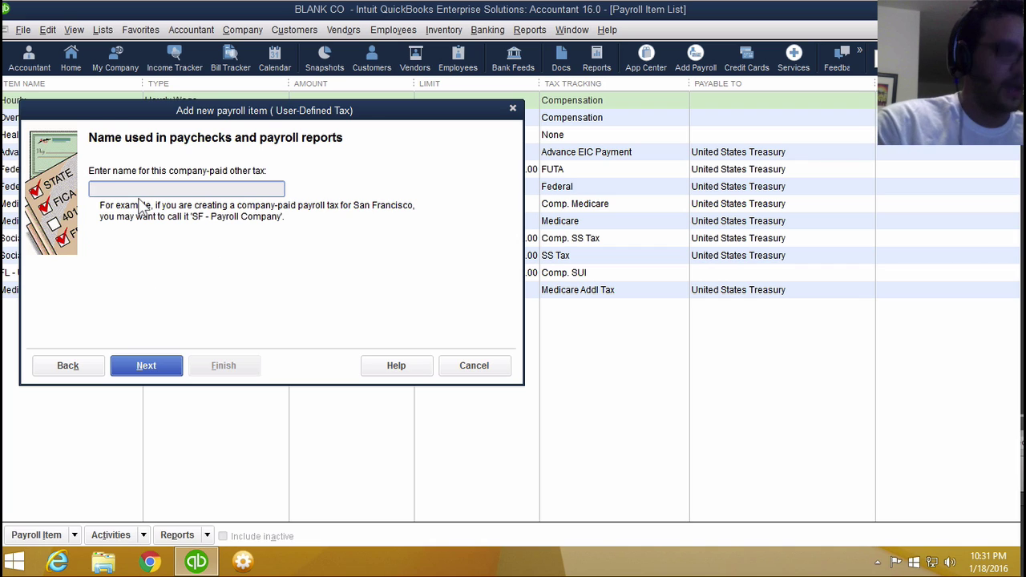
Step: Name the company-paid tax "Comp paid taxes+ WC"
{"action": "type", "text": "arts"}
{"action": "key", "text": "BackSpace"}
{"action": "key", "text": "BackSpace"}
{"action": "key", "text": "BackSpace"}
{"action": "key", "text": "BackSpace"}
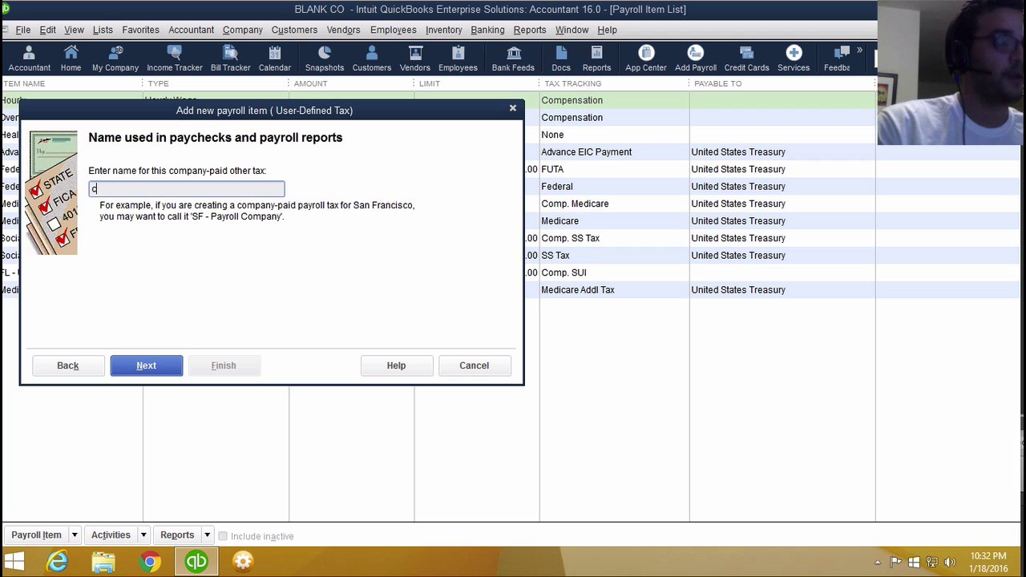
{"action": "type", "text": "Com"}
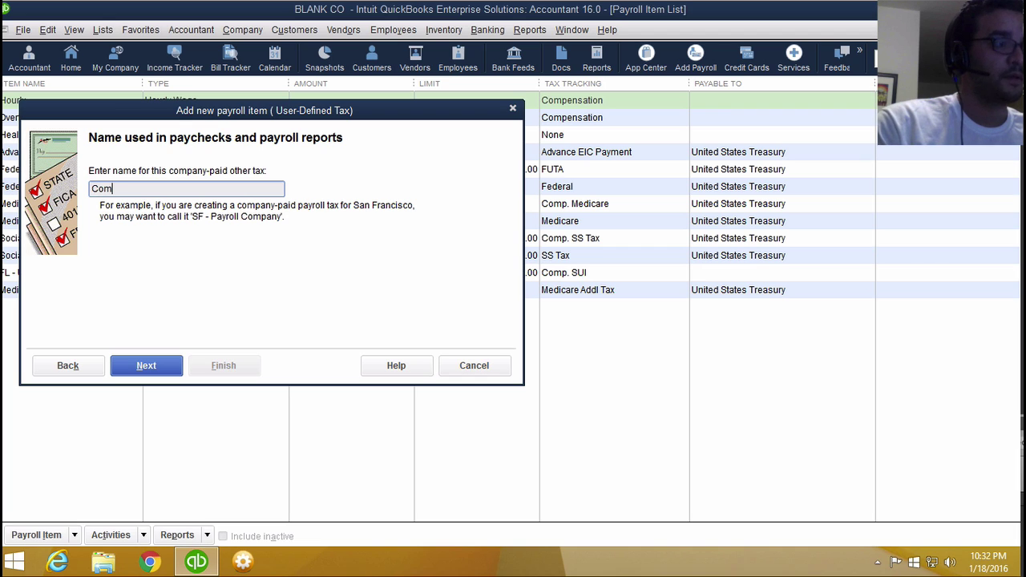
{"action": "type", "text": "p paid taxes"}
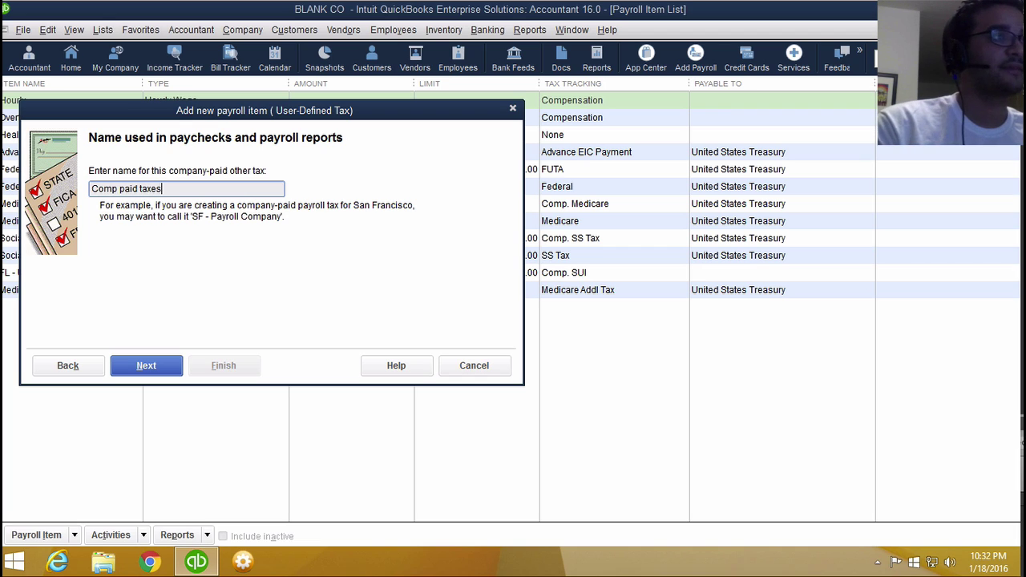
{"action": "type", "text": "+ W"}
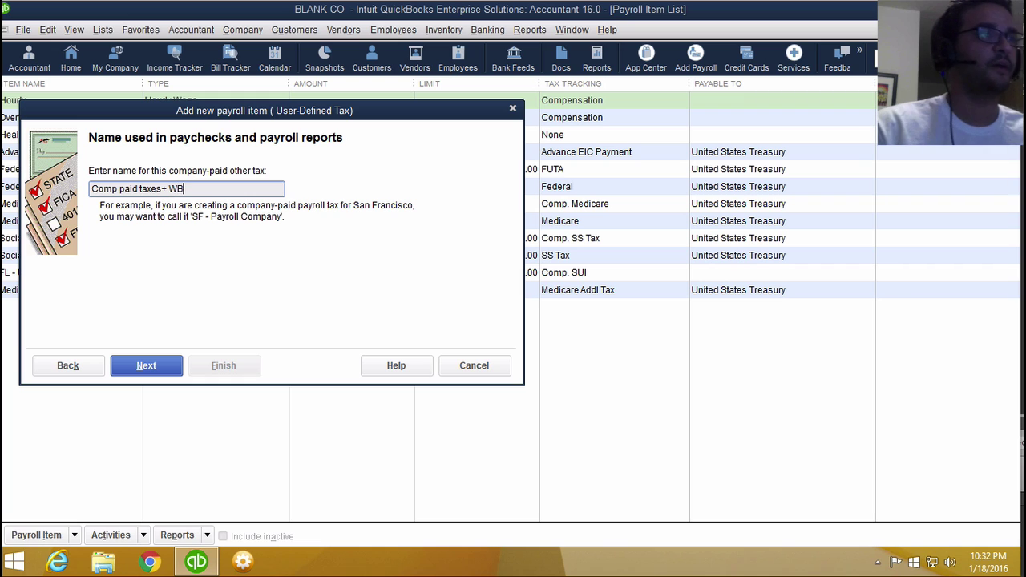
{"action": "type", "text": "C"}
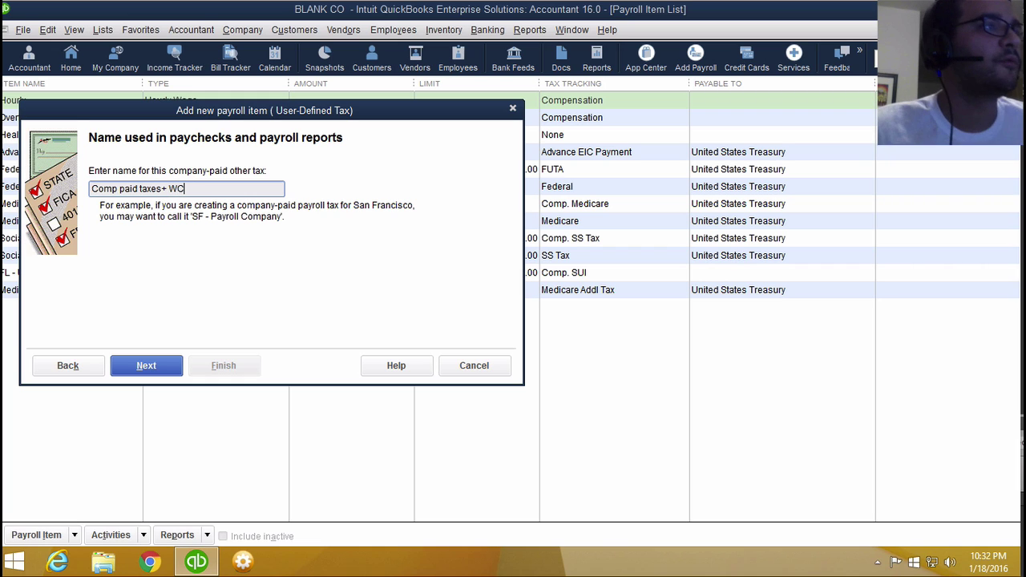
{"action": "left_click", "coordinate": [137, 362]}
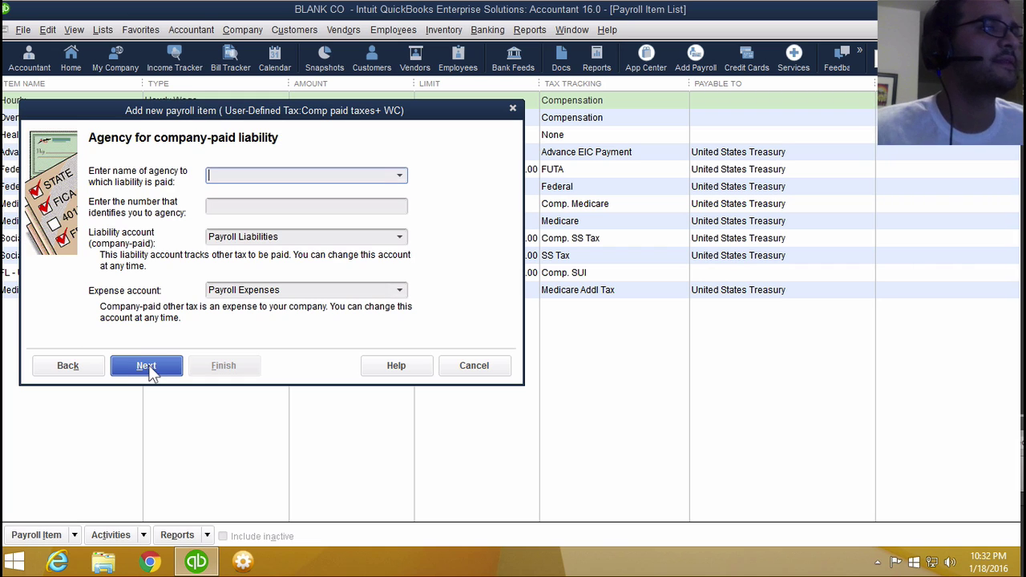
Step: Set the tax's liability account to Payroll Expenses and accept the same account type for liability and expense
{"action": "left_click", "coordinate": [257, 242]}
{"action": "type", "text": "Payrol"}
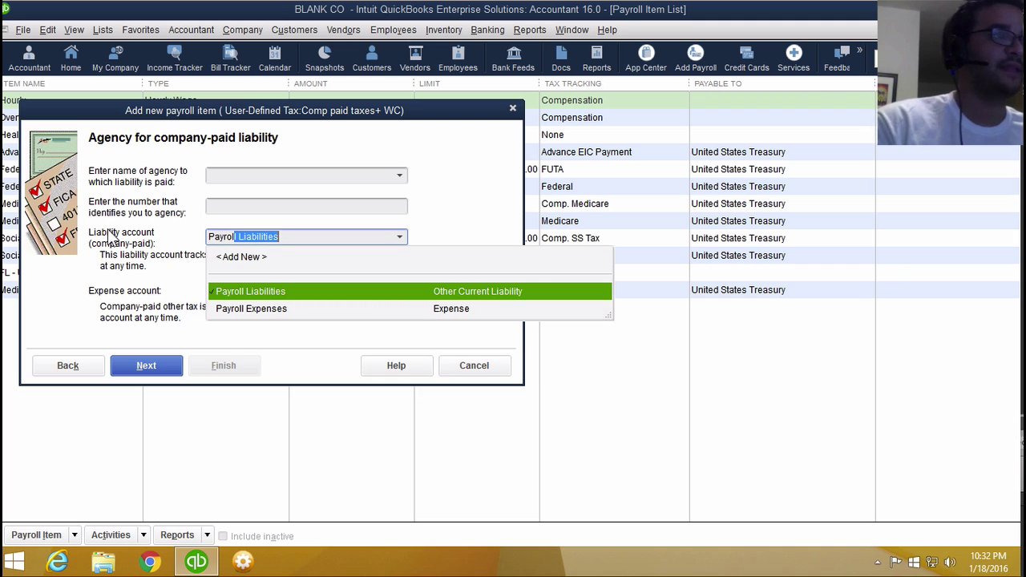
{"action": "left_click", "coordinate": [241, 309]}
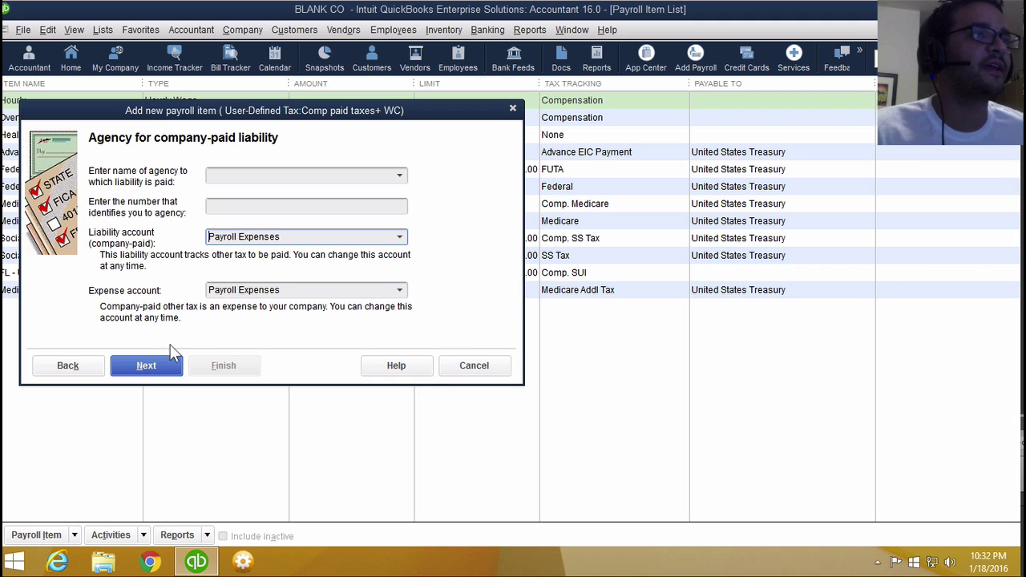
{"action": "left_click", "coordinate": [158, 374]}
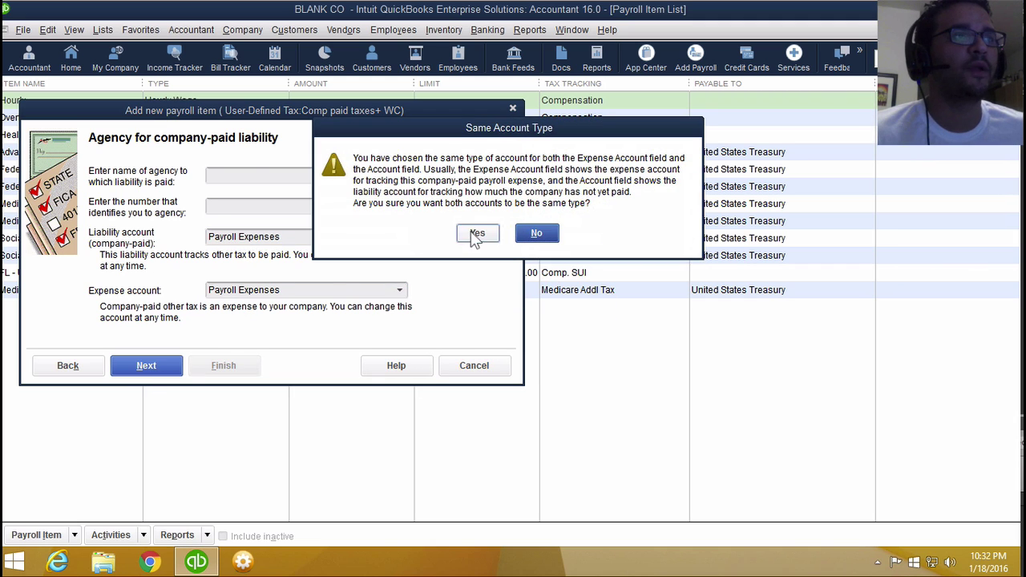
{"action": "left_click", "coordinate": [476, 234]}
{"action": "left_click", "coordinate": [161, 371]}
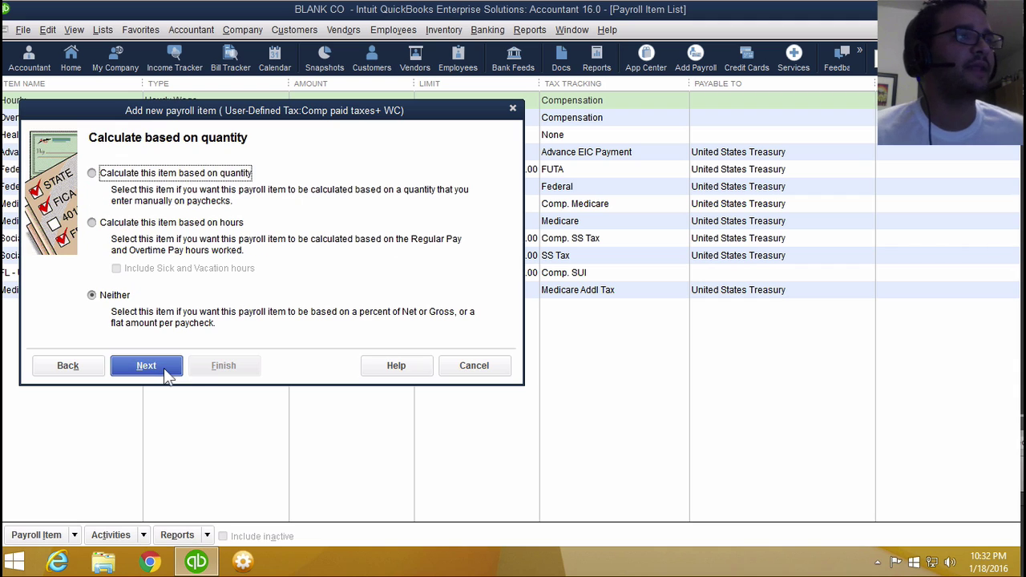
Step: Finish the tax item with Neither as its calculation basis and the default taxable compensation, and leave the item list
{"action": "left_click", "coordinate": [165, 367]}
{"action": "left_click", "coordinate": [164, 367]}
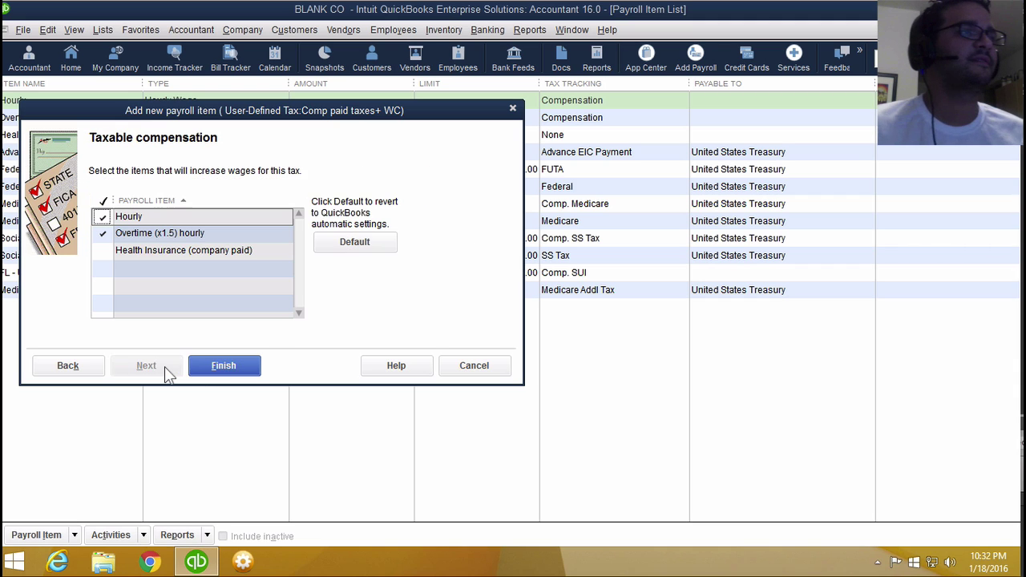
{"action": "left_click", "coordinate": [230, 372]}
{"action": "key", "text": "Escape"}
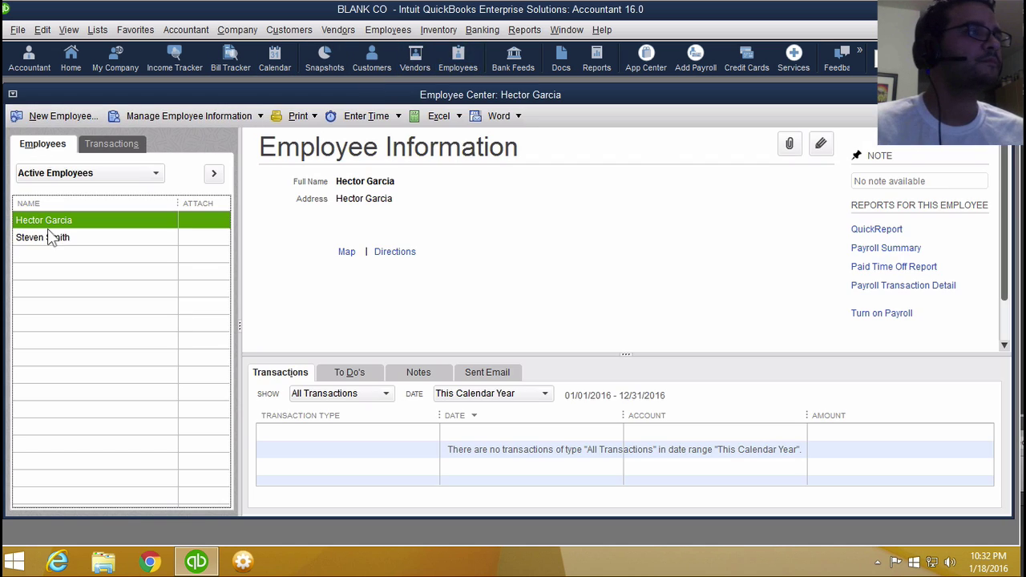
Step: Add the "Comp paid taxes+ WC" item to the other taxes in the first listed employee's payroll information
{"action": "right_click", "coordinate": [50, 222]}
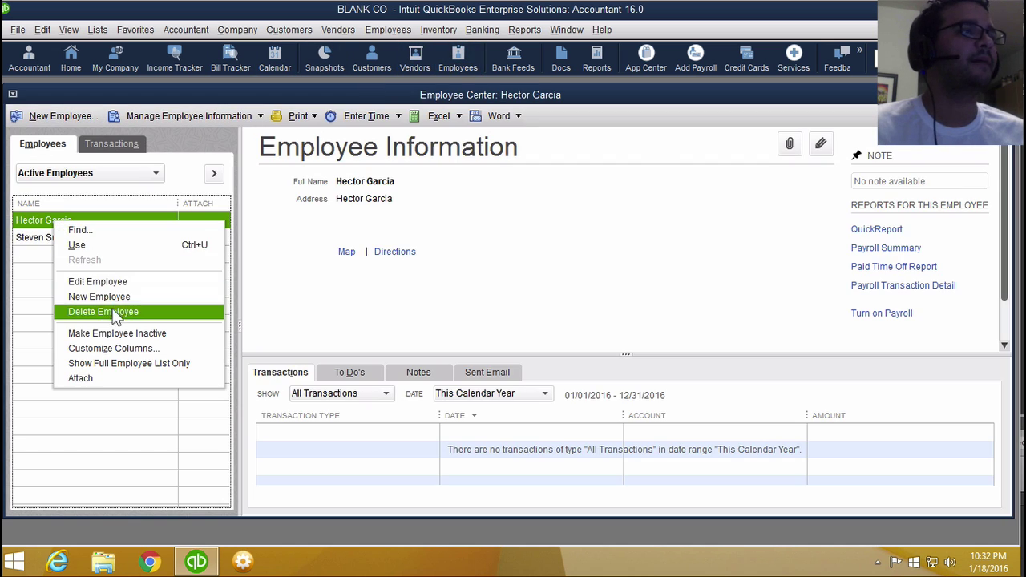
{"action": "left_click", "coordinate": [117, 282]}
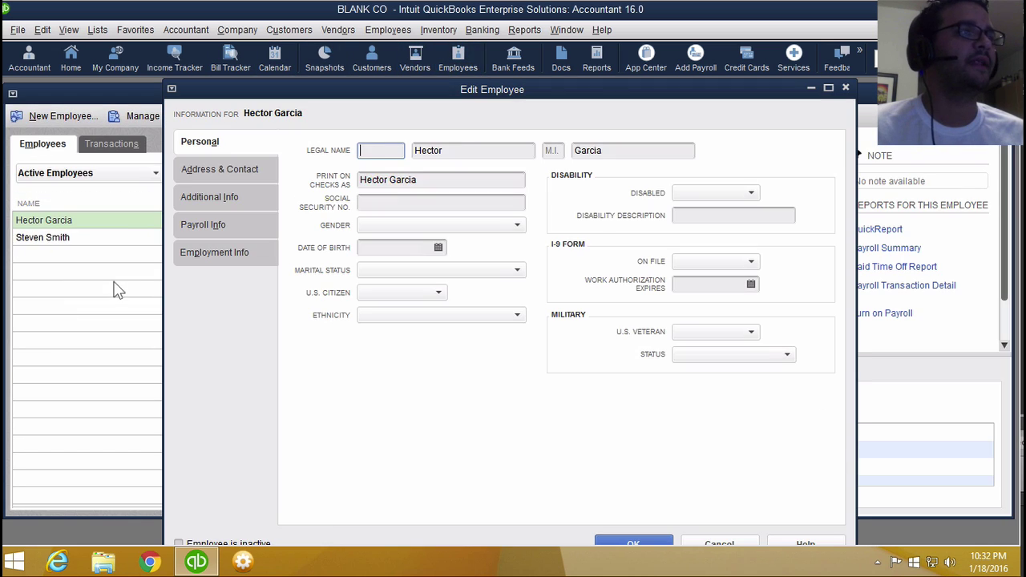
{"action": "left_click", "coordinate": [210, 226]}
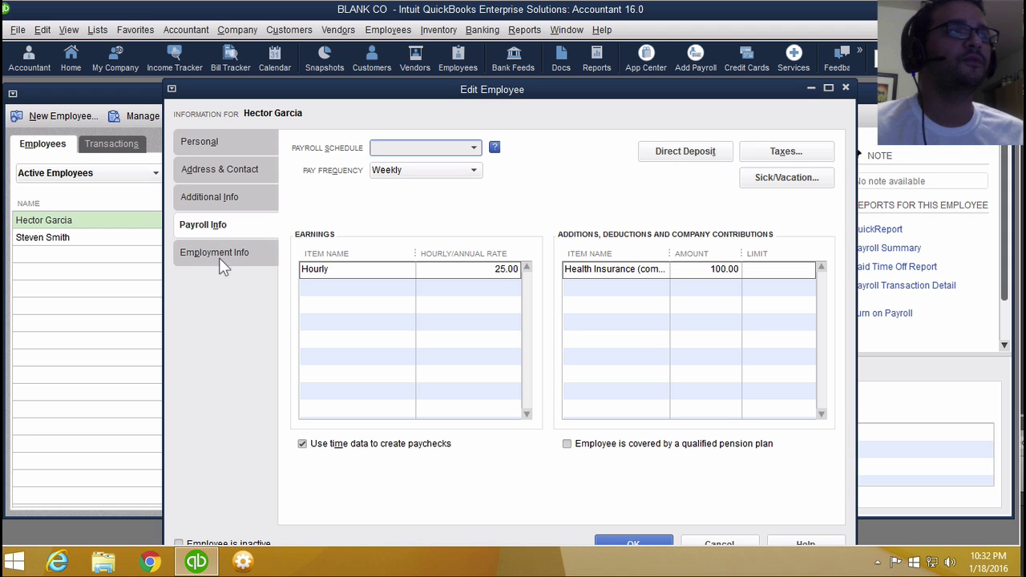
{"action": "left_click", "coordinate": [781, 154]}
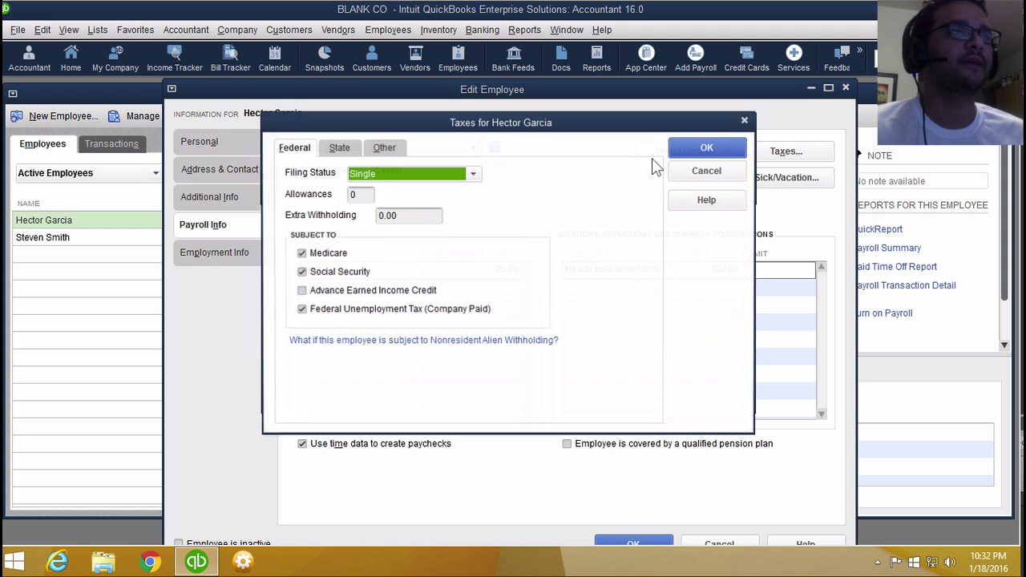
{"action": "left_click", "coordinate": [385, 151]}
{"action": "left_click", "coordinate": [376, 218]}
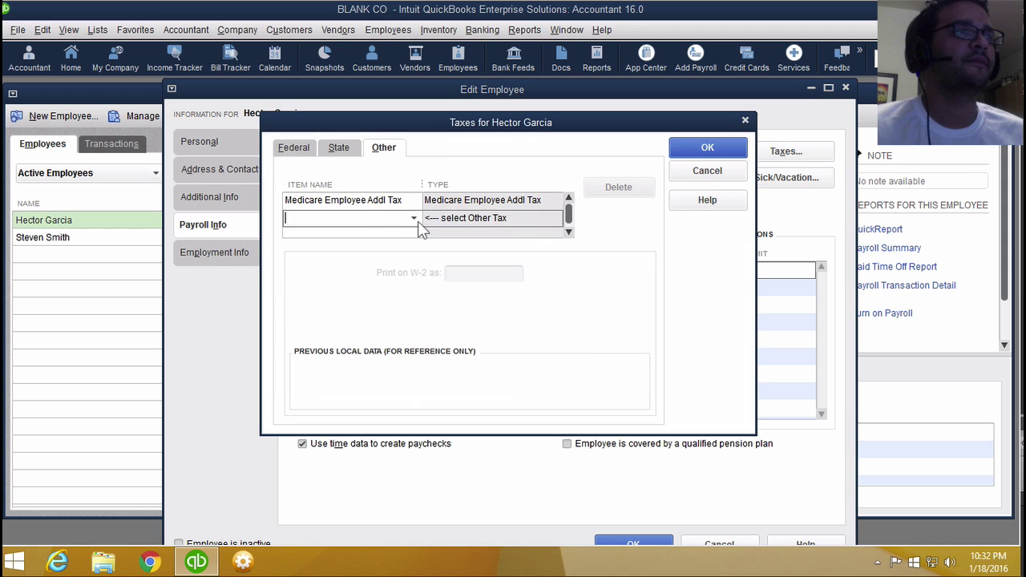
{"action": "left_click", "coordinate": [415, 220]}
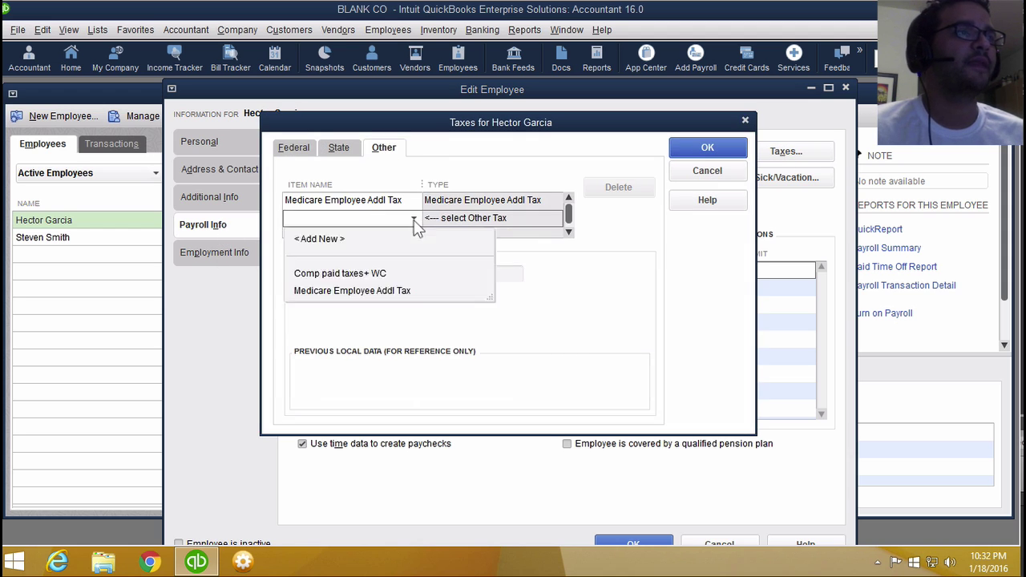
{"action": "left_click", "coordinate": [372, 279]}
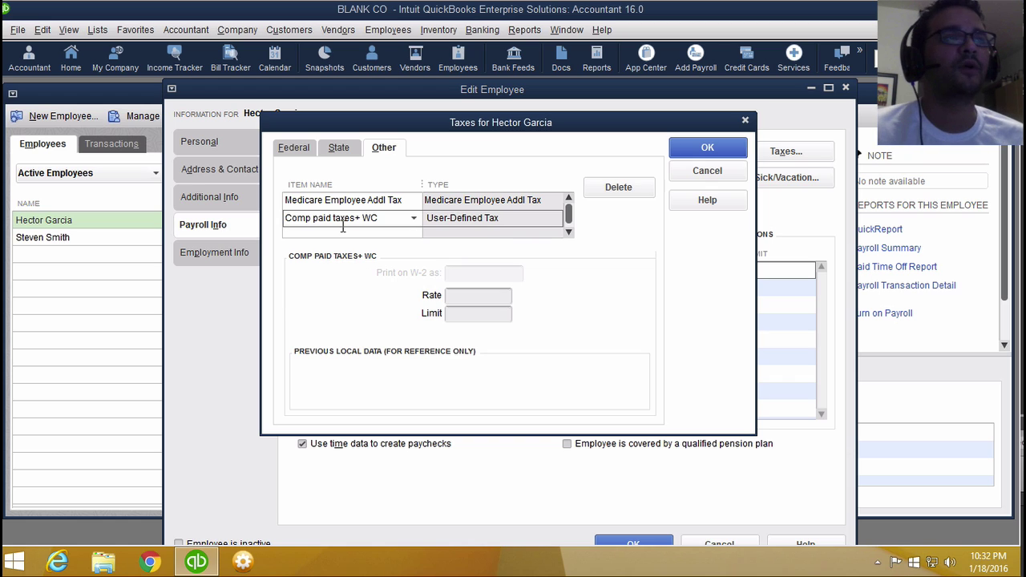
Step: Set the first employee's "Comp paid taxes+ WC" rate to 18%
{"action": "left_click", "coordinate": [478, 296]}
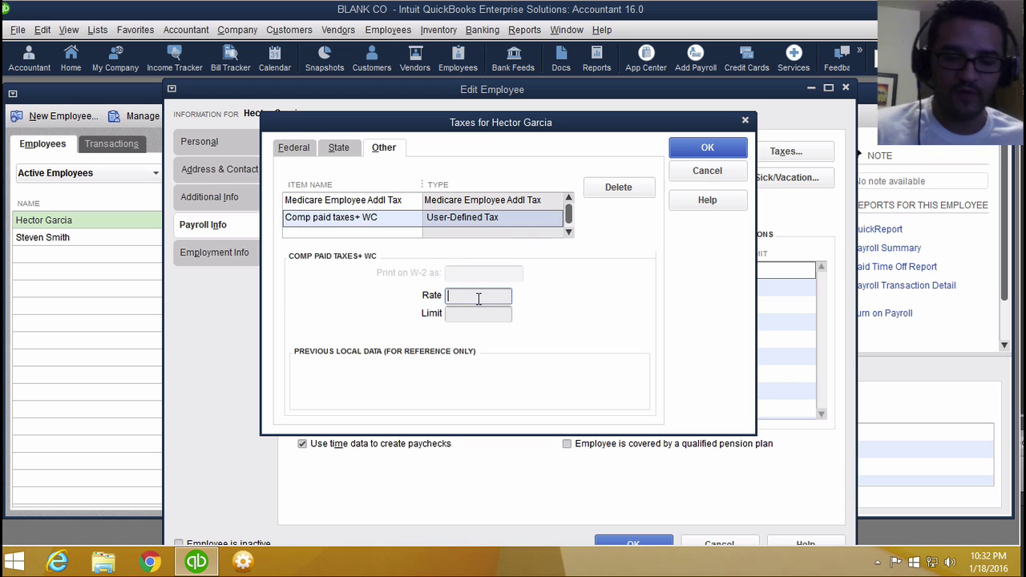
{"action": "type", "text": "18"}
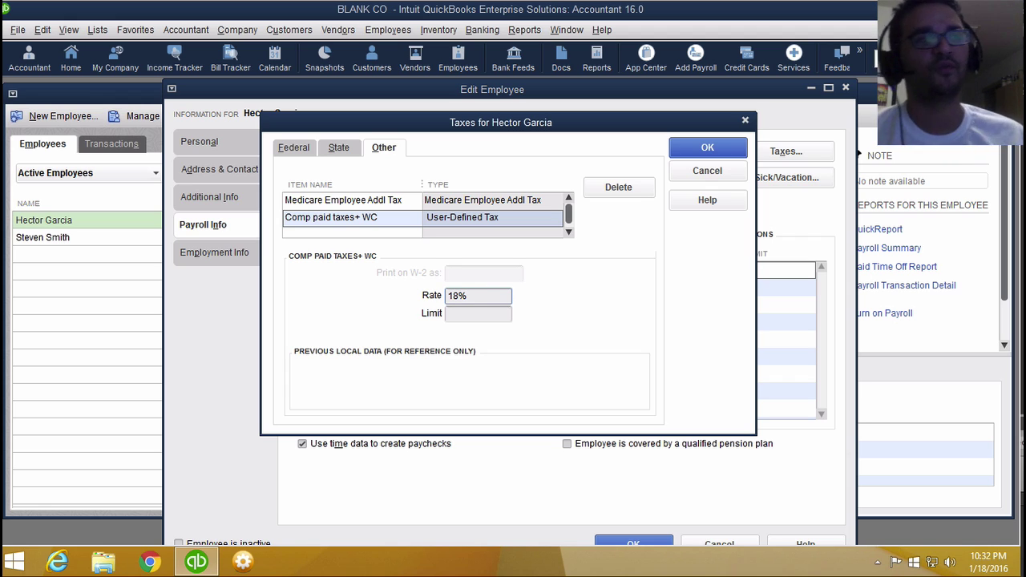
{"action": "left_click_drag", "start_coordinate": [497, 295], "coordinate": [361, 296]}
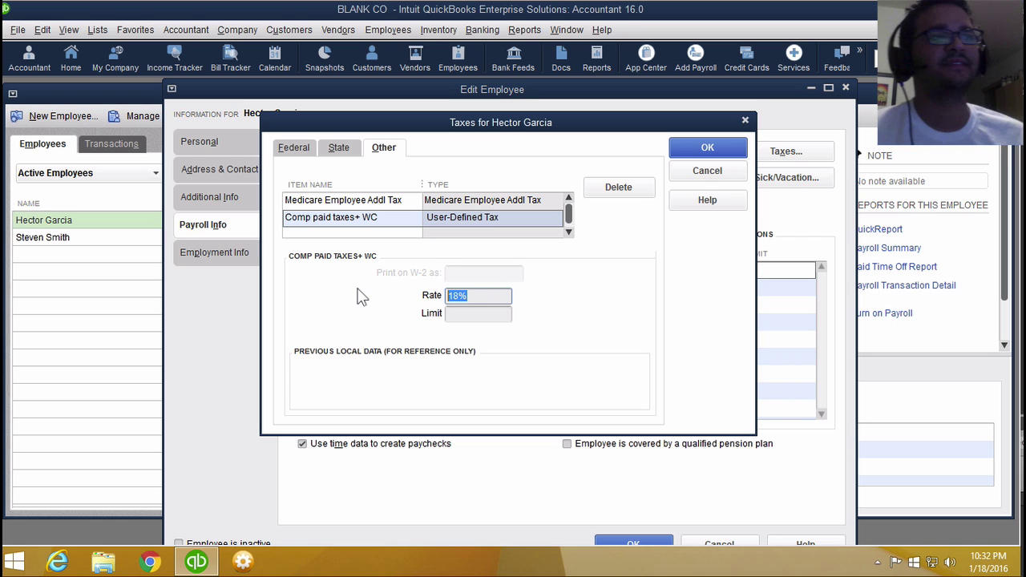
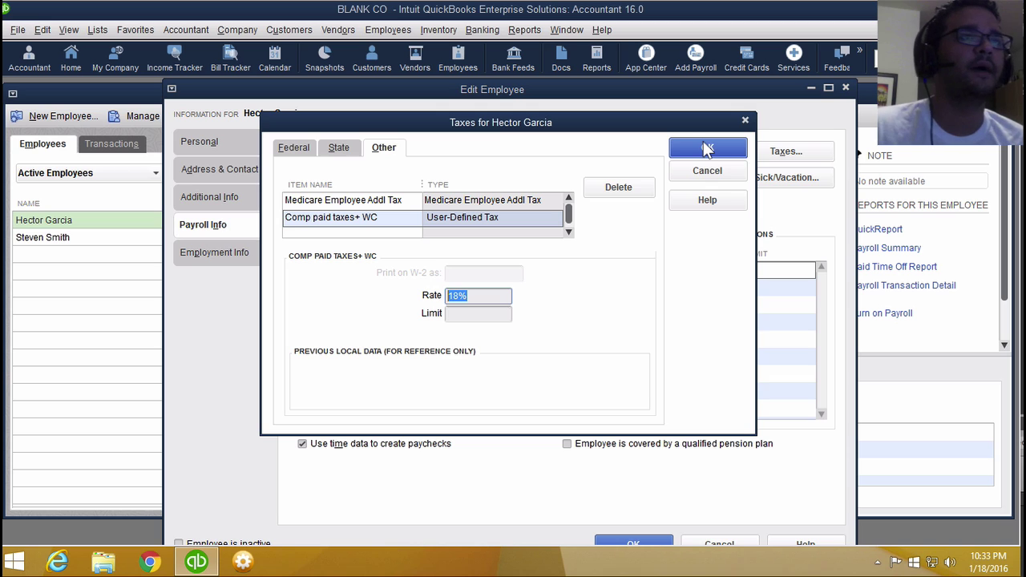
Step: Save the first employee's tax setup and record, leaving State Worked and State Subject to Withholding at none
{"action": "left_click", "coordinate": [706, 150]}
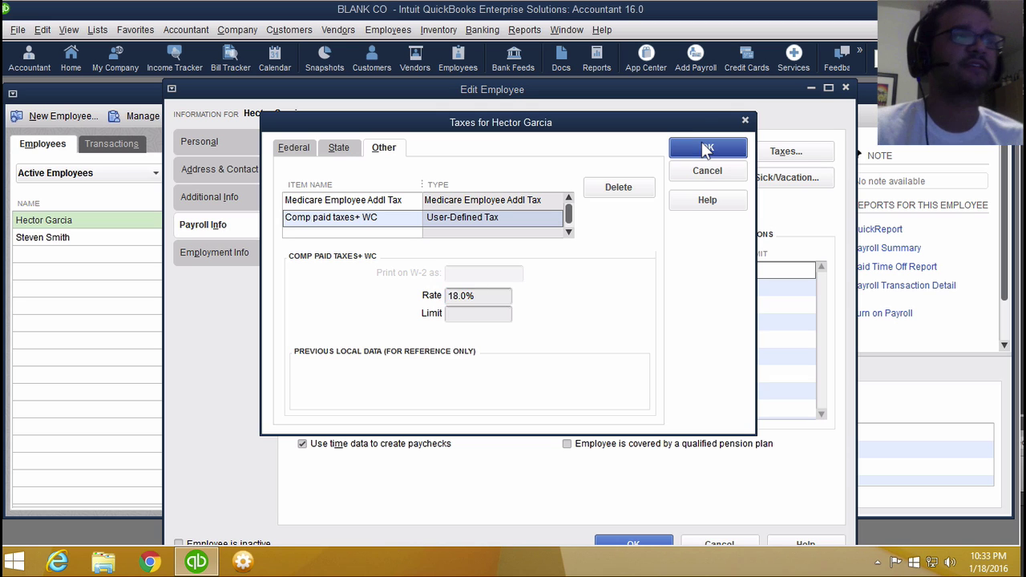
{"action": "left_click", "coordinate": [457, 330]}
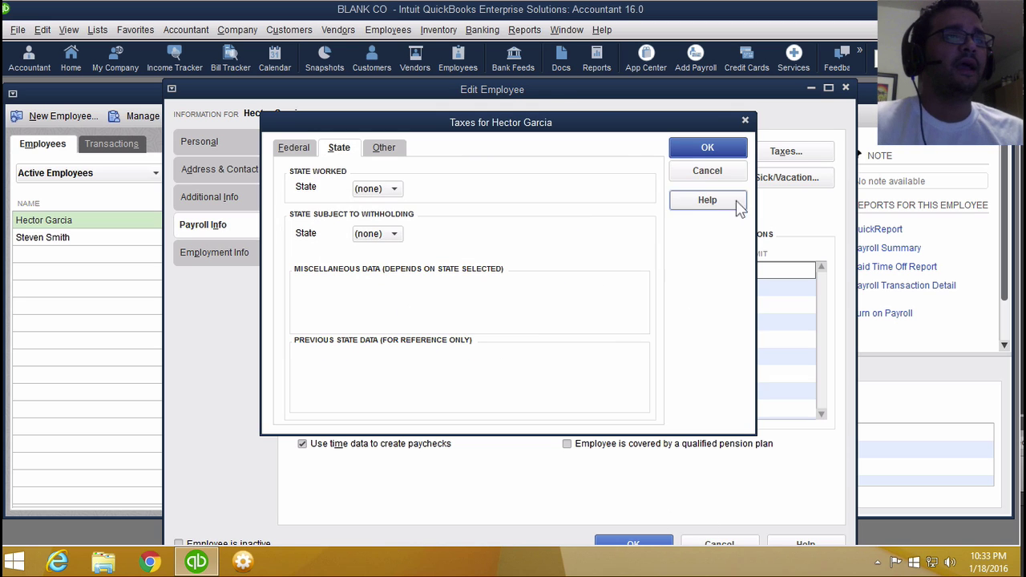
{"action": "left_click", "coordinate": [684, 146]}
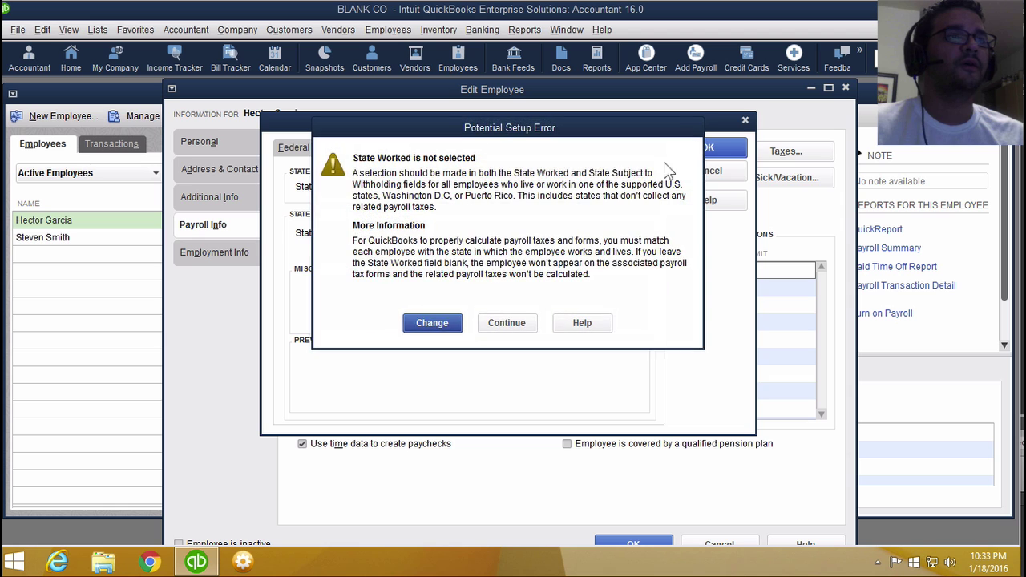
{"action": "left_click", "coordinate": [439, 323]}
{"action": "left_click", "coordinate": [705, 152]}
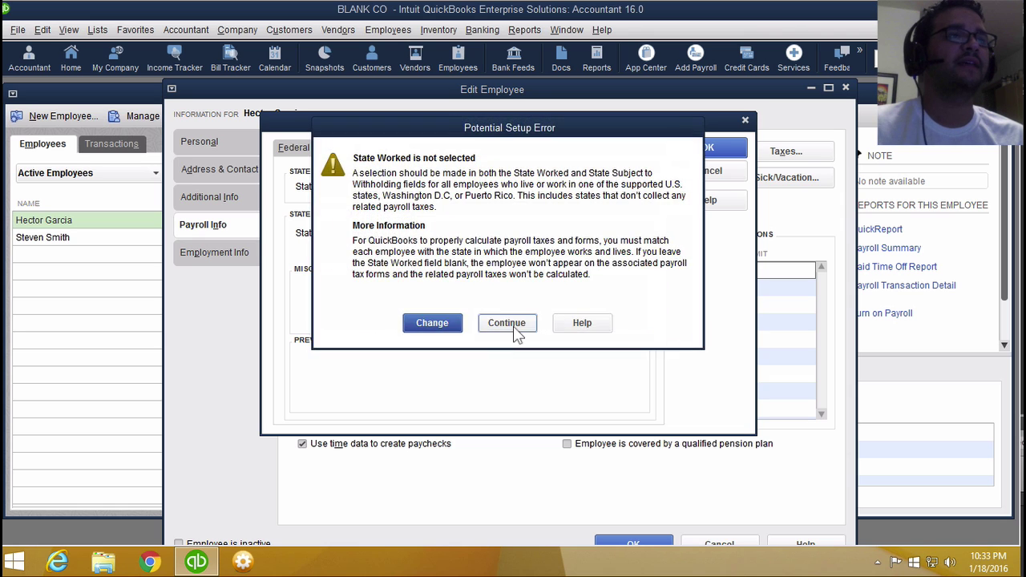
{"action": "left_click", "coordinate": [511, 324]}
{"action": "left_click", "coordinate": [633, 542]}
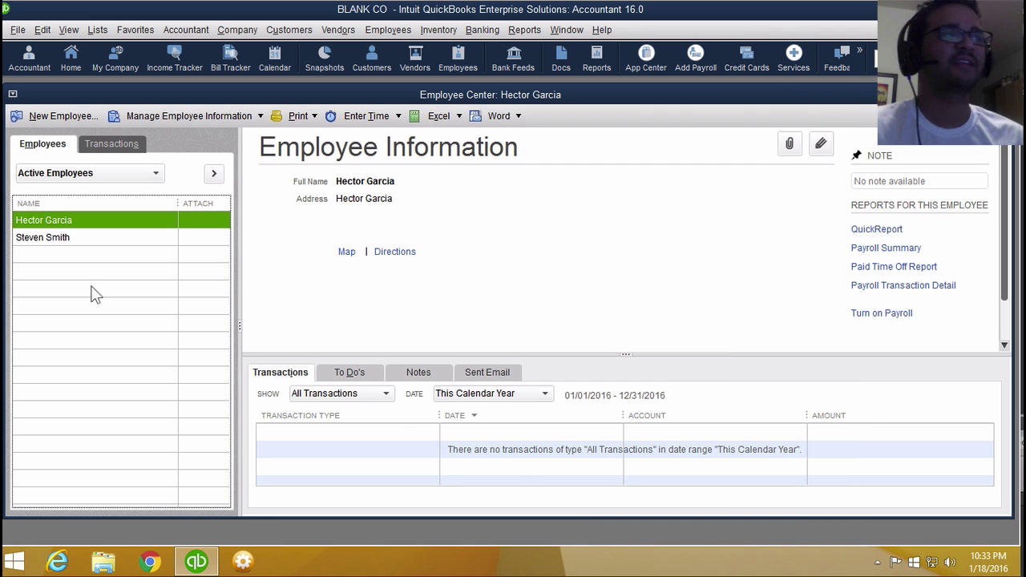
Step: Add the "Comp paid taxes+ WC" item to the other taxes in the second listed employee's payroll information
{"action": "right_click", "coordinate": [46, 240]}
{"action": "left_click", "coordinate": [75, 301]}
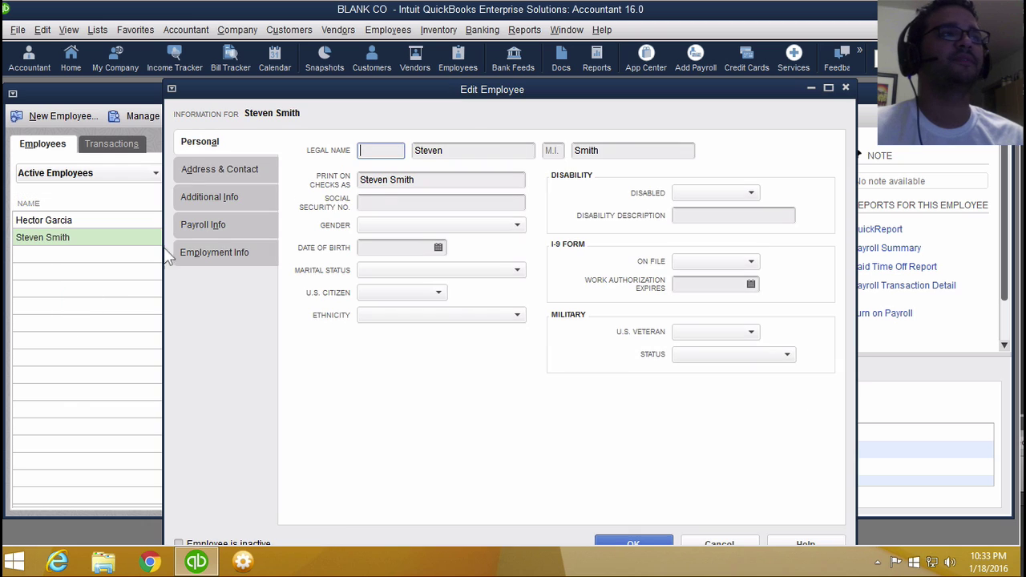
{"action": "left_click", "coordinate": [203, 225]}
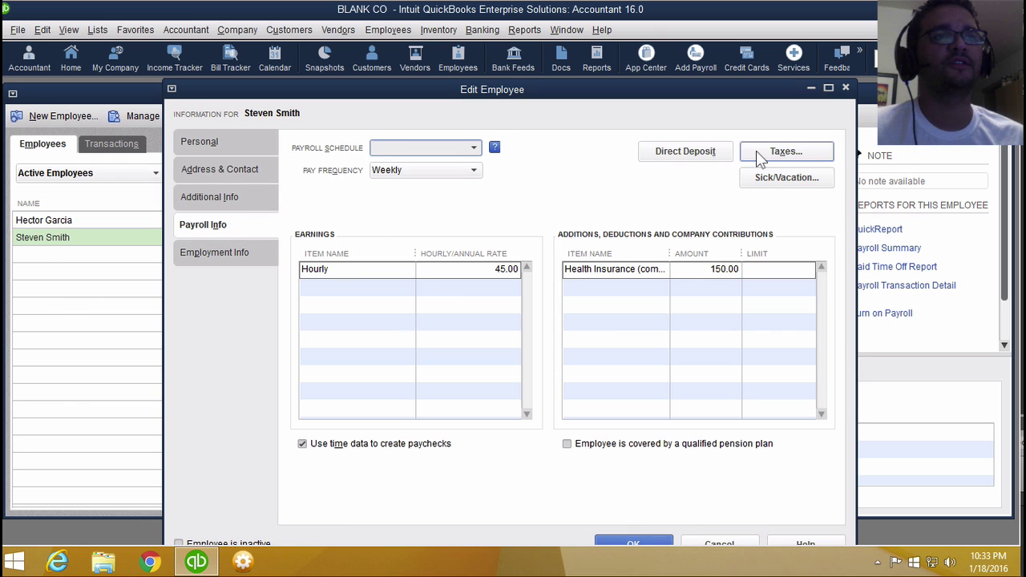
{"action": "left_click", "coordinate": [785, 151]}
{"action": "left_click", "coordinate": [383, 150]}
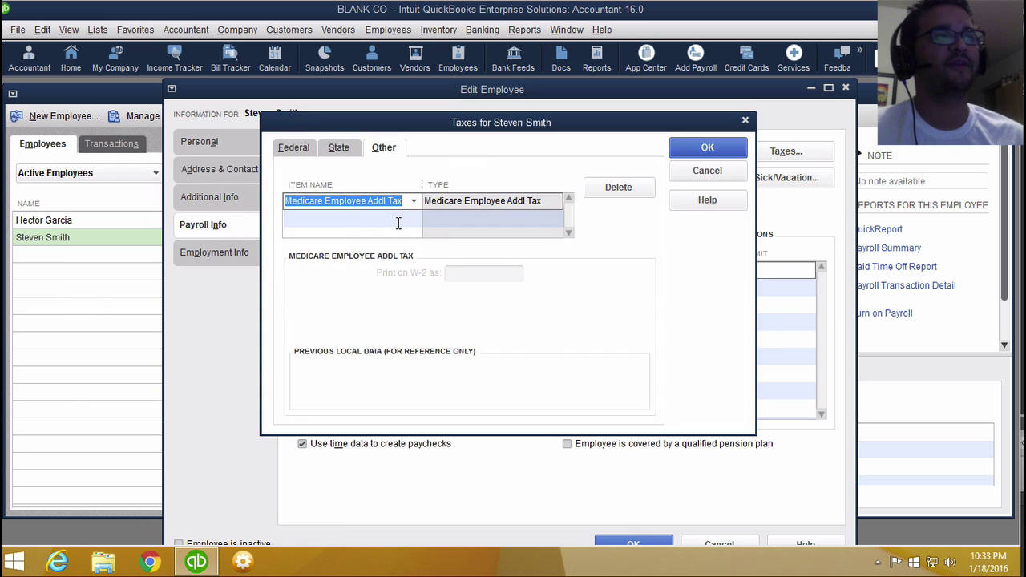
{"action": "left_click", "coordinate": [399, 219]}
{"action": "left_click", "coordinate": [414, 218]}
{"action": "left_click", "coordinate": [347, 273]}
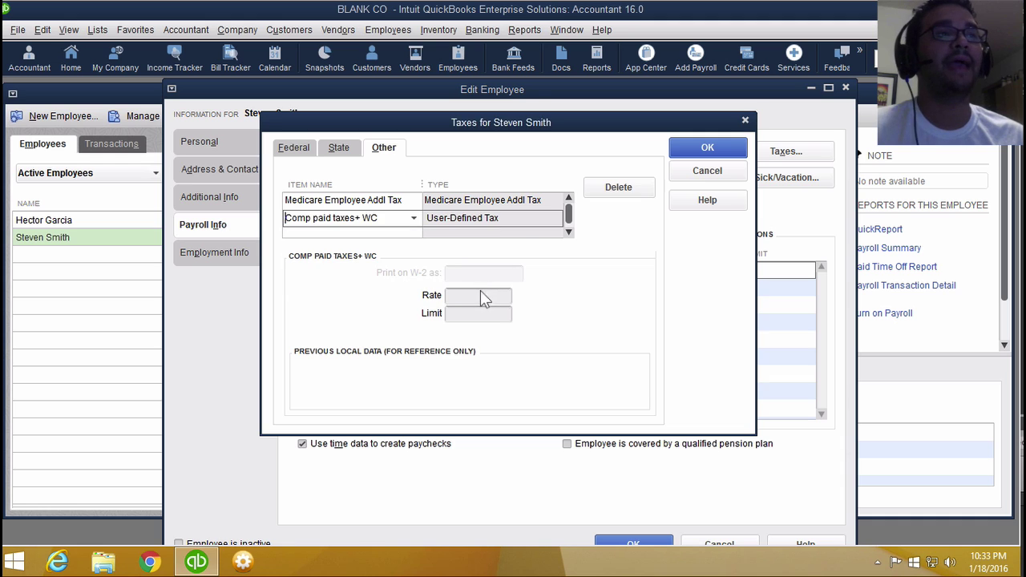
Step: Set the second employee's "Comp paid taxes+ WC" rate to 18% and save the record without selecting a state
{"action": "left_click", "coordinate": [480, 291]}
{"action": "type", "text": "18.0"}
{"action": "type", "text": "%"}
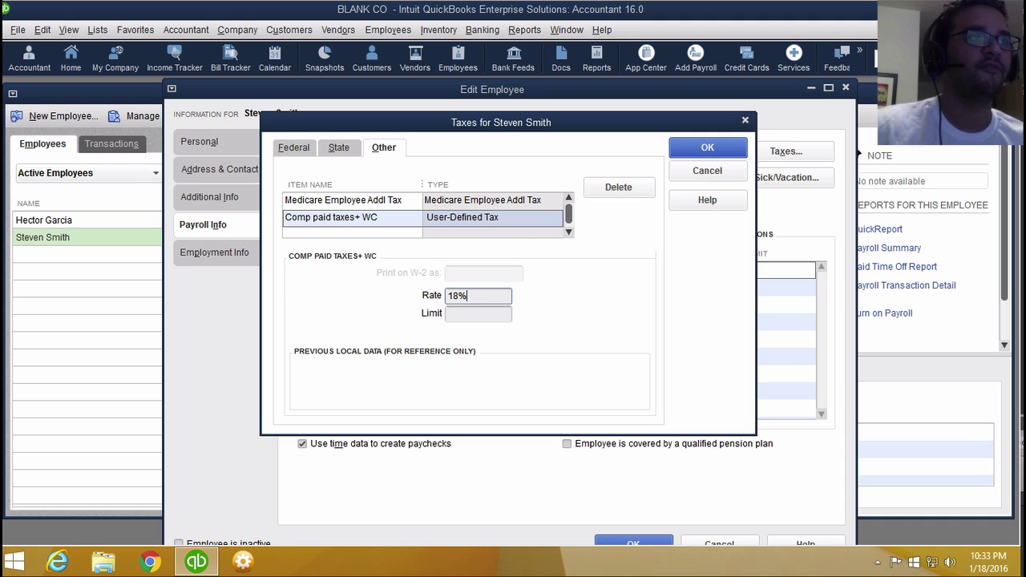
{"action": "left_click", "coordinate": [706, 148]}
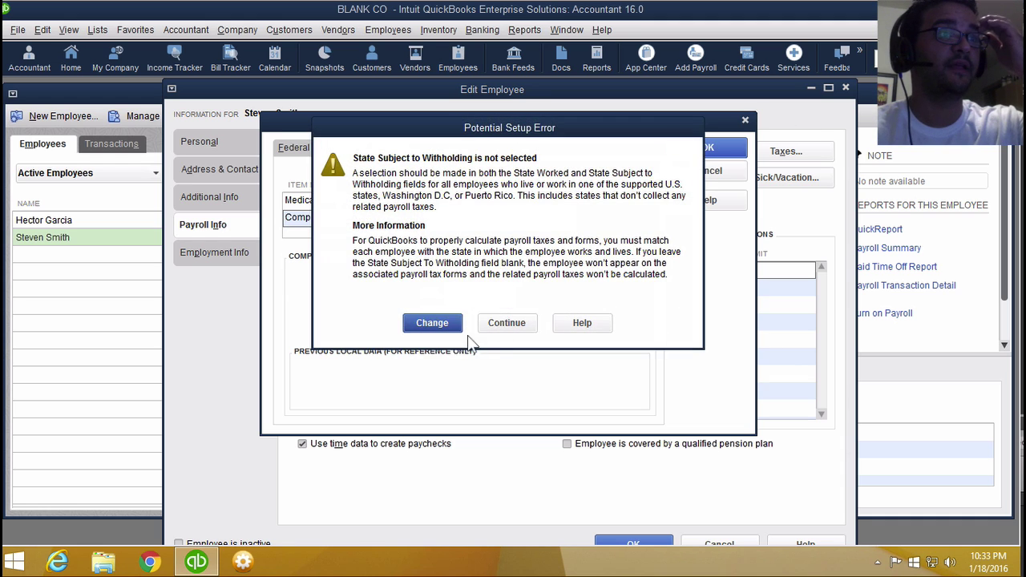
{"action": "left_click", "coordinate": [513, 318]}
{"action": "left_click", "coordinate": [651, 548]}
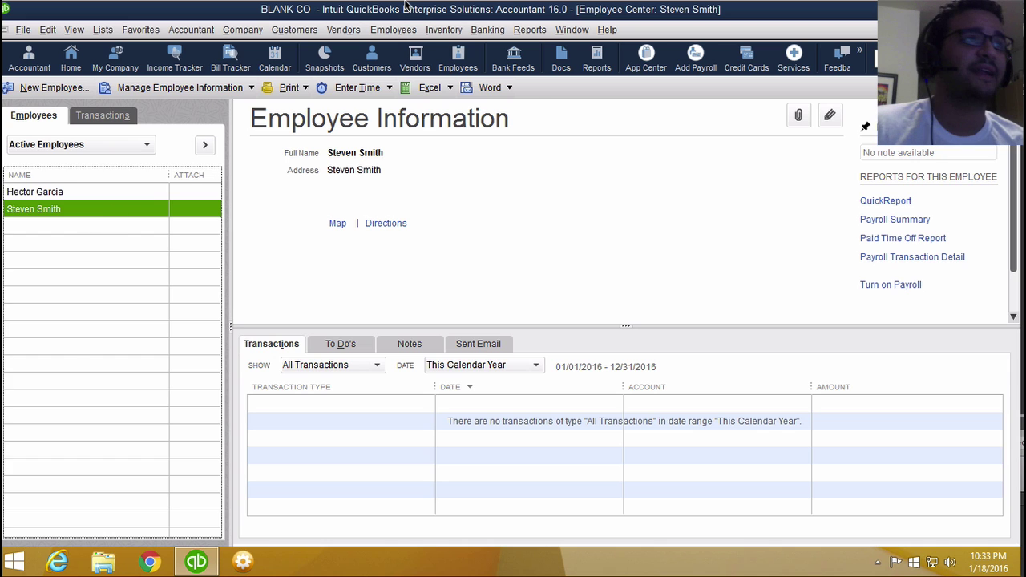
Step: Start a payroll run to pay employees and select both employees for payment
{"action": "left_click", "coordinate": [398, 32]}
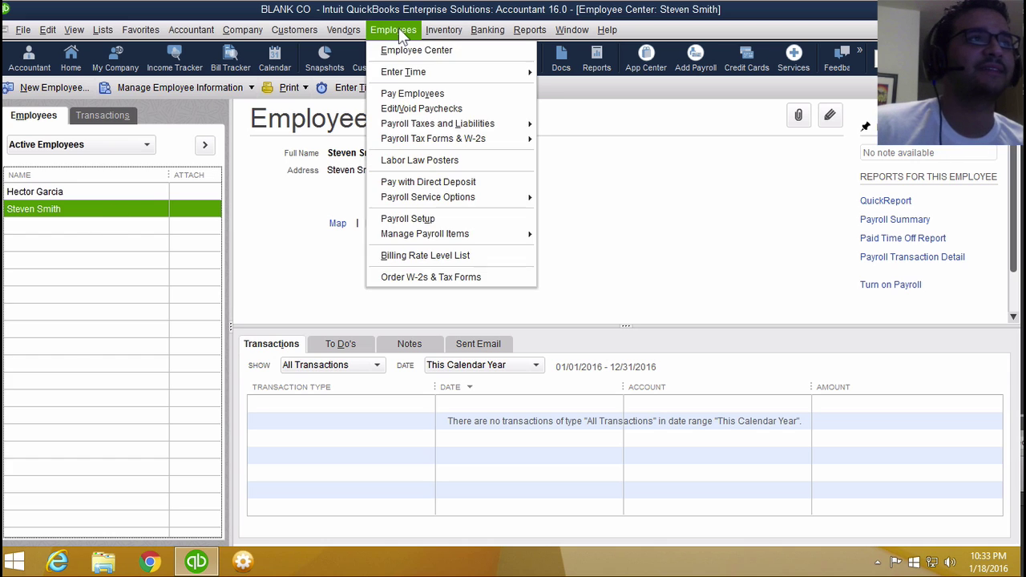
{"action": "left_click", "coordinate": [433, 98]}
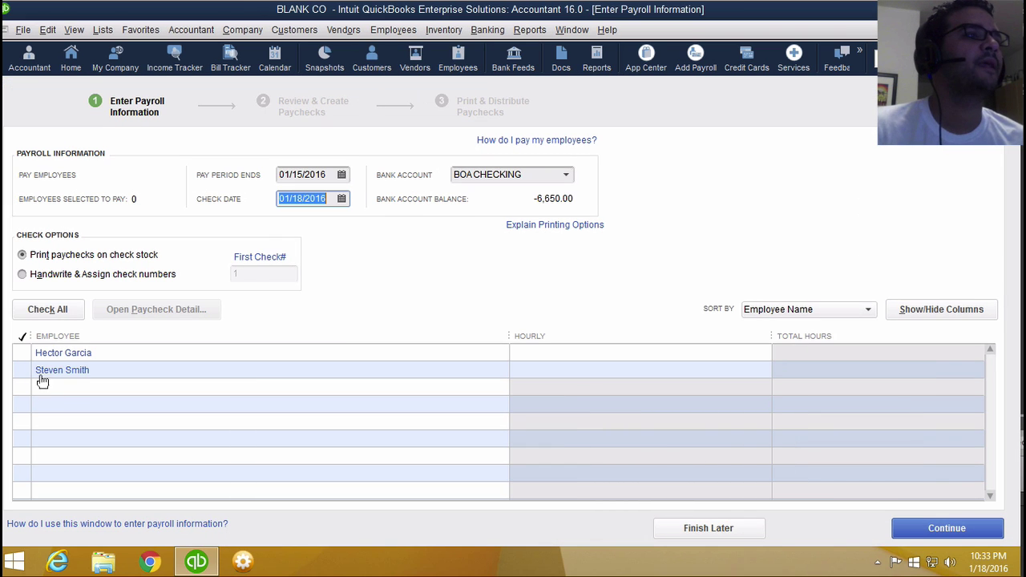
{"action": "left_click", "coordinate": [22, 353]}
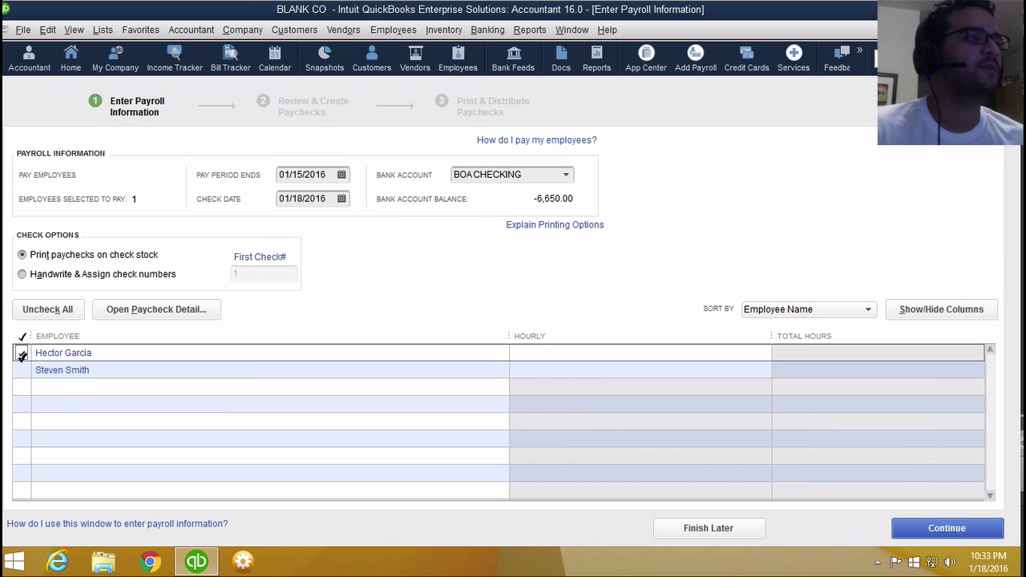
{"action": "left_click", "coordinate": [22, 369]}
Step: Set the pay period end date to 01/08/2016, load the employees' tracked hours, and proceed to reviewing the paychecks
{"action": "left_click", "coordinate": [340, 174]}
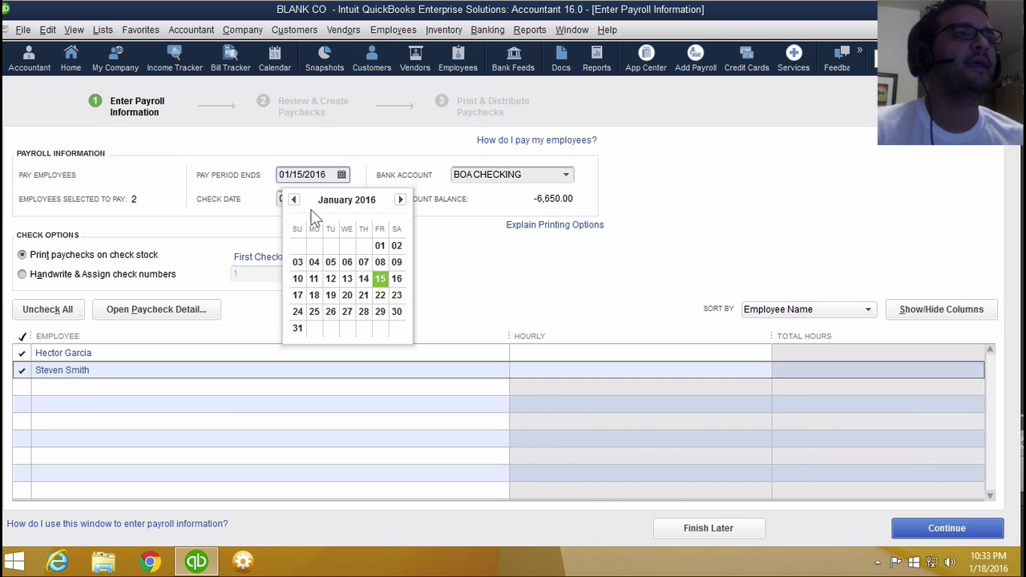
{"action": "left_click", "coordinate": [380, 265]}
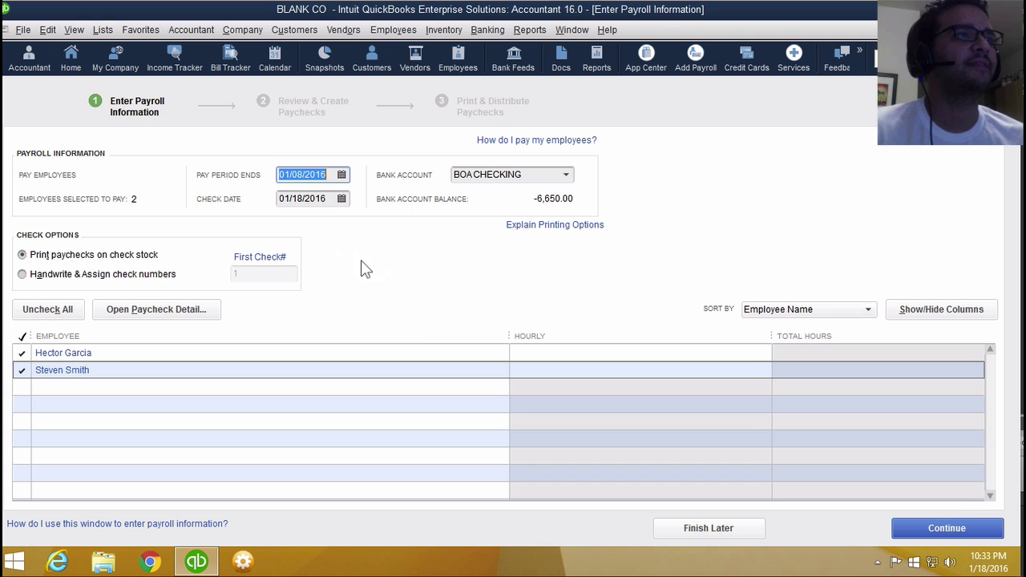
{"action": "left_click", "coordinate": [327, 206]}
{"action": "left_click", "coordinate": [478, 256]}
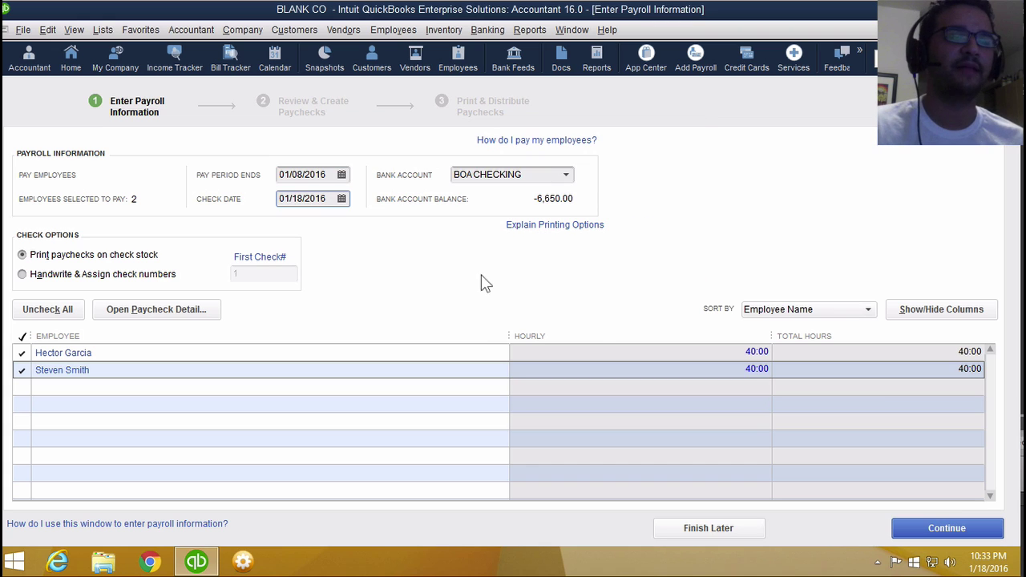
{"action": "left_click", "coordinate": [944, 529]}
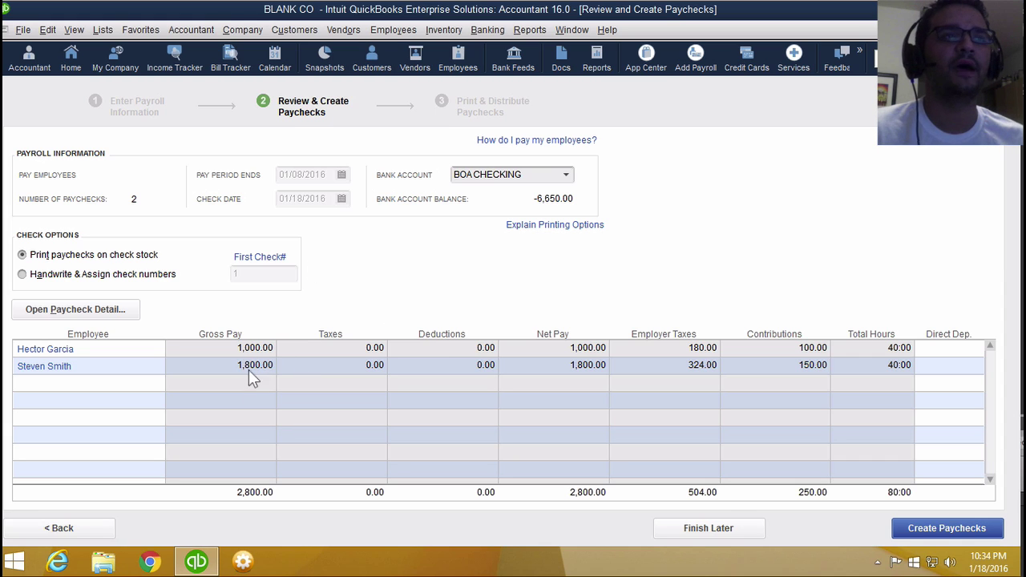
Step: Examine the hourly rate, hours and job allocation in the first employee's paycheck detail
{"action": "left_click", "coordinate": [104, 310]}
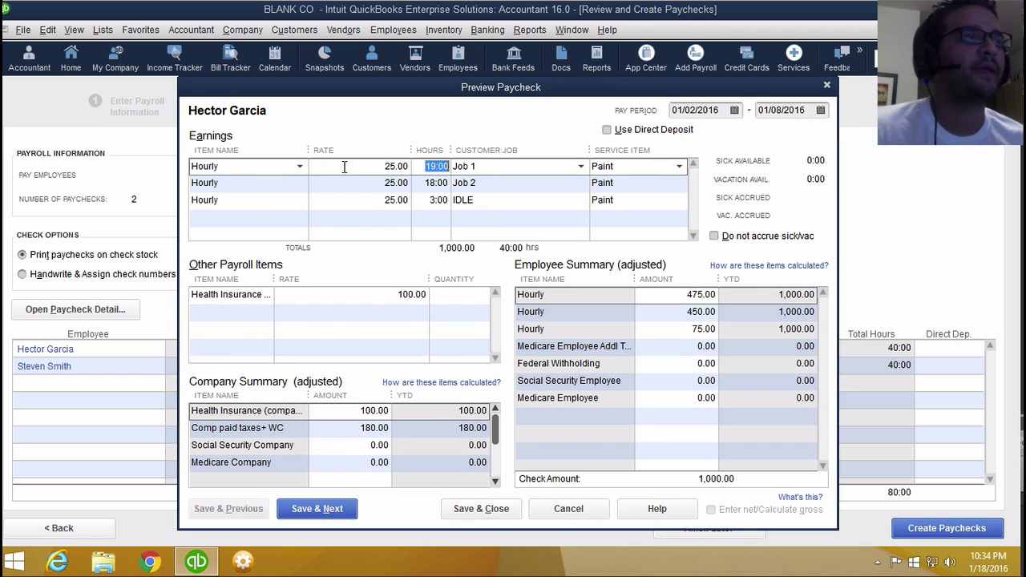
{"action": "left_click", "coordinate": [391, 165]}
{"action": "left_click", "coordinate": [419, 166]}
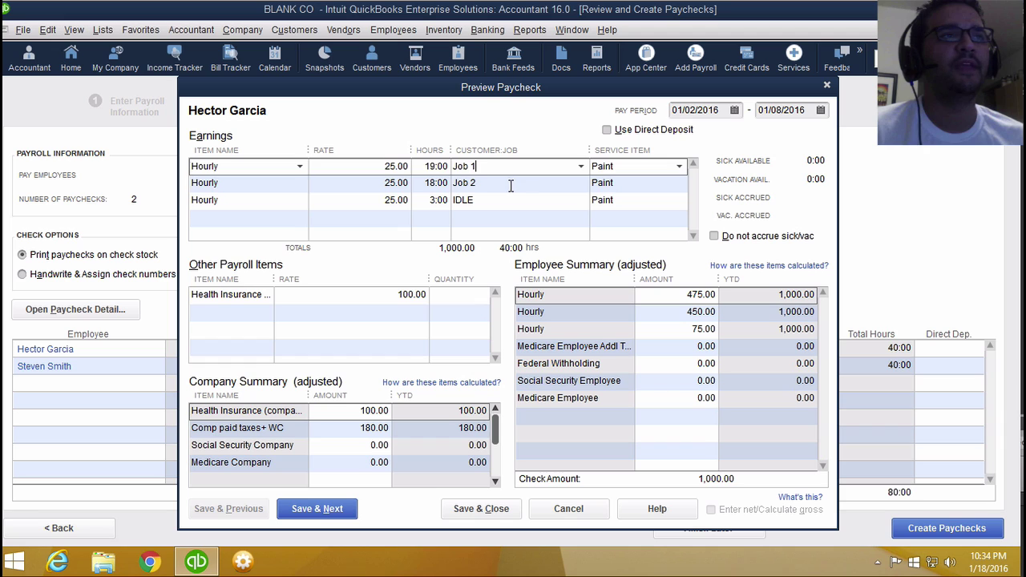
{"action": "left_click", "coordinate": [508, 184]}
Step: Go on to the second employee's paycheck detail and examine its rate, hours and company-paid health insurance
{"action": "left_click", "coordinate": [332, 513]}
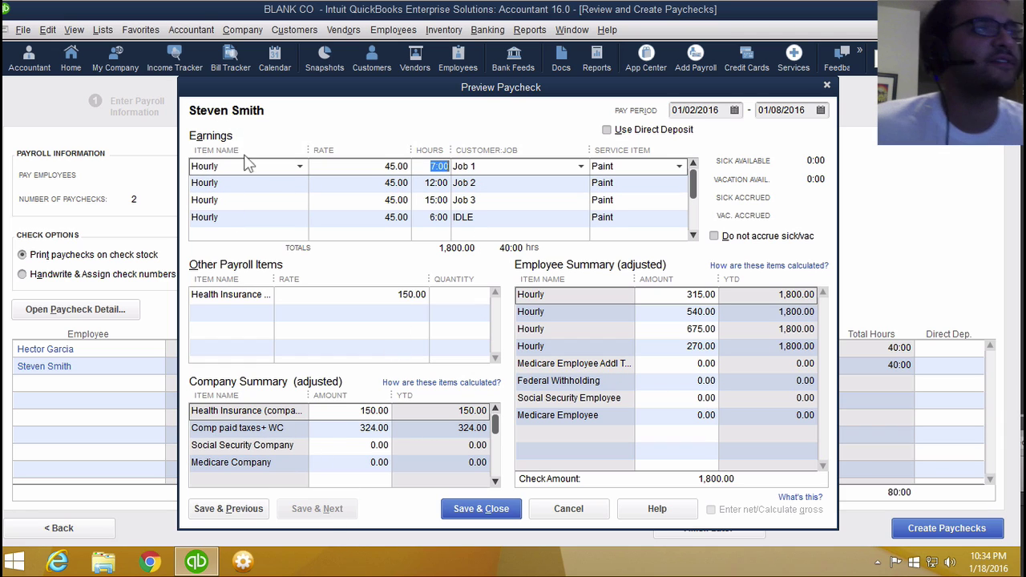
{"action": "left_click", "coordinate": [377, 167]}
{"action": "left_click", "coordinate": [426, 166]}
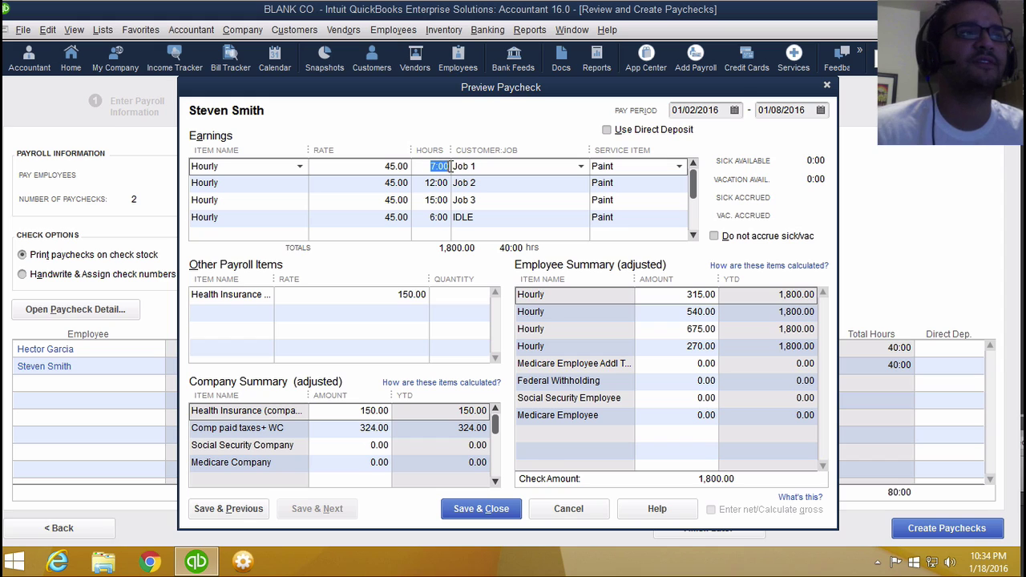
{"action": "left_click", "coordinate": [353, 412]}
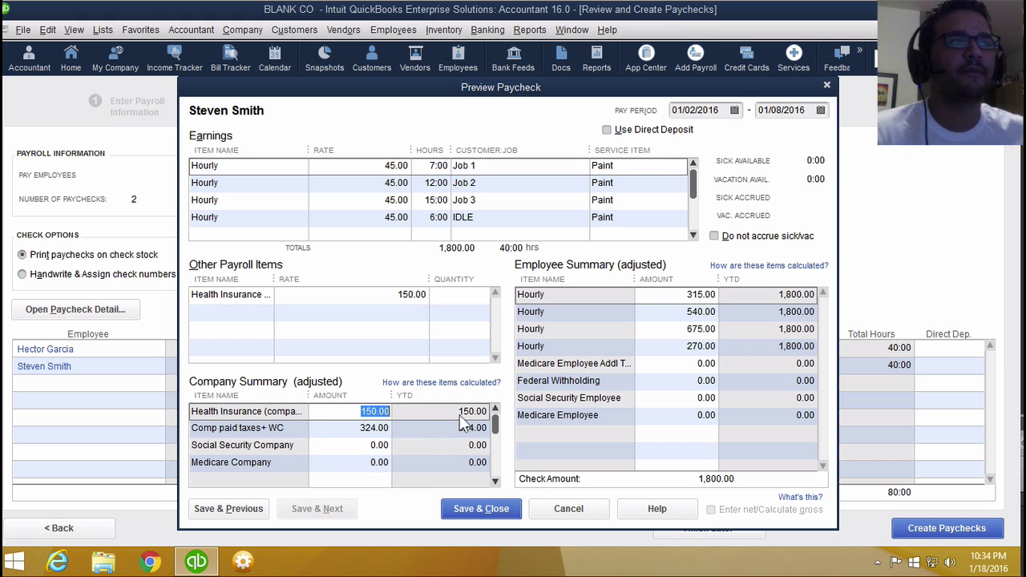
Step: Check the company-paid taxes amount in the second employee's paycheck, and save and close the paycheck detail
{"action": "left_click", "coordinate": [328, 428]}
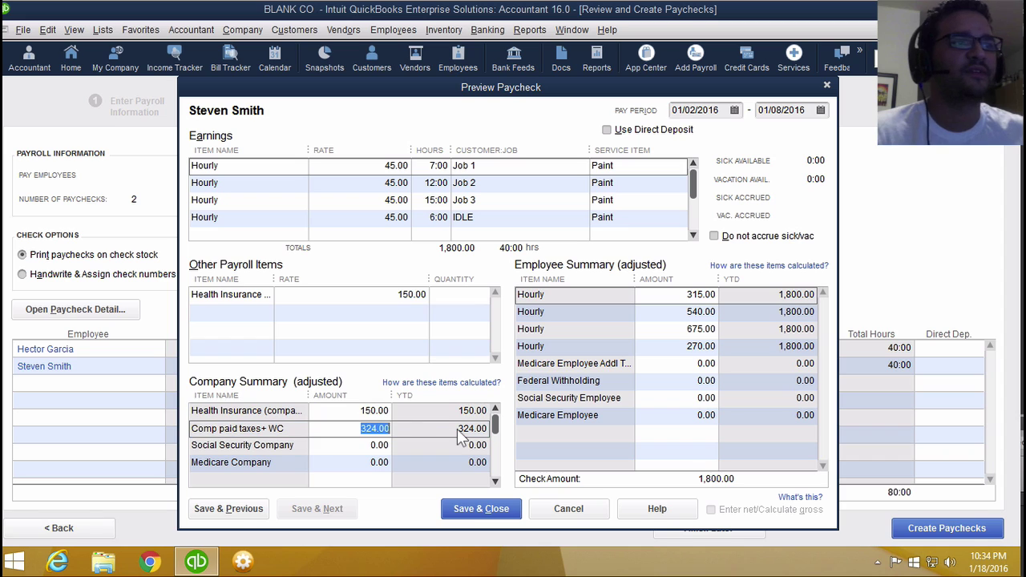
{"action": "left_click", "coordinate": [343, 436]}
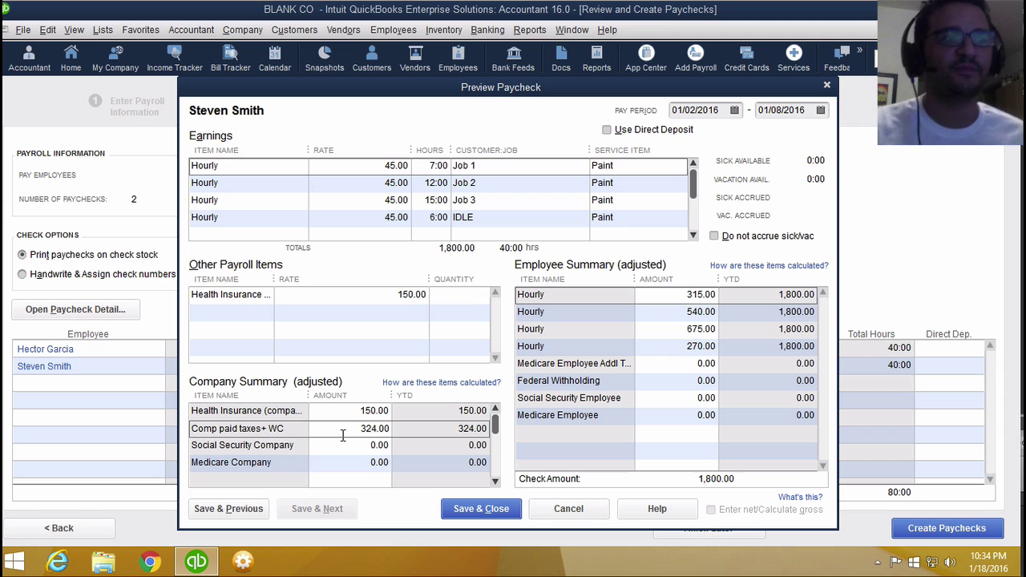
{"action": "left_click", "coordinate": [480, 508]}
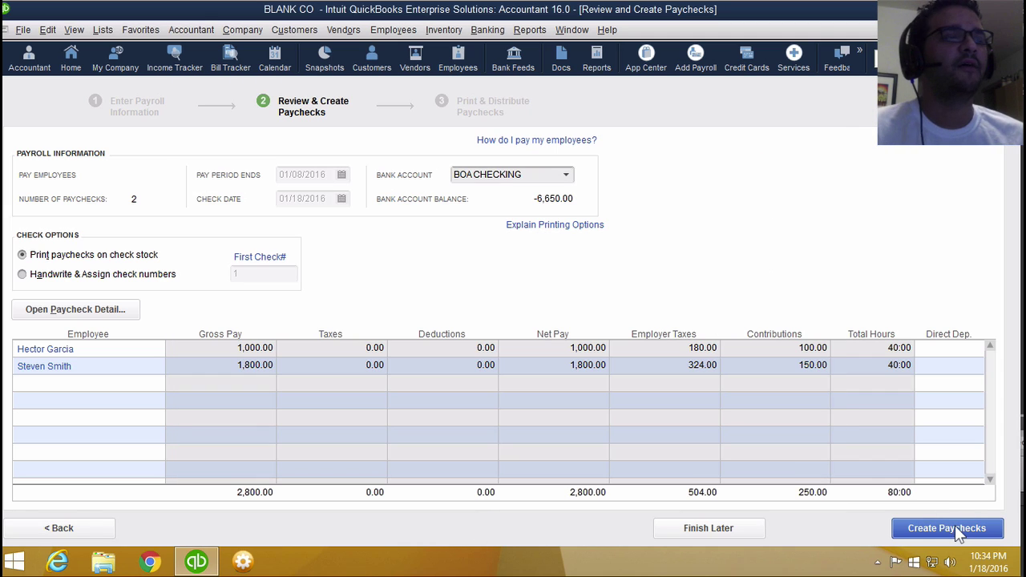
Step: Add a bank account named Paycheck Job allocation for the payroll run and create the employees' paychecks from it
{"action": "left_click", "coordinate": [566, 176]}
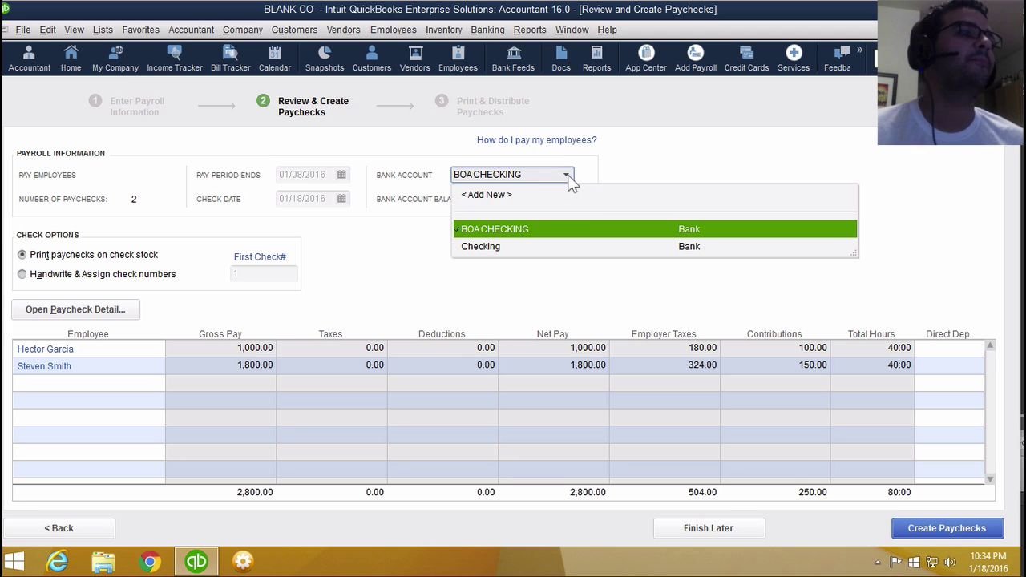
{"action": "left_click", "coordinate": [501, 194]}
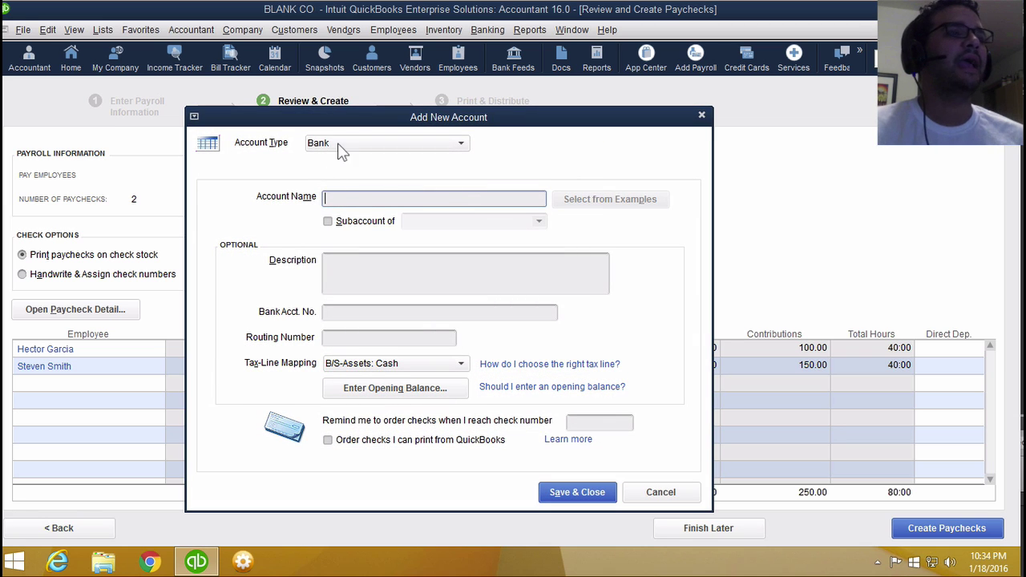
{"action": "type", "text": "Pay"}
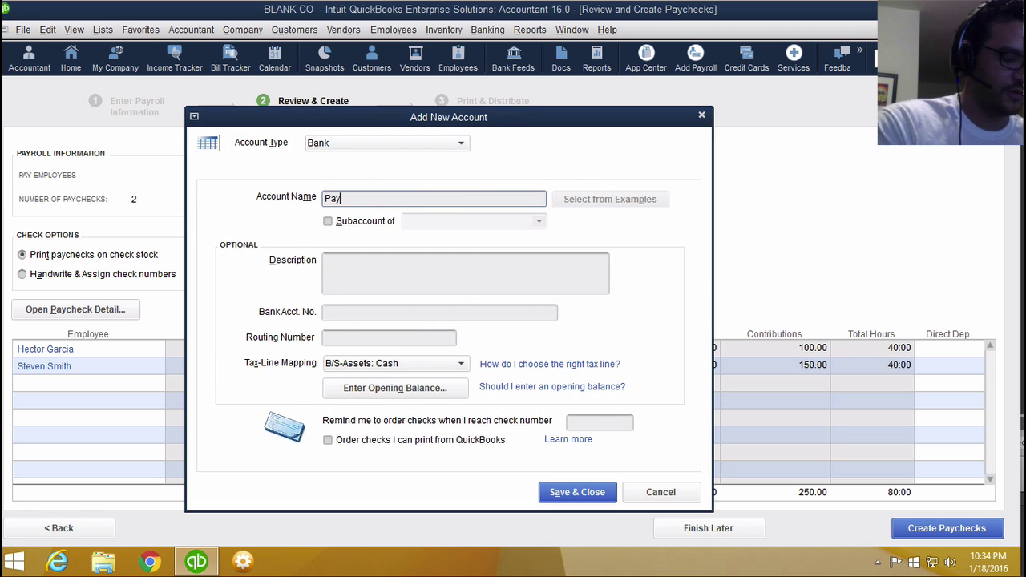
{"action": "type", "text": "check"}
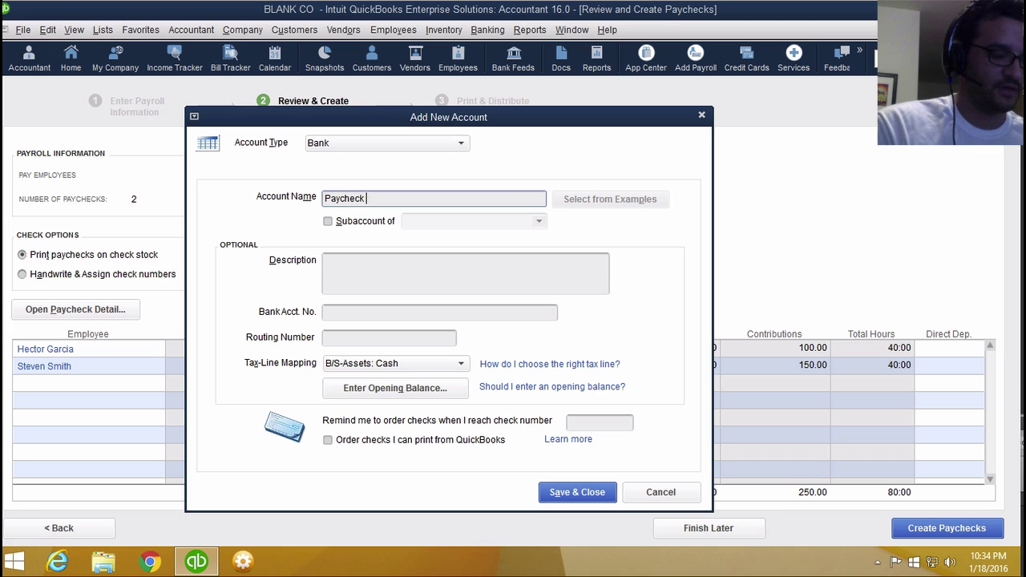
{"action": "type", "text": " Job allocati"}
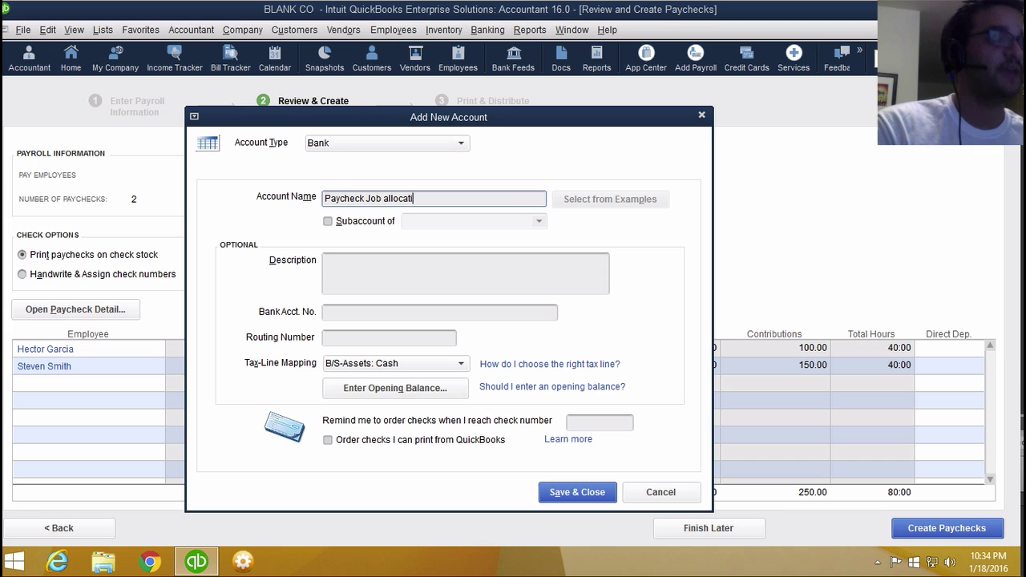
{"action": "type", "text": "on"}
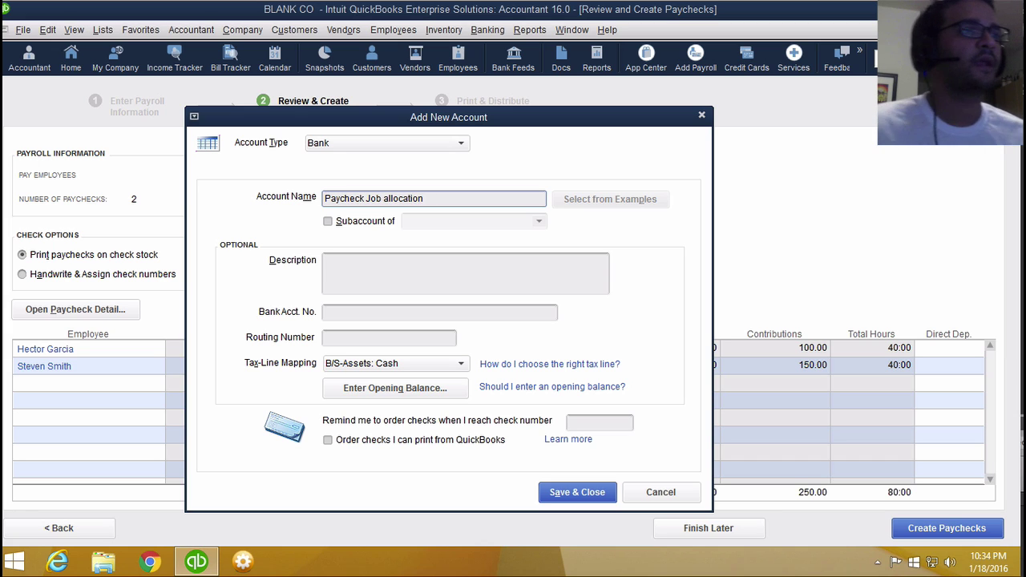
{"action": "left_click", "coordinate": [574, 495]}
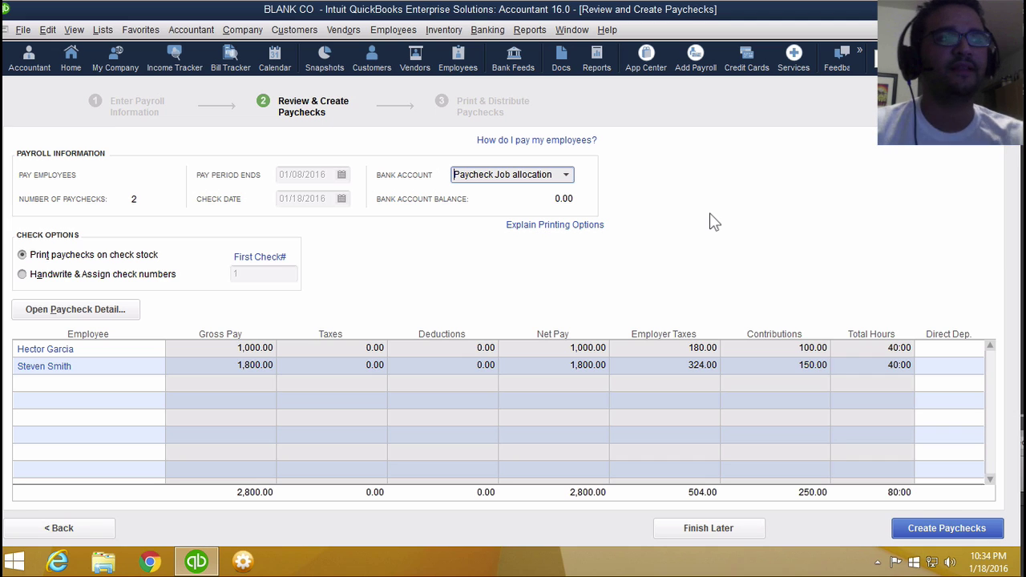
{"action": "left_click", "coordinate": [948, 533]}
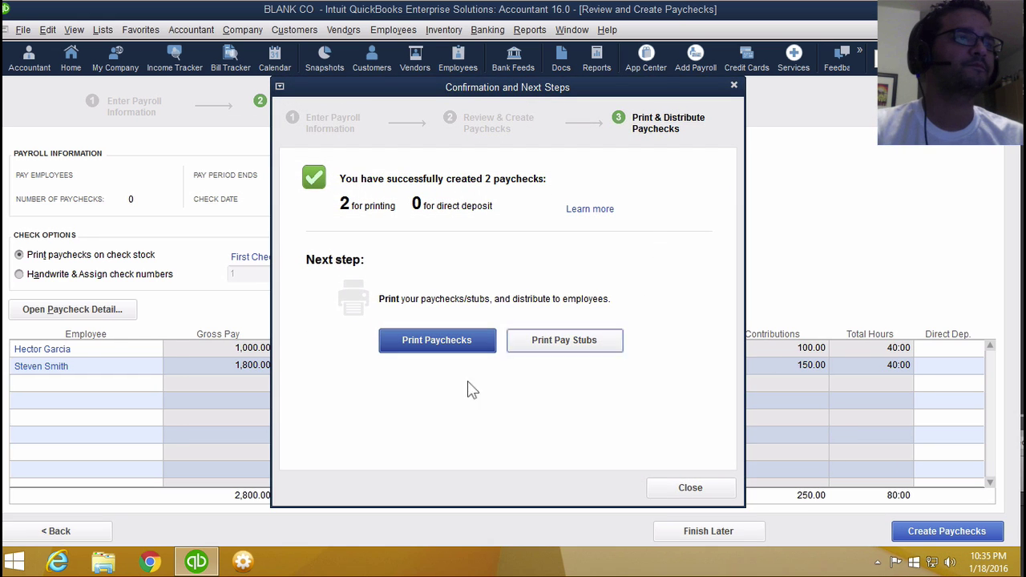
{"action": "left_click", "coordinate": [699, 495]}
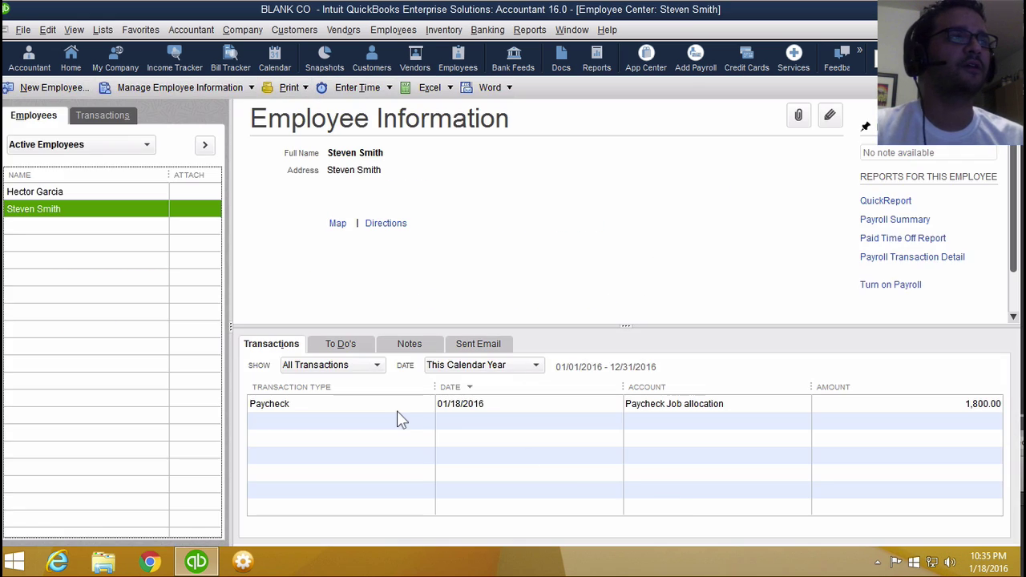
Step: Run the Balance Sheet Standard report to examine the Paycheck Job allocation account
{"action": "left_click", "coordinate": [529, 30]}
{"action": "mouse_move", "coordinate": [603, 181]}
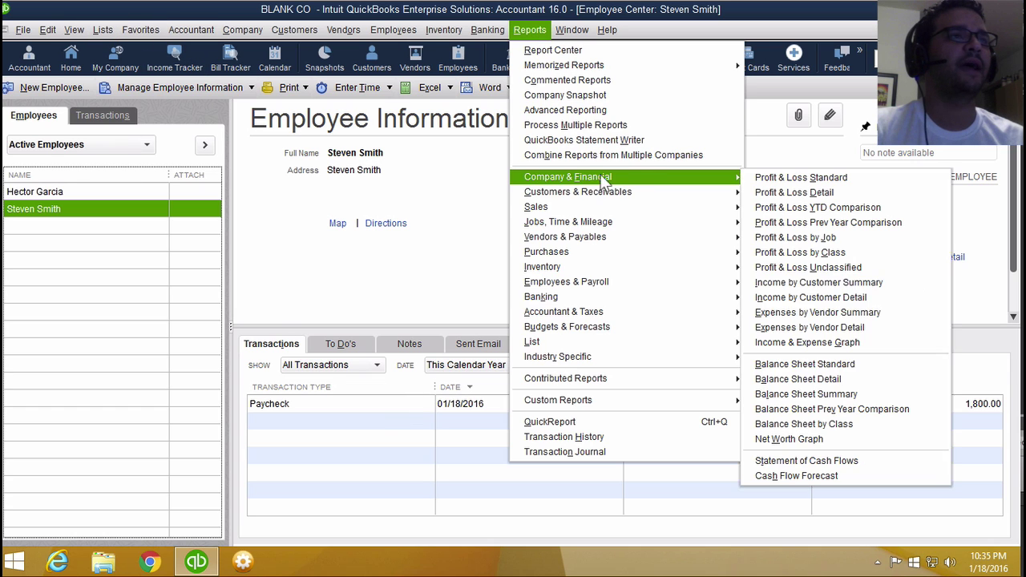
{"action": "left_click", "coordinate": [776, 366]}
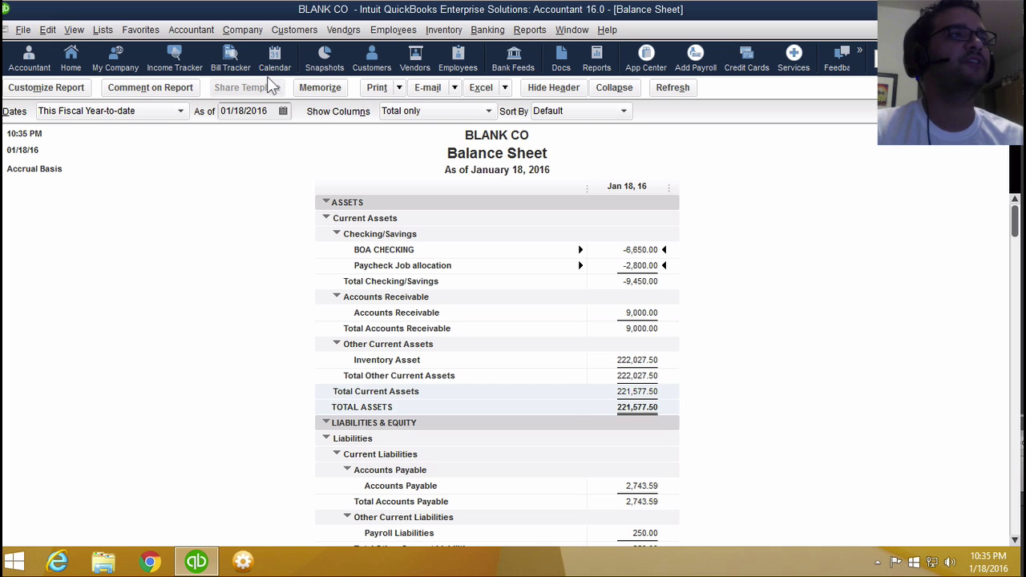
Step: Open the bank register of the Paycheck Job allocation account
{"action": "left_click", "coordinate": [485, 29]}
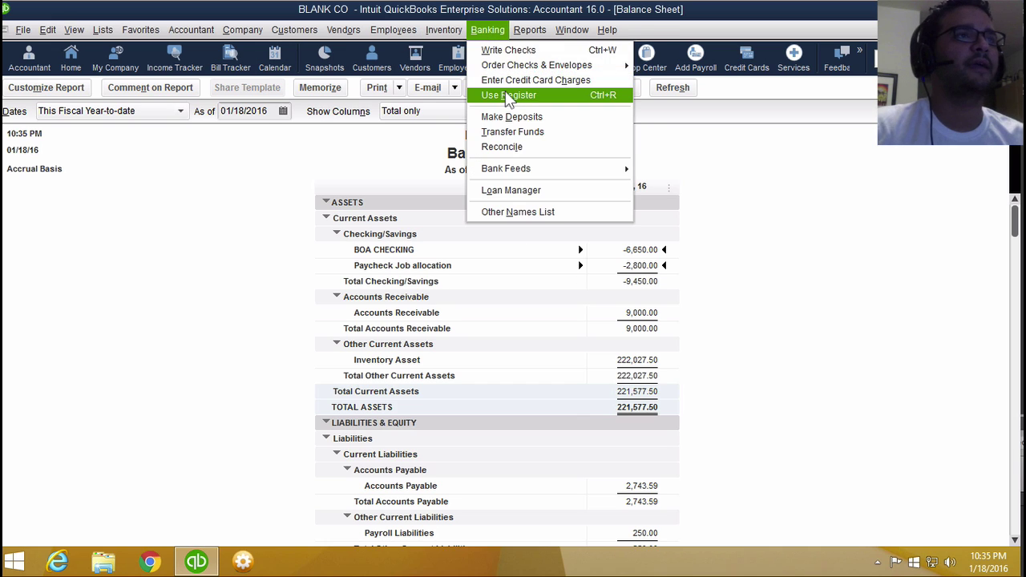
{"action": "left_click", "coordinate": [505, 94]}
{"action": "left_click", "coordinate": [253, 156]}
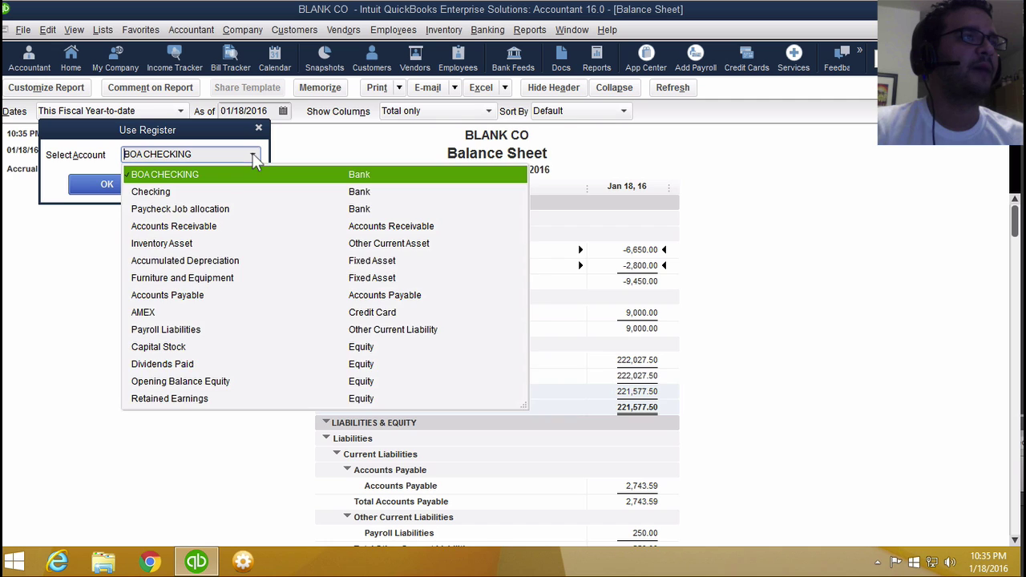
{"action": "left_click", "coordinate": [196, 210]}
{"action": "left_click", "coordinate": [106, 191]}
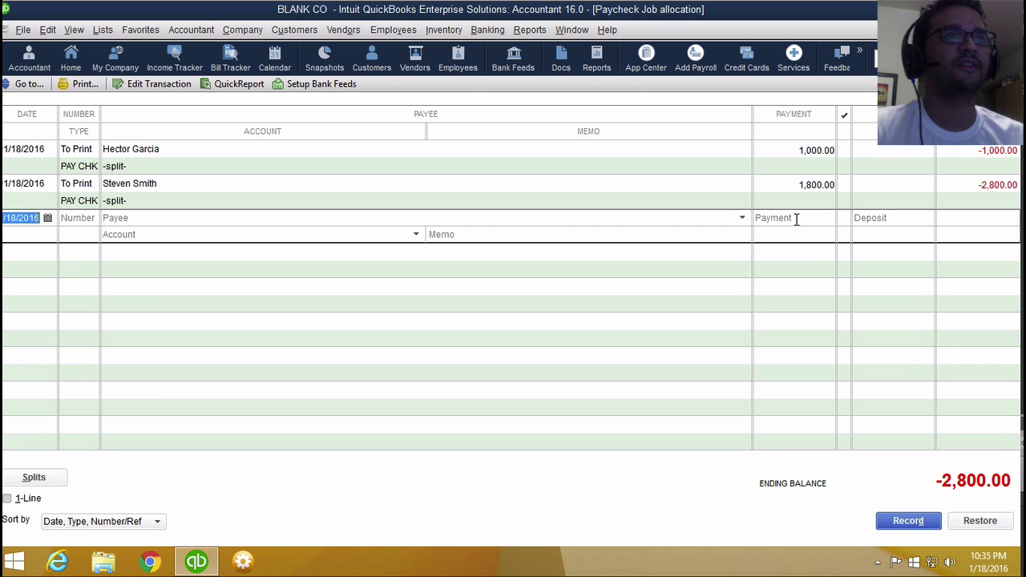
Step: Record a deposit of 2,800 against the Payroll Expenses account in the Paycheck Job allocation register
{"action": "left_click", "coordinate": [882, 220]}
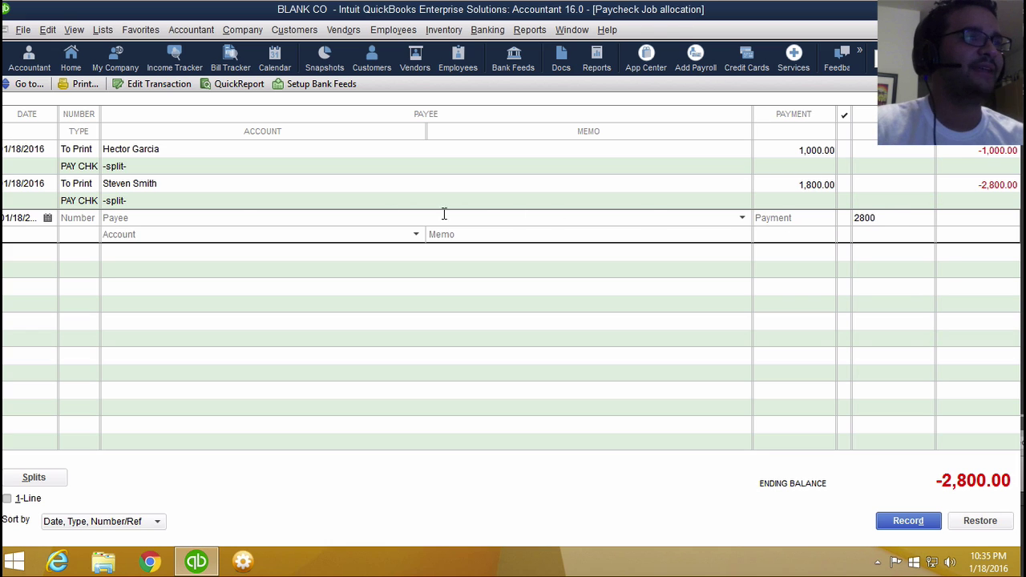
{"action": "left_click", "coordinate": [108, 235]}
{"action": "type", "text": "Payroll Expenses"}
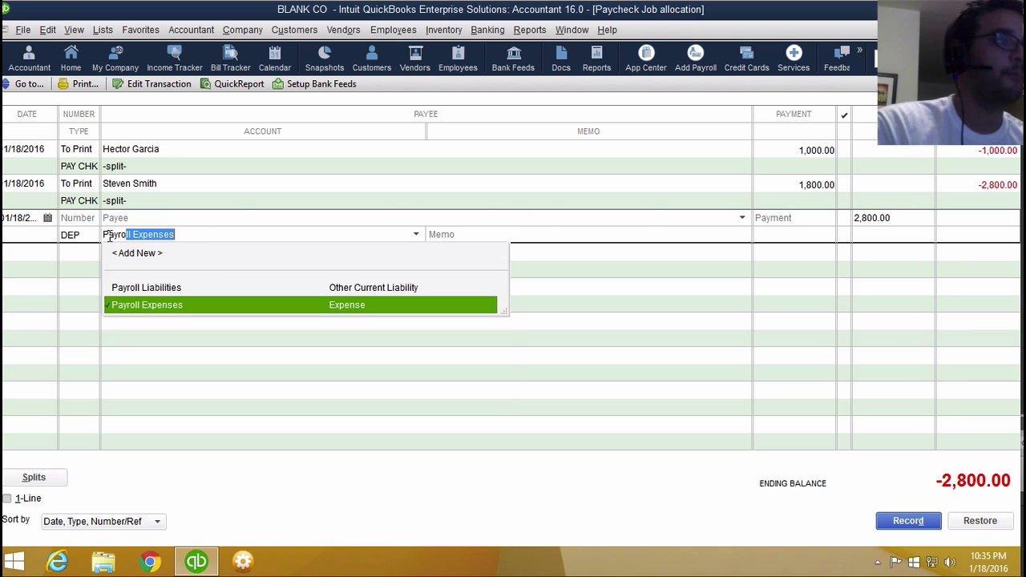
{"action": "left_click", "coordinate": [163, 309]}
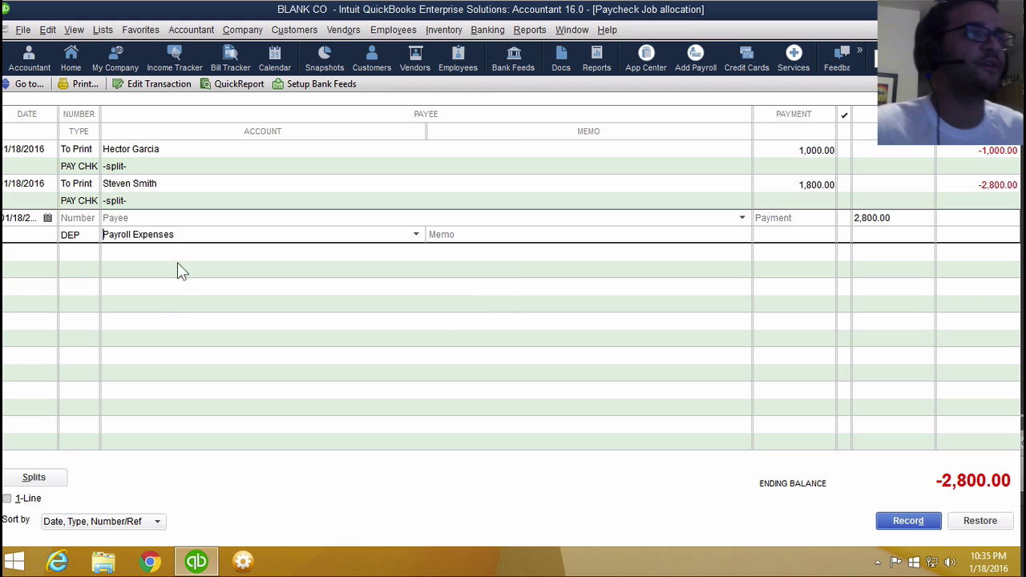
{"action": "left_click_drag", "start_coordinate": [190, 239], "coordinate": [28, 237]}
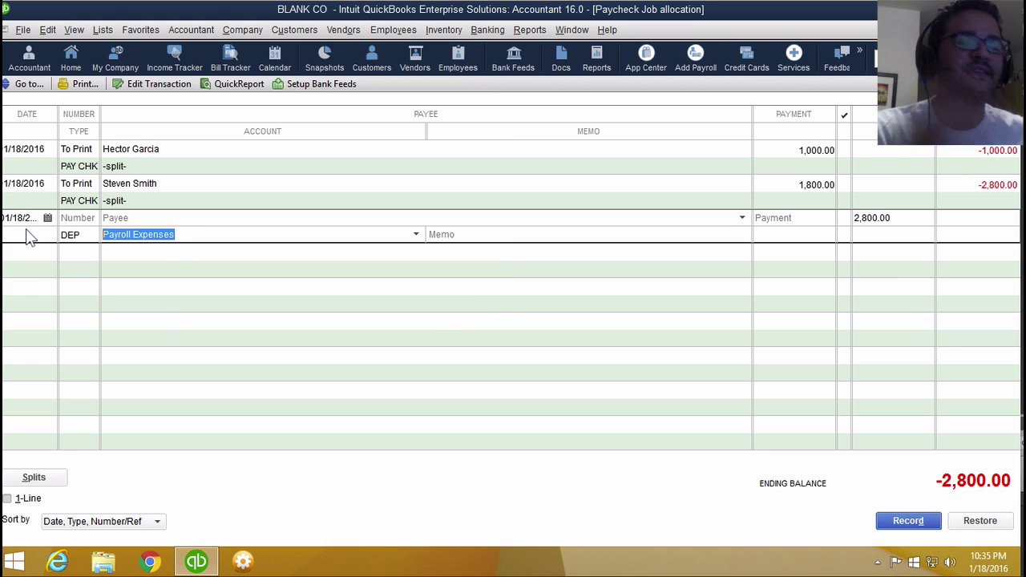
{"action": "left_click", "coordinate": [909, 521]}
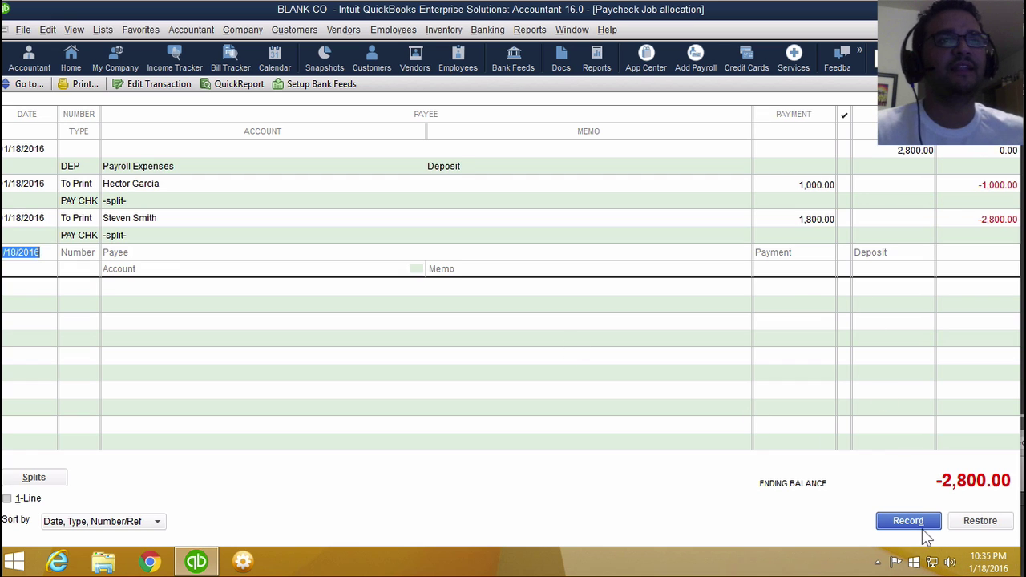
Step: Run the Profit & Loss Standard report and drill into the Payroll Expenses amount
{"action": "left_click", "coordinate": [530, 30]}
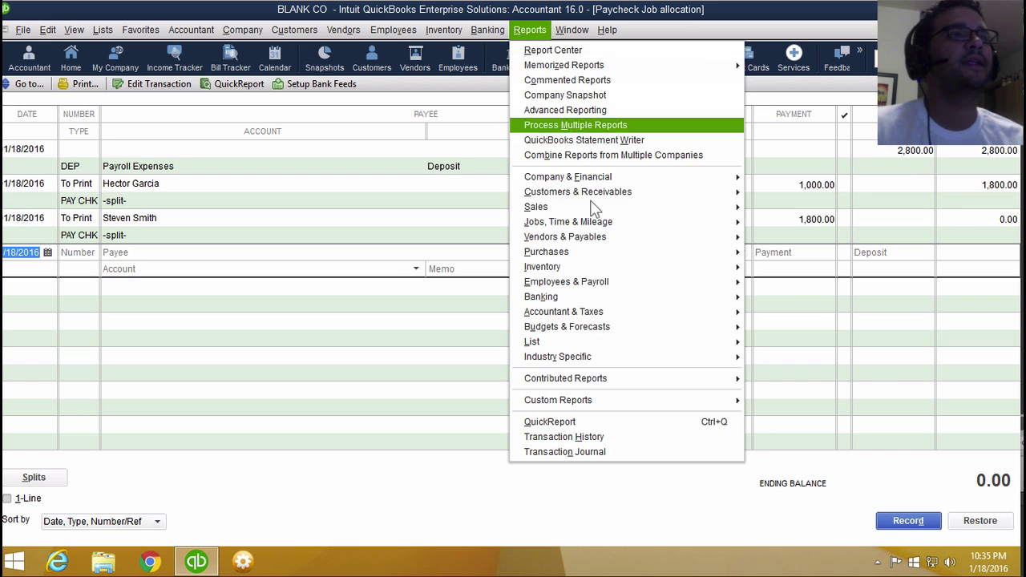
{"action": "mouse_move", "coordinate": [595, 180]}
{"action": "left_click", "coordinate": [800, 178]}
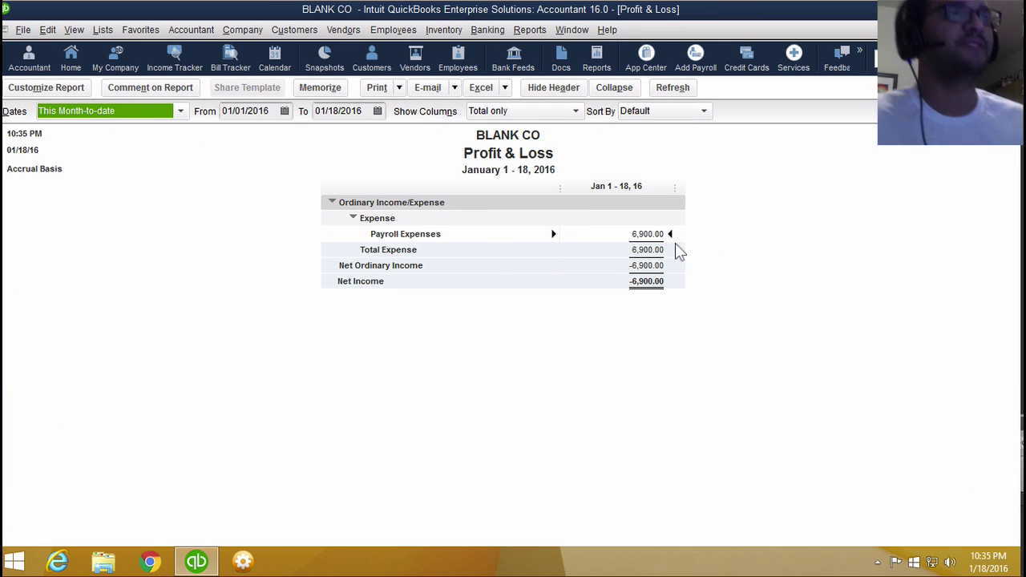
{"action": "double_click", "coordinate": [629, 234]}
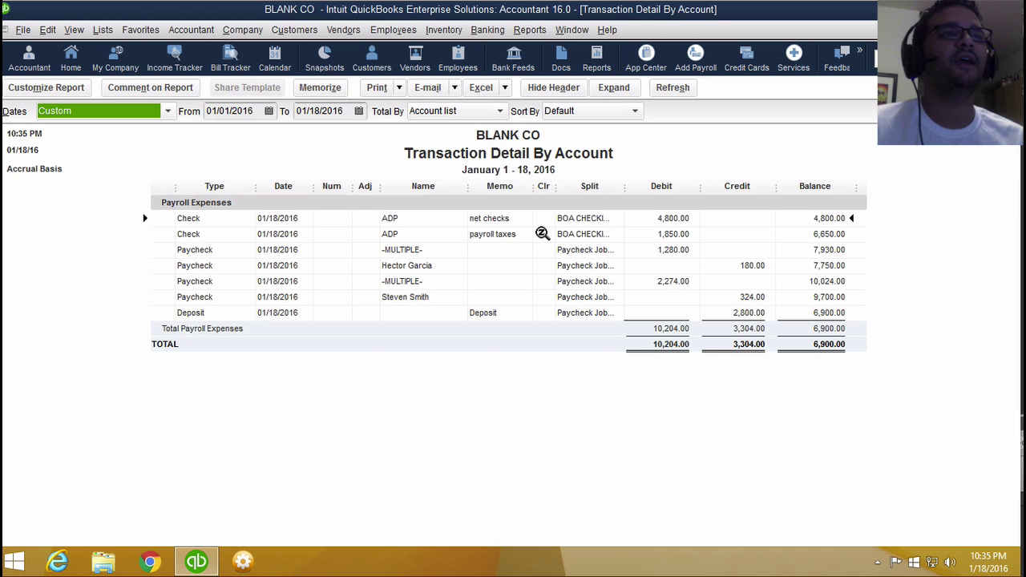
Step: Examine the ADP net checks and payroll taxes entries and the paycheck debits in the Payroll Expenses detail
{"action": "left_click", "coordinate": [497, 224]}
{"action": "left_click", "coordinate": [499, 230]}
{"action": "left_click", "coordinate": [499, 218]}
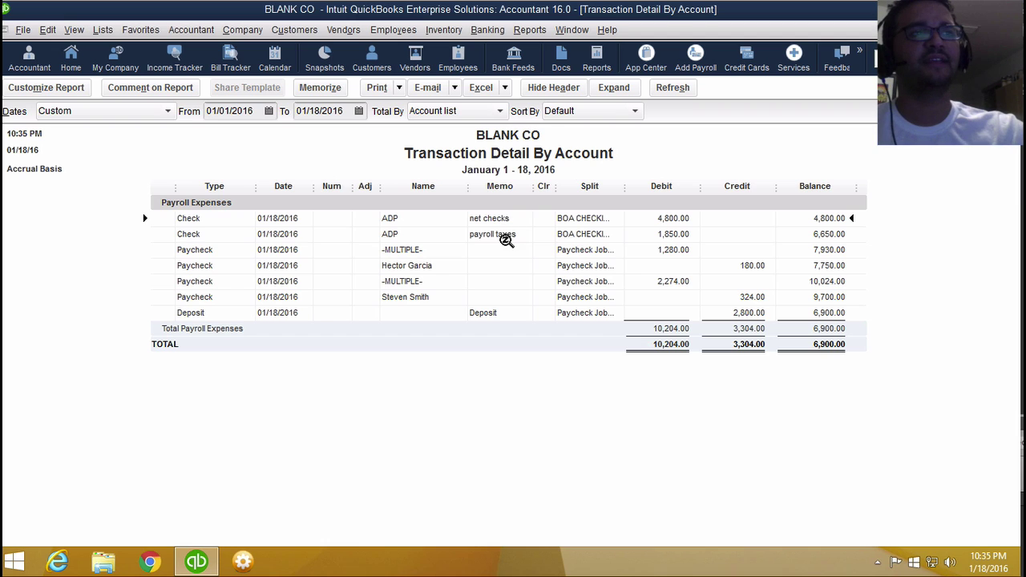
{"action": "left_click", "coordinate": [506, 235]}
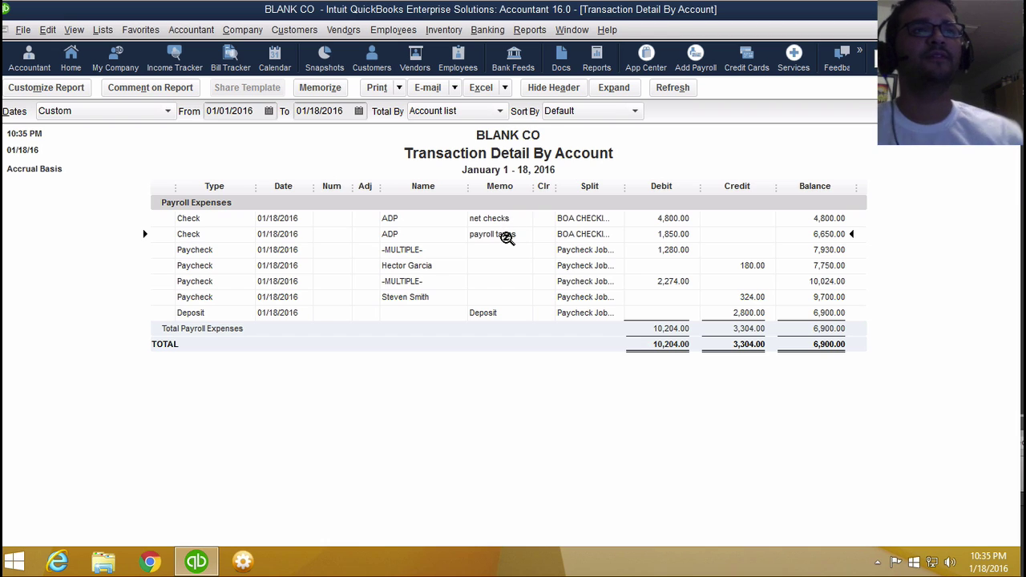
{"action": "left_click", "coordinate": [681, 251]}
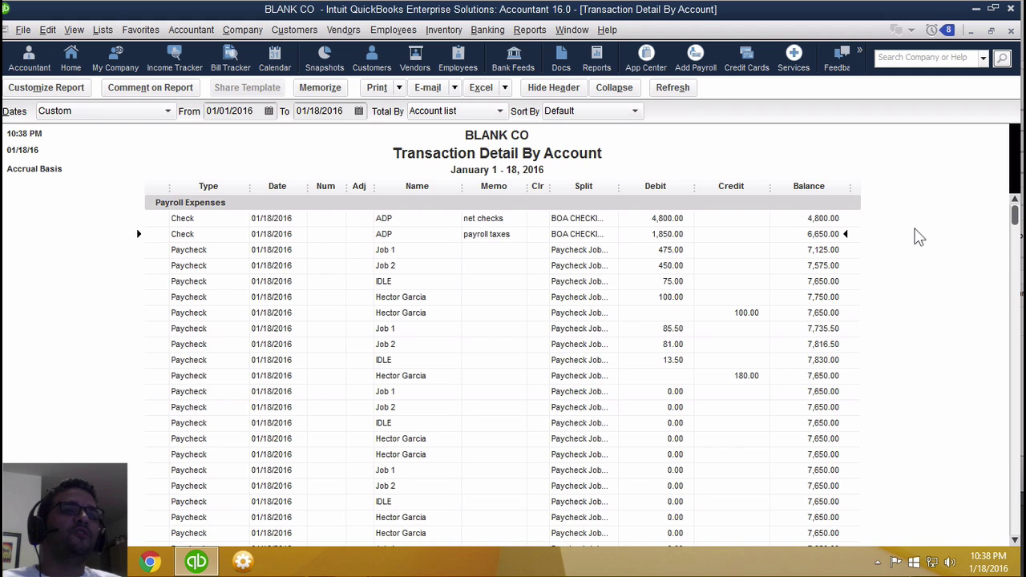
Step: Return to the Profit & Loss report, reopen the Payroll Expenses transaction detail and expand its grouped paycheck lines
{"action": "left_click", "coordinate": [1011, 31]}
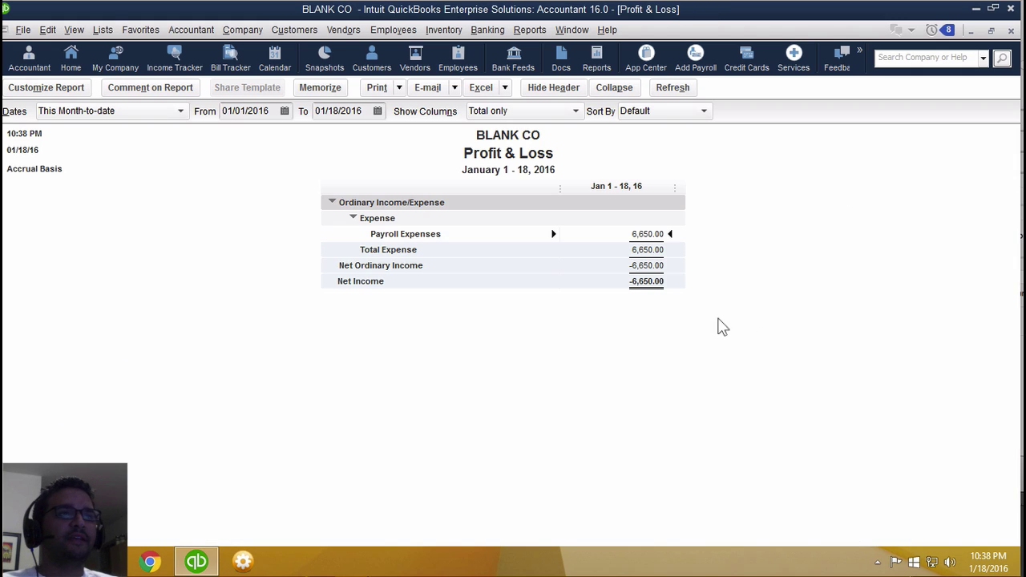
{"action": "double_click", "coordinate": [650, 236]}
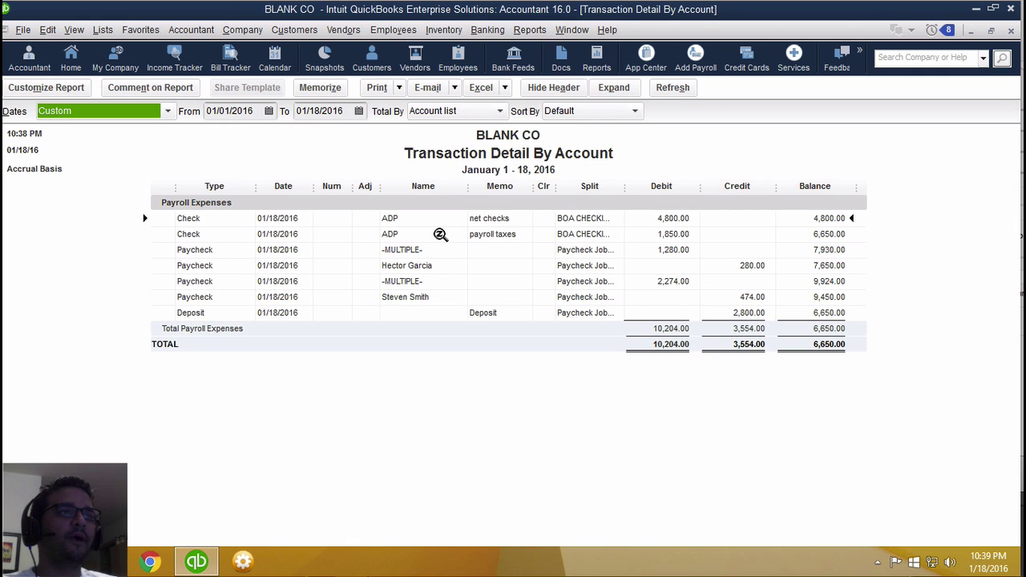
{"action": "left_click", "coordinate": [485, 235]}
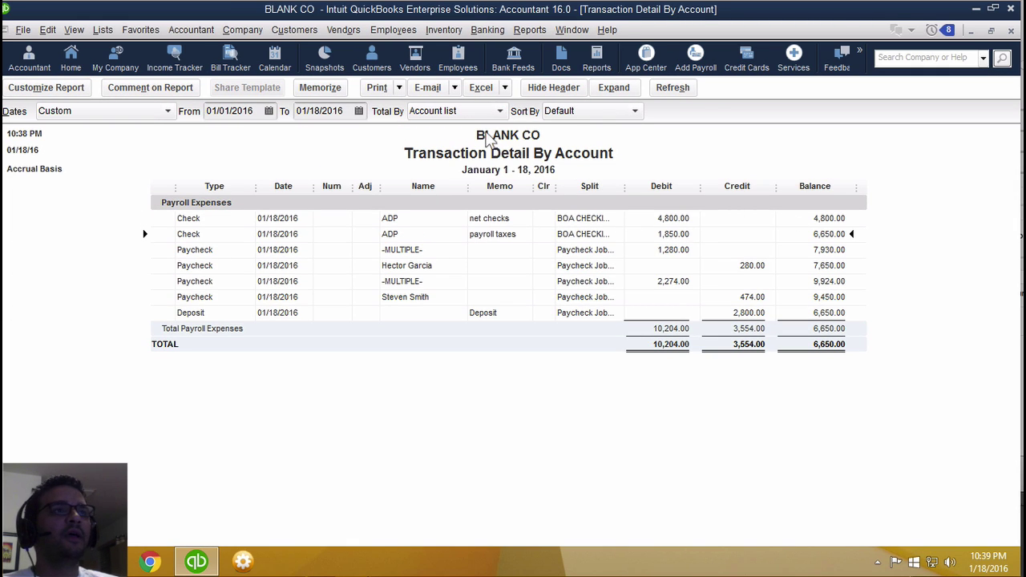
{"action": "left_click", "coordinate": [613, 87]}
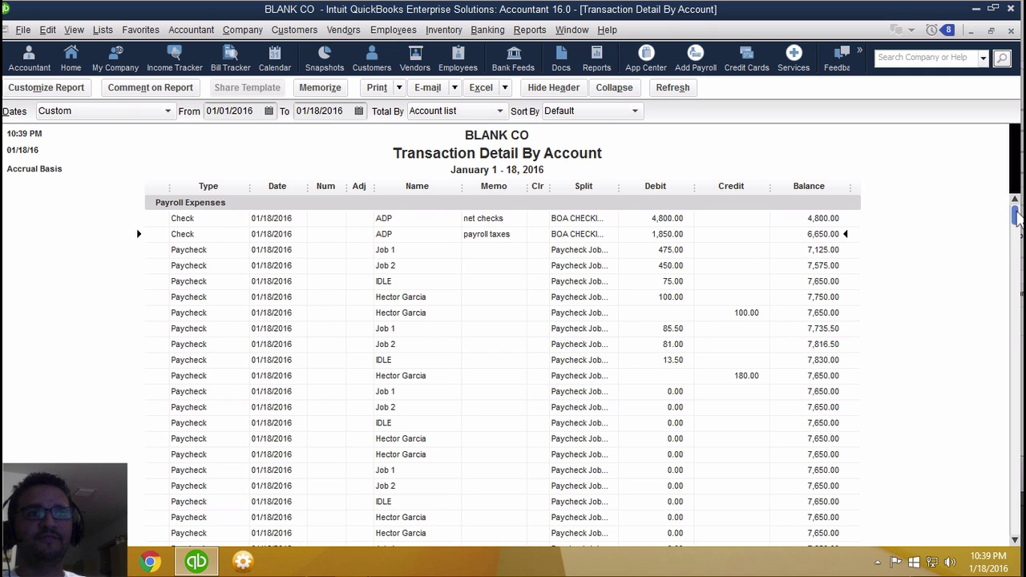
Step: Examine the deposit and the job-by-job wage, insurance and tax lines in the expanded Payroll Expenses detail
{"action": "left_click_drag", "start_coordinate": [1017, 216], "coordinate": [1014, 525]}
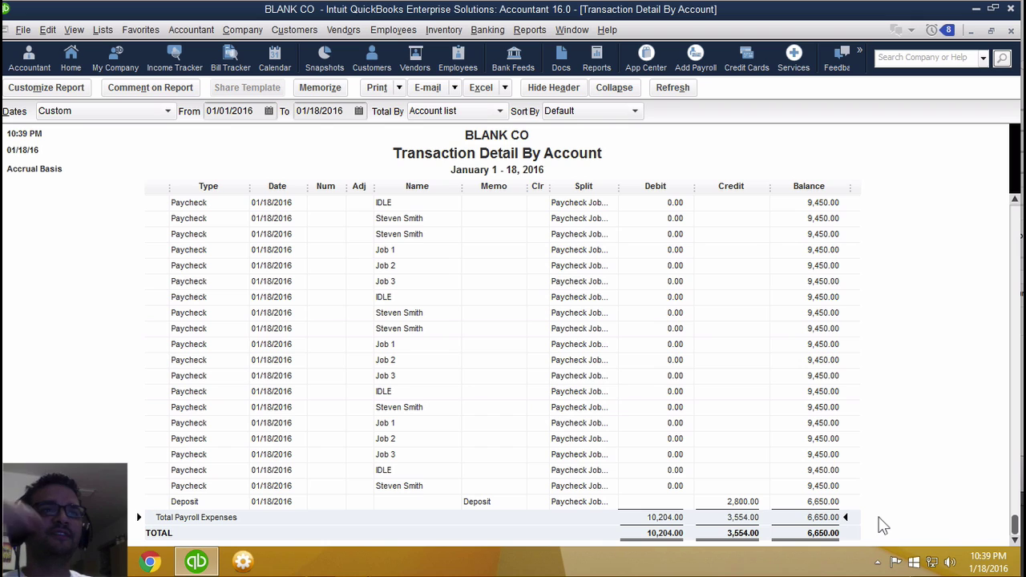
{"action": "scroll", "coordinate": [874, 411], "scroll_direction": "up", "scroll_amount": 5}
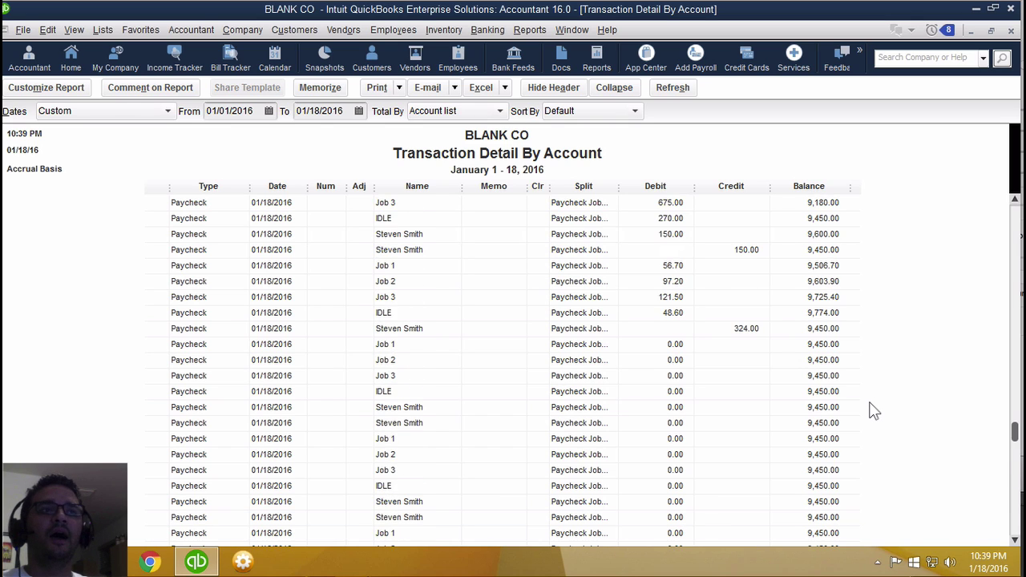
{"action": "scroll", "coordinate": [874, 410], "scroll_direction": "up", "scroll_amount": 4}
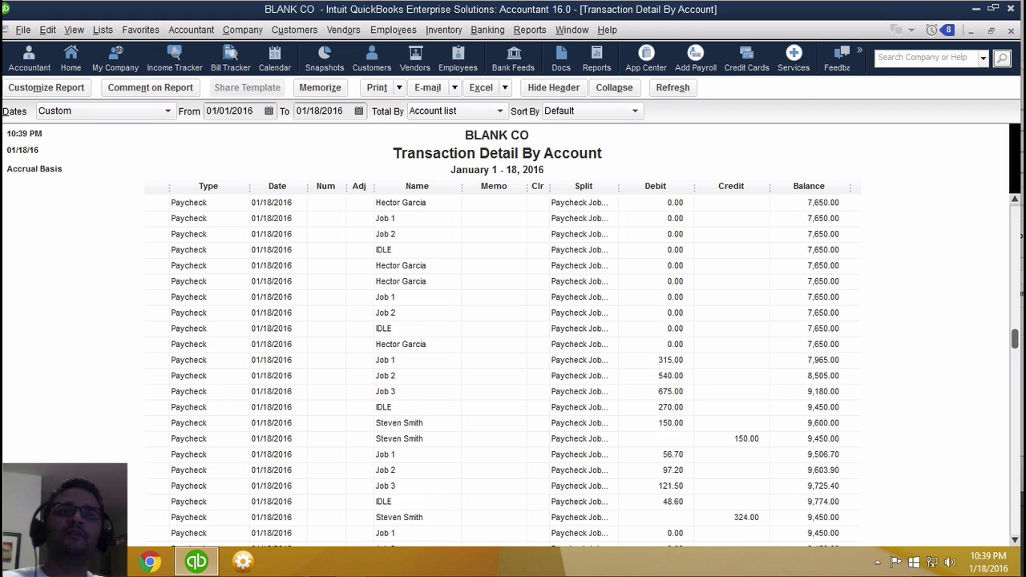
Step: Return to the Profit & Loss report and break its columns down by Customer:Job
{"action": "left_click", "coordinate": [1011, 30]}
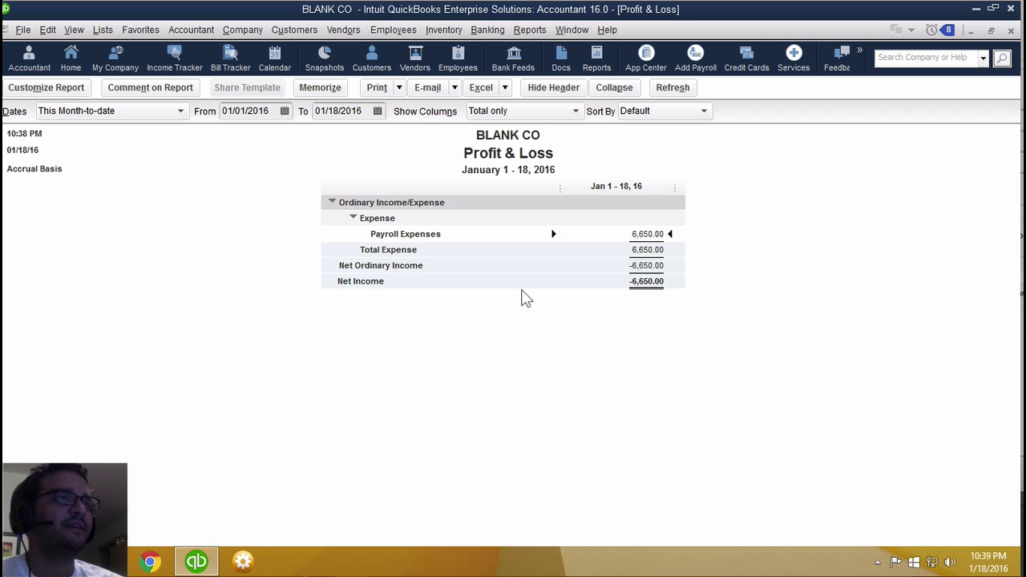
{"action": "left_click", "coordinate": [509, 111]}
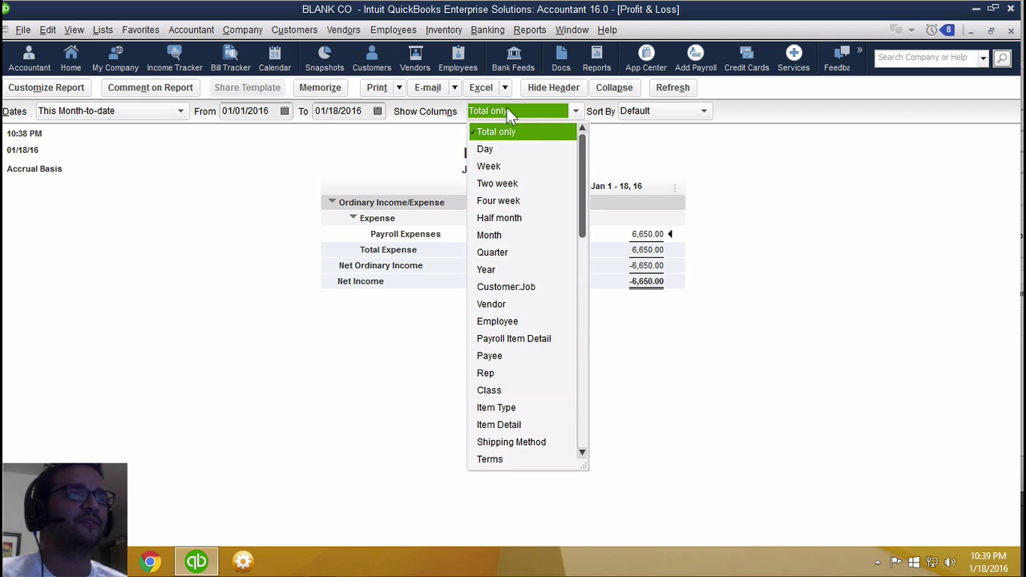
{"action": "left_click", "coordinate": [495, 291]}
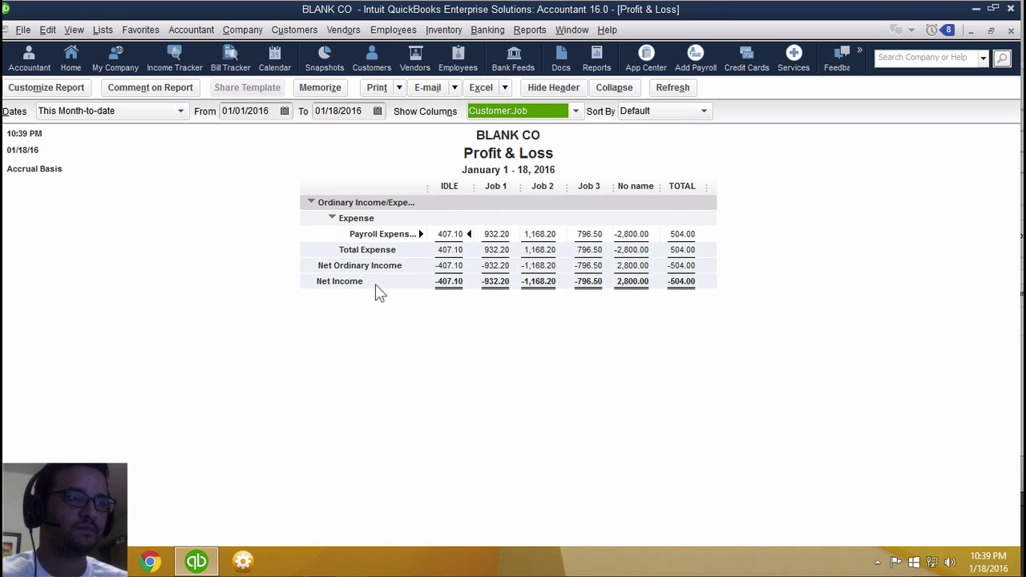
Step: Enlarge the Profit & Loss report data to font size 11, apply it to all related fonts, and widen all the columns
{"action": "left_click", "coordinate": [508, 257]}
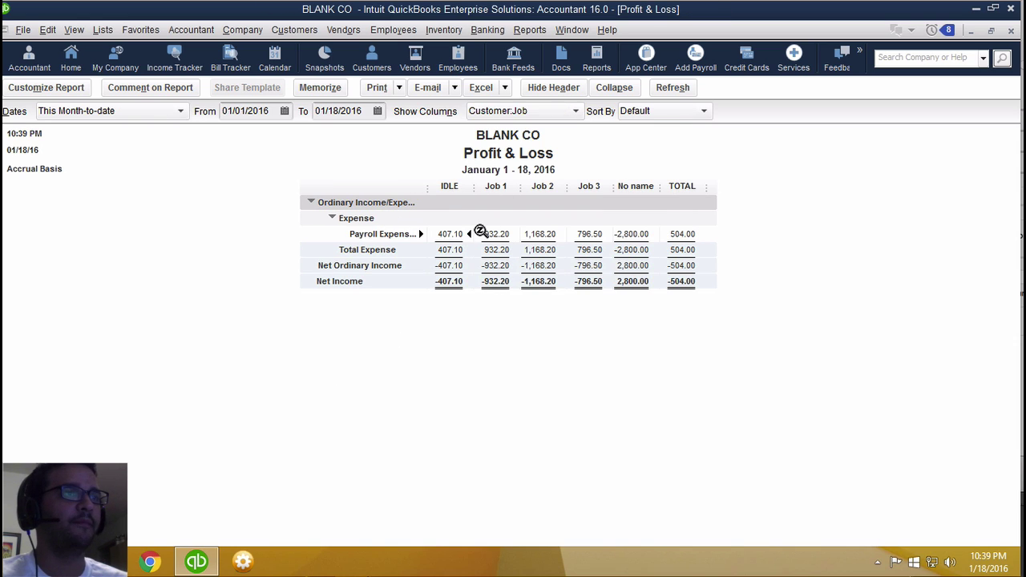
{"action": "double_click", "coordinate": [483, 231]}
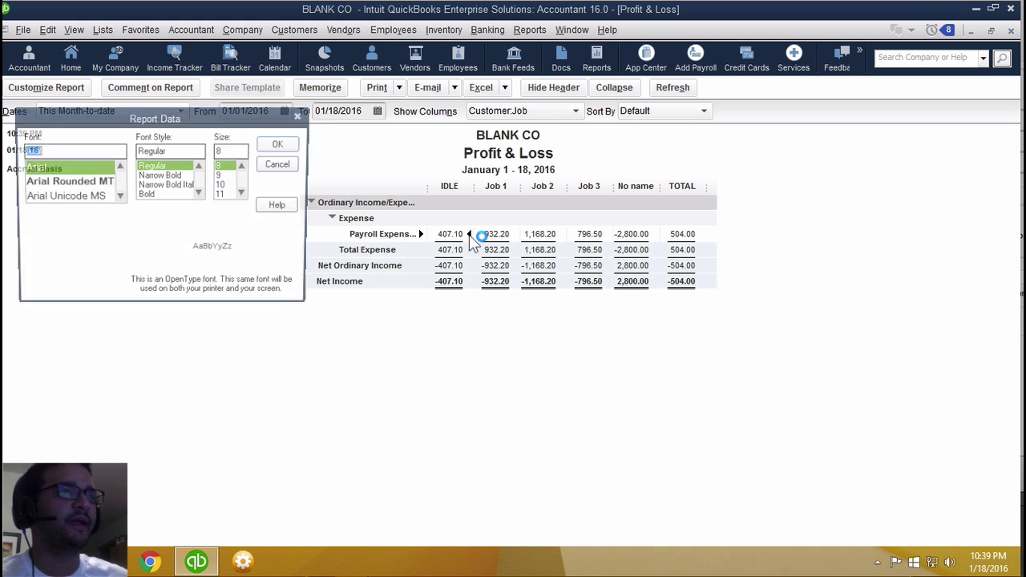
{"action": "left_click", "coordinate": [224, 195]}
{"action": "left_click", "coordinate": [280, 143]}
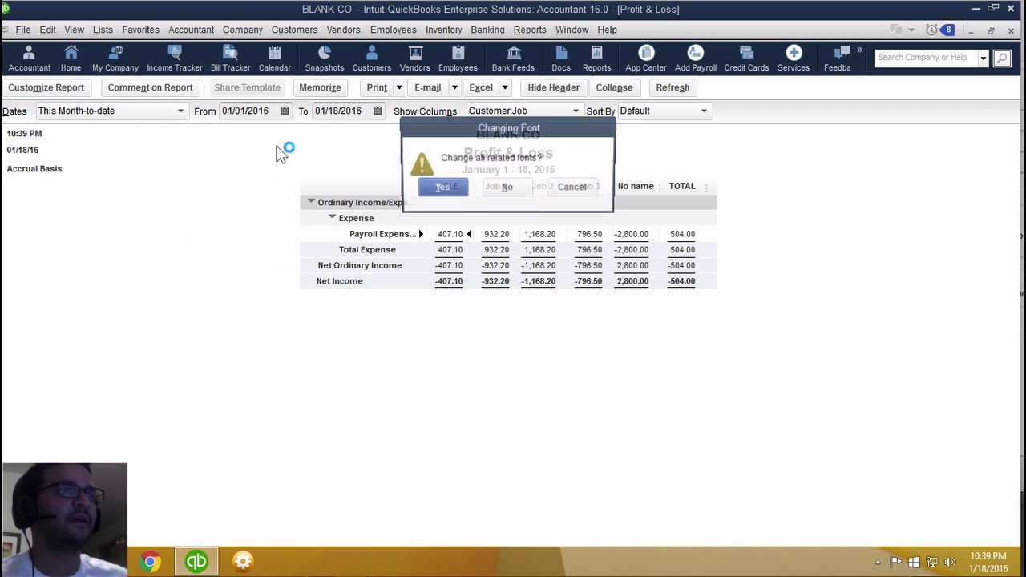
{"action": "left_click", "coordinate": [435, 195]}
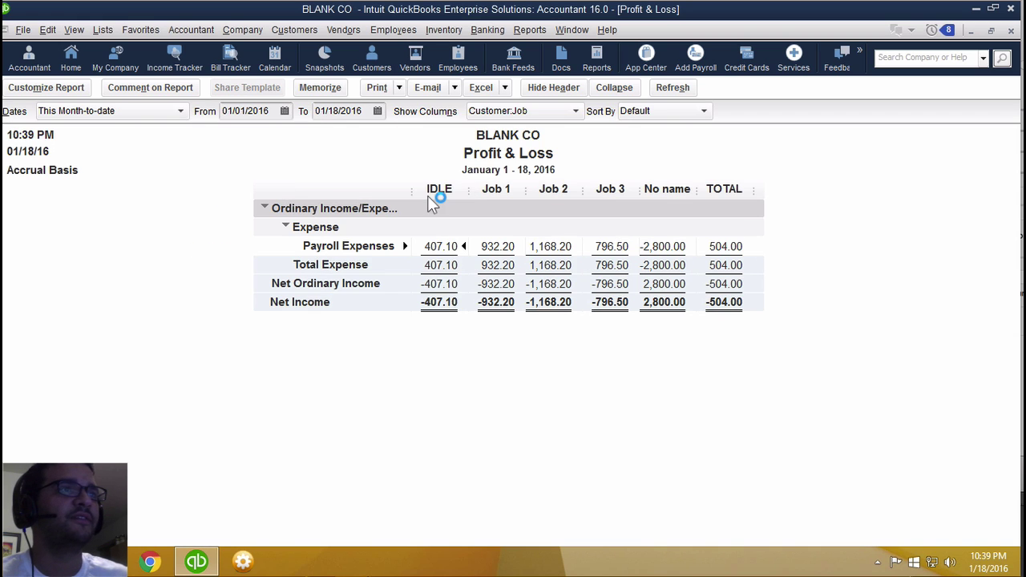
{"action": "left_click_drag", "start_coordinate": [469, 190], "coordinate": [508, 193]}
{"action": "left_click", "coordinate": [485, 193]}
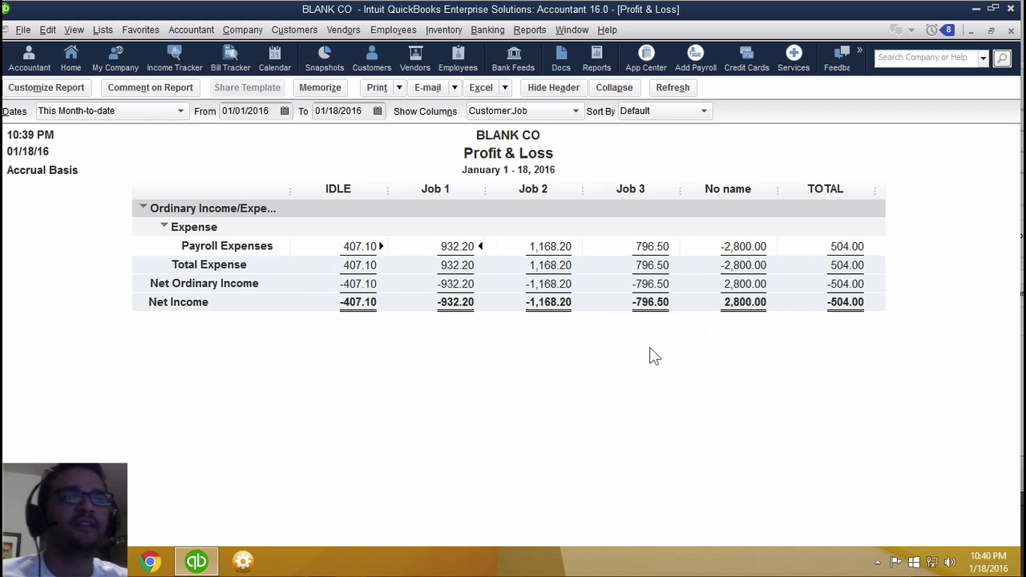
Step: Drill into Job 3's Payroll Expenses amount and expand its grouped paycheck lines to inspect the individual debits
{"action": "double_click", "coordinate": [652, 248]}
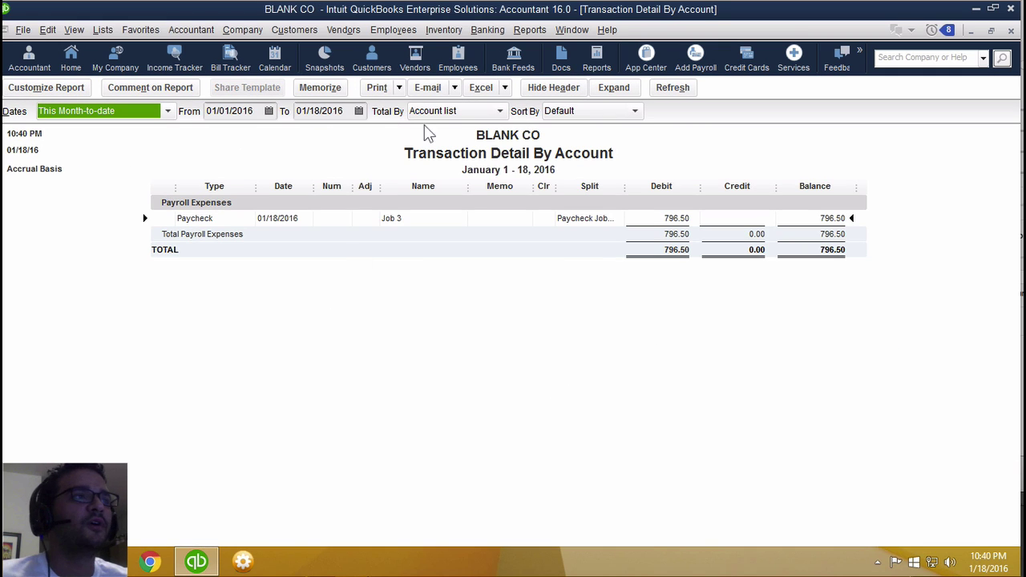
{"action": "left_click", "coordinate": [605, 89]}
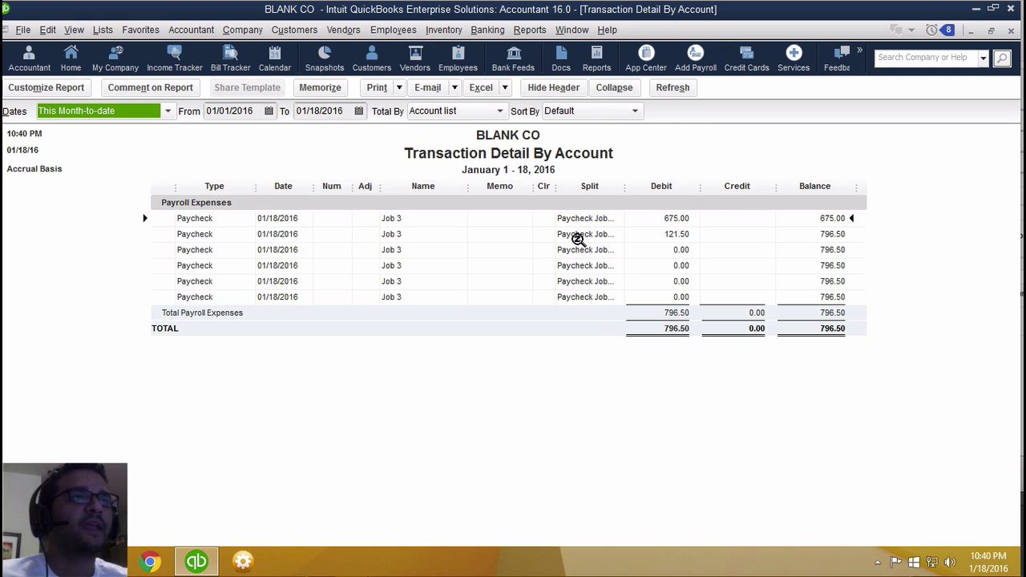
{"action": "double_click", "coordinate": [673, 224]}
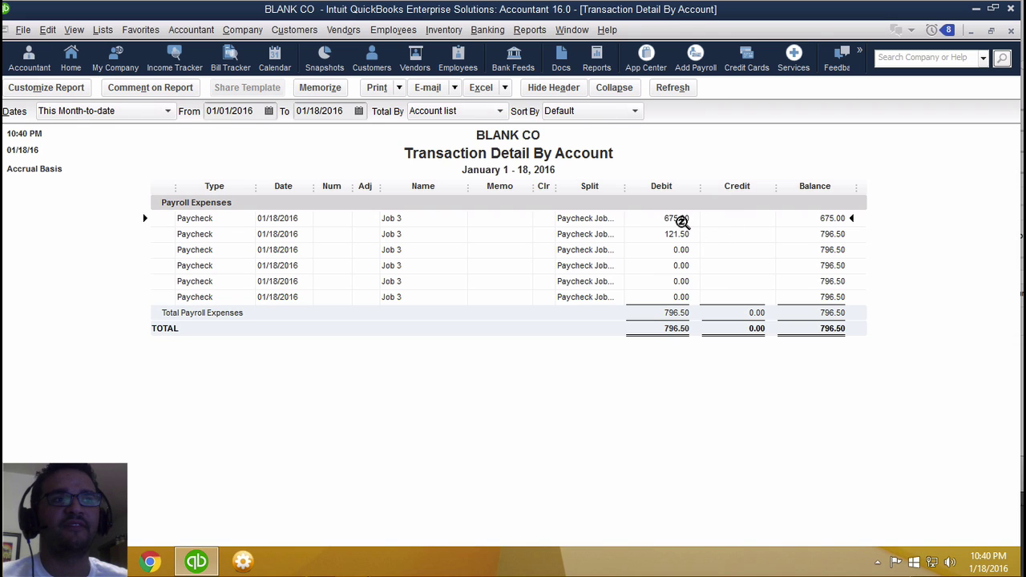
{"action": "left_click", "coordinate": [683, 234]}
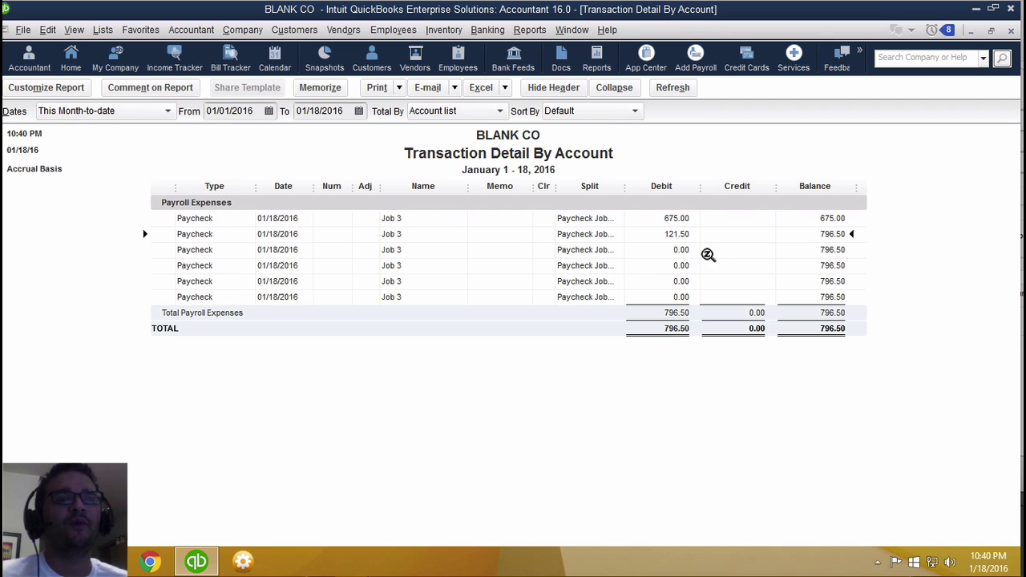
Step: Examine the company-paid taxes and health insurance amounts on the paycheck behind Job 3's 121.50 line and return to the Profit & Loss report
{"action": "double_click", "coordinate": [678, 233]}
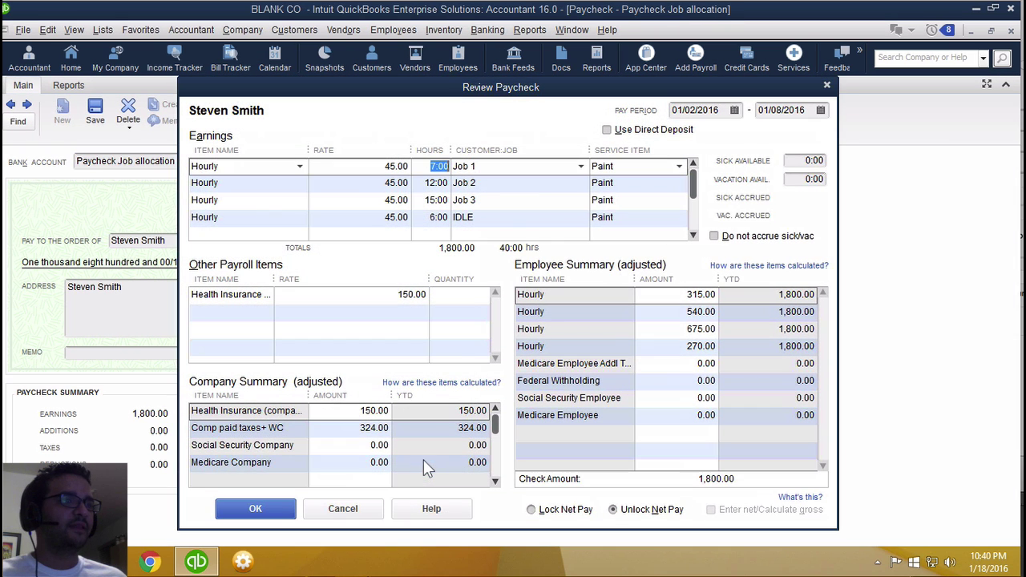
{"action": "left_click", "coordinate": [373, 428]}
{"action": "double_click", "coordinate": [373, 429]}
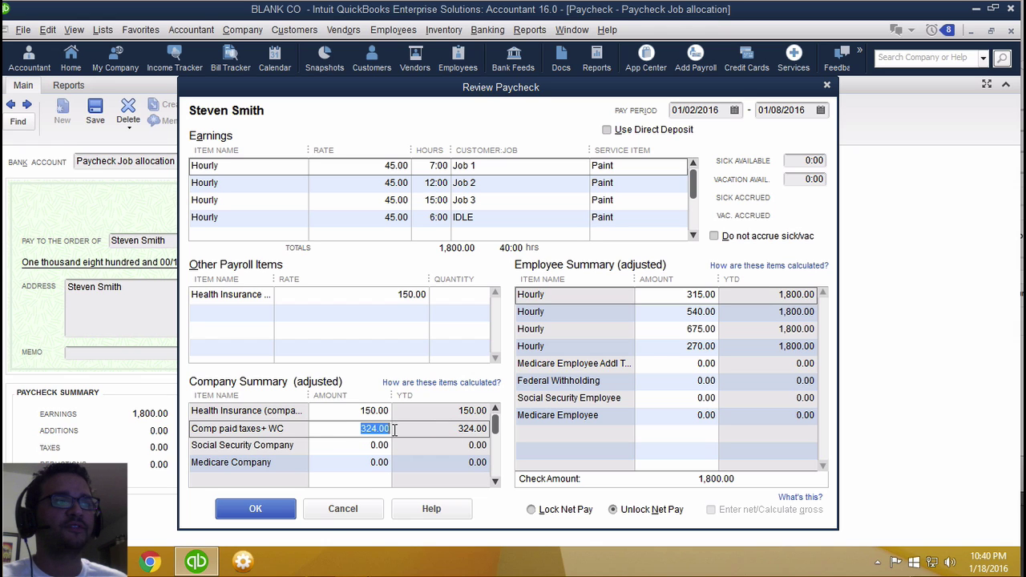
{"action": "left_click", "coordinate": [369, 412]}
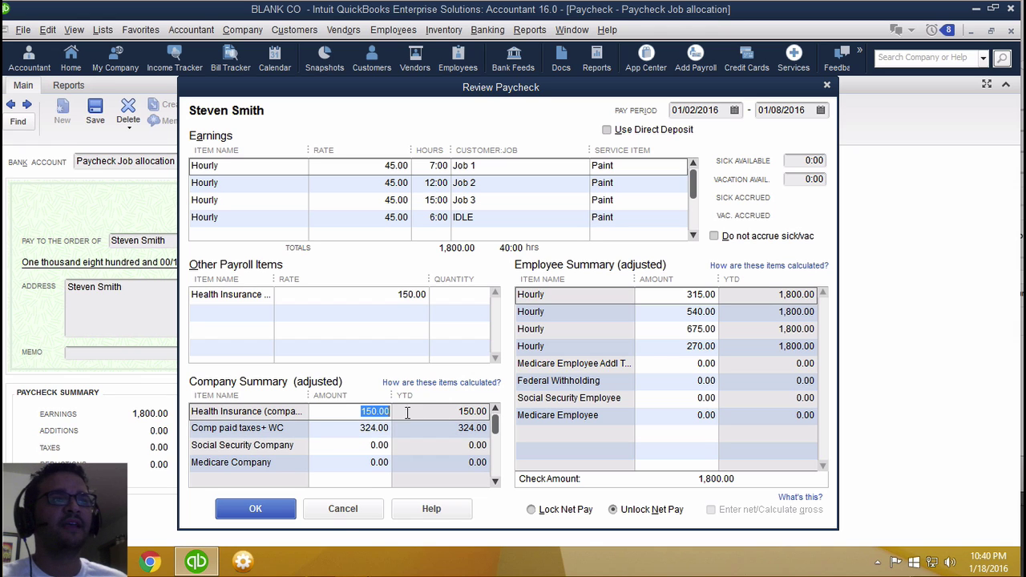
{"action": "left_click", "coordinate": [332, 513]}
{"action": "key", "text": "Escape"}
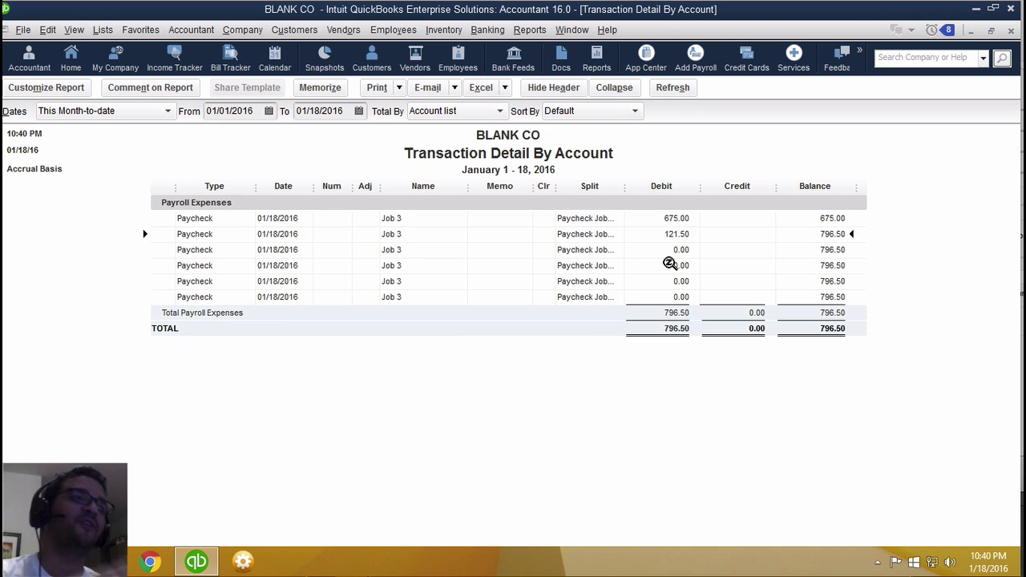
{"action": "key", "text": "Escape"}
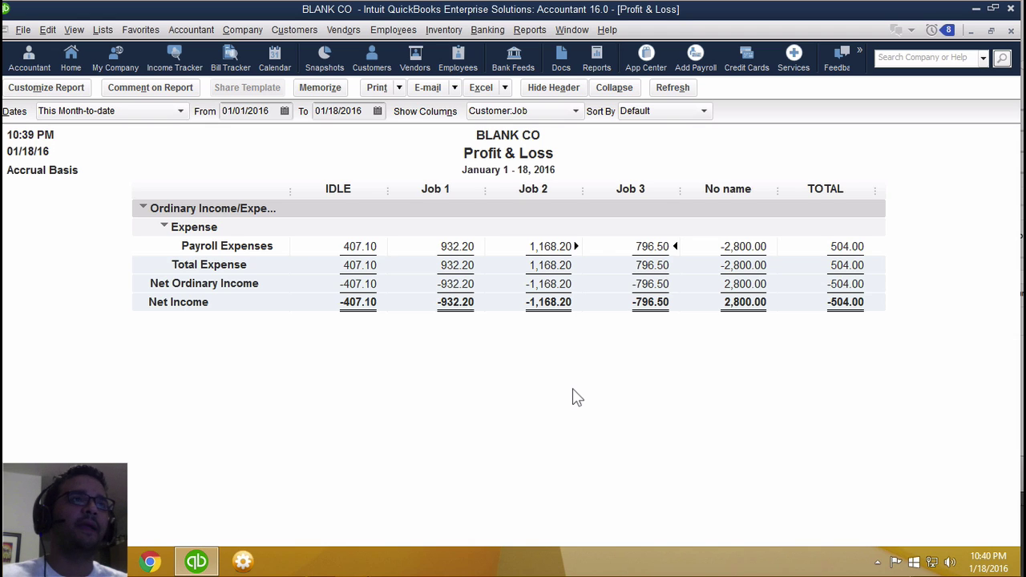
Step: Open the 1,000.00 paycheck from the Paycheck Job allocation register and bring up its paycheck detail
{"action": "double_click", "coordinate": [720, 248]}
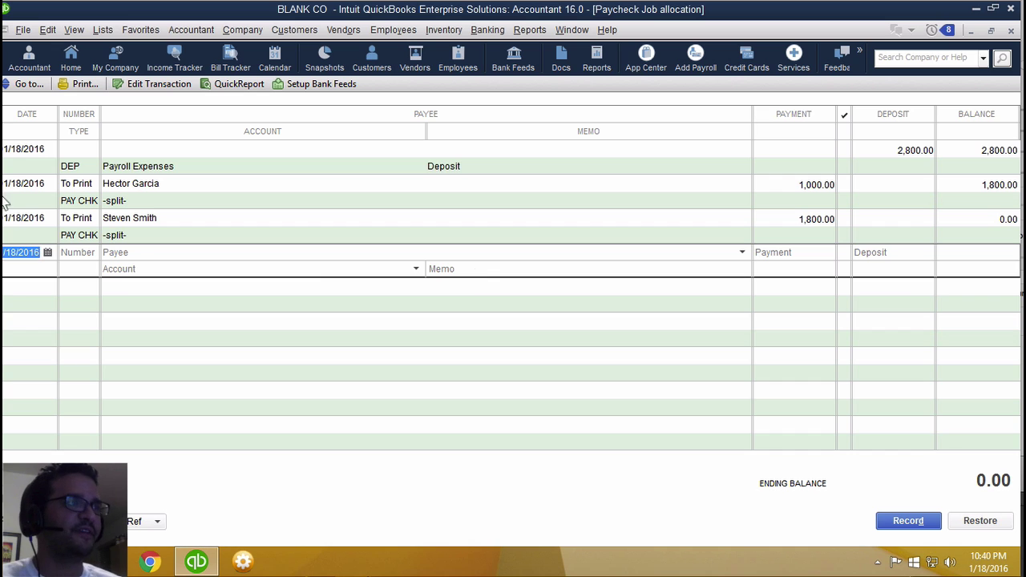
{"action": "double_click", "coordinate": [38, 206]}
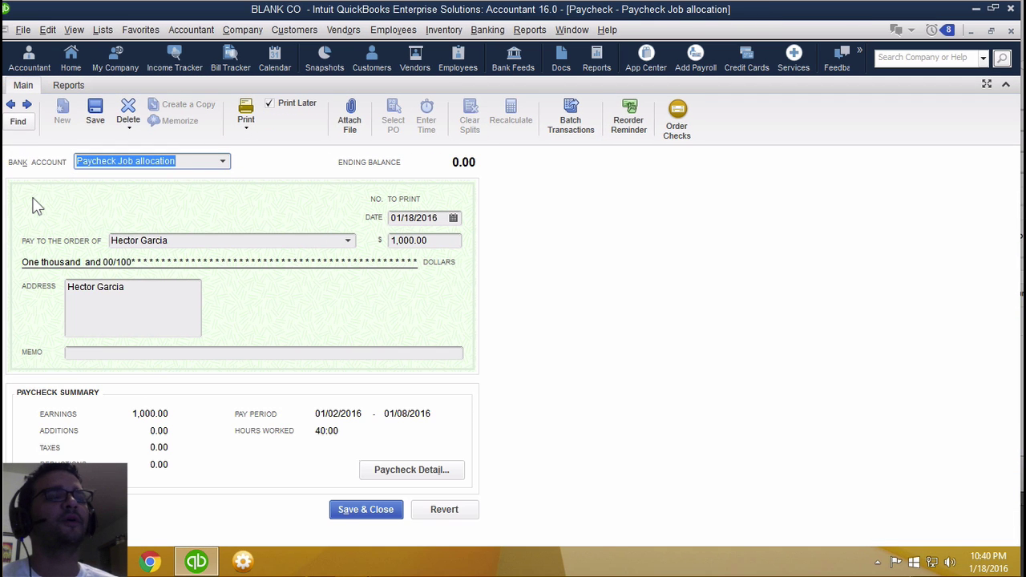
{"action": "left_click", "coordinate": [413, 473]}
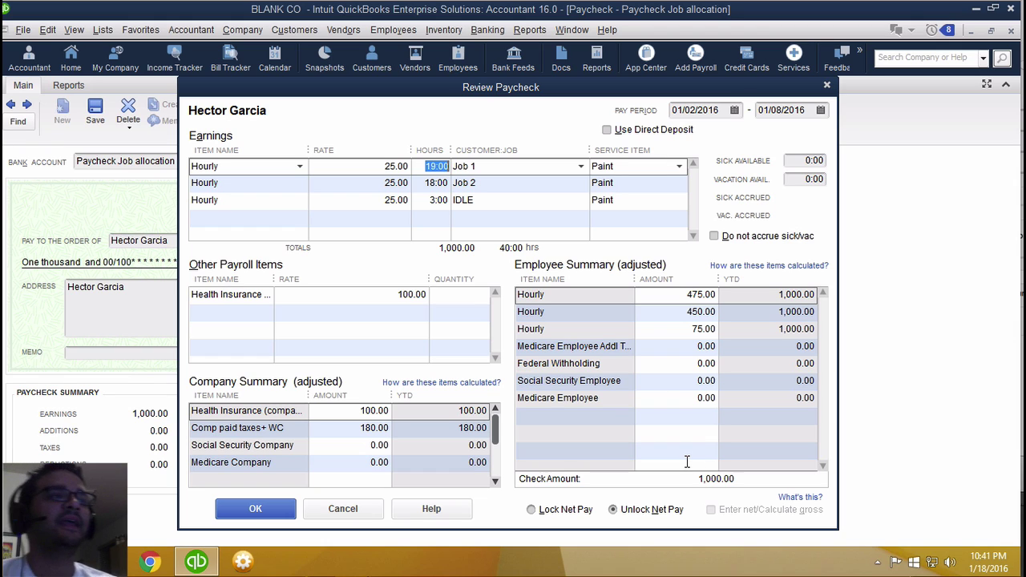
Step: Set the Comp paid taxes+ WC company amount on the paycheck to 0
{"action": "left_click", "coordinate": [344, 425]}
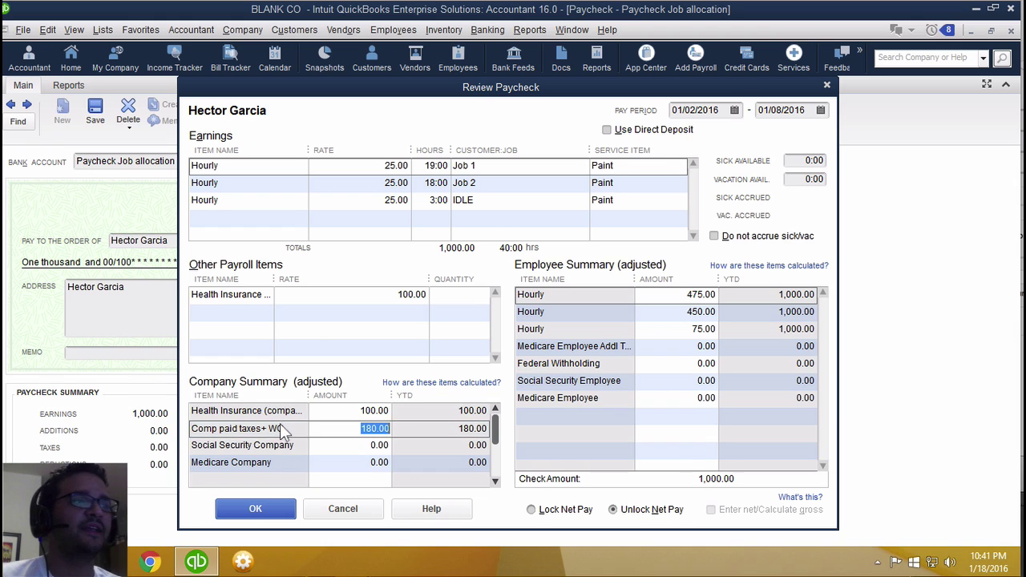
{"action": "left_click", "coordinate": [346, 446]}
{"action": "left_click", "coordinate": [346, 428]}
{"action": "type", "text": "0"}
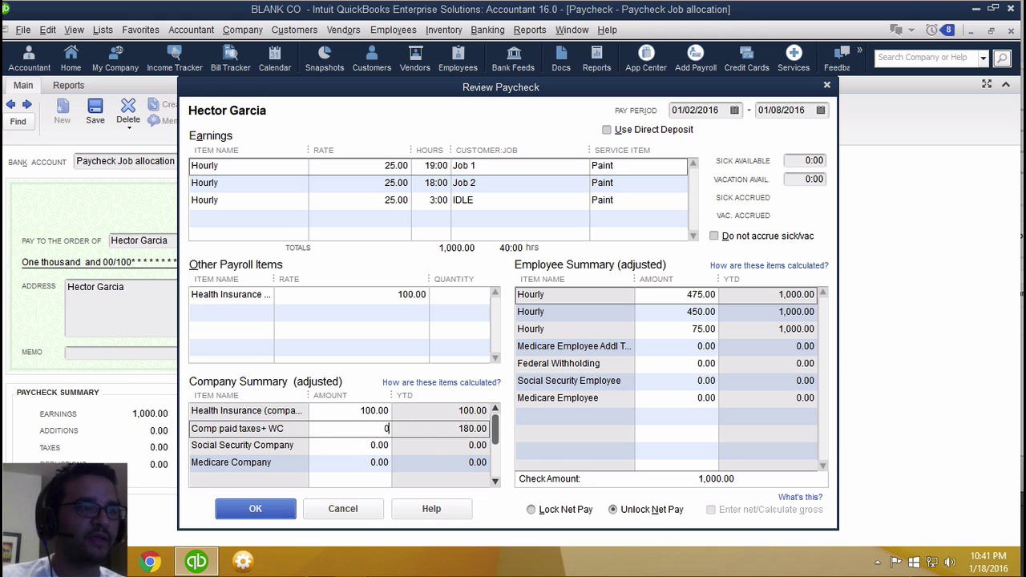
{"action": "left_click", "coordinate": [355, 461]}
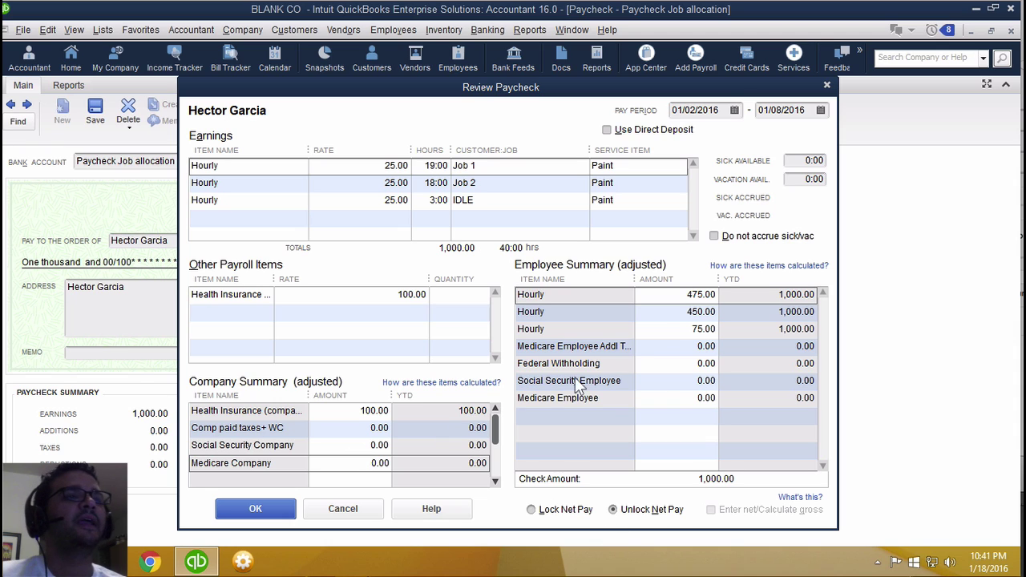
Step: Set the employee's Federal Withholding to -50.00 and Social Security Employee to -62.00 on the paycheck
{"action": "left_click", "coordinate": [730, 363]}
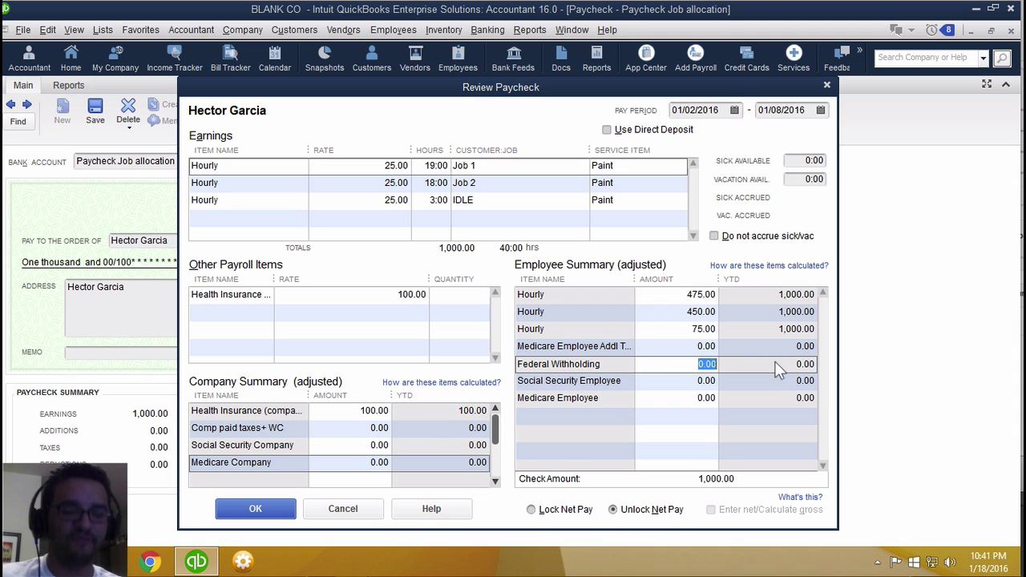
{"action": "type", "text": "-50"}
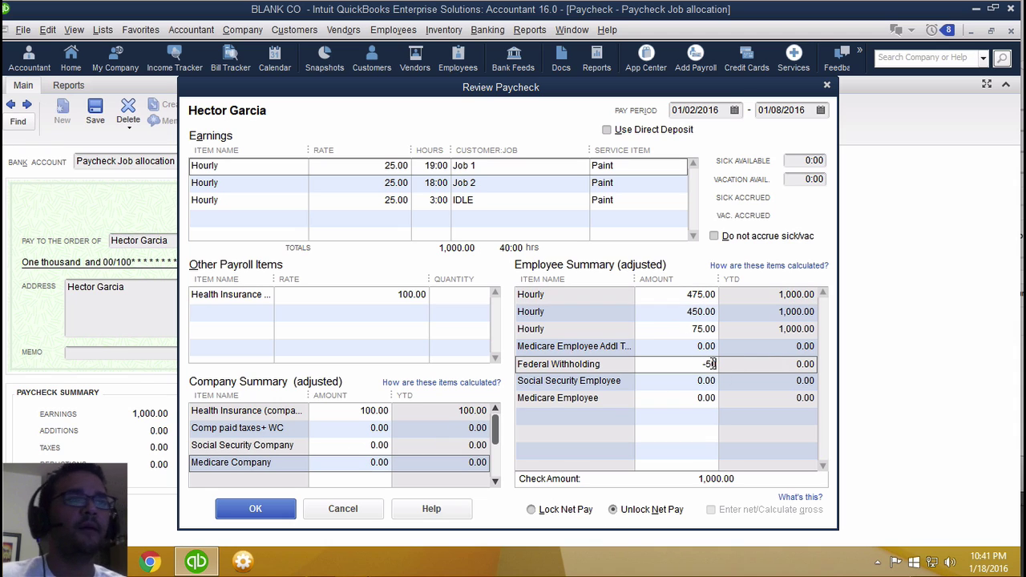
{"action": "left_click", "coordinate": [671, 380]}
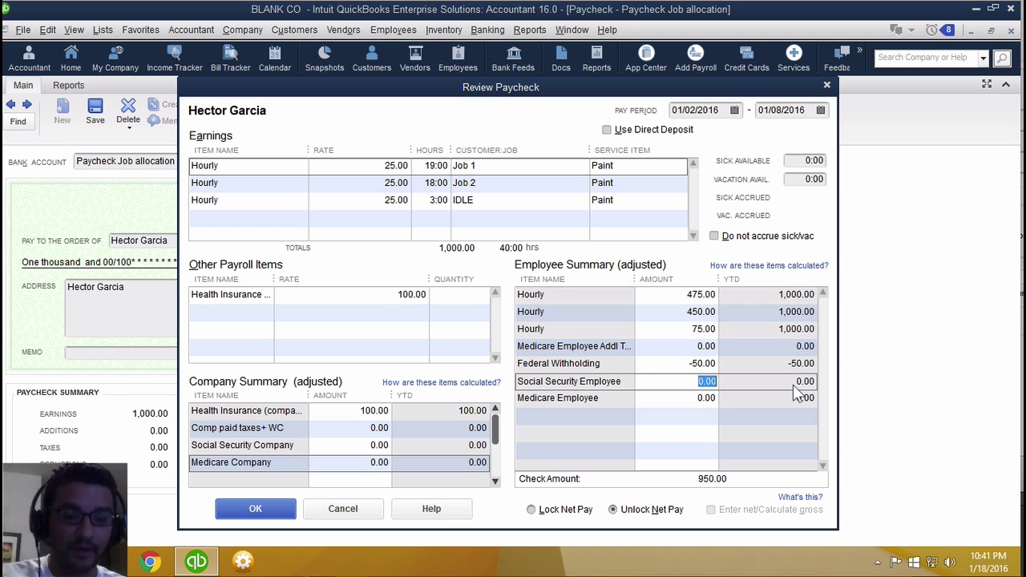
{"action": "type", "text": "62"}
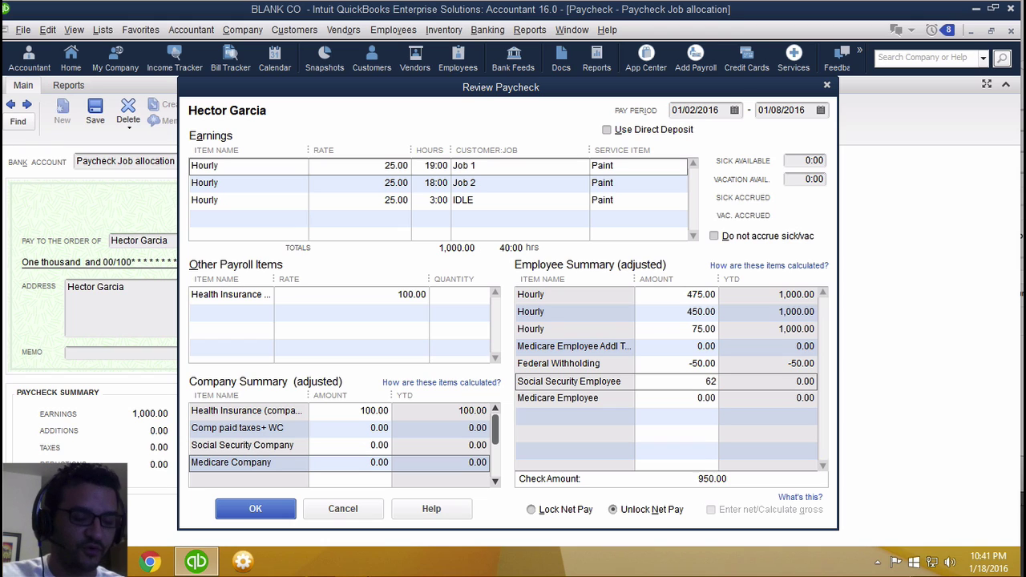
{"action": "type", "text": ".20"}
{"action": "key", "text": "Tab"}
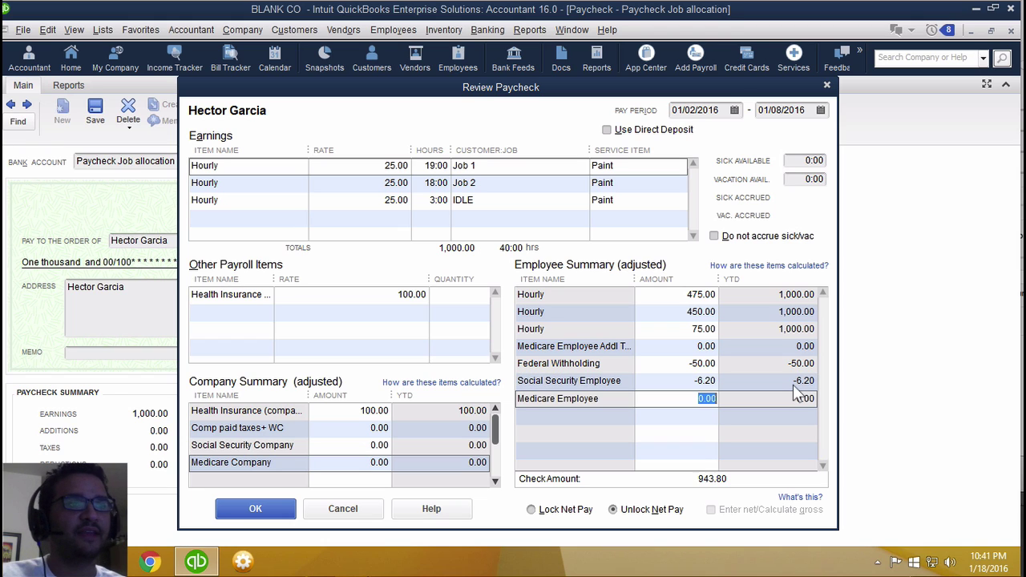
{"action": "key", "text": "shift+Tab"}
{"action": "type", "text": "62."}
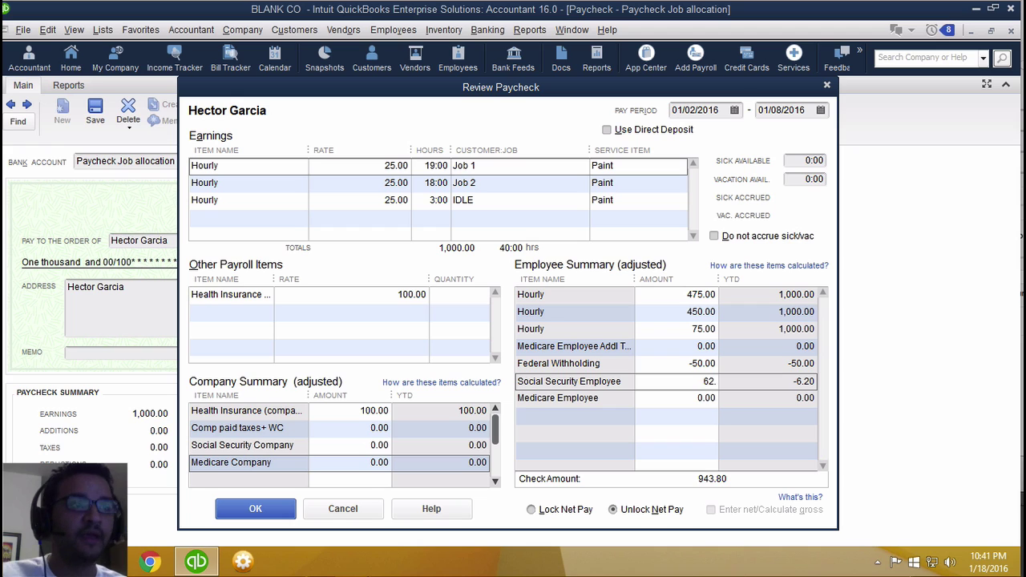
{"action": "type", "text": "00"}
{"action": "key", "text": "Tab"}
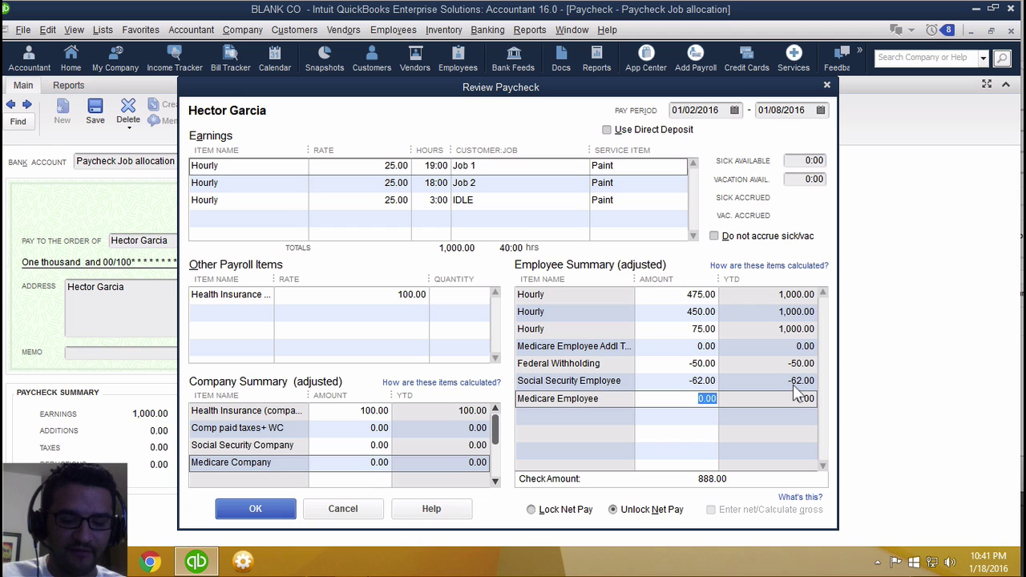
Step: Set the Medicare Employee deduction to -14.50 and accept the paycheck adjustments
{"action": "type", "text": "14.50"}
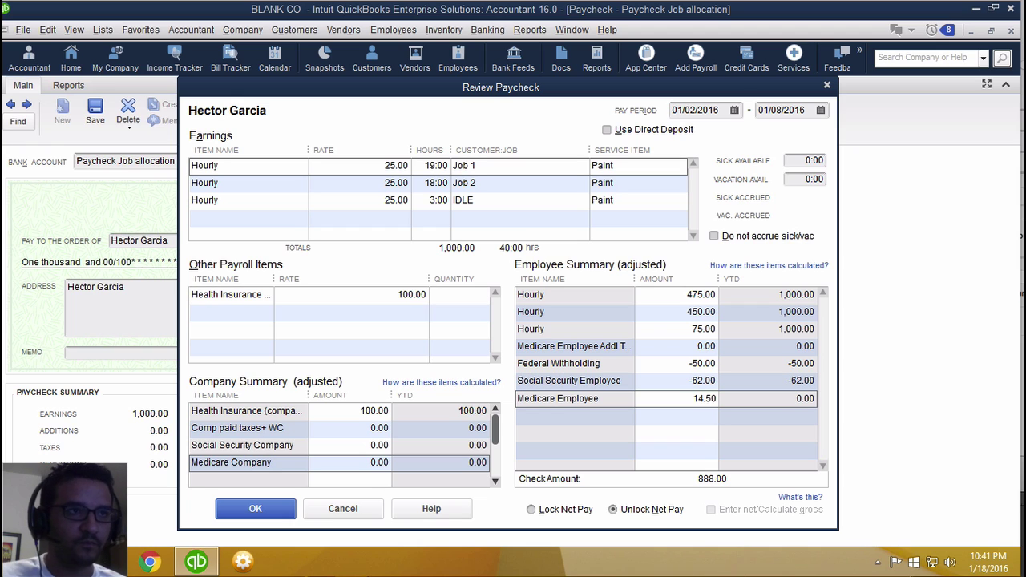
{"action": "key", "text": "shift+Tab"}
{"action": "key", "text": "shift+Tab"}
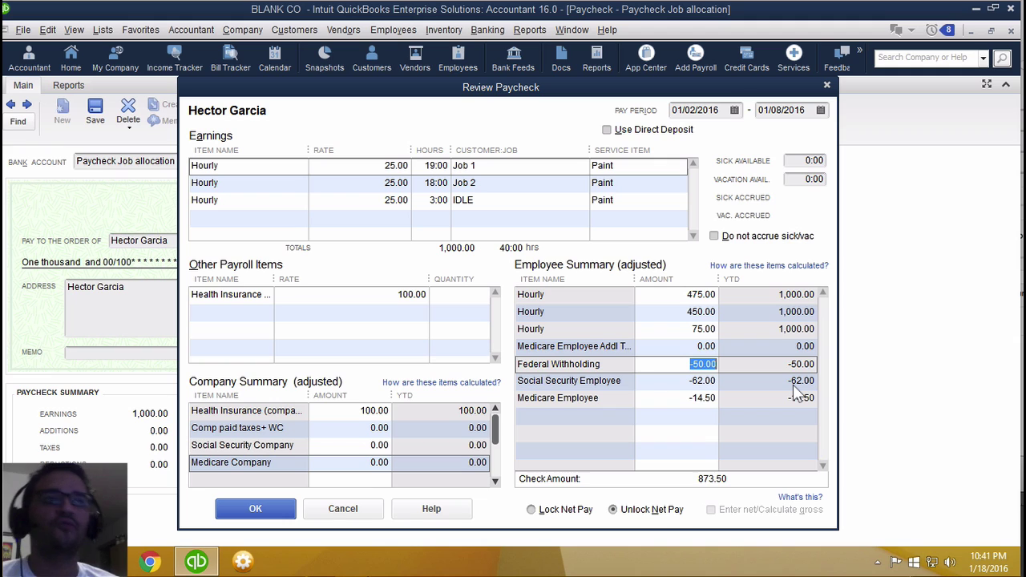
{"action": "key", "text": "Tab"}
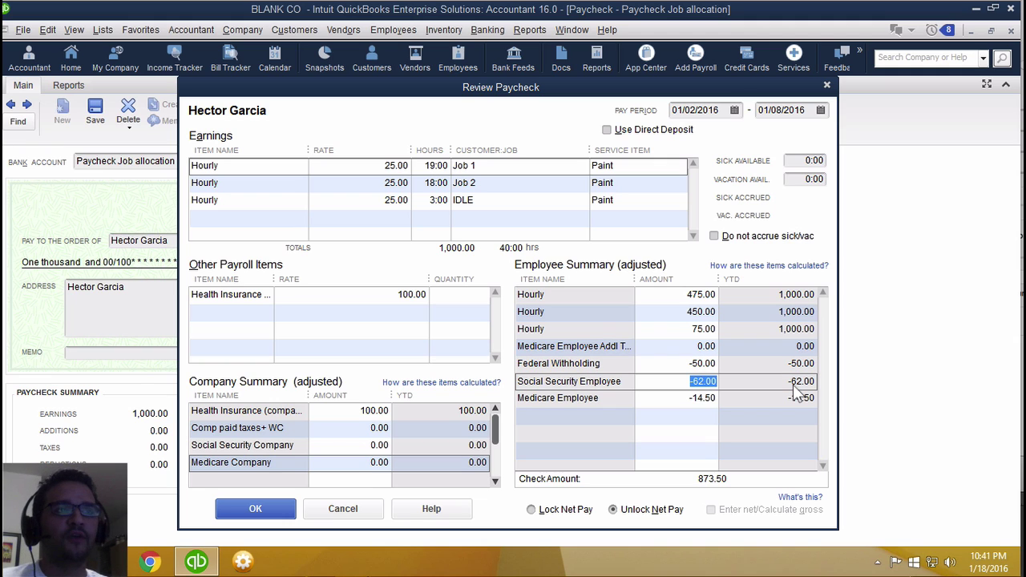
{"action": "key", "text": "Tab"}
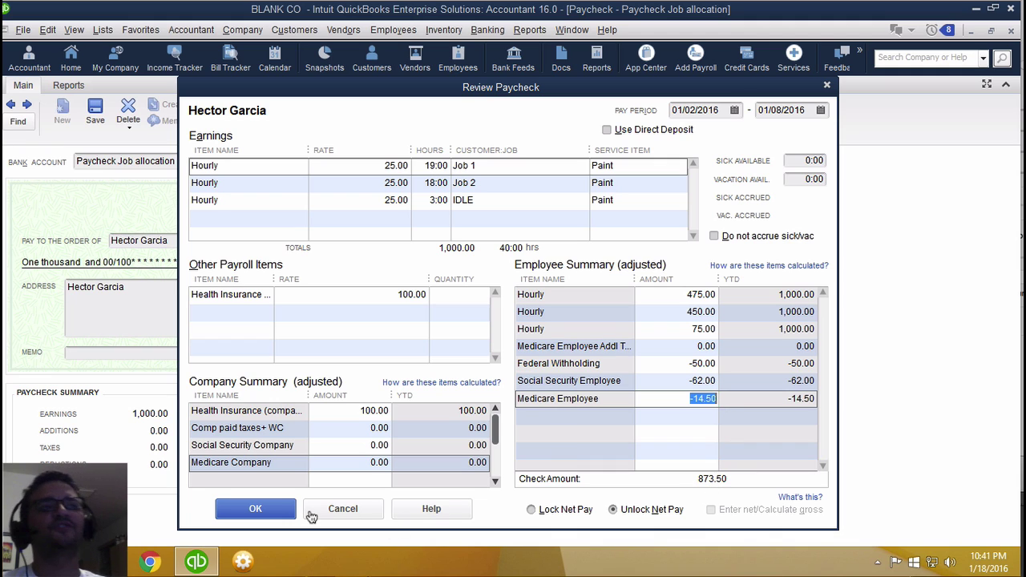
{"action": "left_click", "coordinate": [262, 511]}
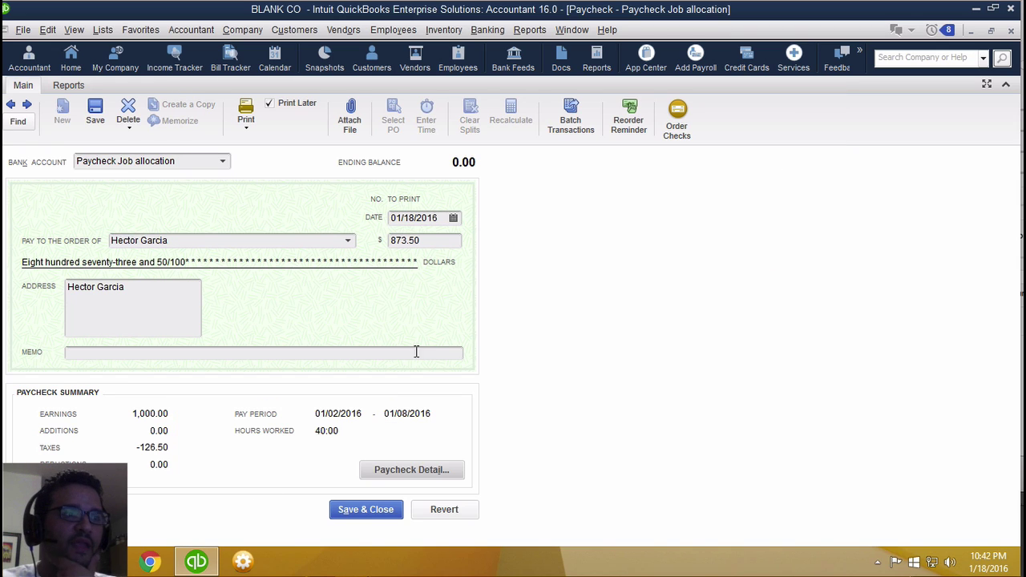
Step: Preview the employee's pay stub from the open paycheck, enlarge its earnings and taxes section, and close the preview
{"action": "left_click", "coordinate": [248, 126]}
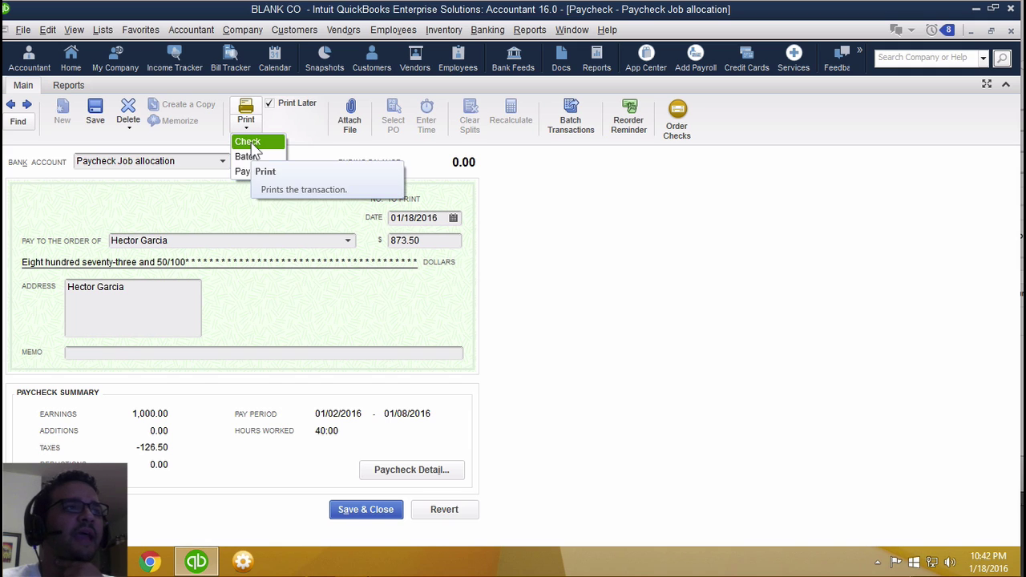
{"action": "left_click", "coordinate": [251, 172]}
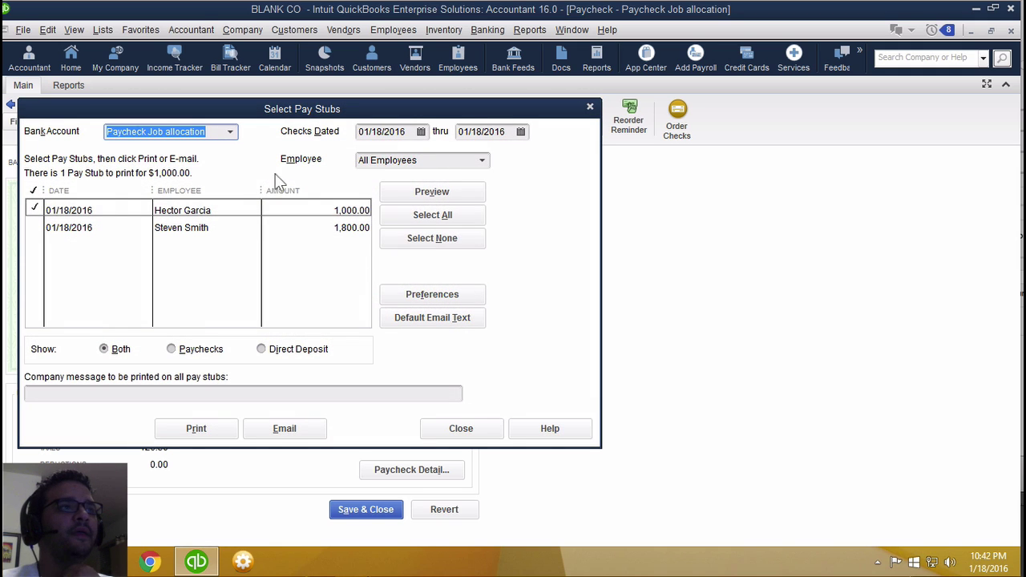
{"action": "left_click", "coordinate": [458, 190]}
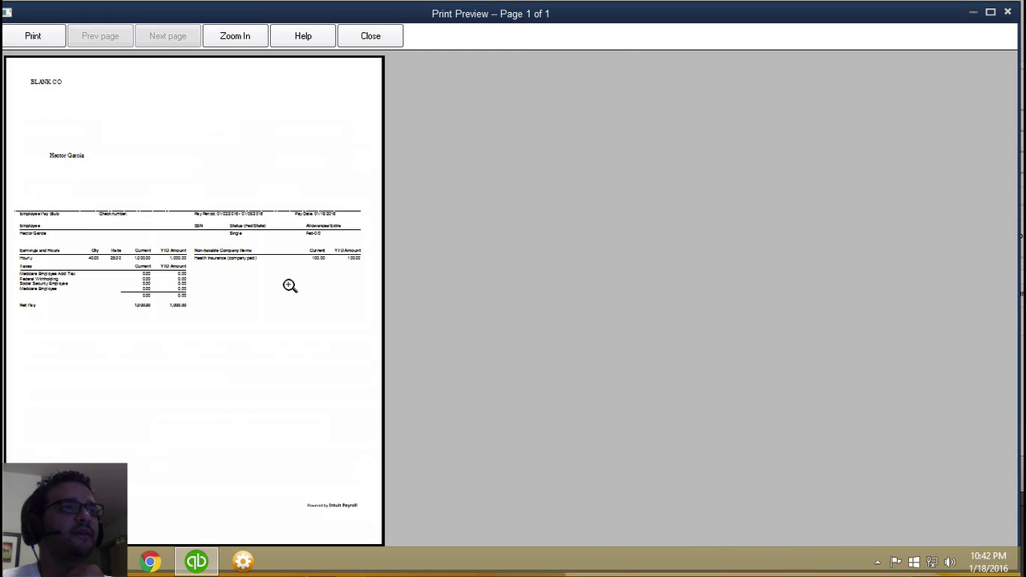
{"action": "left_click", "coordinate": [291, 286]}
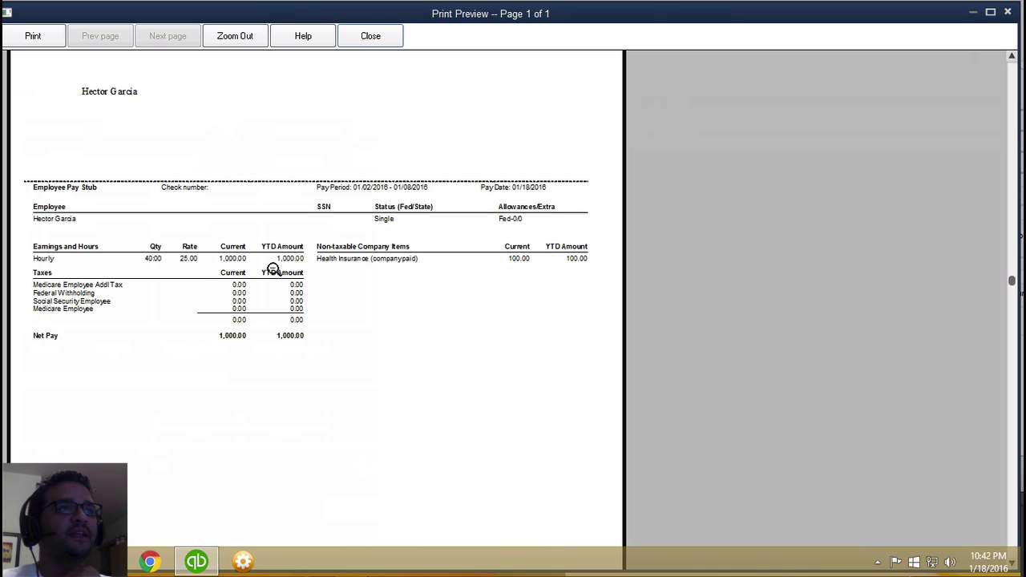
{"action": "left_click", "coordinate": [371, 36]}
{"action": "left_click", "coordinate": [485, 432]}
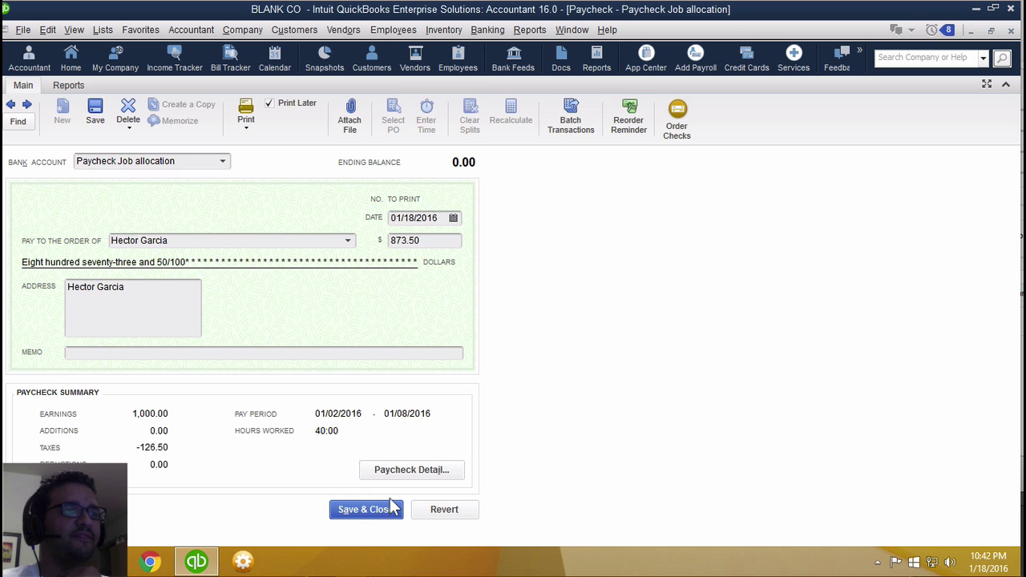
Step: Save the adjusted paycheck and reopen it from the Paycheck Job allocation register
{"action": "left_click", "coordinate": [375, 505]}
{"action": "left_click", "coordinate": [441, 190]}
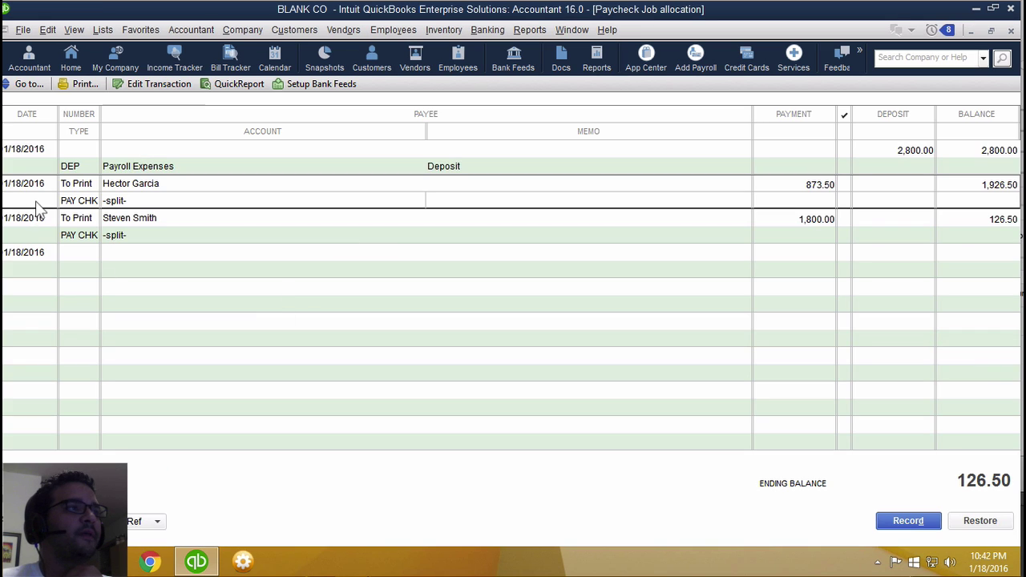
{"action": "double_click", "coordinate": [36, 202]}
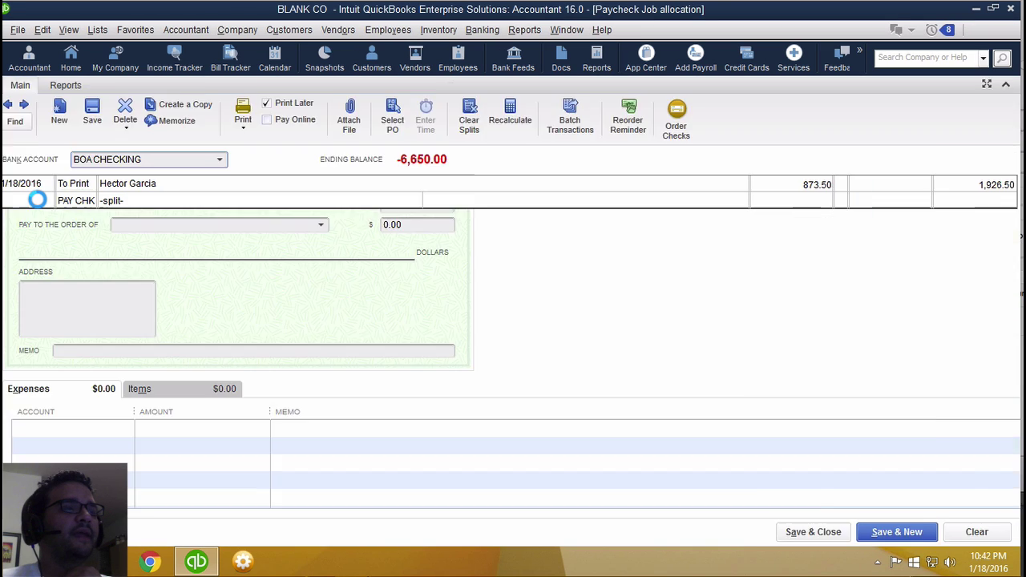
Step: Preview the saved paycheck's pay stub to examine the tax withholdings and net pay, closing the preview and the paycheck when done
{"action": "left_click", "coordinate": [248, 126]}
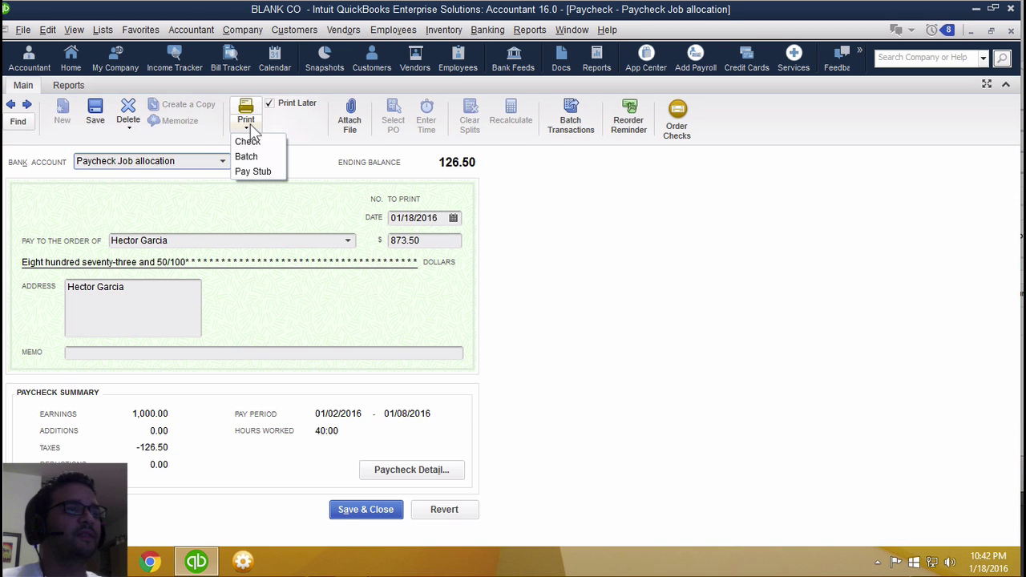
{"action": "left_click", "coordinate": [259, 171]}
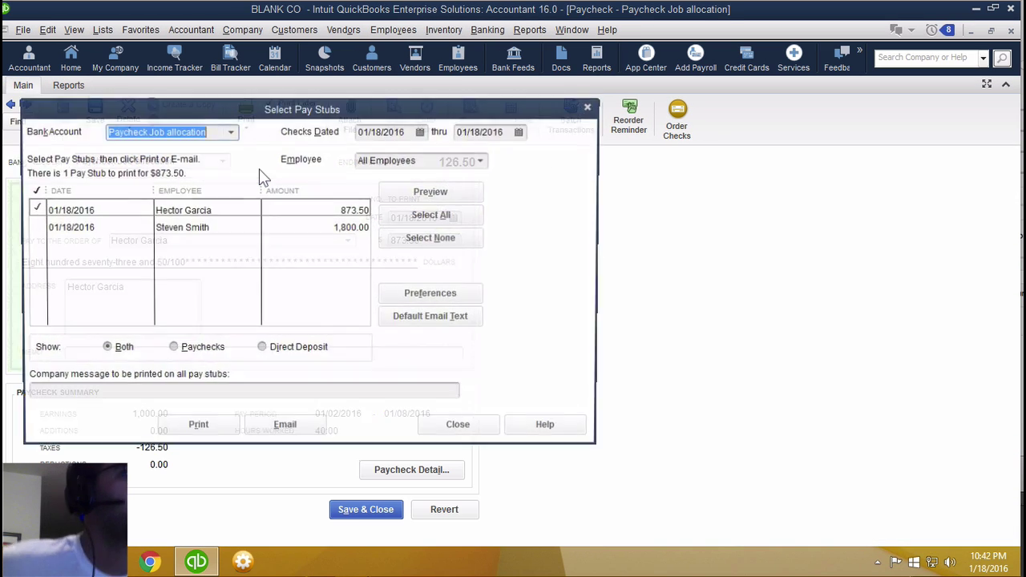
{"action": "left_click", "coordinate": [458, 191]}
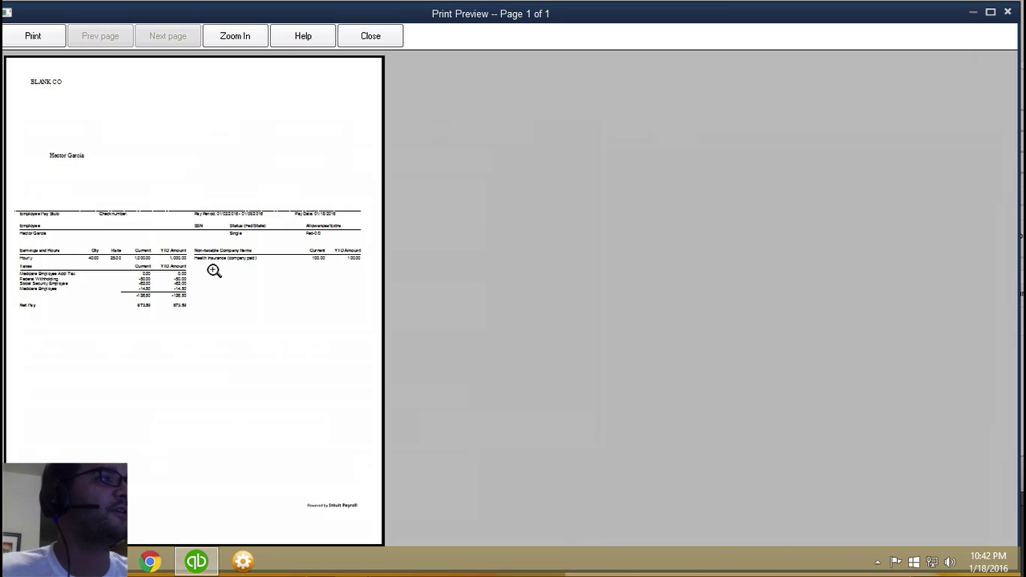
{"action": "left_click", "coordinate": [213, 270]}
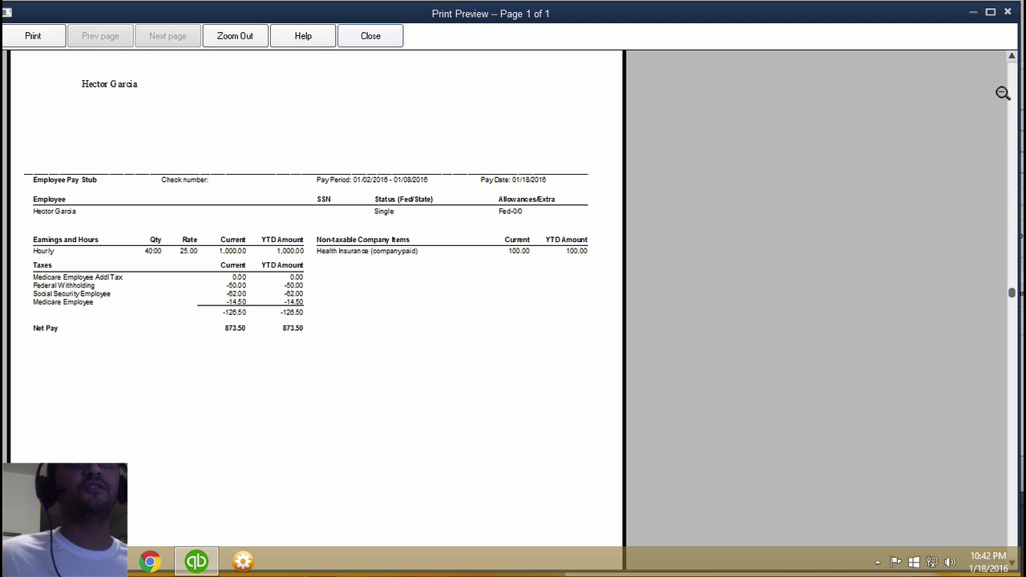
{"action": "scroll", "coordinate": [1006, 95], "scroll_direction": "up", "scroll_amount": 3}
{"action": "left_click", "coordinate": [379, 38]}
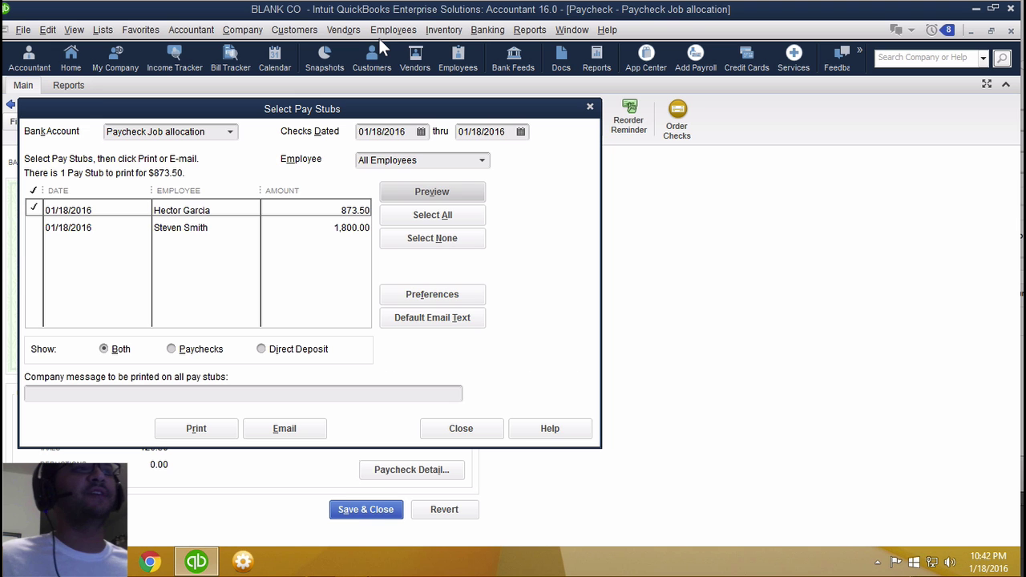
{"action": "left_click", "coordinate": [461, 427]}
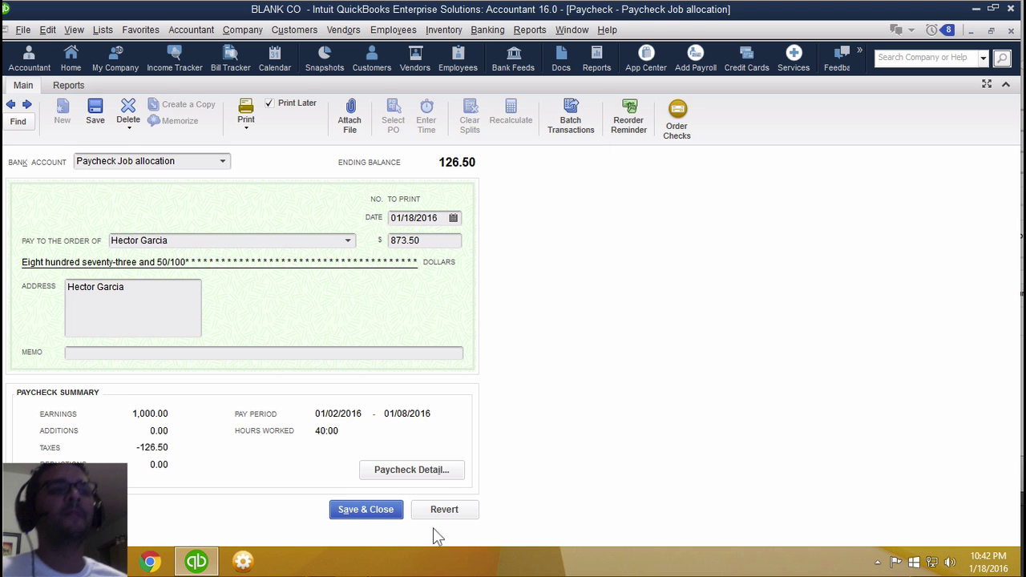
{"action": "left_click", "coordinate": [384, 509]}
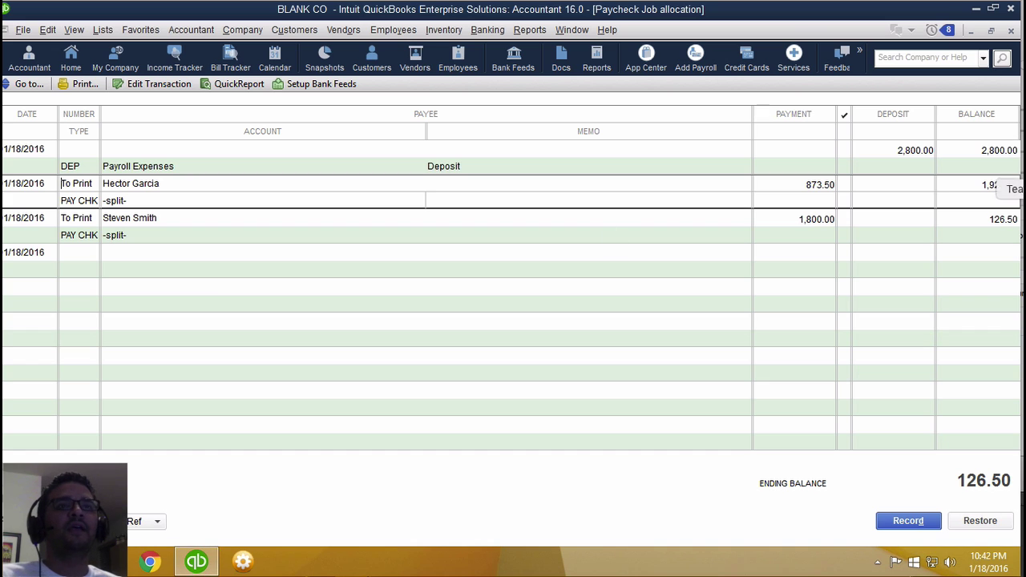
Step: Switch to the PowerPoint presentation and display its title slide, "Using Manual Payroll in QuickBooks Desktop"
{"action": "left_click", "coordinate": [1024, 221]}
{"action": "left_click", "coordinate": [32, 43]}
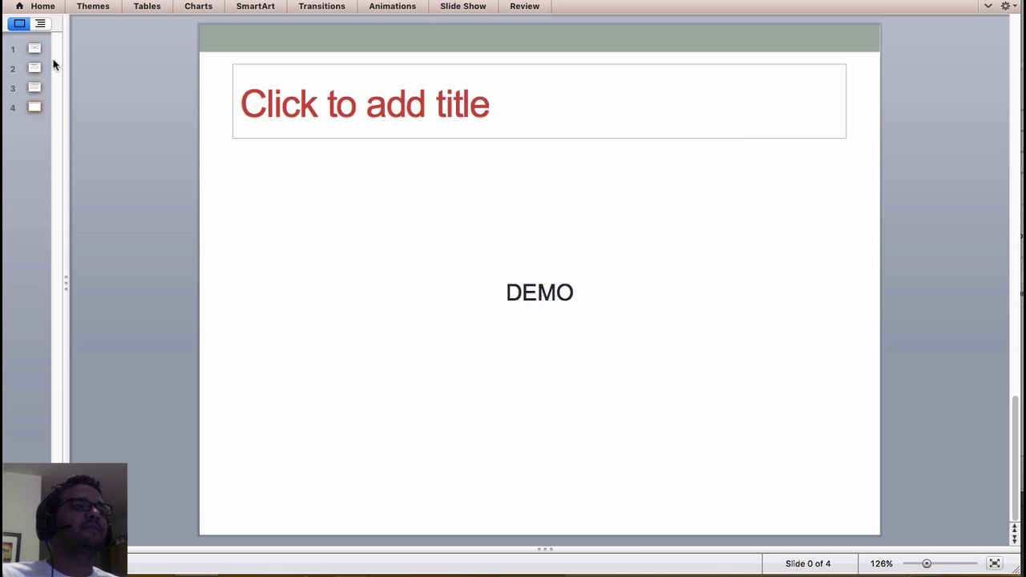
{"action": "left_click", "coordinate": [34, 49]}
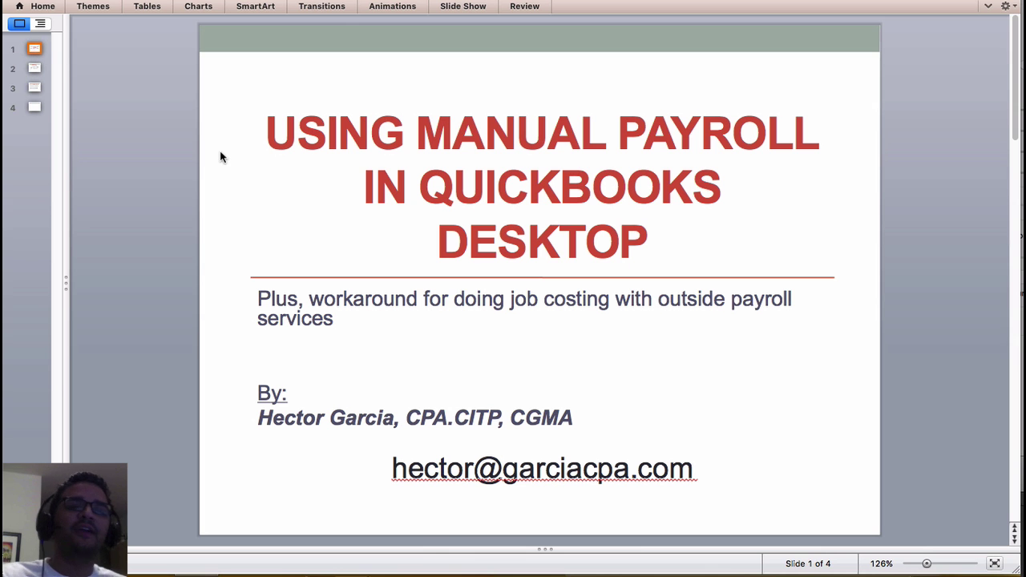